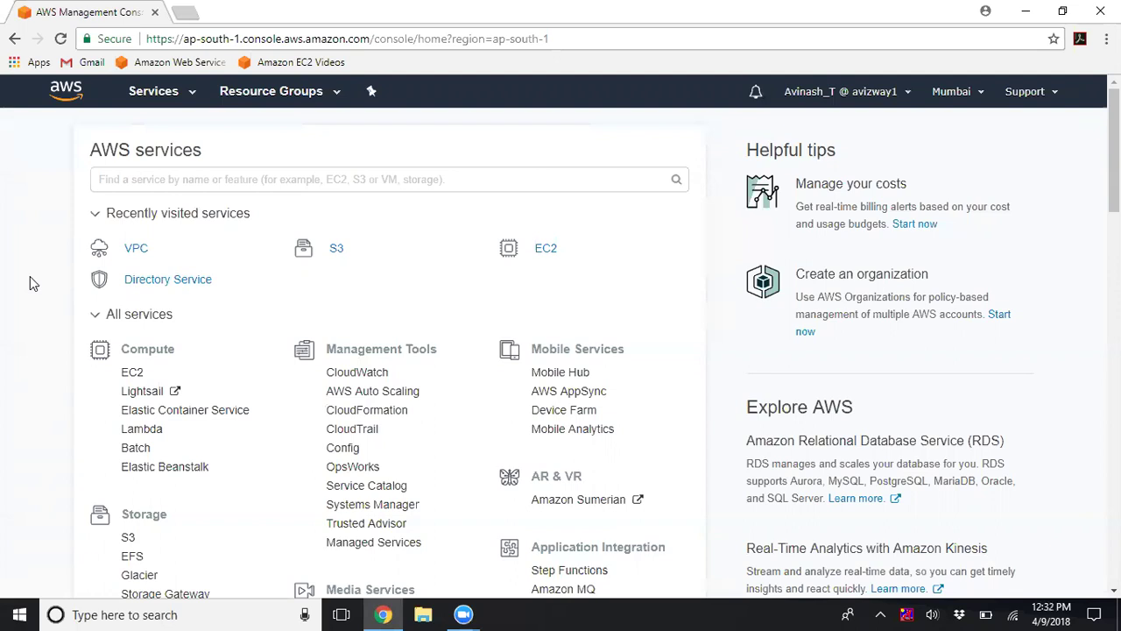
# Find the VPC service and open the list of VPCs in the Mumbai region
pyautogui.click(205, 178)
pyautogui.write('vpc')
pyautogui.press('Down')
pyautogui.press('Return')
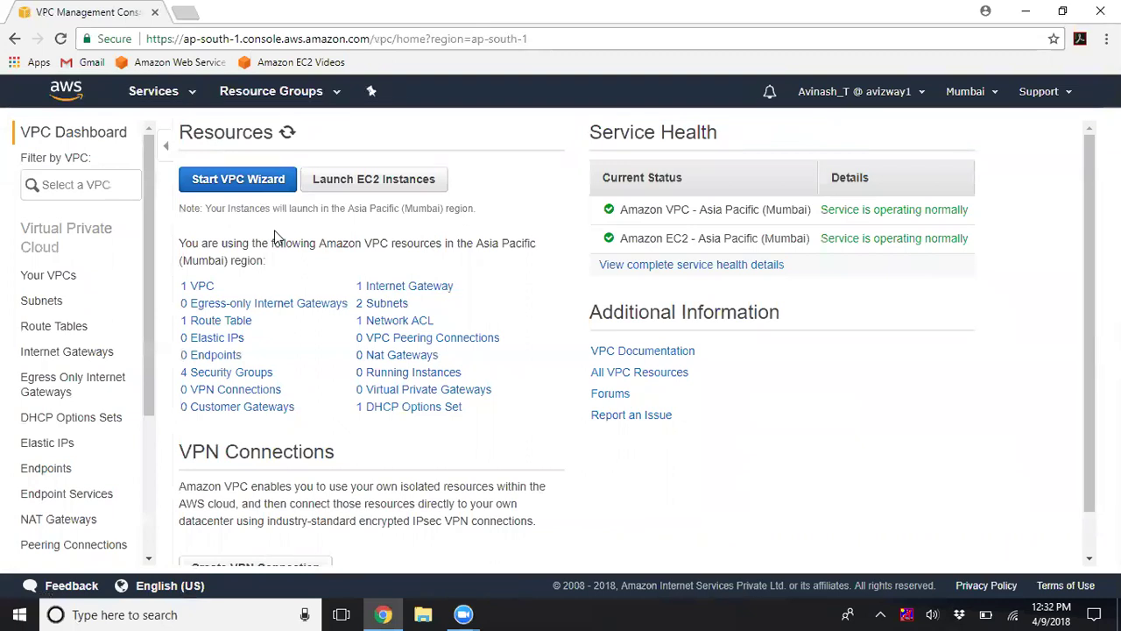
pyautogui.click(200, 289)
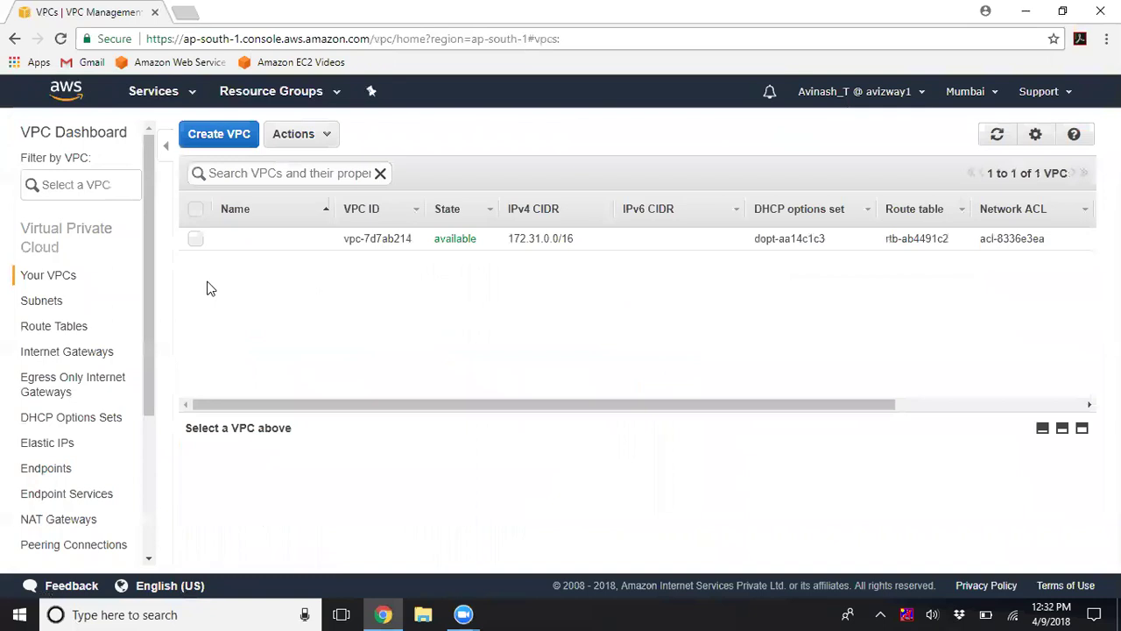
# Create a VPC named CustomVPC with the IPv4 CIDR block 192.168.0.0/16
pyautogui.click(229, 143)
pyautogui.click(545, 336)
pyautogui.write('Cus')
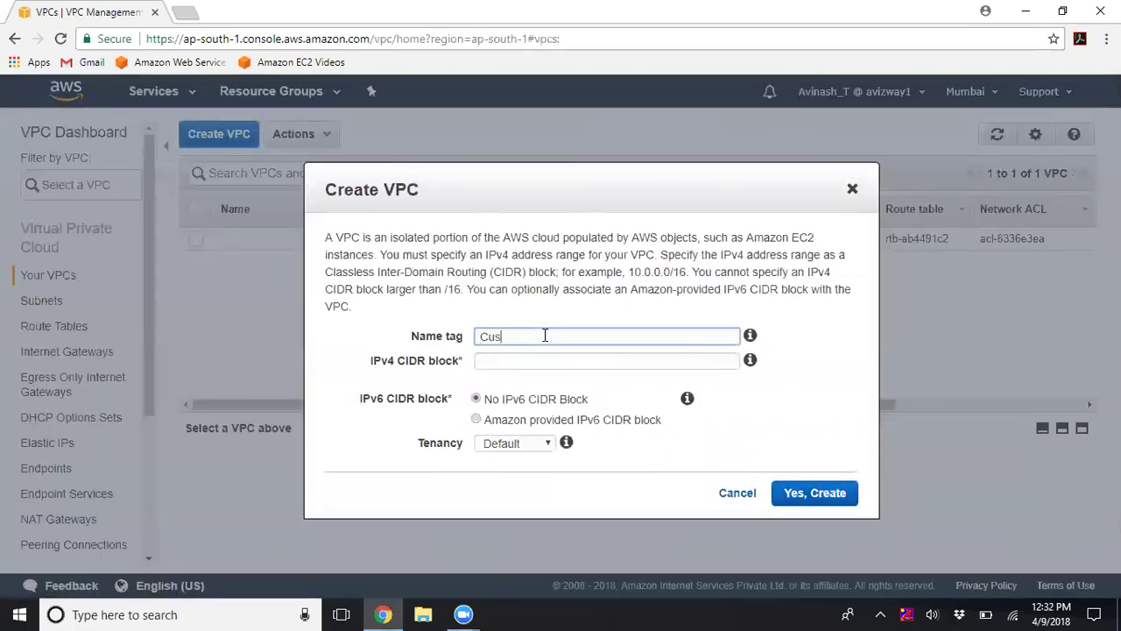
pyautogui.write('tomVPC')
pyautogui.press('Tab')
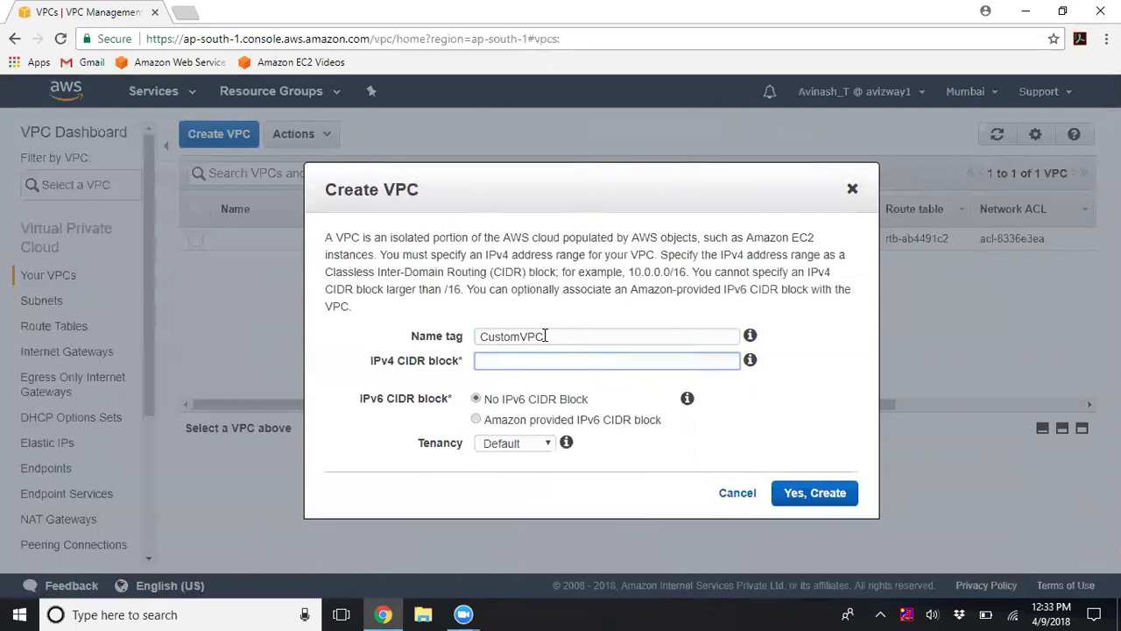
pyautogui.write('192.168.0.0/16')
pyautogui.click(819, 493)
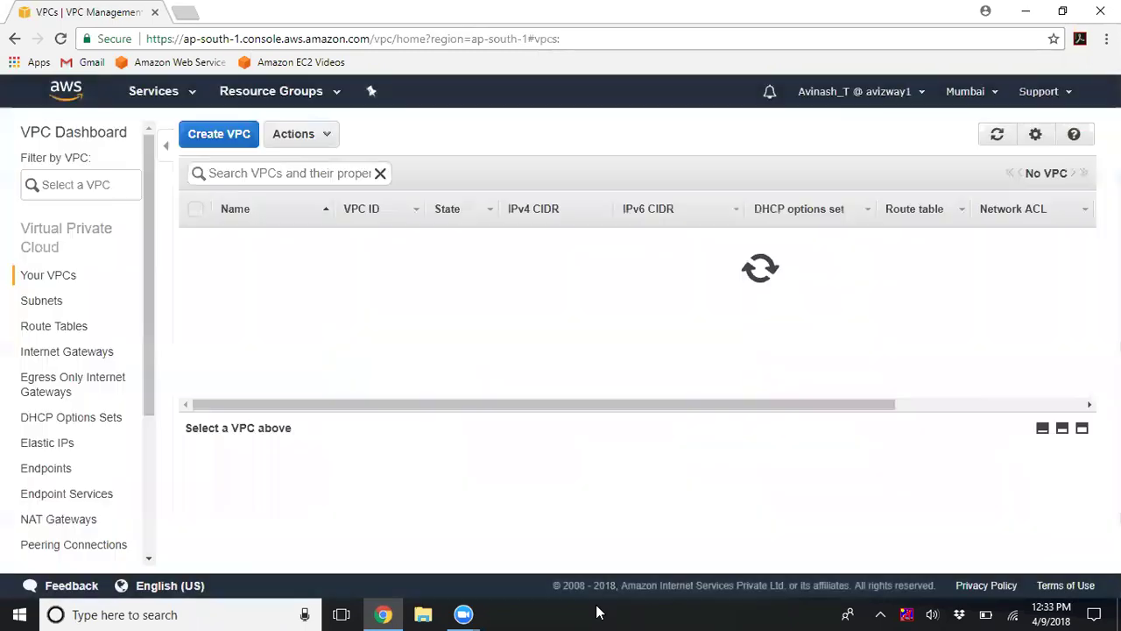
# Start a new subnet in CustomVPC and enter 192.168.100.0/24 as its name tag
pyautogui.click(46, 301)
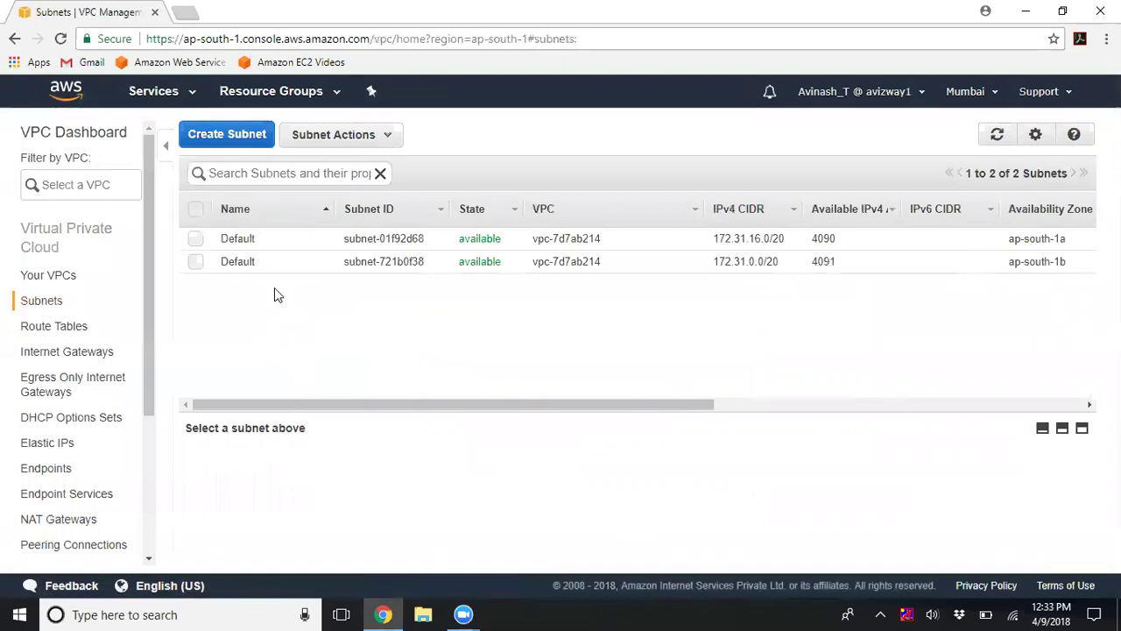
pyautogui.moveTo(453, 406); pyautogui.dragTo(797, 398)
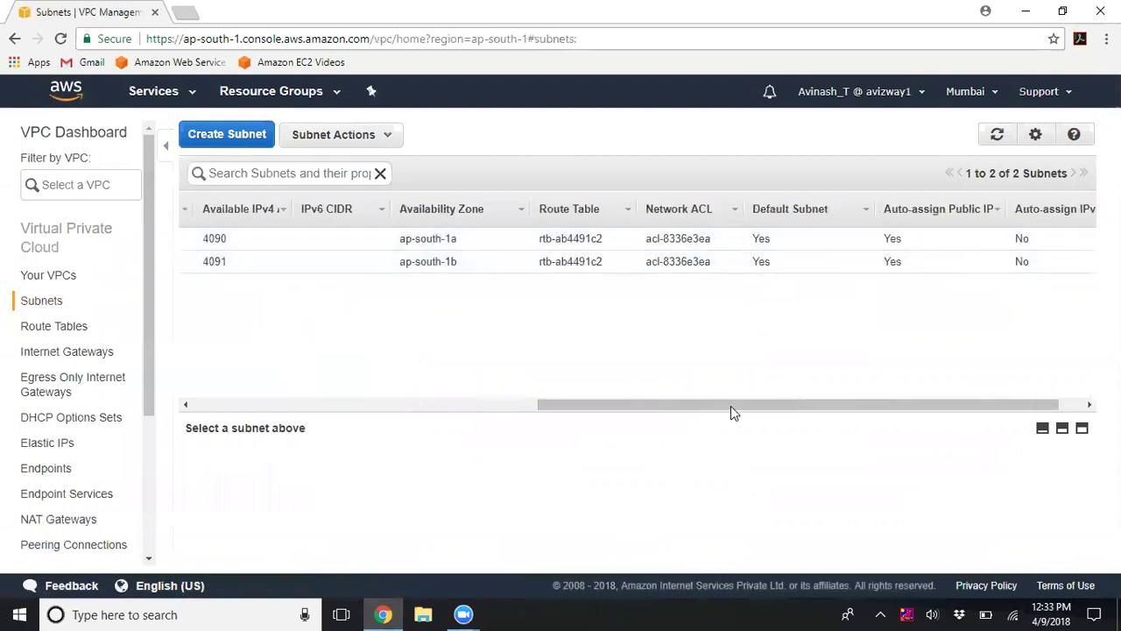
pyautogui.moveTo(729, 405); pyautogui.dragTo(358, 438)
pyautogui.click(231, 136)
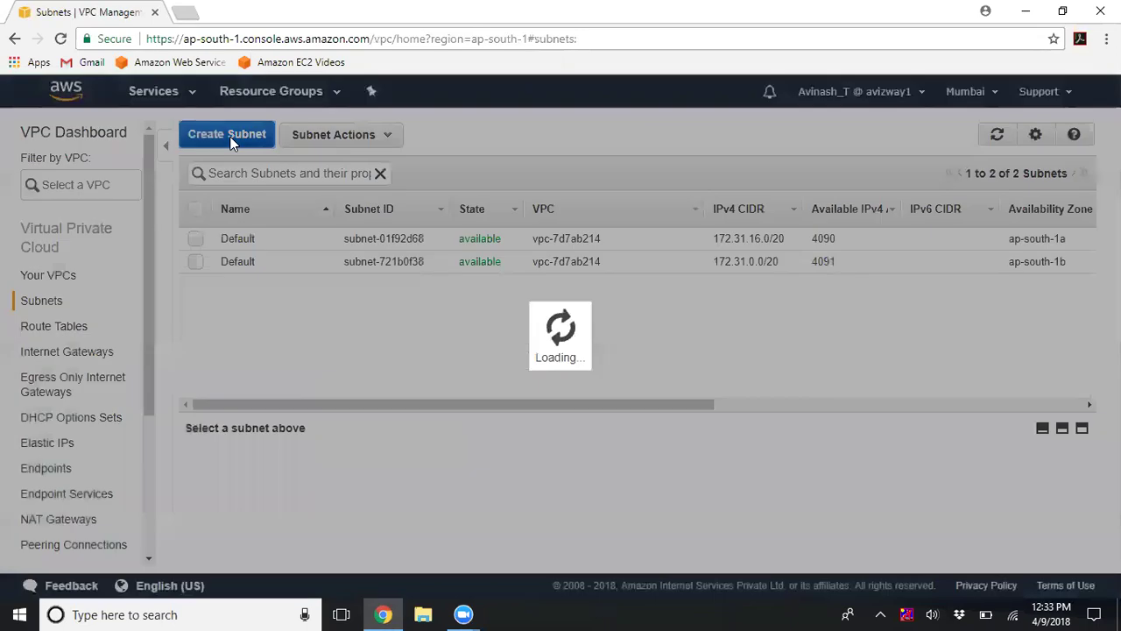
pyautogui.click(543, 312)
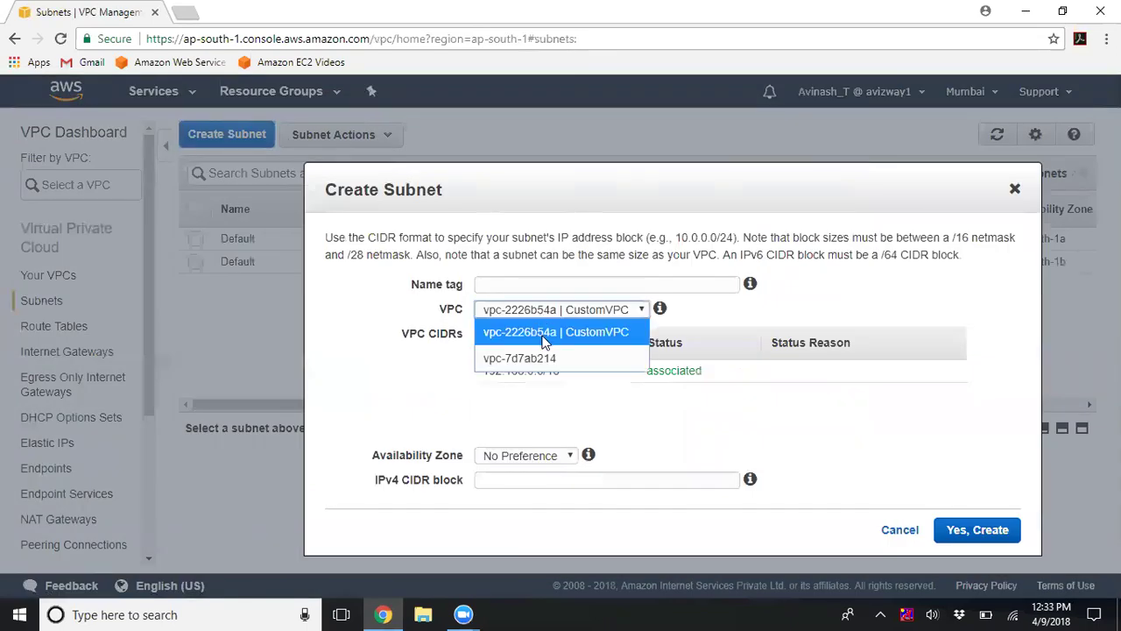
pyautogui.click(545, 340)
pyautogui.click(515, 286)
pyautogui.write('192.168.100.0/24')
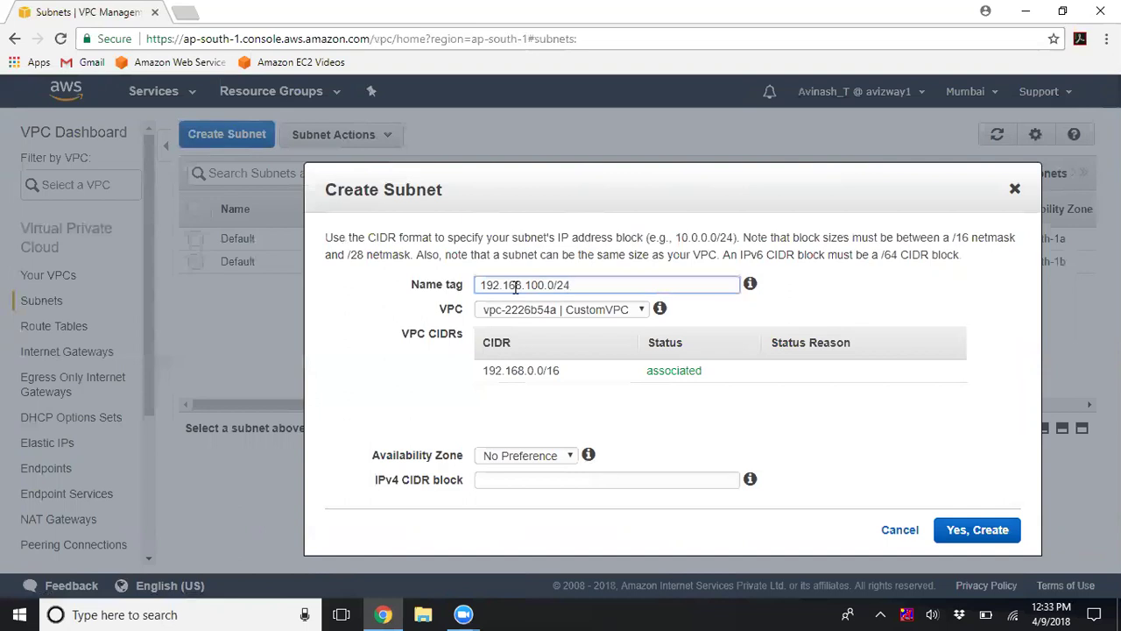
# Keep CustomVPC as the new subnet's VPC and set its availability zone to ap-south-1a
pyautogui.click(554, 311)
pyautogui.click(553, 312)
pyautogui.click(530, 457)
pyautogui.click(513, 501)
pyautogui.click(501, 480)
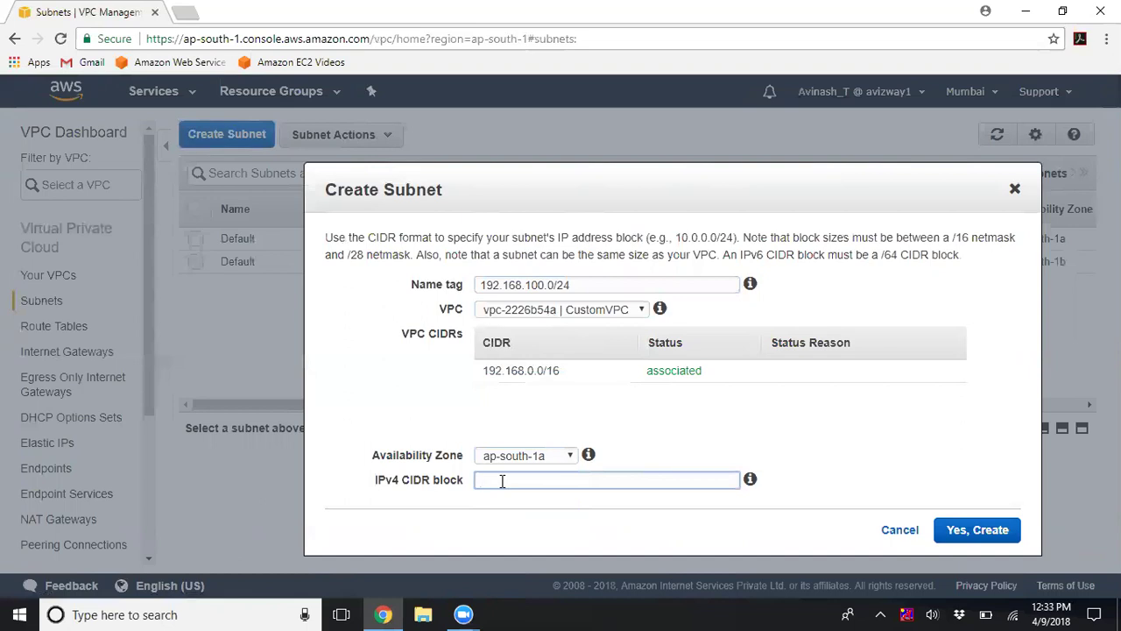
# Rename the new subnet Public Subnet, set its IPv4 CIDR block to 192.168.100.0/24 and create it
pyautogui.moveTo(592, 285); pyautogui.dragTo(216, 230)
pyautogui.hotkey('ctrl', 'c')
pyautogui.press('BackSpace')
pyautogui.write('Public Subnet')
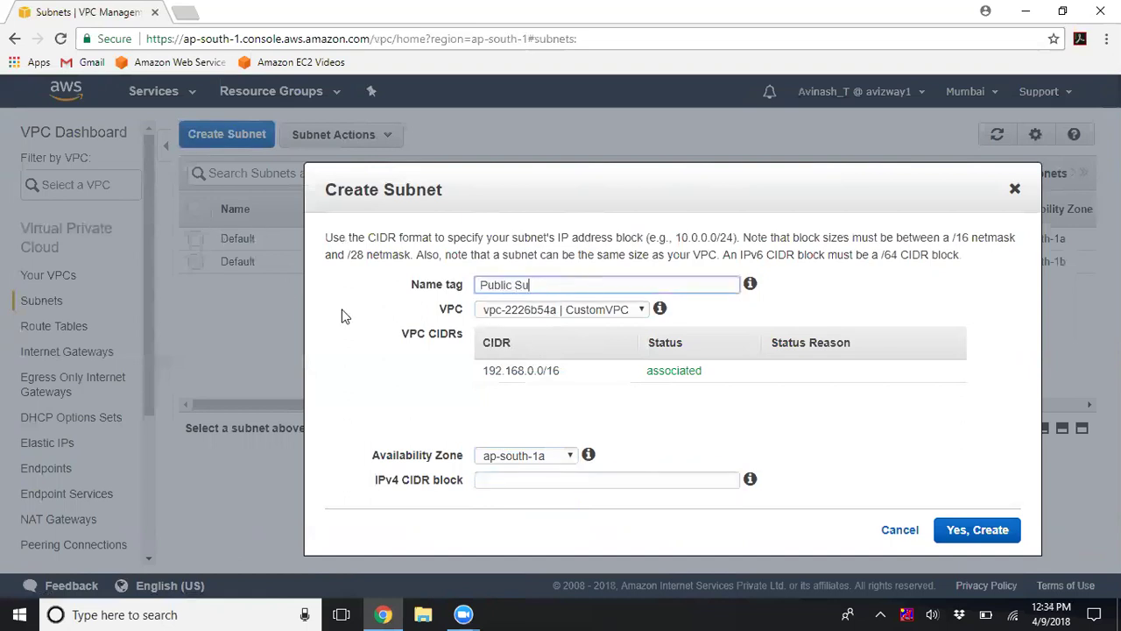
pyautogui.click(515, 480)
pyautogui.hotkey('ctrl', 'v')
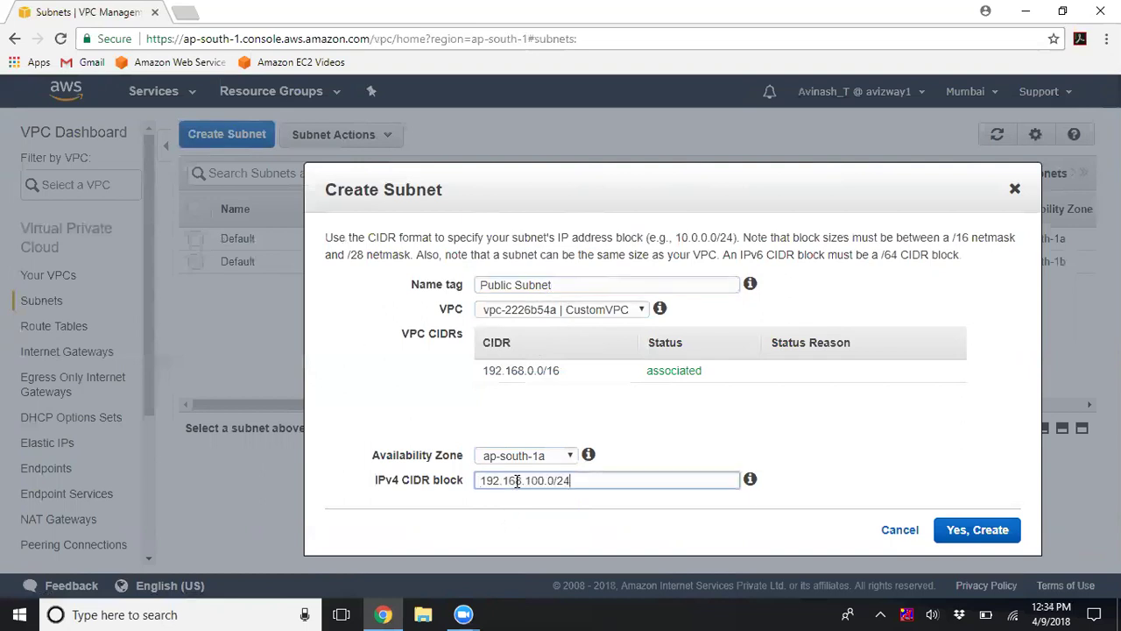
pyautogui.click(1003, 528)
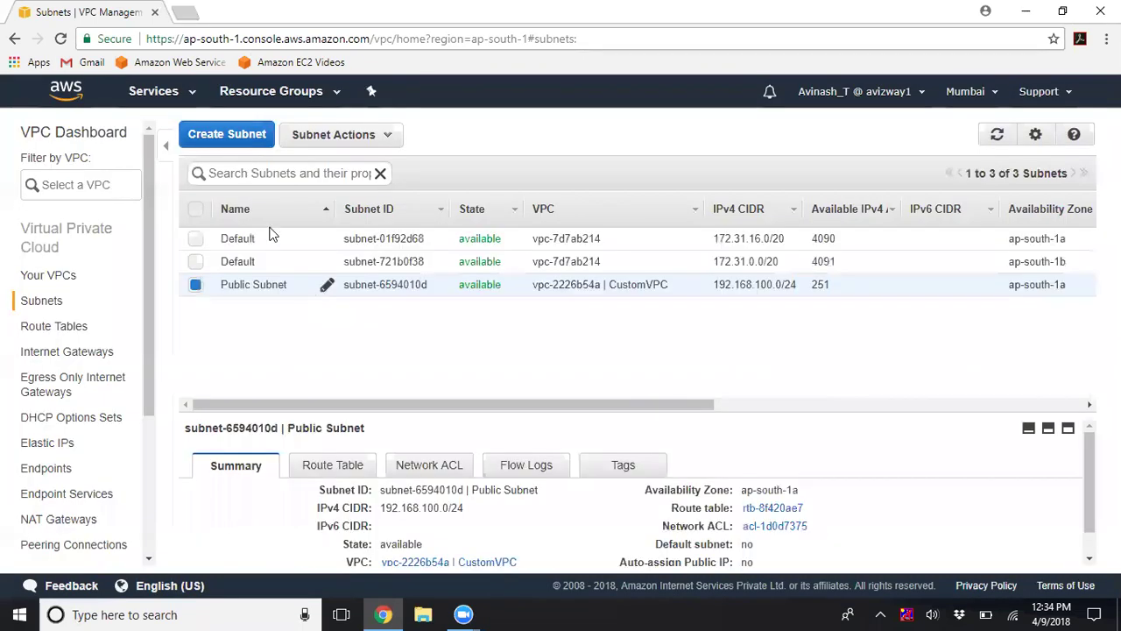
# Start another subnet in CustomVPC with the name tag Private Subnet
pyautogui.click(226, 134)
pyautogui.click(499, 283)
pyautogui.write('Private')
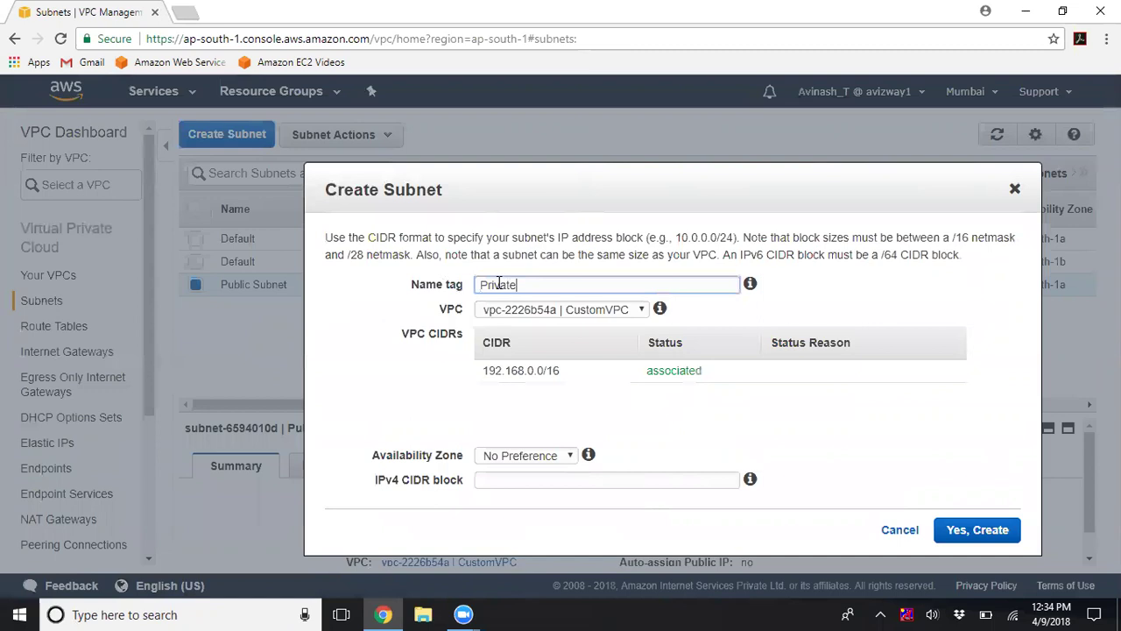
pyautogui.write(' Subnet')
pyautogui.press('Tab')
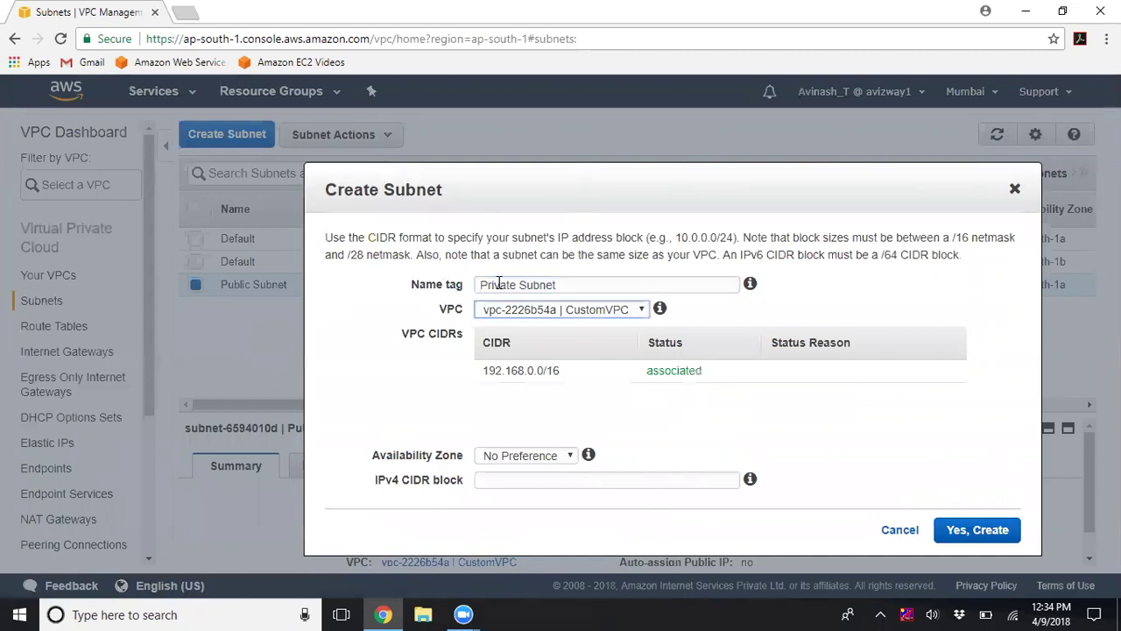
pyautogui.press('Tab')
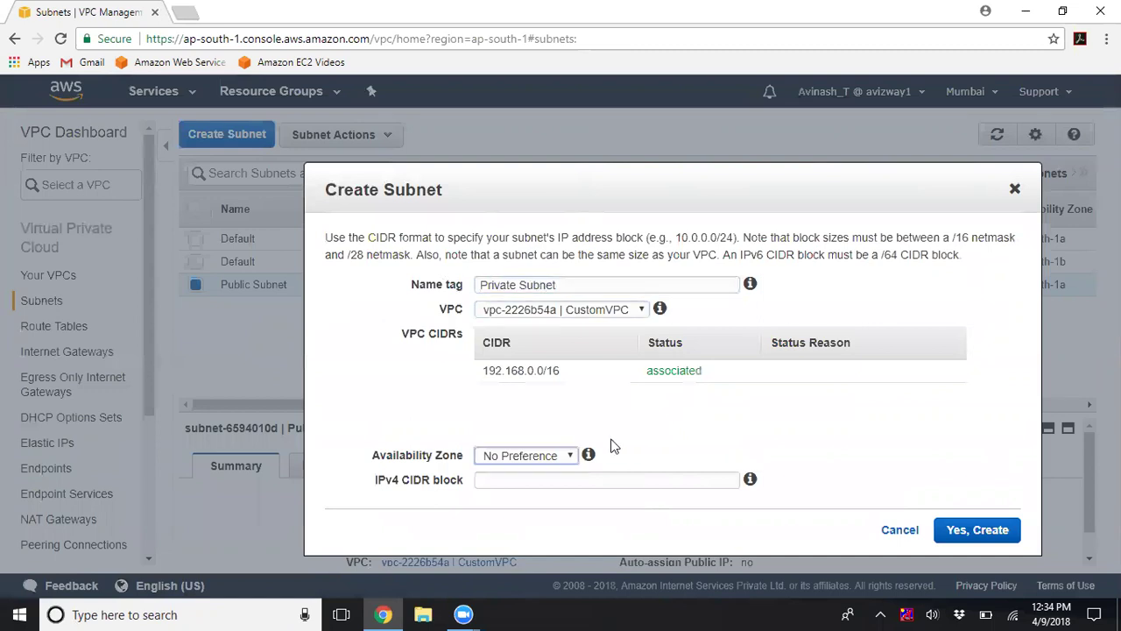
# Set the private subnet's availability zone to ap-south-1b and IPv4 CIDR block to 192.168.200.0/24, and create it
pyautogui.click(531, 457)
pyautogui.click(519, 532)
pyautogui.click(515, 480)
pyautogui.write('1')
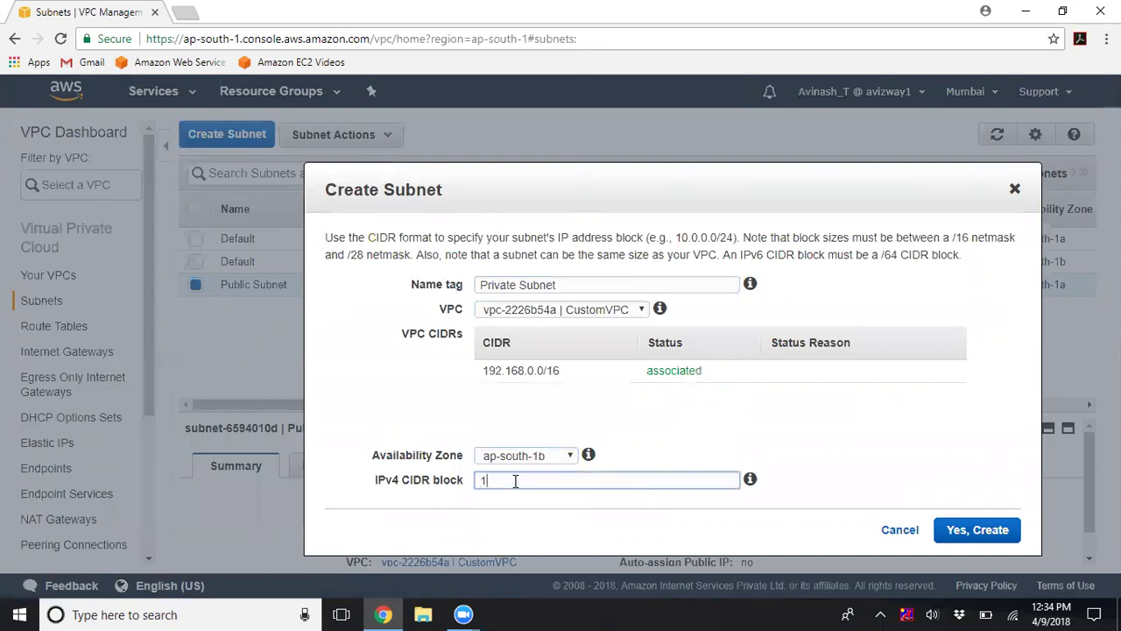
pyautogui.write('92.168.200.0/24')
pyautogui.click(701, 424)
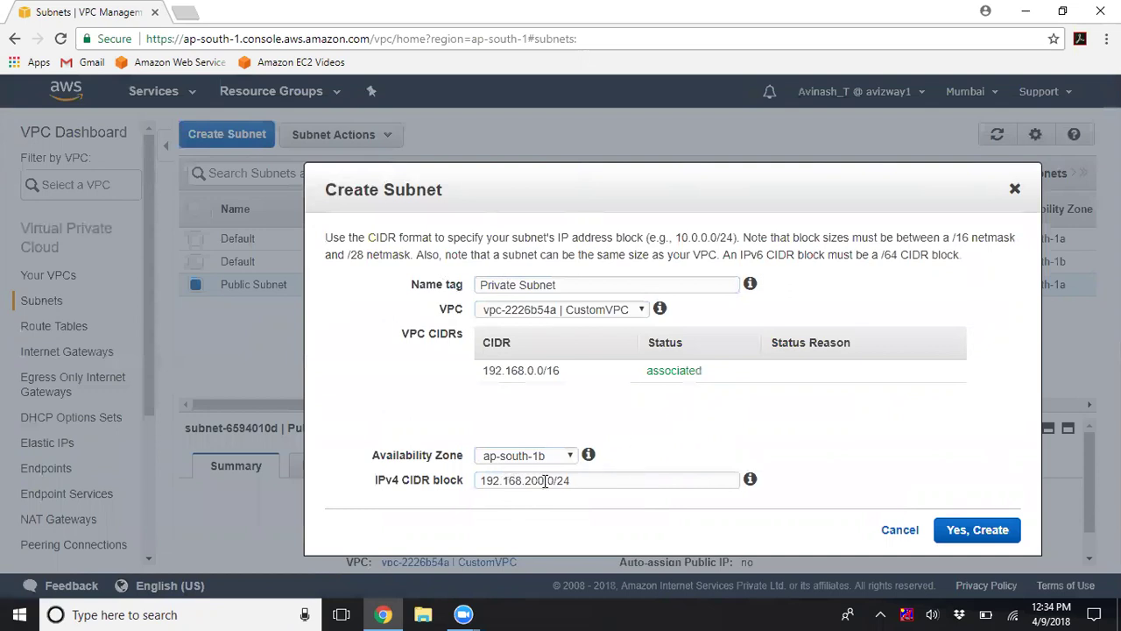
pyautogui.moveTo(524, 482); pyautogui.dragTo(554, 477)
pyautogui.click(600, 480)
pyautogui.click(671, 448)
pyautogui.click(955, 529)
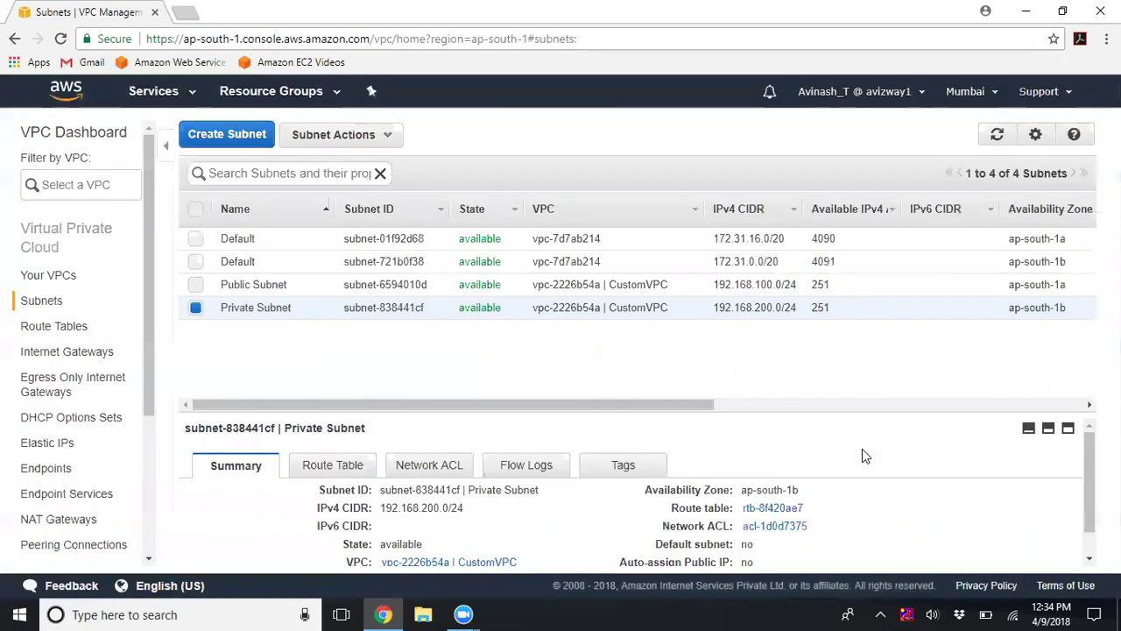
pyautogui.click(196, 308)
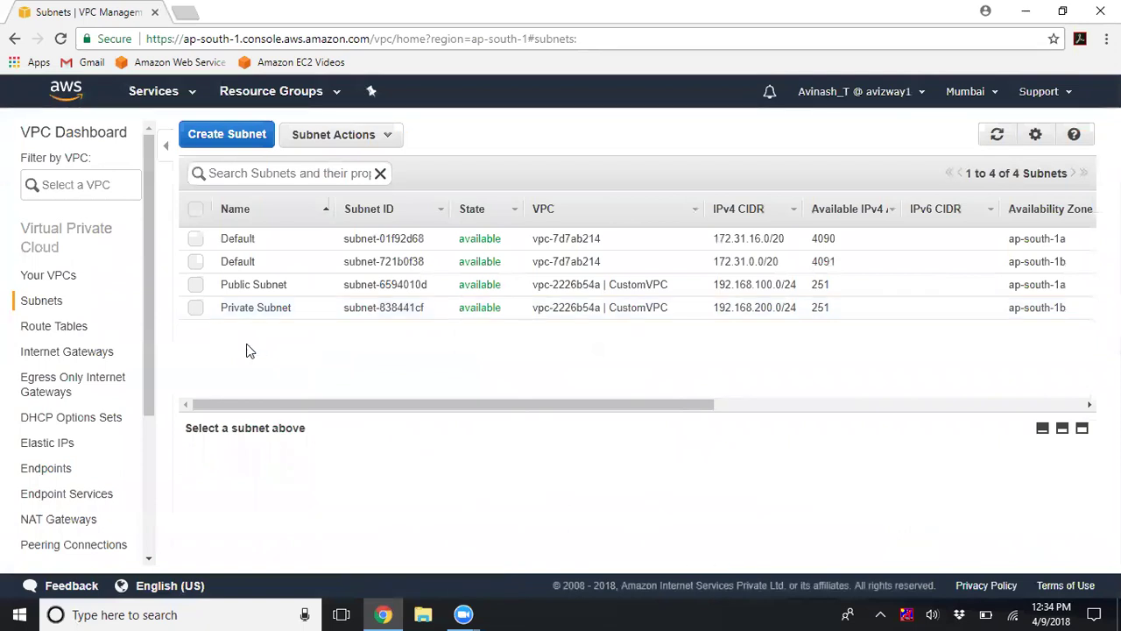
# Create an internet gateway with the name tag MyIGW
pyautogui.click(77, 351)
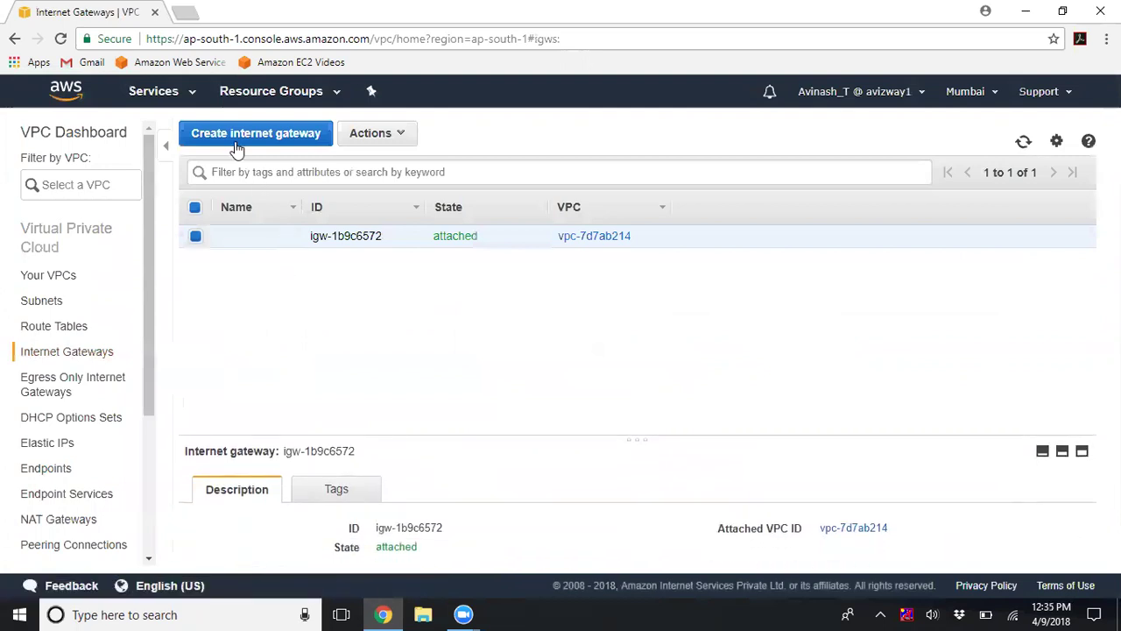
pyautogui.click(231, 140)
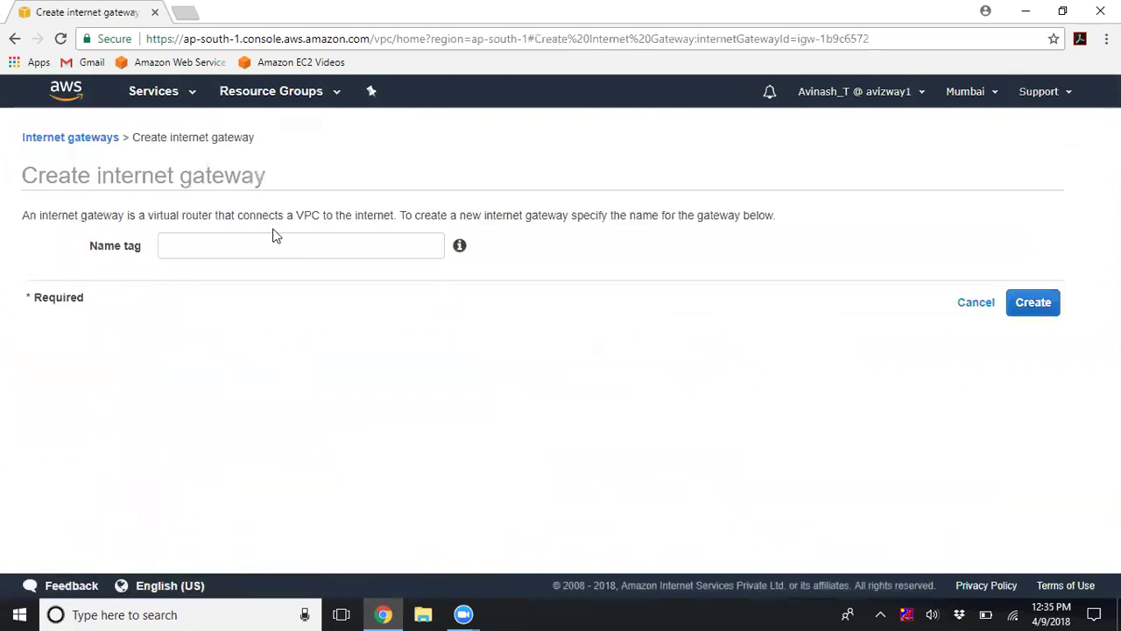
pyautogui.click(279, 247)
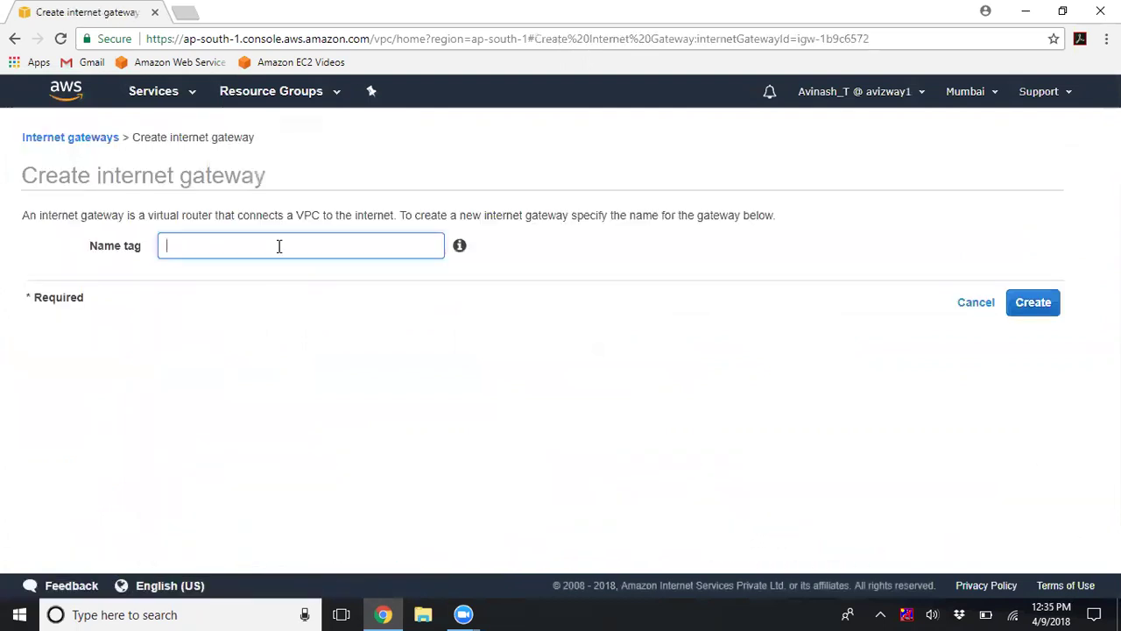
pyautogui.write('MyIGW')
pyautogui.click(577, 356)
pyautogui.click(1050, 301)
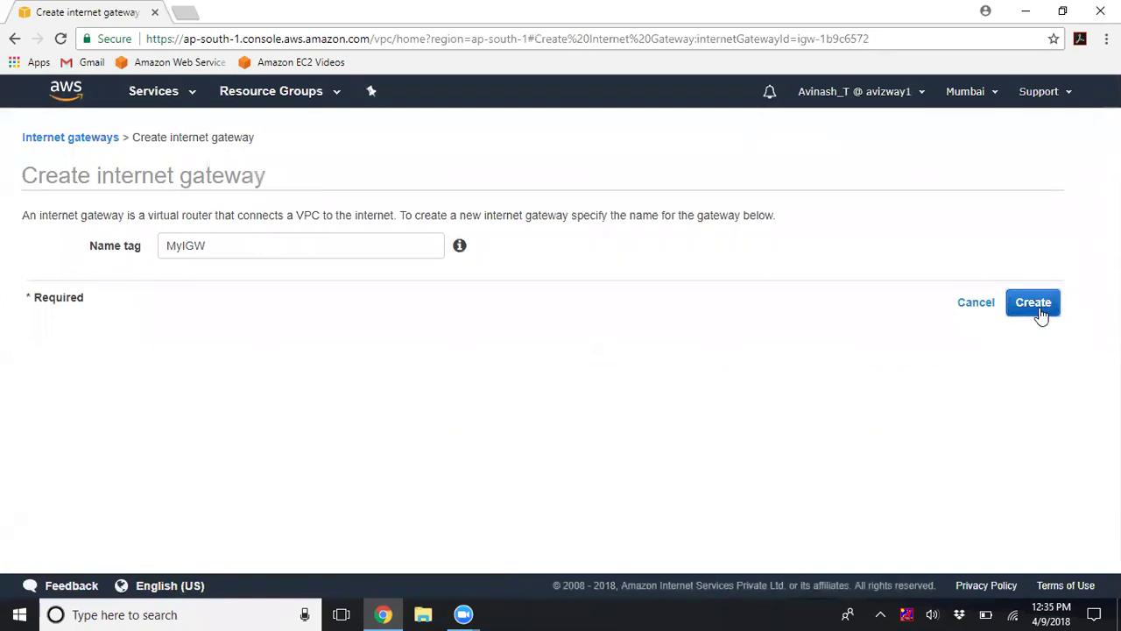
pyautogui.click(769, 321)
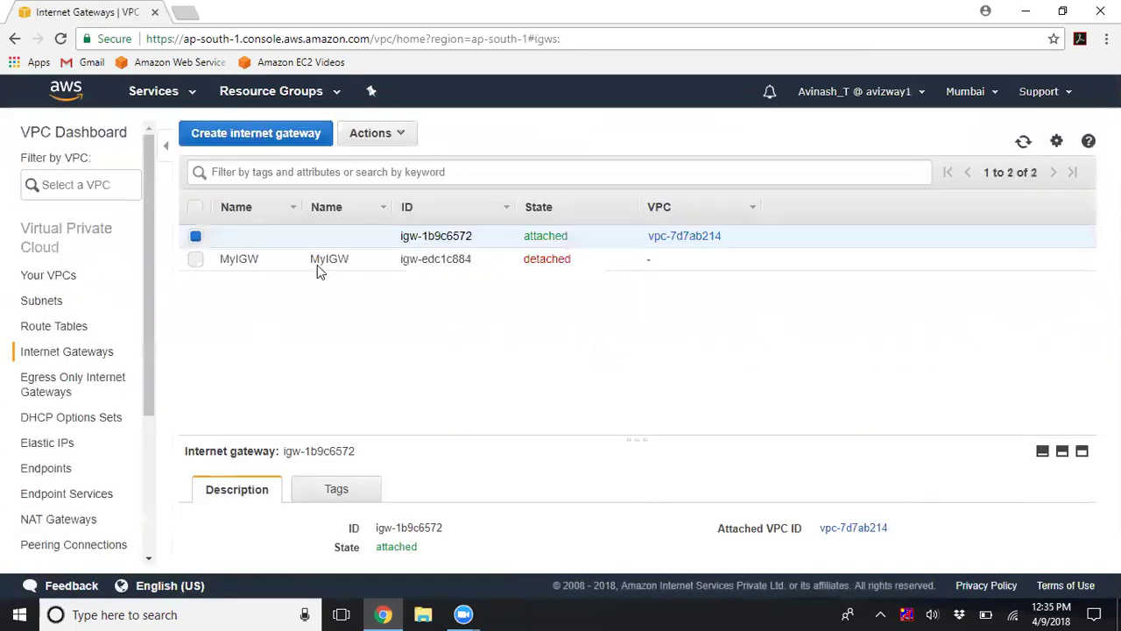
# Attach the MyIGW internet gateway to CustomVPC
pyautogui.click(196, 236)
pyautogui.click(196, 260)
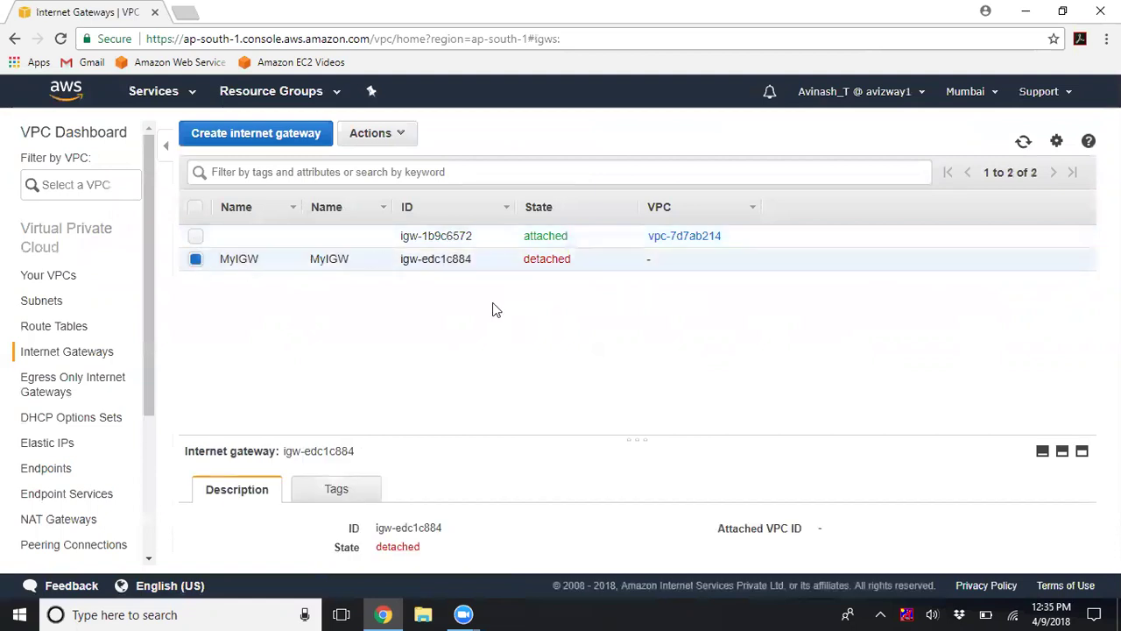
pyautogui.doubleClick(599, 271)
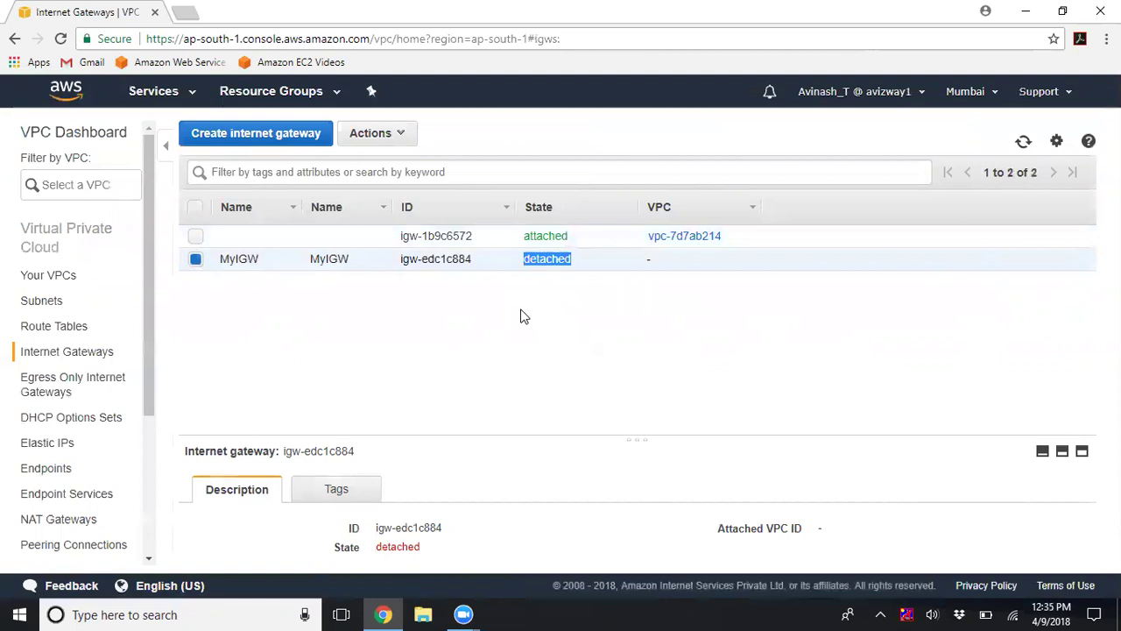
pyautogui.click(527, 265)
pyautogui.doubleClick(615, 262)
pyautogui.click(371, 133)
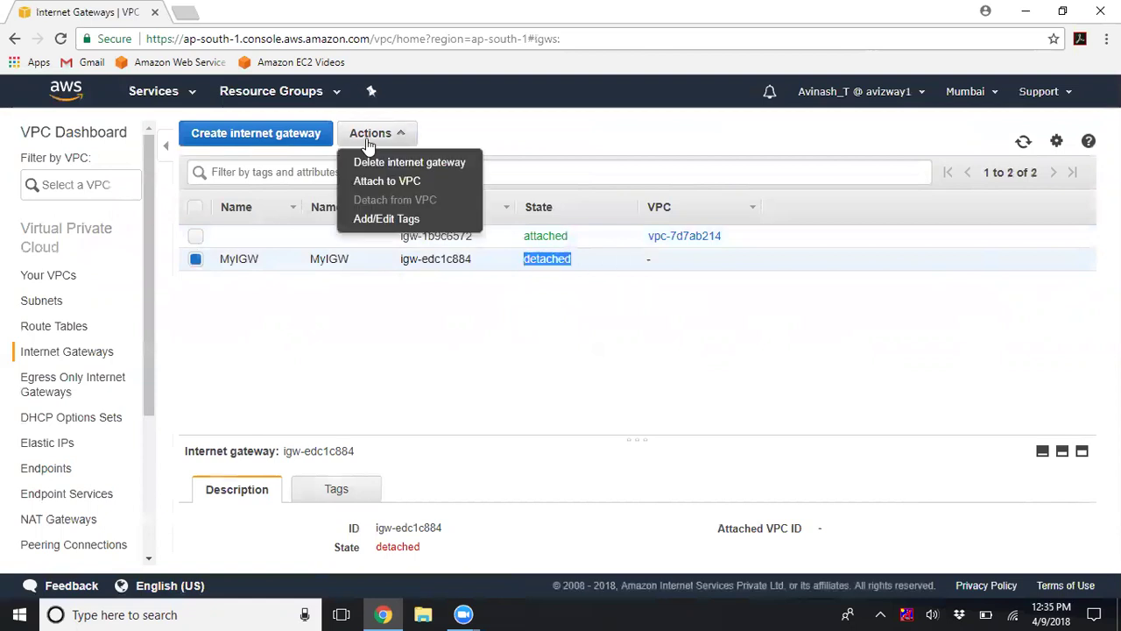
pyautogui.click(381, 183)
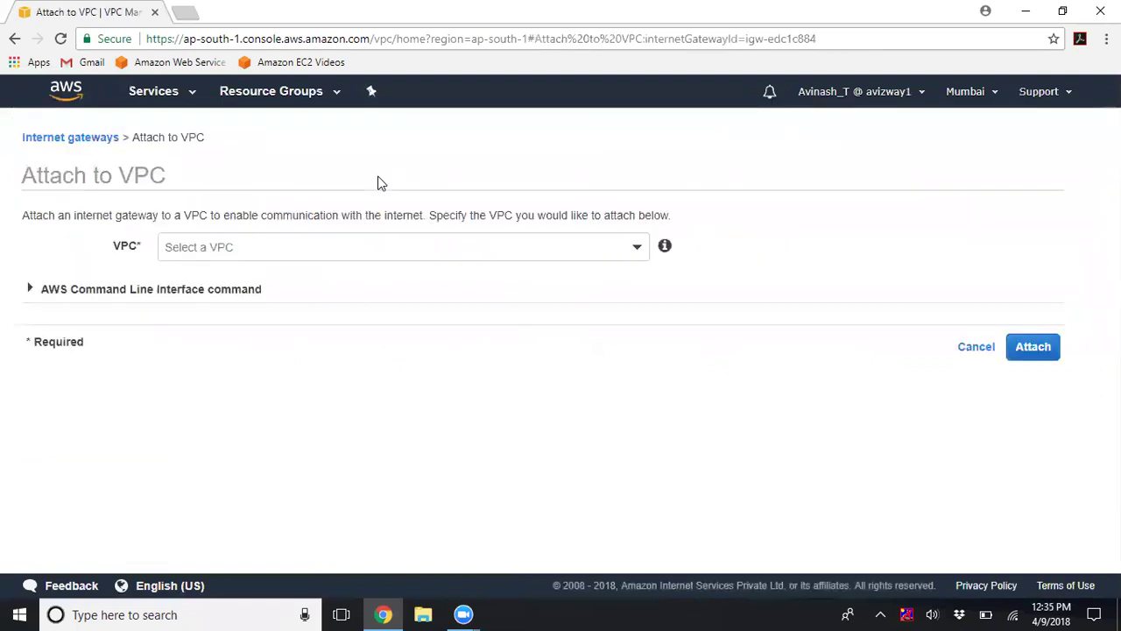
pyautogui.click(401, 247)
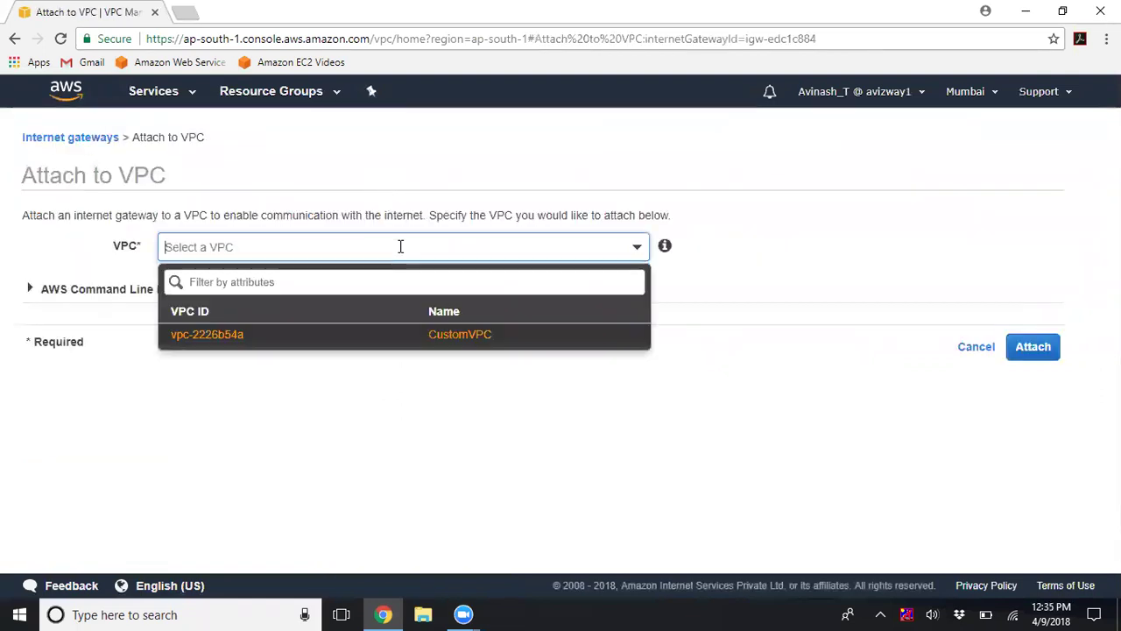
pyautogui.click(365, 343)
pyautogui.click(1034, 346)
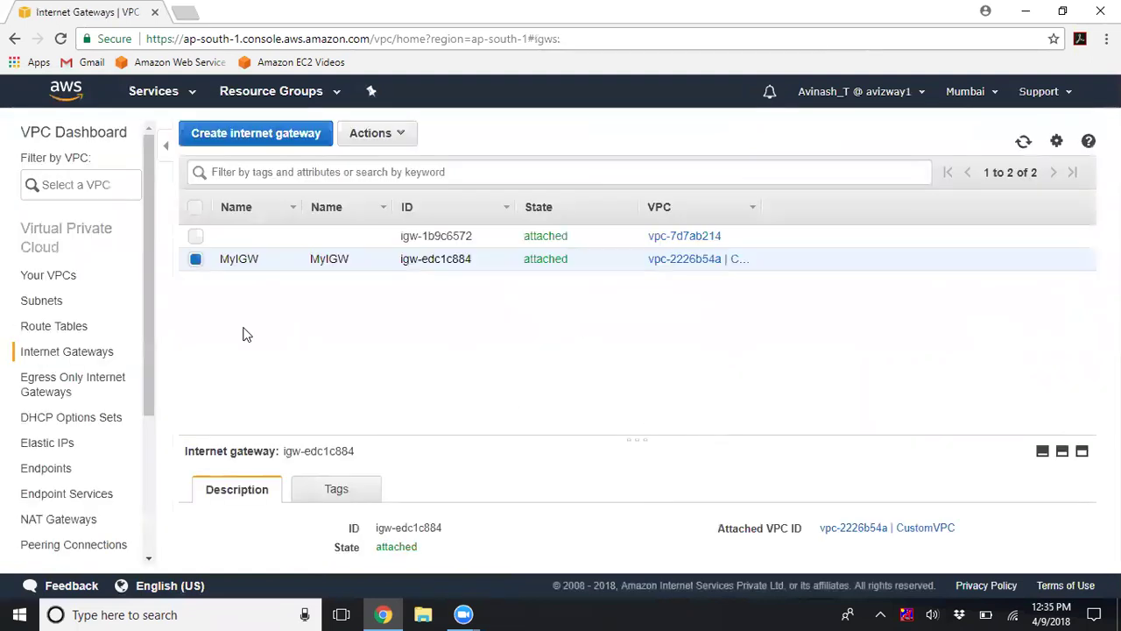
pyautogui.click(196, 258)
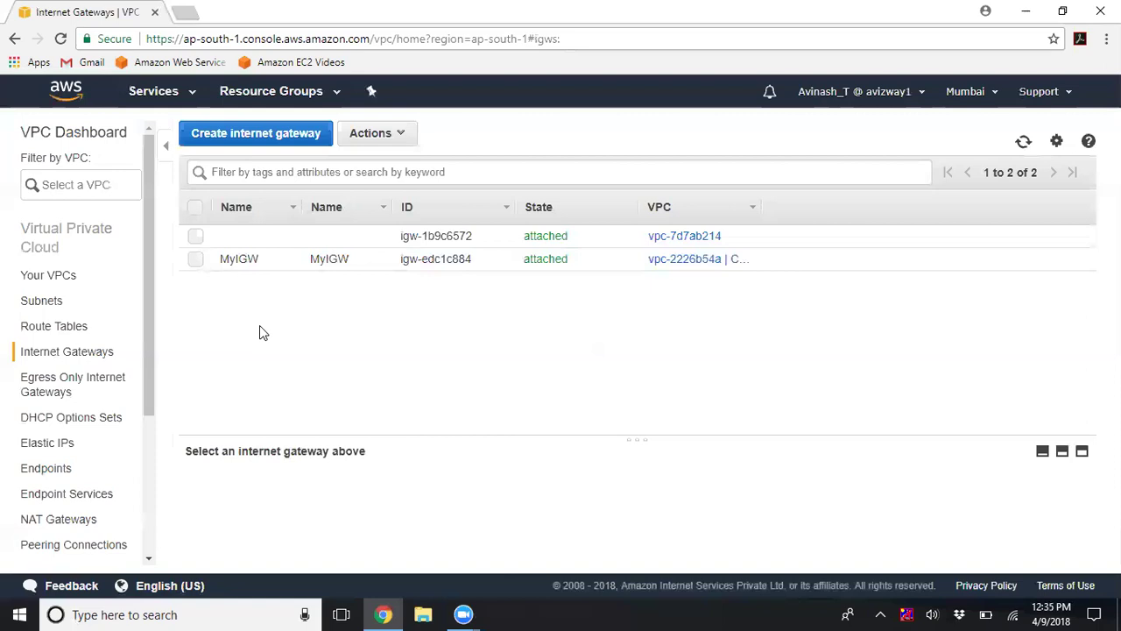
# Create a route table with the name tag MyCustomRoute in CustomVPC
pyautogui.click(58, 326)
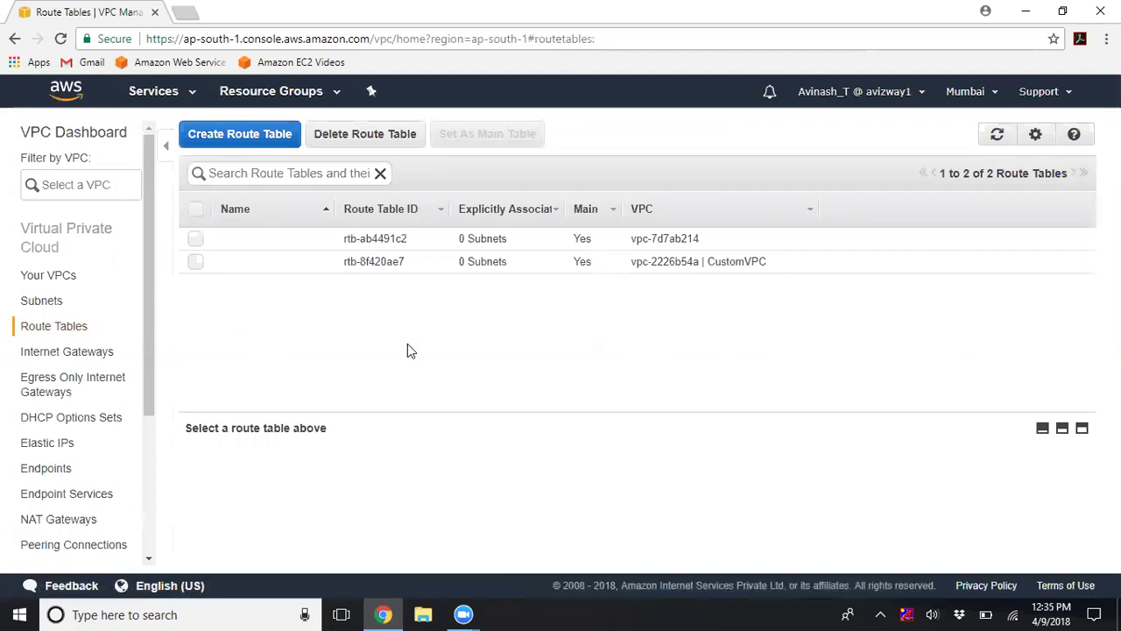
pyautogui.click(526, 268)
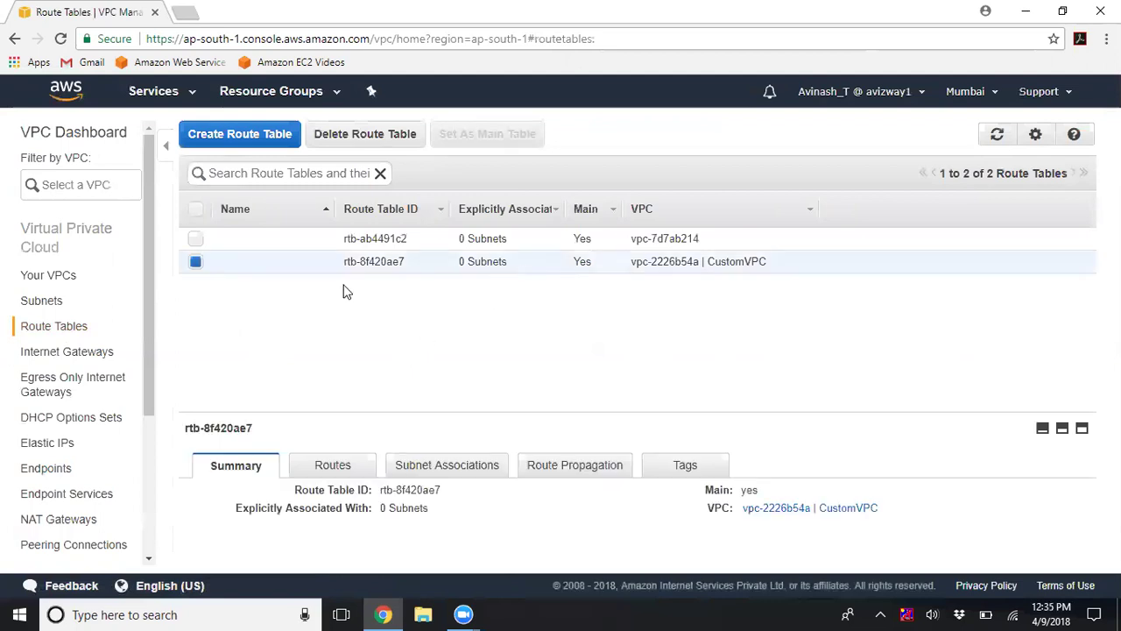
pyautogui.click(193, 265)
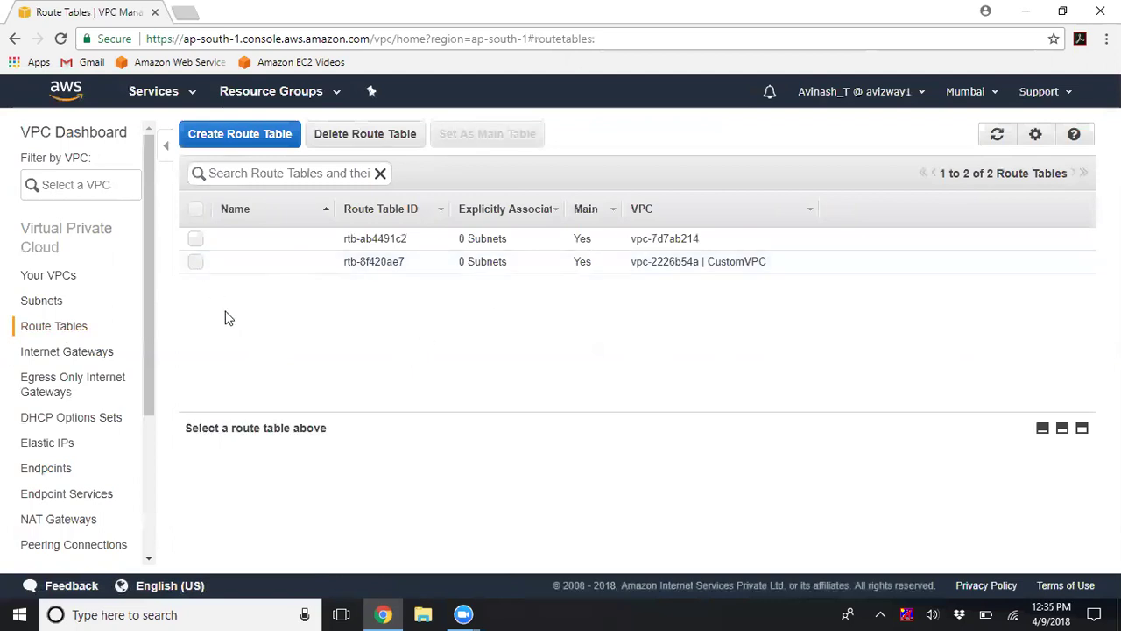
pyautogui.click(210, 137)
pyautogui.click(535, 284)
pyautogui.write('MyCus')
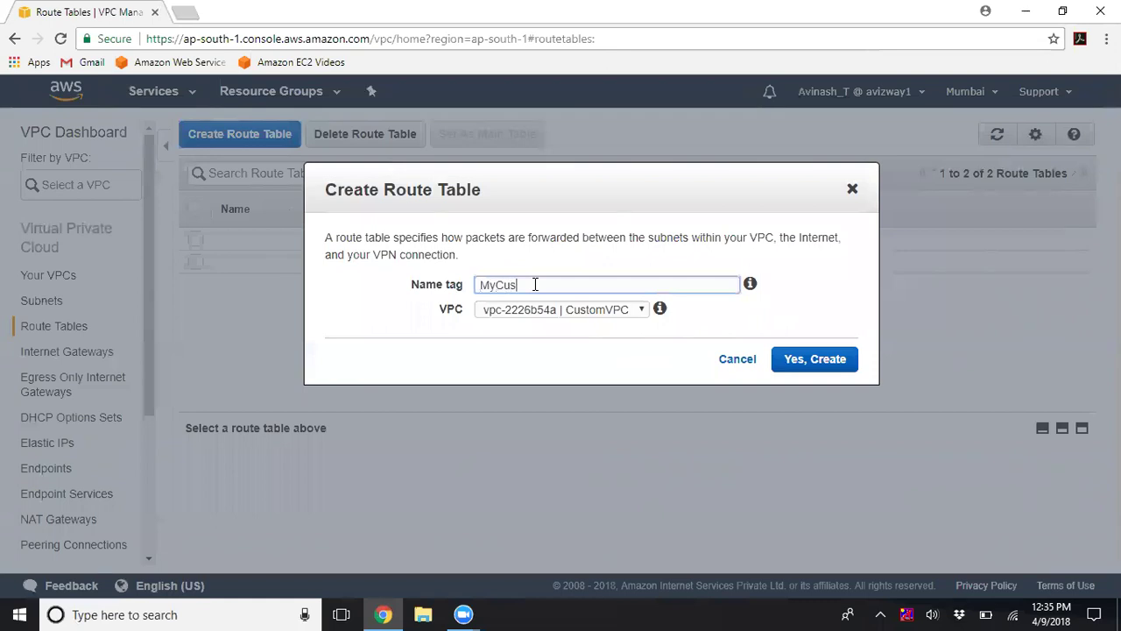
pyautogui.write('tomRoute')
pyautogui.click(548, 311)
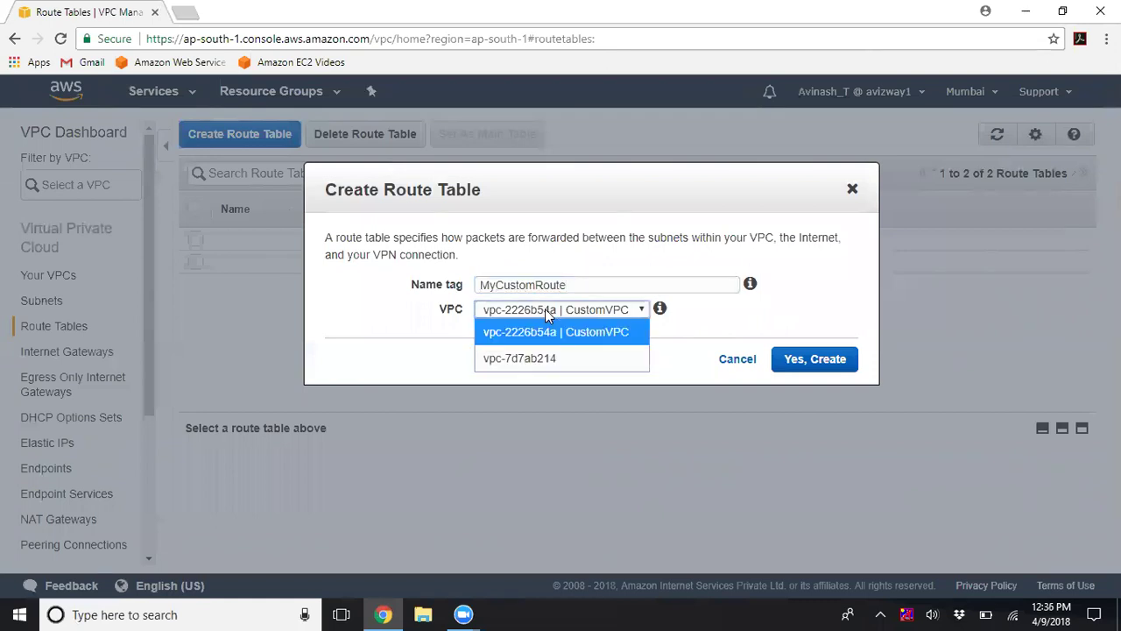
pyautogui.click(546, 310)
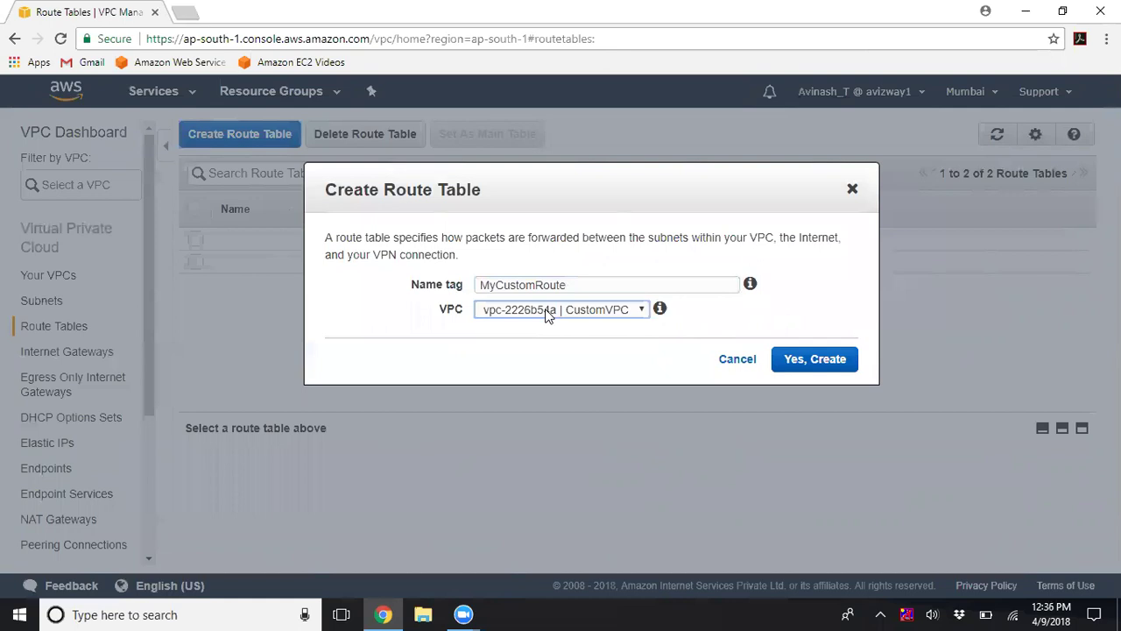
pyautogui.click(798, 360)
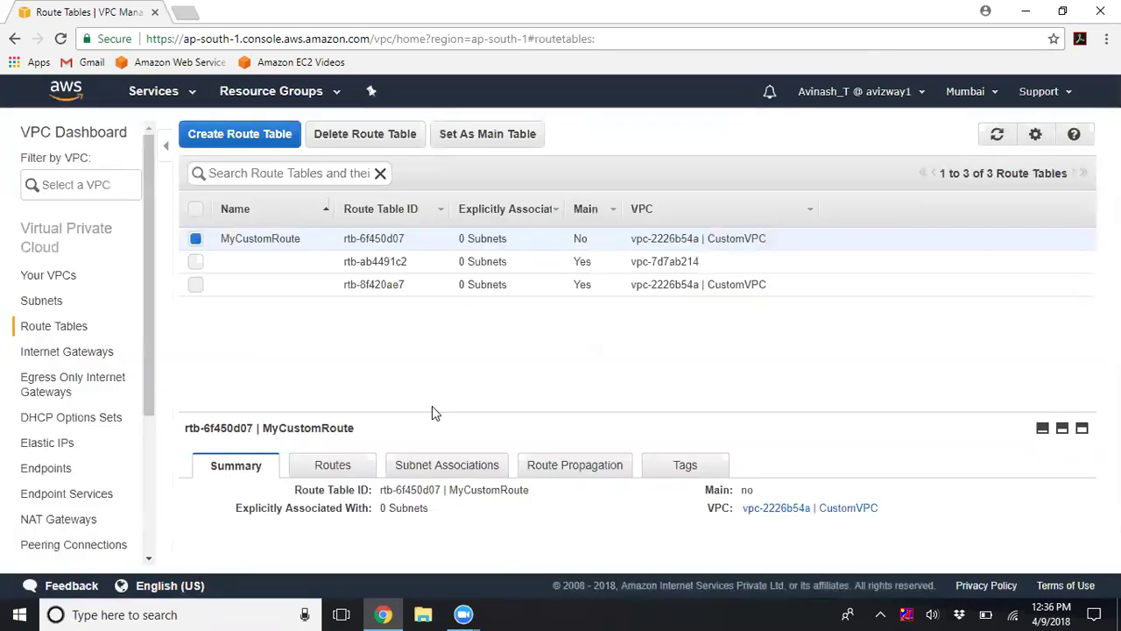
# Associate the Public Subnet with the MyCustomRoute route table and save the association
pyautogui.moveTo(432, 409); pyautogui.dragTo(417, 328)
pyautogui.click(454, 391)
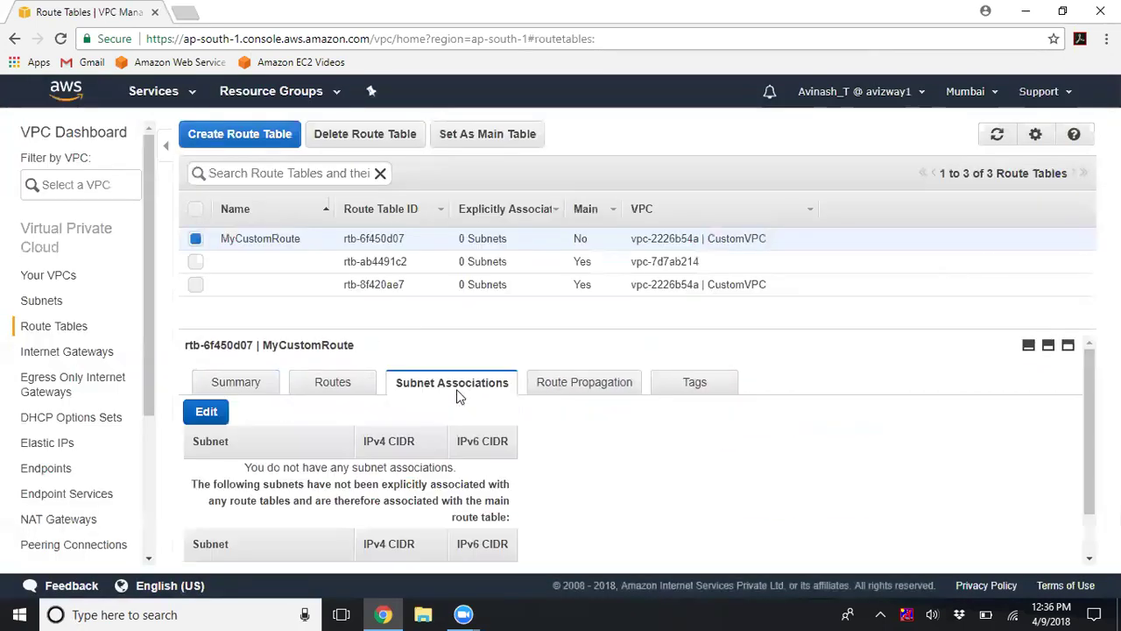
pyautogui.moveTo(430, 331); pyautogui.dragTo(400, 303)
pyautogui.click(207, 386)
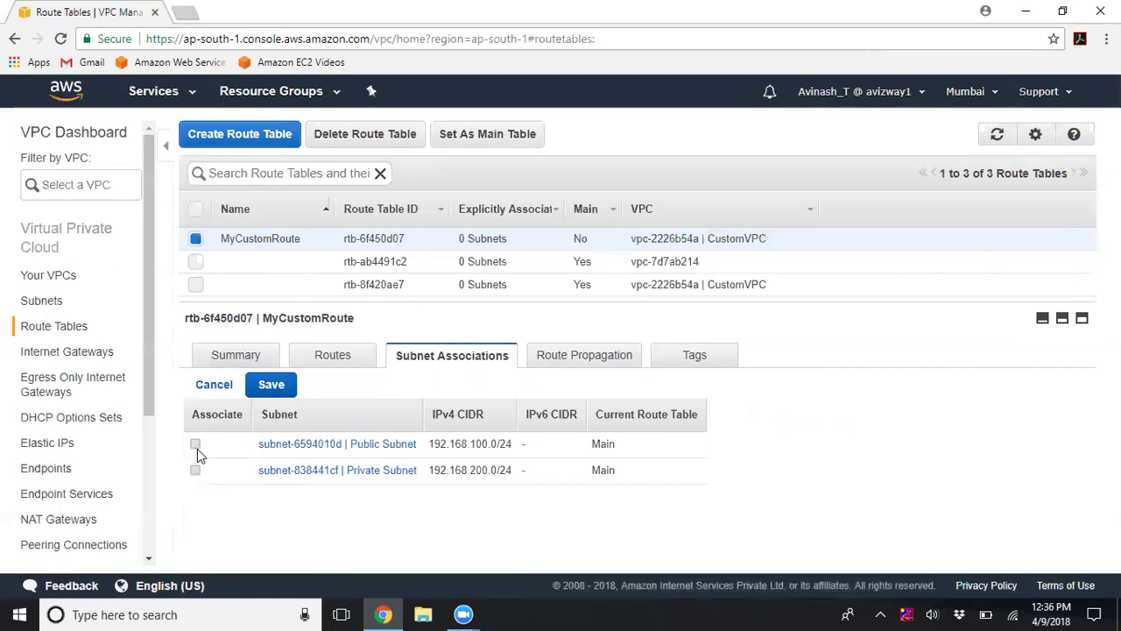
pyautogui.click(282, 389)
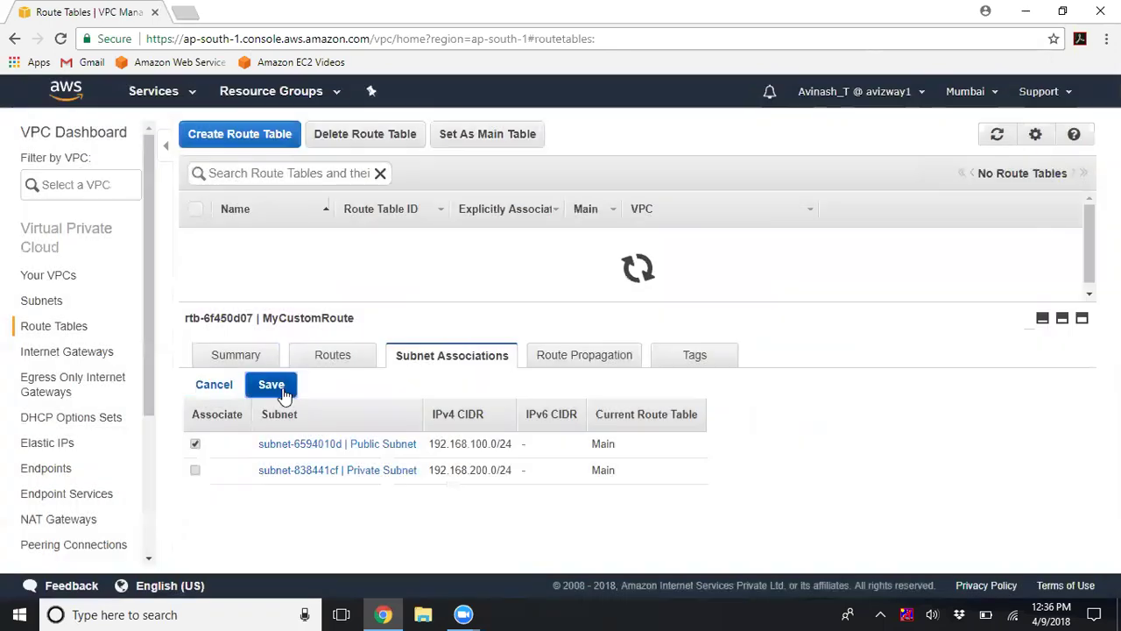
# Add a route with destination 0.0.0.0/0 and target MyIGW to MyCustomRoute, save it, and review the table's subnet associations
pyautogui.click(335, 357)
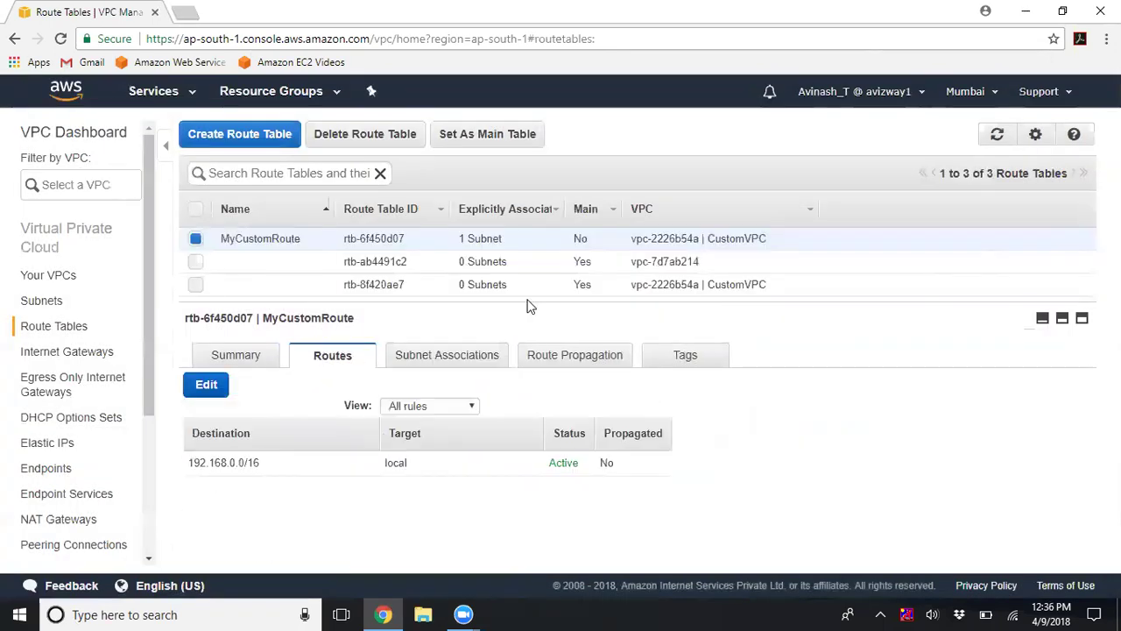
pyautogui.doubleClick(327, 359)
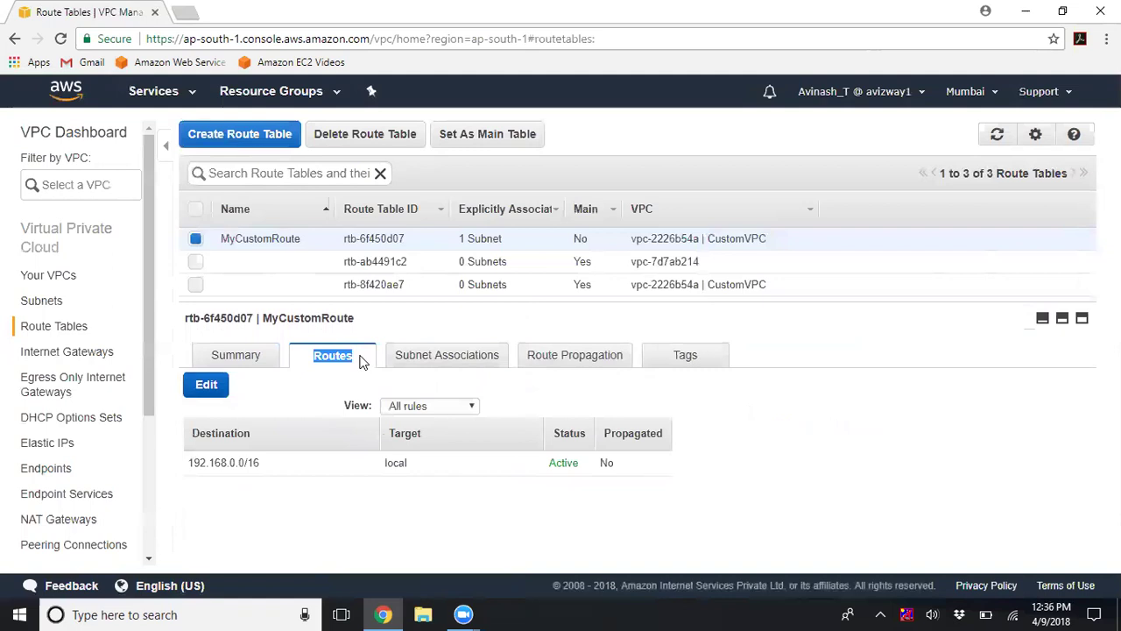
pyautogui.click(209, 391)
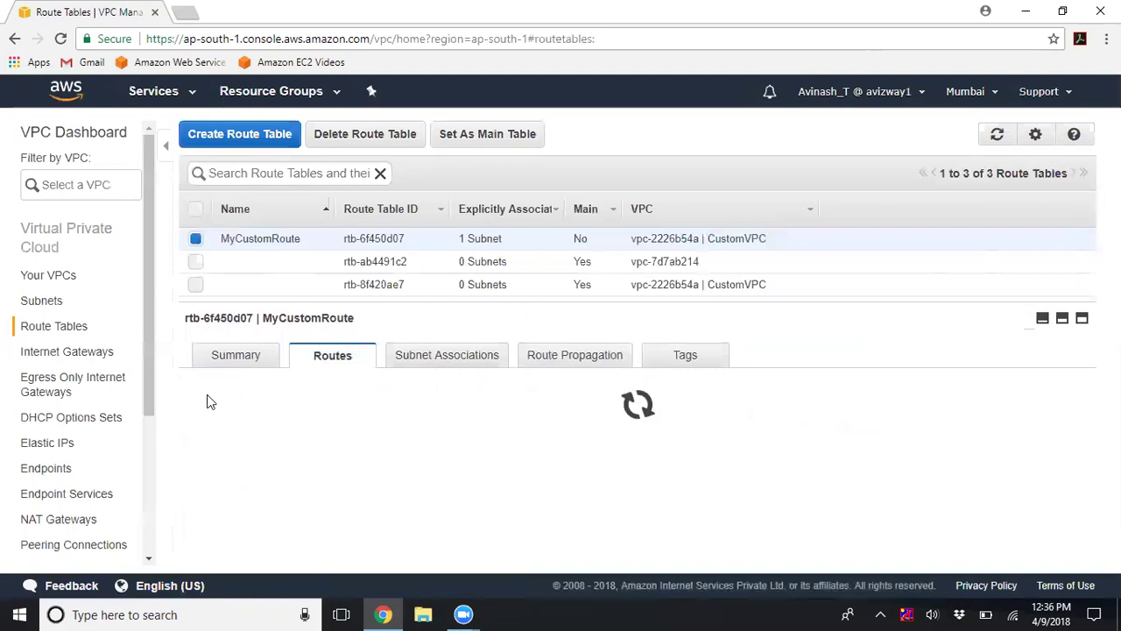
pyautogui.click(247, 488)
pyautogui.click(237, 489)
pyautogui.write('0.0.0.0/0')
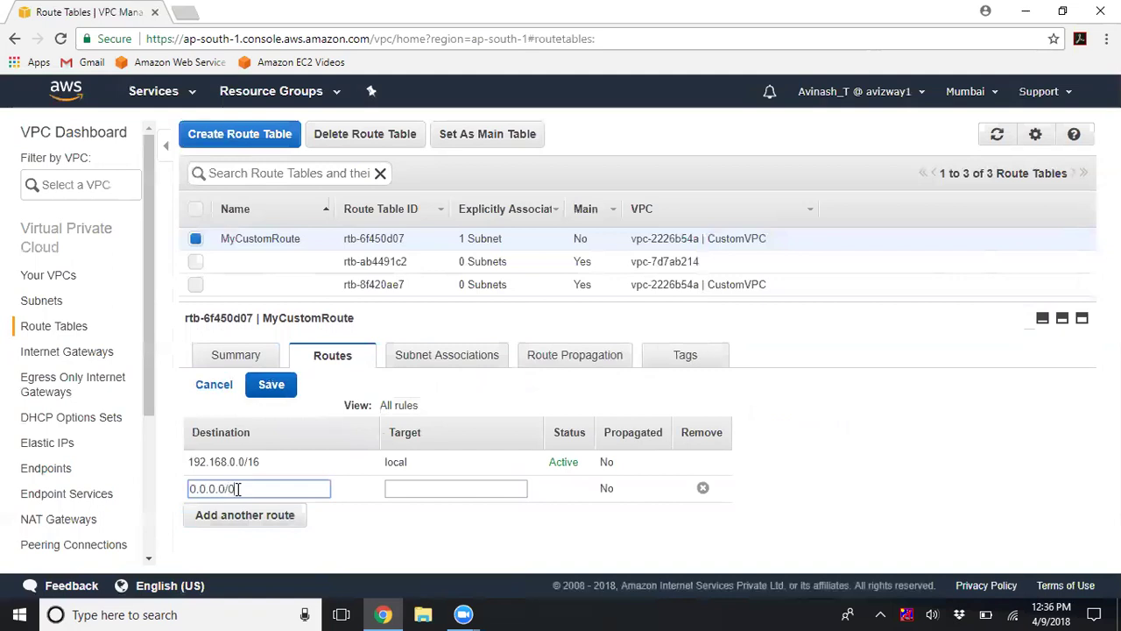
pyautogui.click(429, 524)
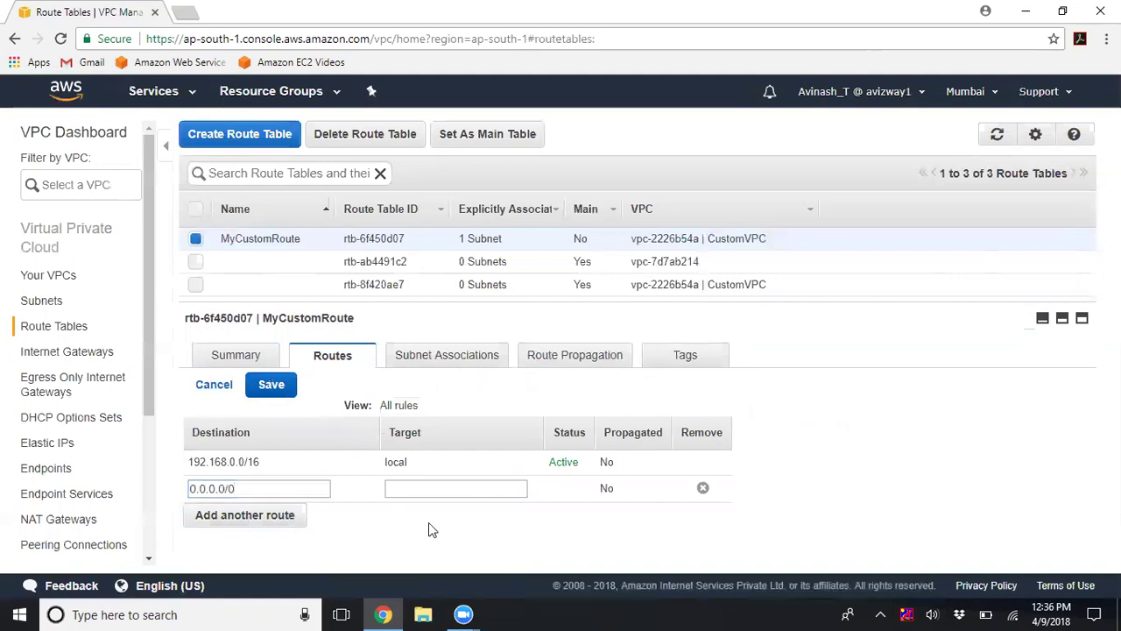
pyautogui.click(431, 494)
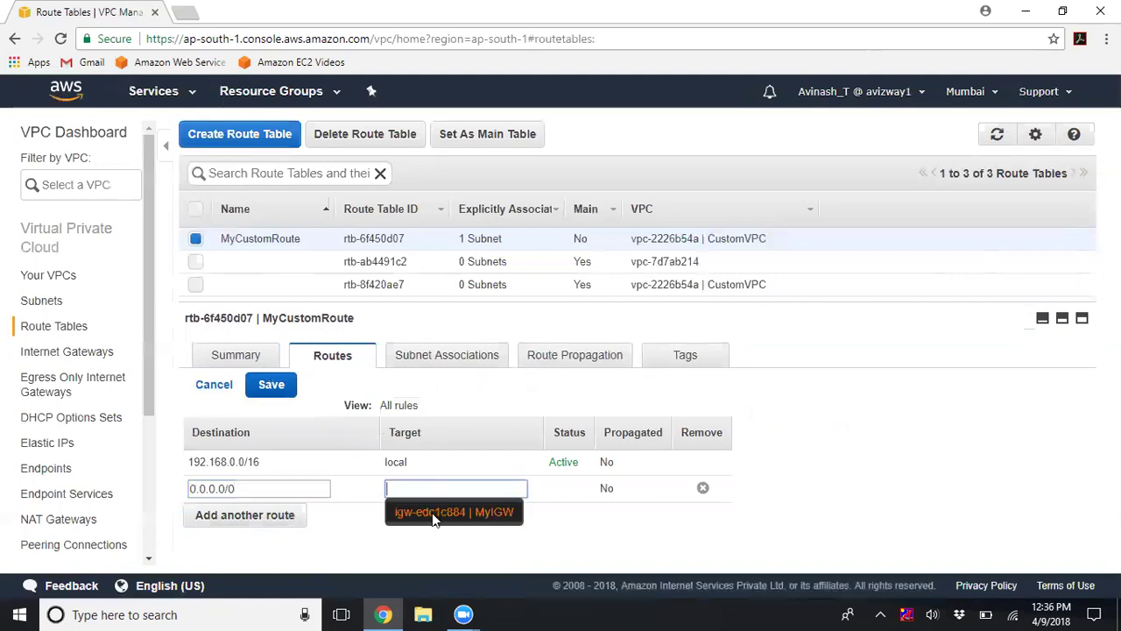
pyautogui.click(434, 516)
pyautogui.click(274, 388)
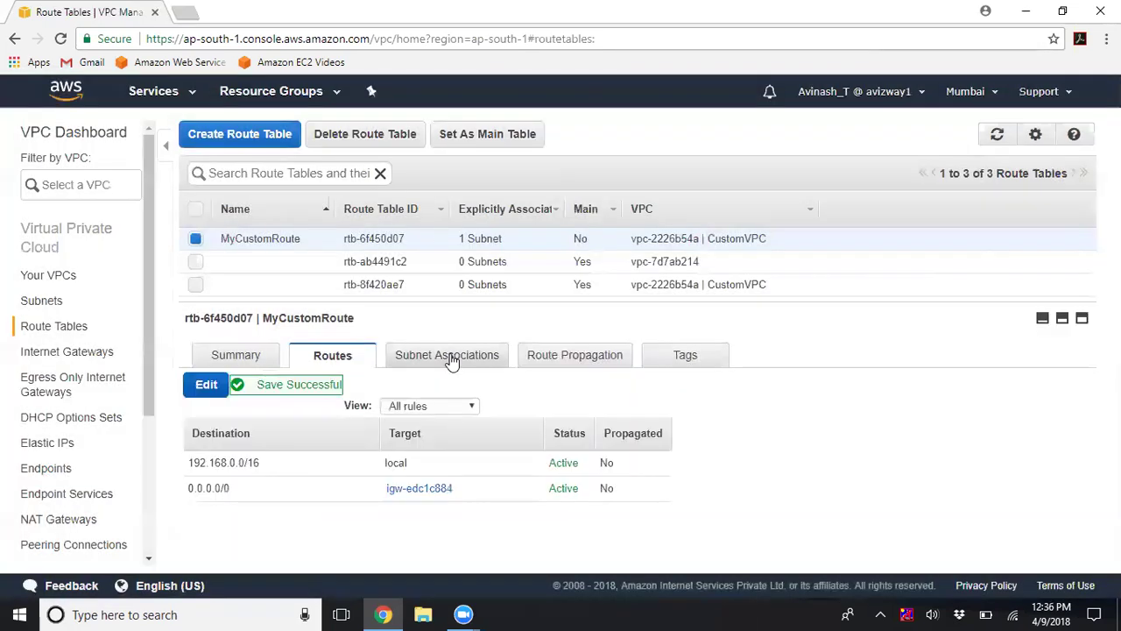
pyautogui.click(452, 359)
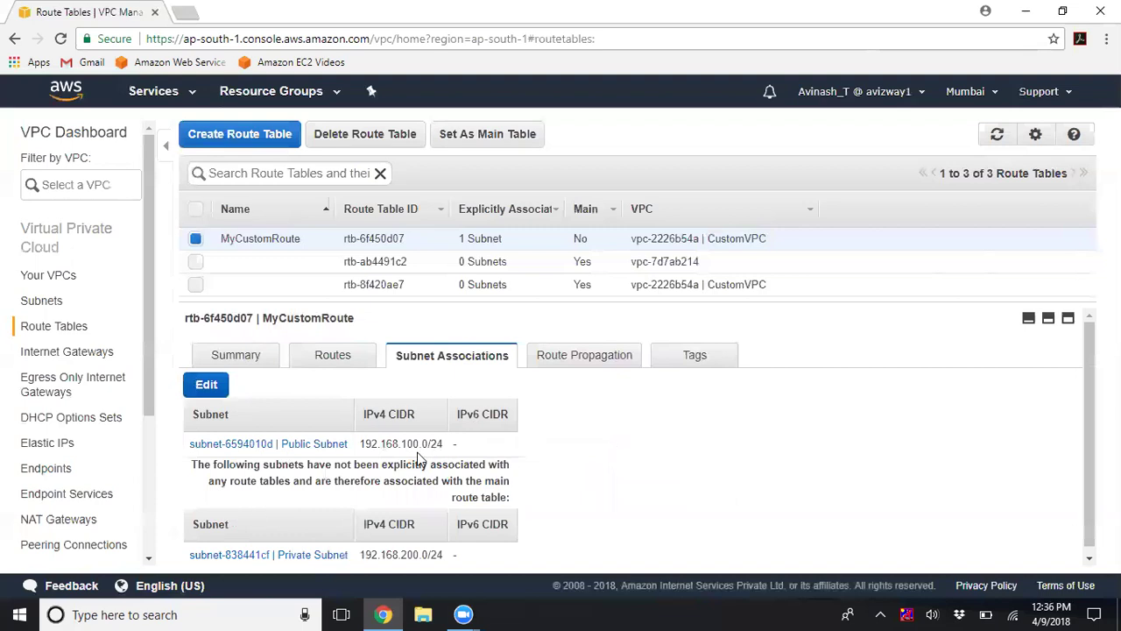
pyautogui.click(243, 360)
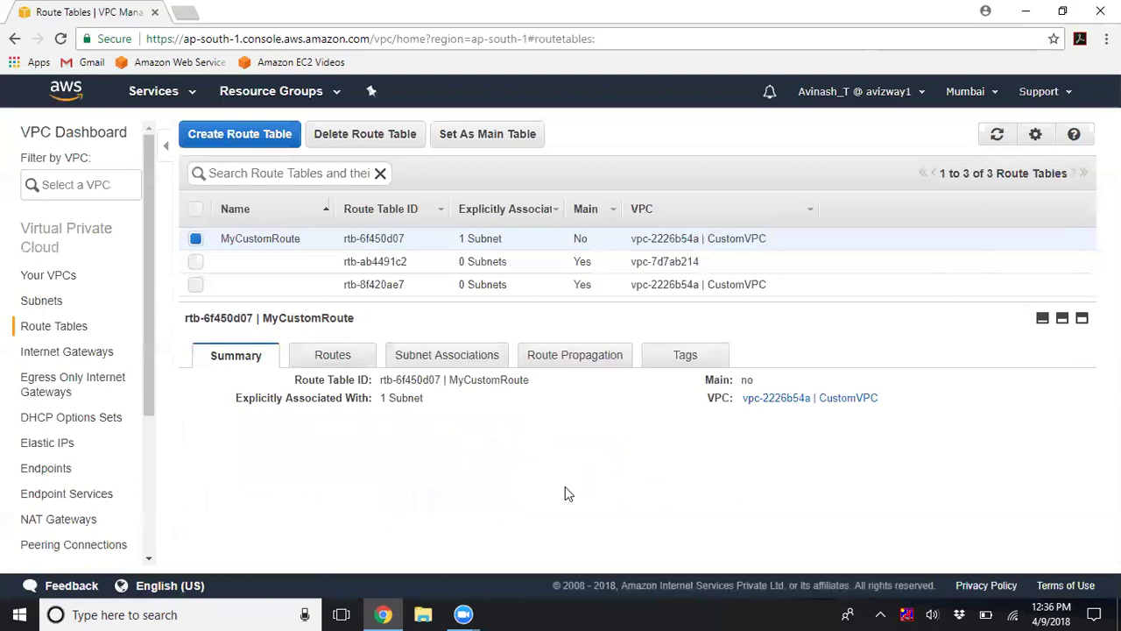
# Enable auto-assignment of public IPv4 addresses for the Public Subnet
pyautogui.click(41, 301)
pyautogui.moveTo(360, 303); pyautogui.dragTo(357, 361)
pyautogui.click(196, 286)
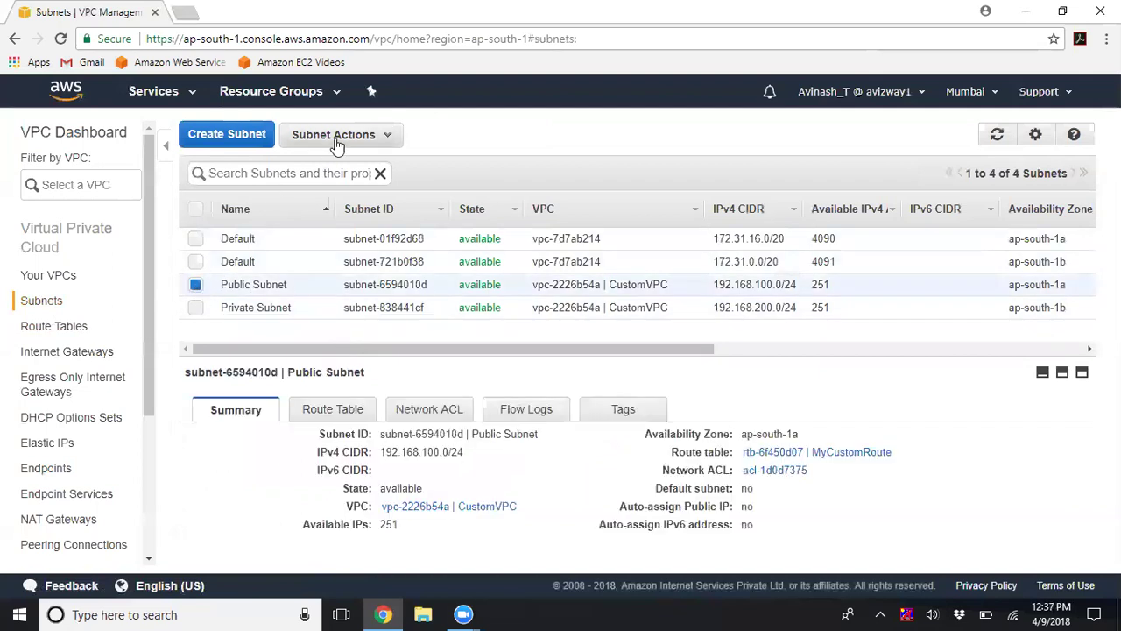
pyautogui.click(338, 138)
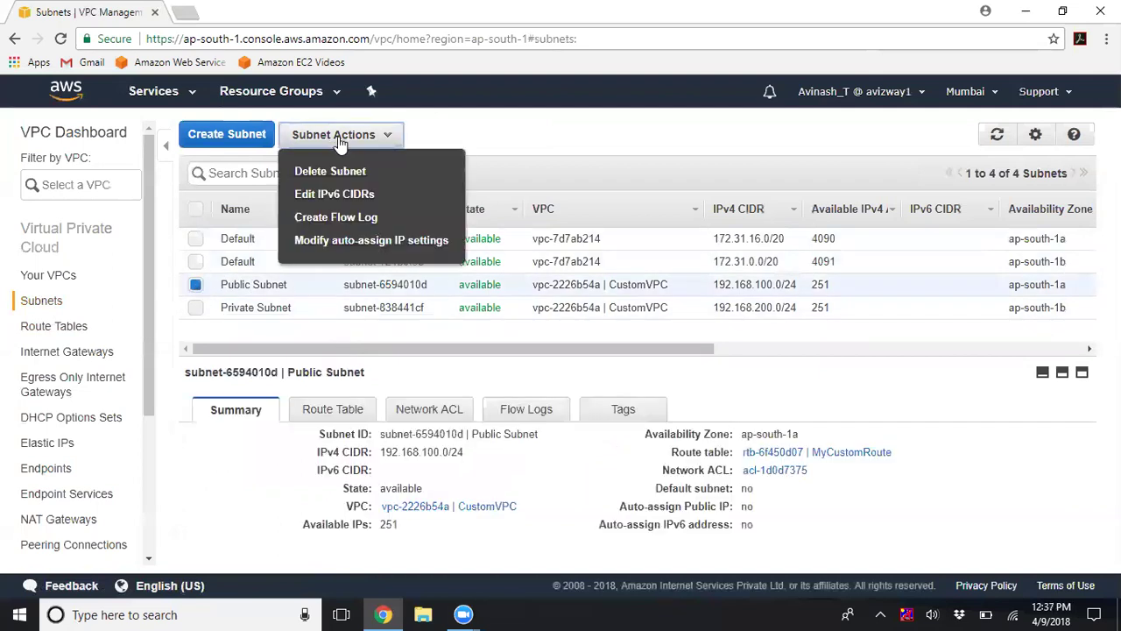
pyautogui.click(342, 240)
pyautogui.click(508, 293)
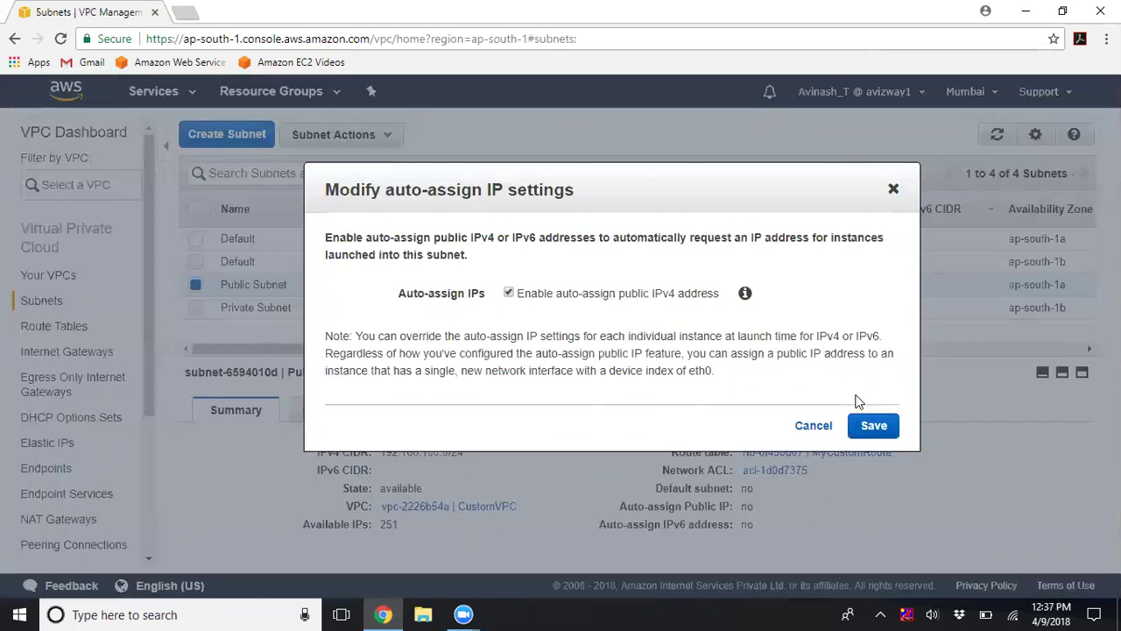
pyautogui.click(873, 424)
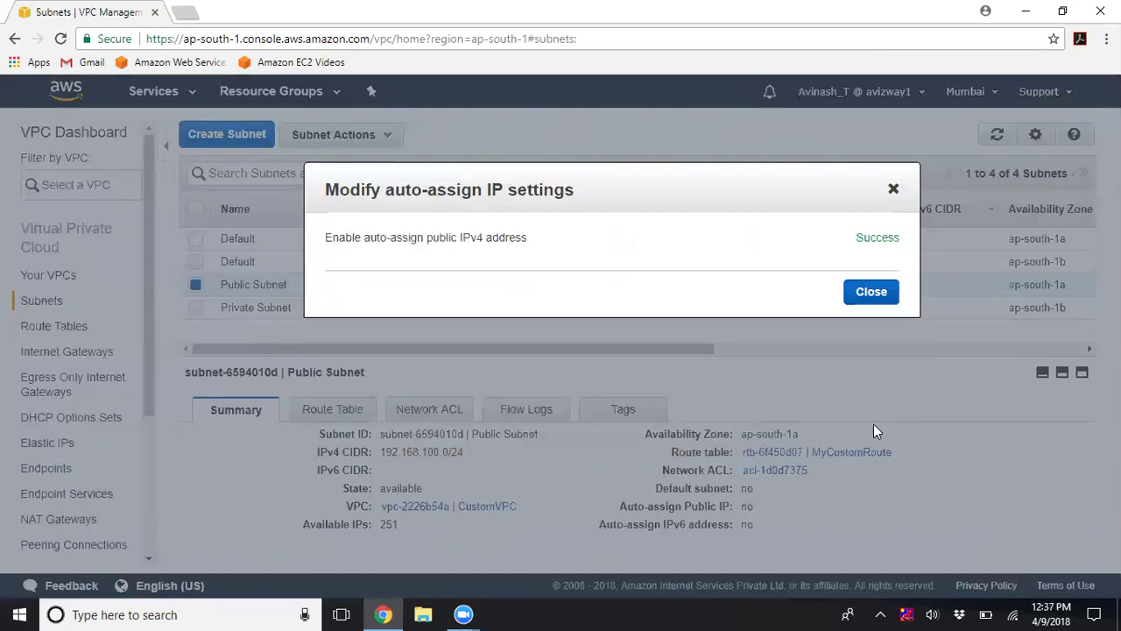
pyautogui.click(872, 291)
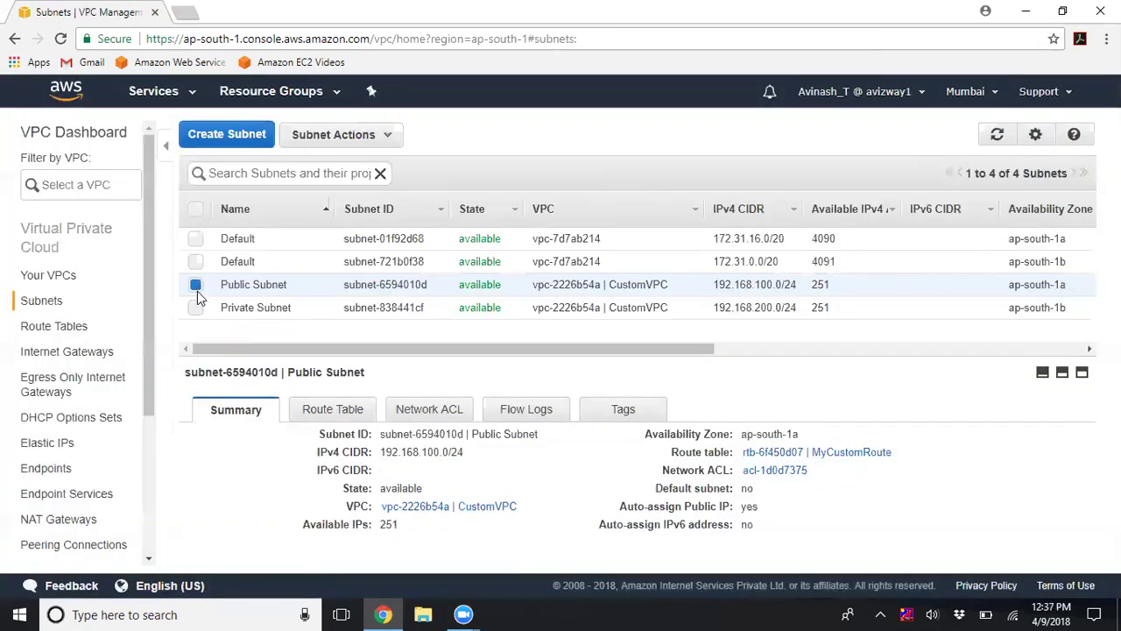
pyautogui.click(195, 284)
# Examine the CustomVPC details and compare the route table and public IP settings of the Public and Private Subnets
pyautogui.click(49, 275)
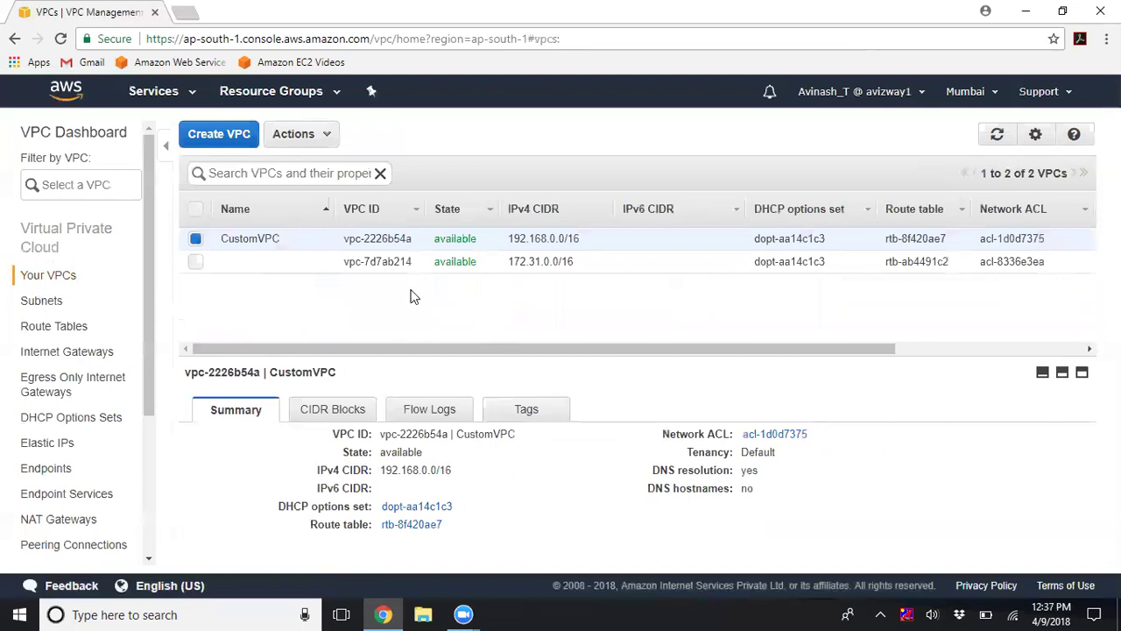
pyautogui.click(33, 300)
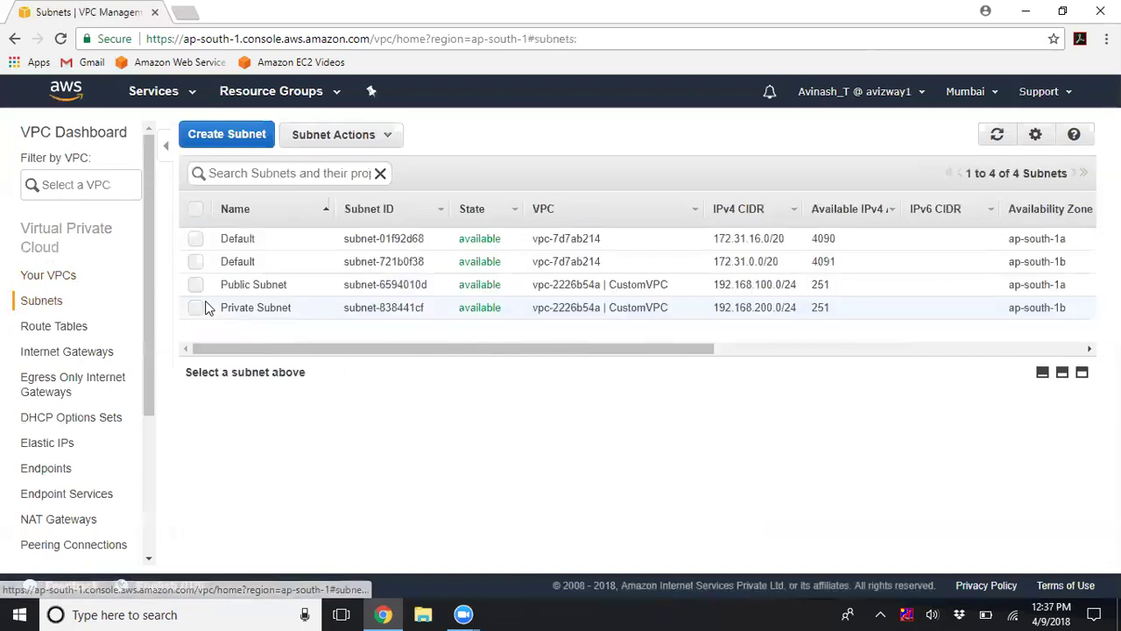
pyautogui.click(193, 288)
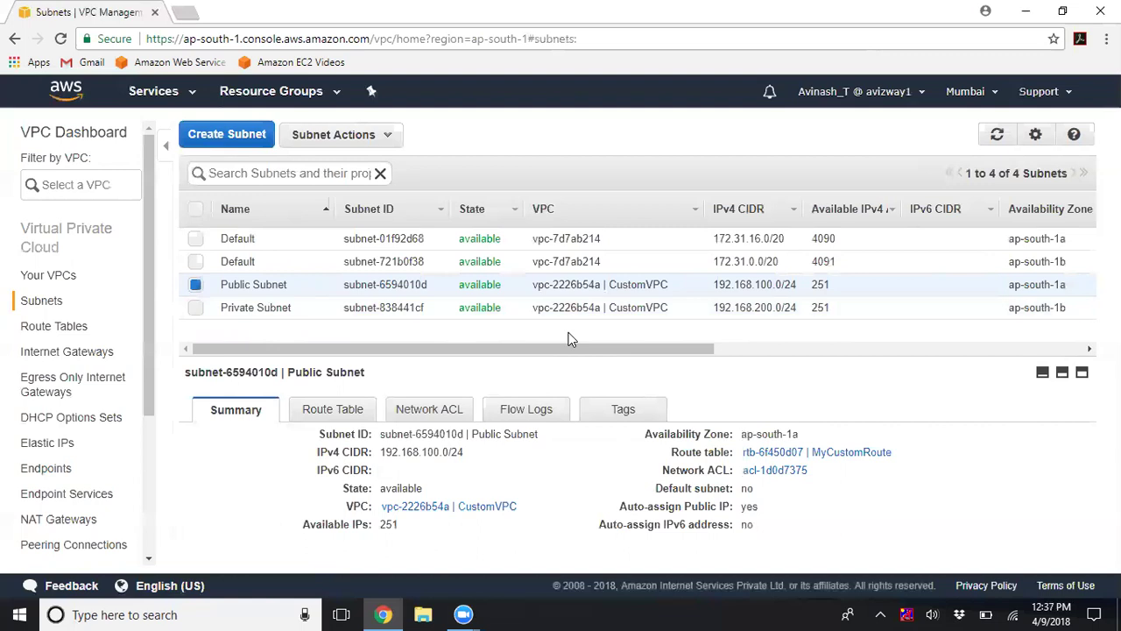
pyautogui.click(195, 285)
pyautogui.click(196, 309)
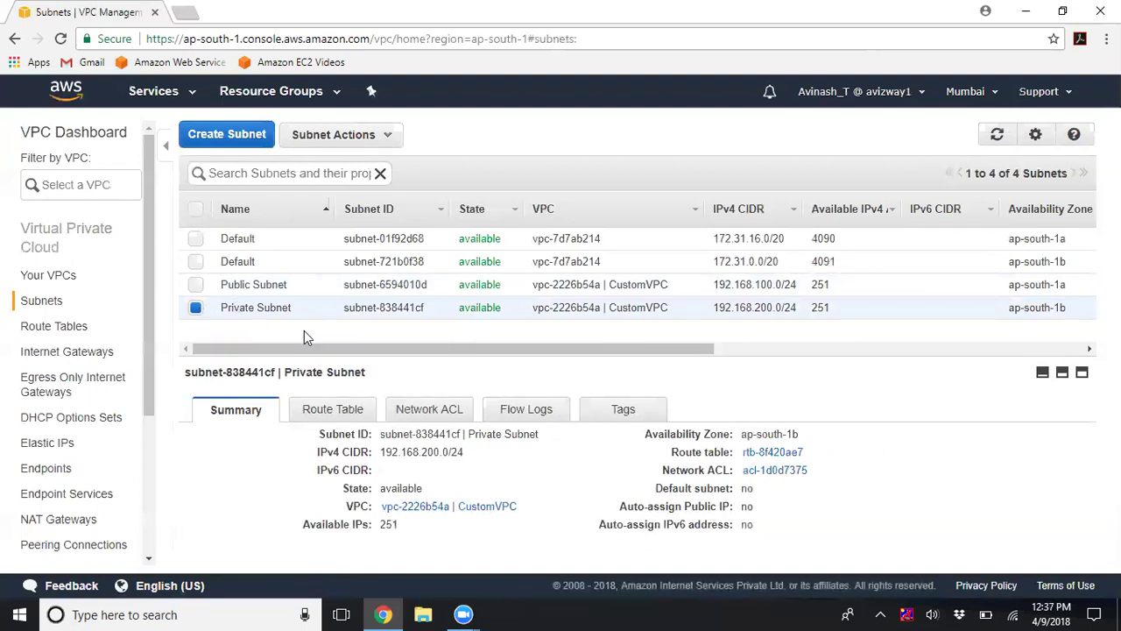
pyautogui.click(195, 307)
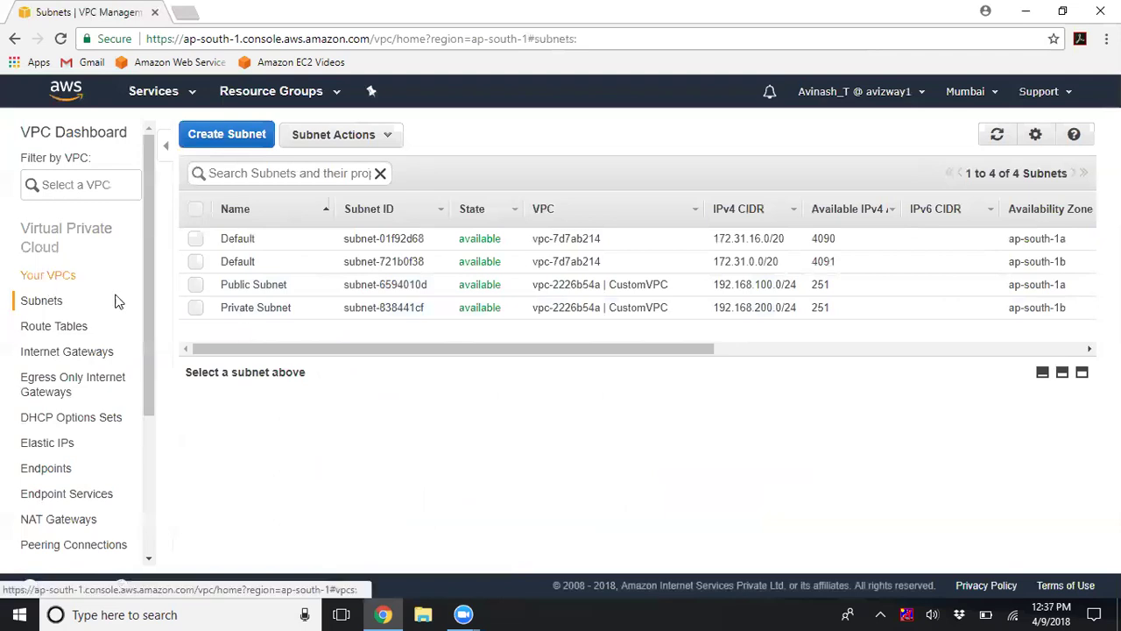
pyautogui.moveTo(221, 309); pyautogui.dragTo(293, 311)
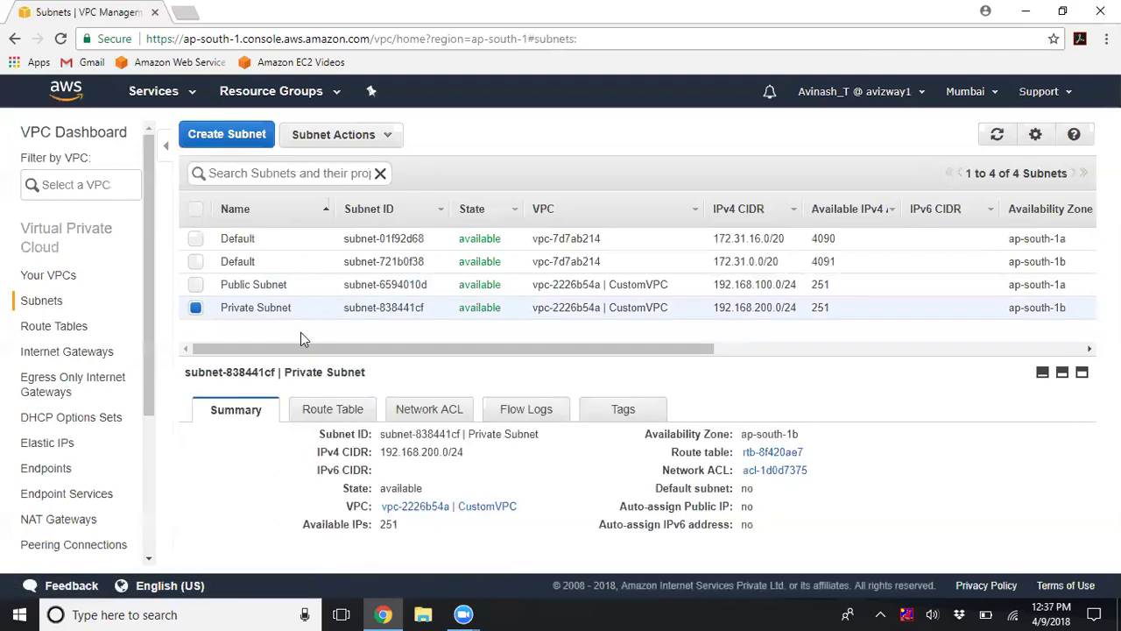
pyautogui.click(195, 306)
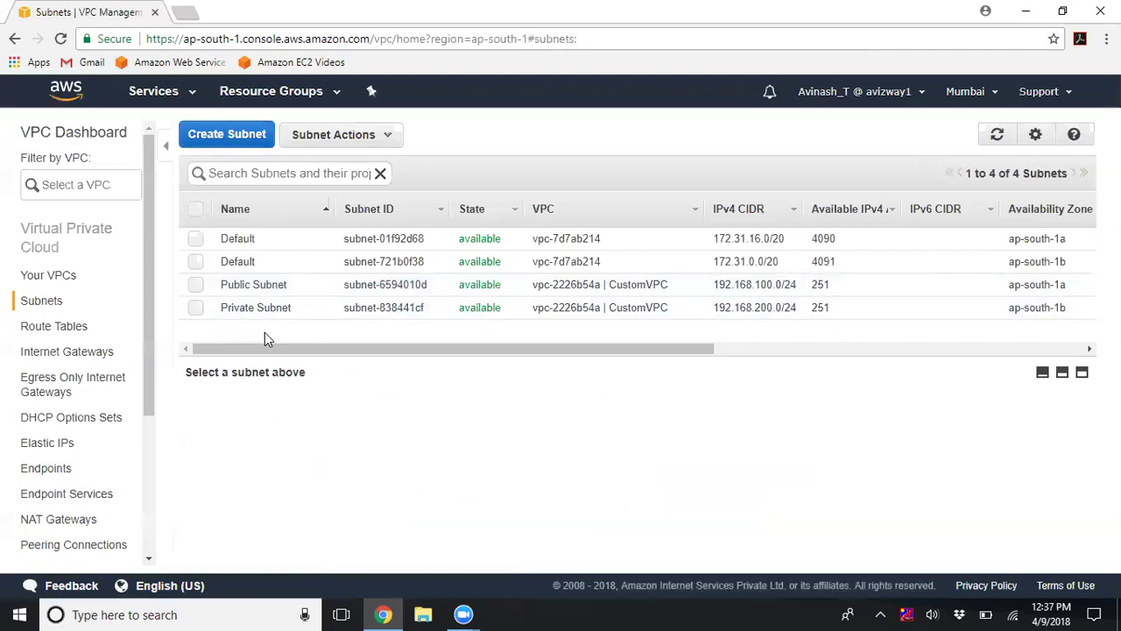
pyautogui.click(268, 307)
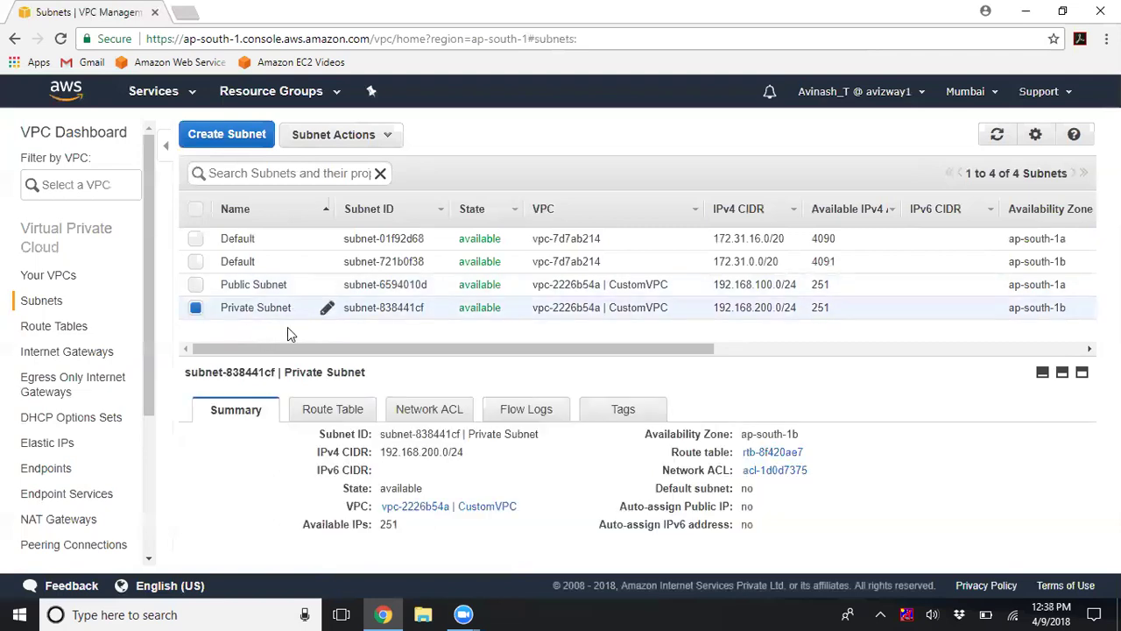
pyautogui.click(196, 309)
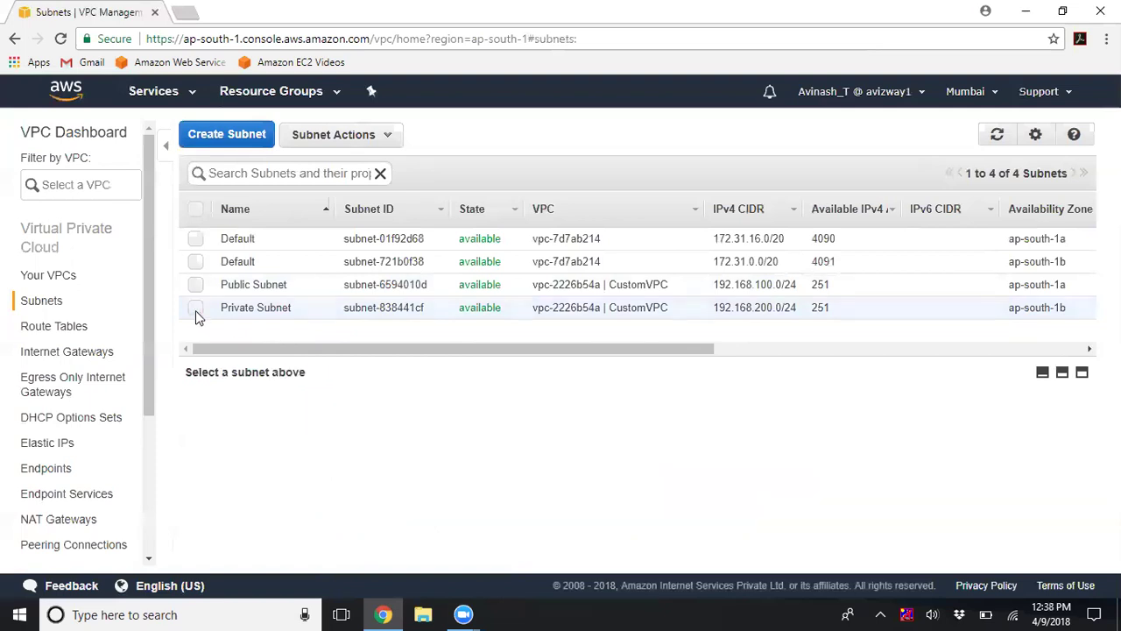
pyautogui.click(50, 279)
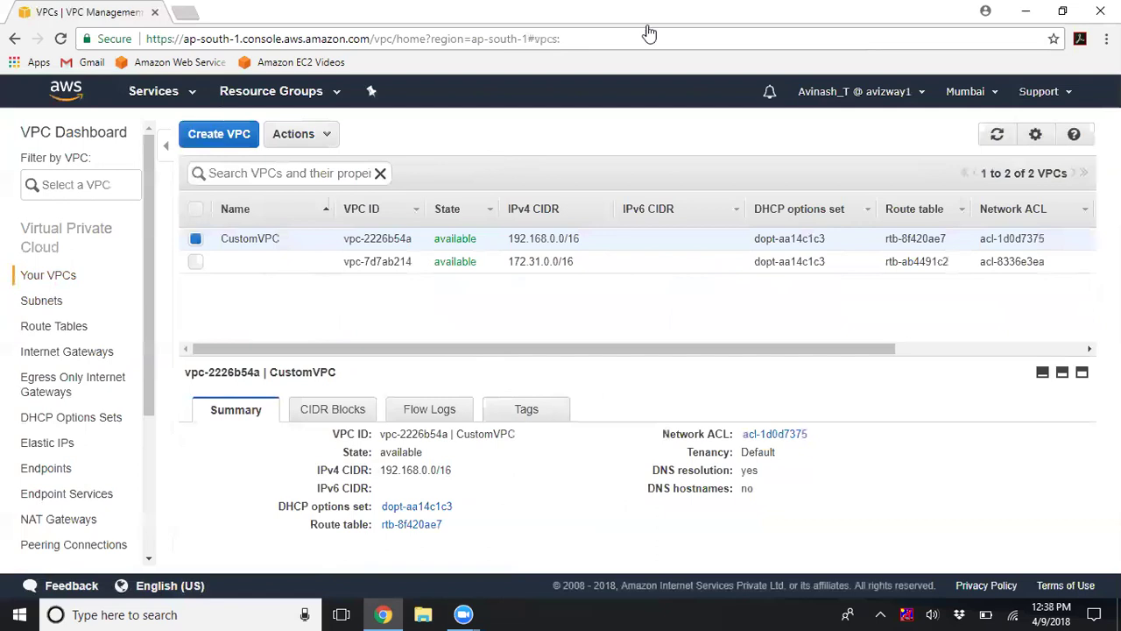
# Open the EC2 console in a new browser tab and start launching an instance
pyautogui.middleClick(63, 95)
pyautogui.click(254, 13)
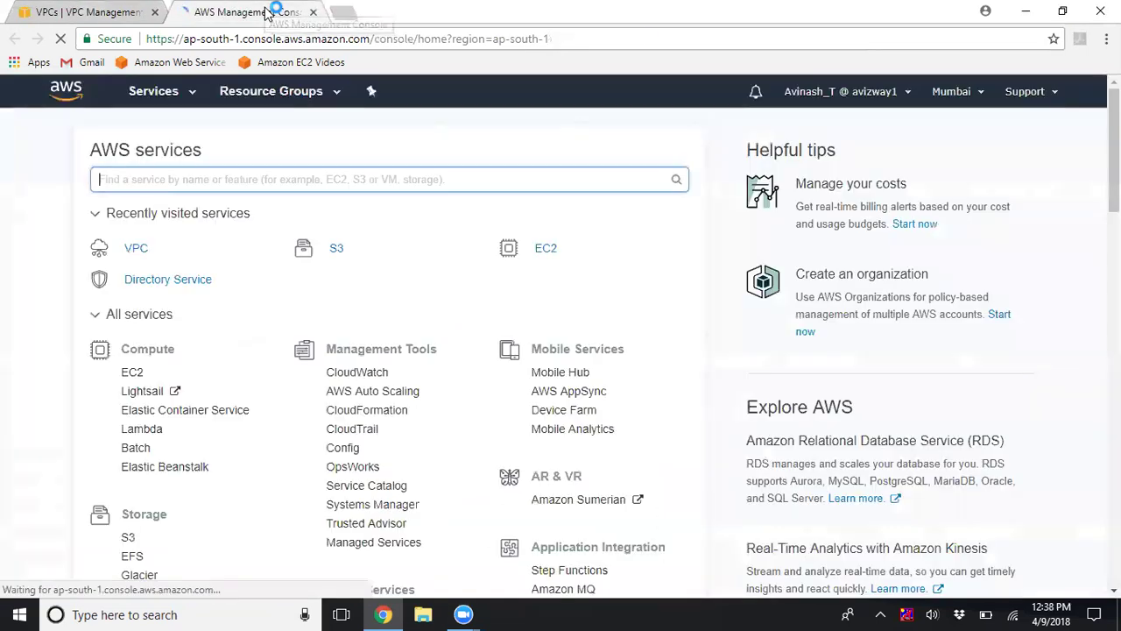
pyautogui.click(130, 376)
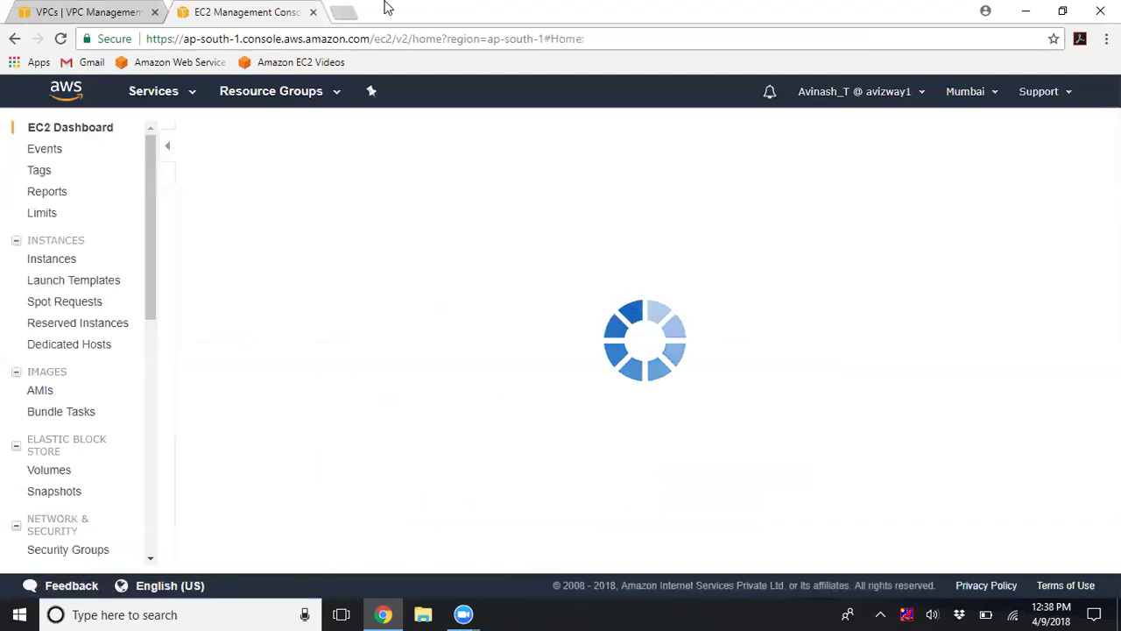
pyautogui.click(237, 433)
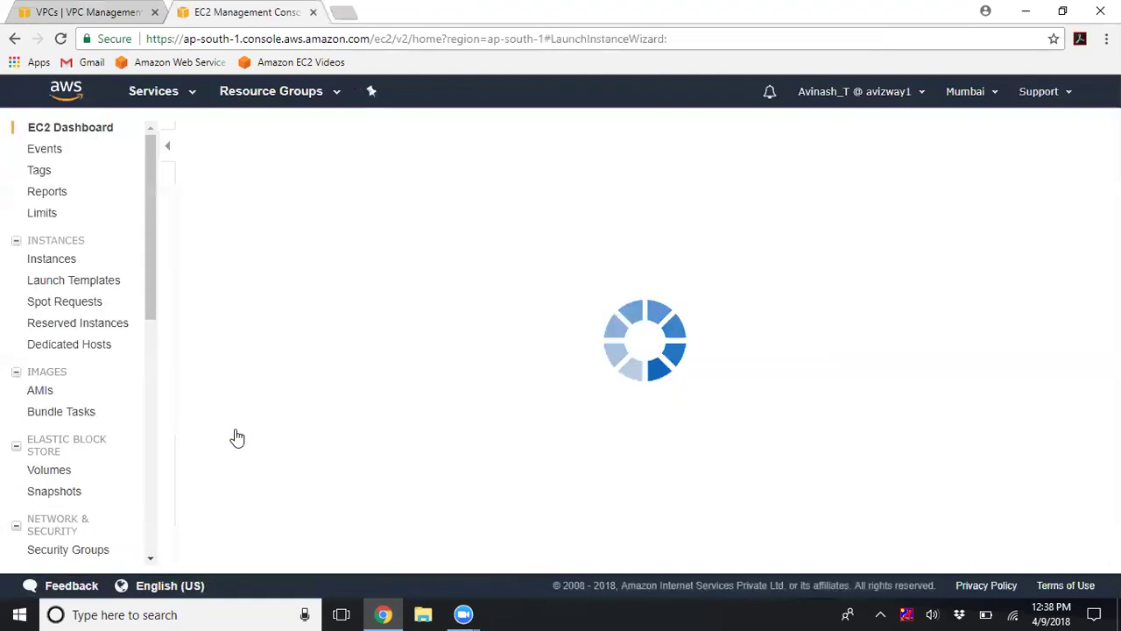
# Limit the AMIs to free tier only, choose Microsoft Windows Server 2012 R2 Base, and accept the t2.micro instance type
pyautogui.click(103, 383)
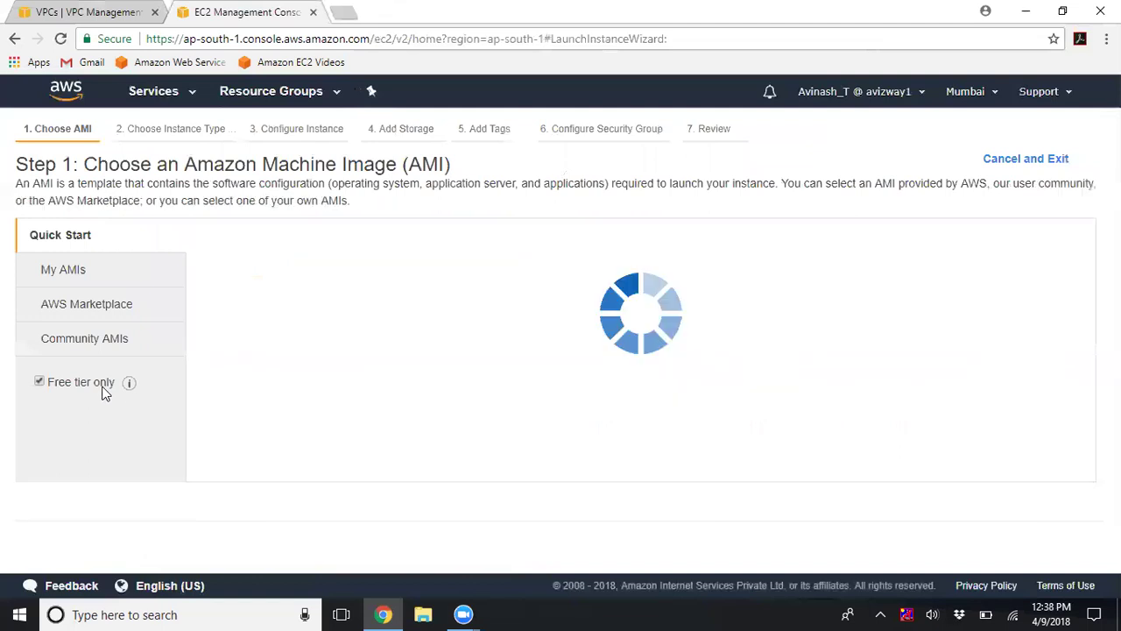
pyautogui.scroll(-20, 613, 350)
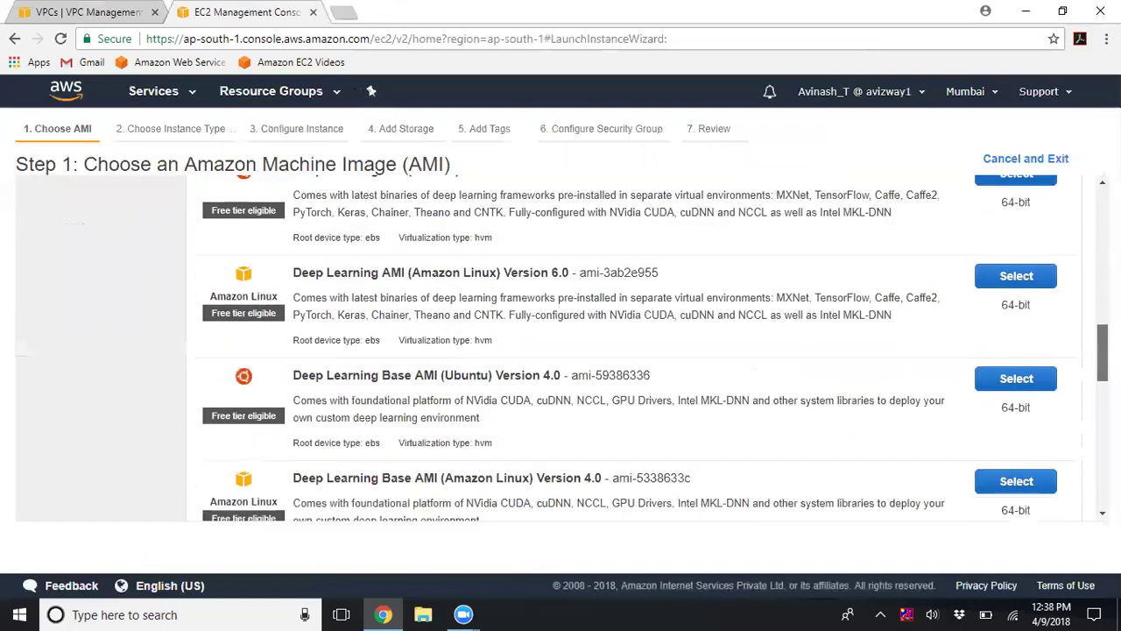
pyautogui.scroll(-1, 613, 350)
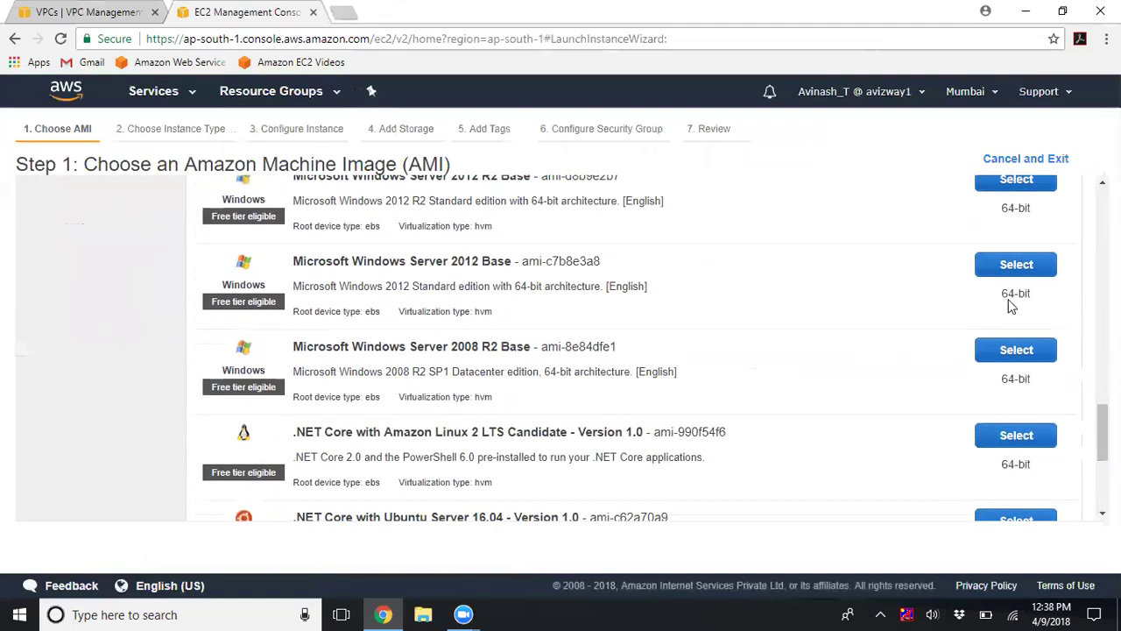
pyautogui.click(1017, 180)
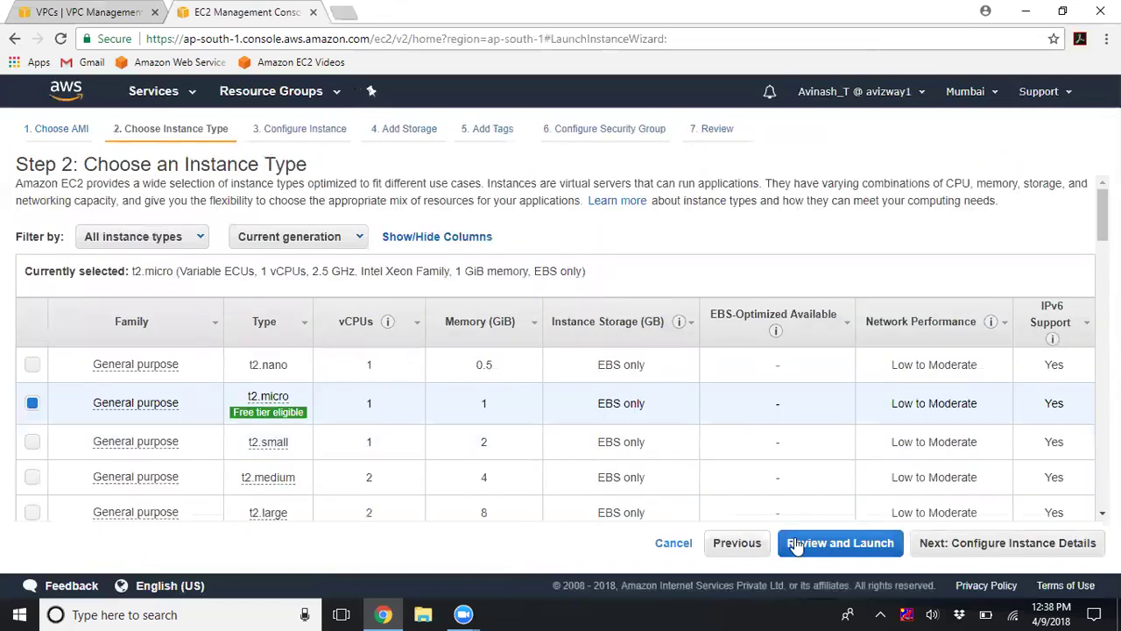
pyautogui.click(963, 560)
# Place the instance in the CustomVPC network and its Public Subnet, and accept the default storage
pyautogui.click(390, 311)
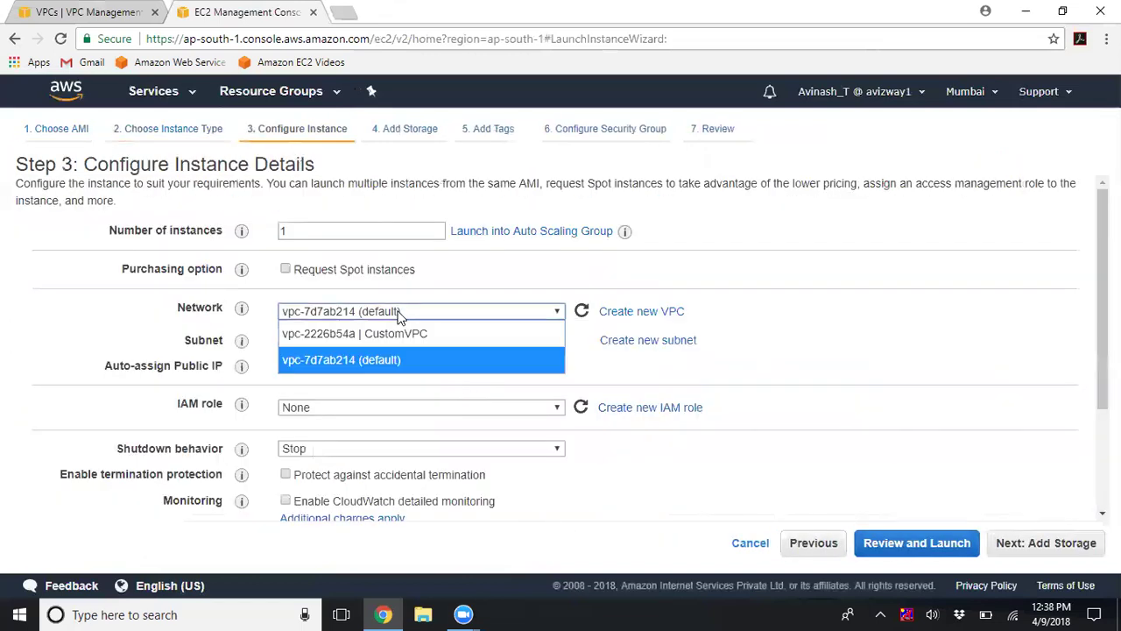
pyautogui.click(396, 340)
pyautogui.click(399, 345)
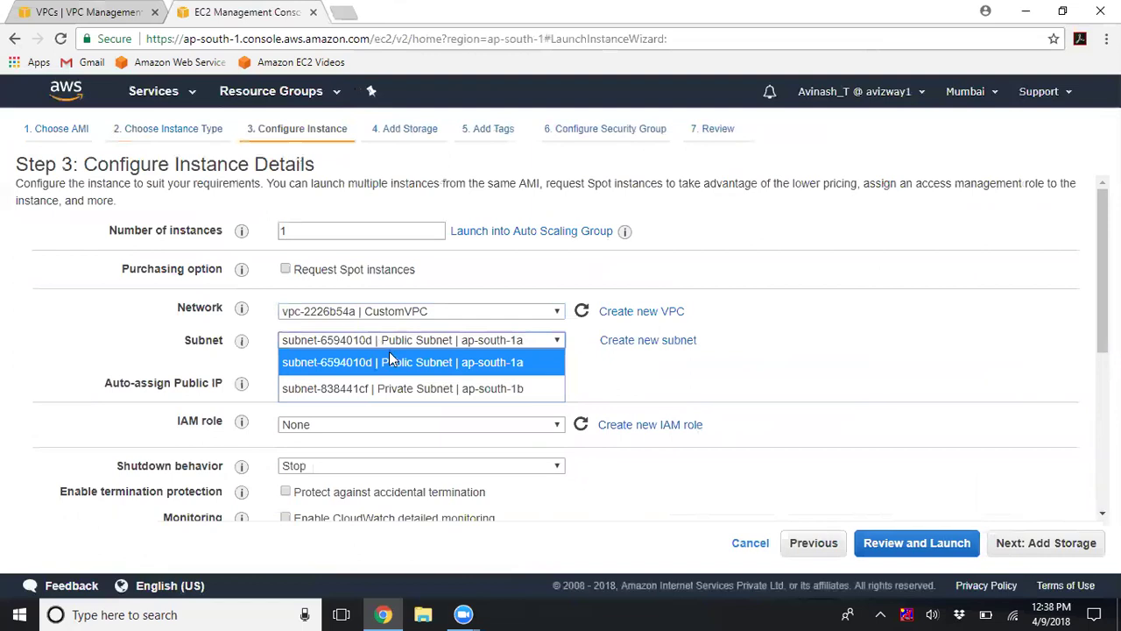
pyautogui.click(393, 358)
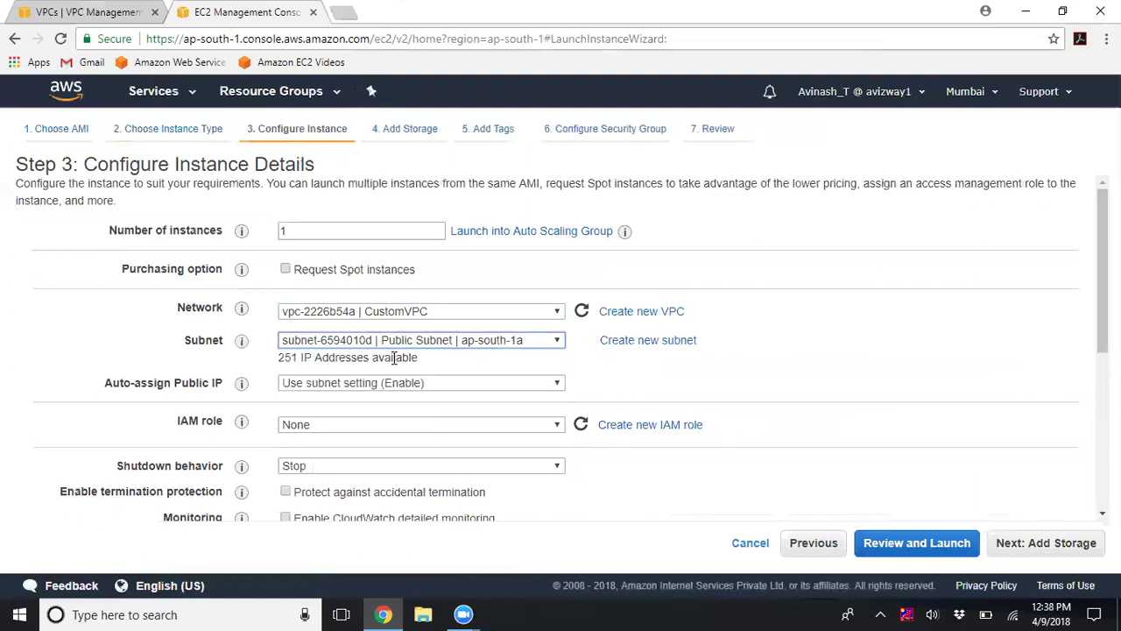
pyautogui.click(1069, 545)
pyautogui.click(1068, 545)
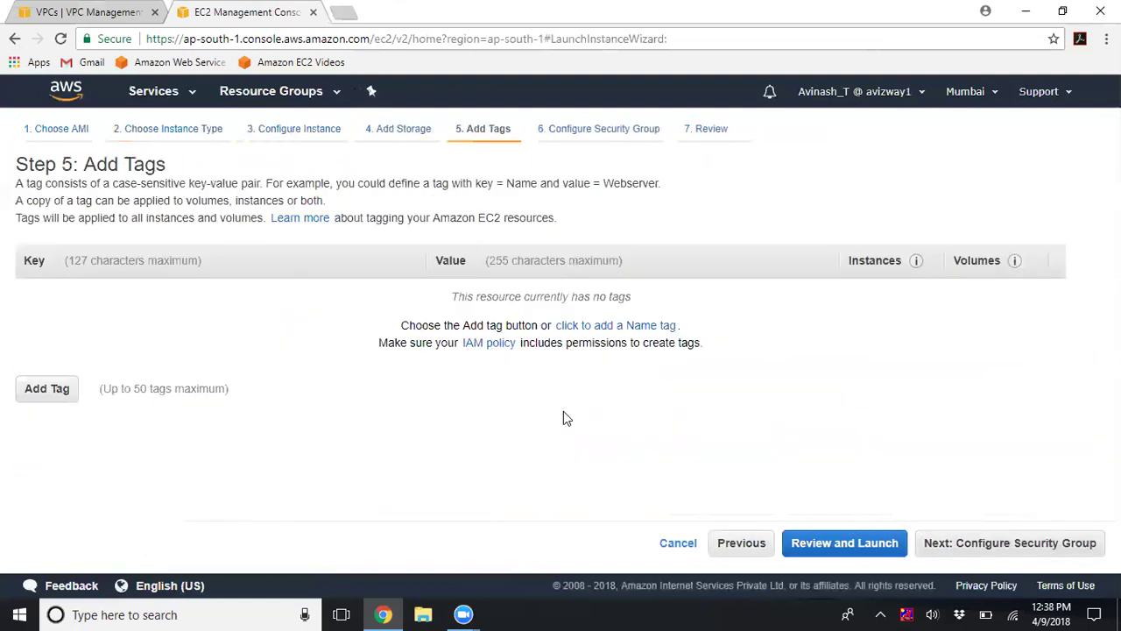
# Add a Name tag with the value My Web Server and continue to the security group configuration
pyautogui.click(663, 327)
pyautogui.write('My Web Server')
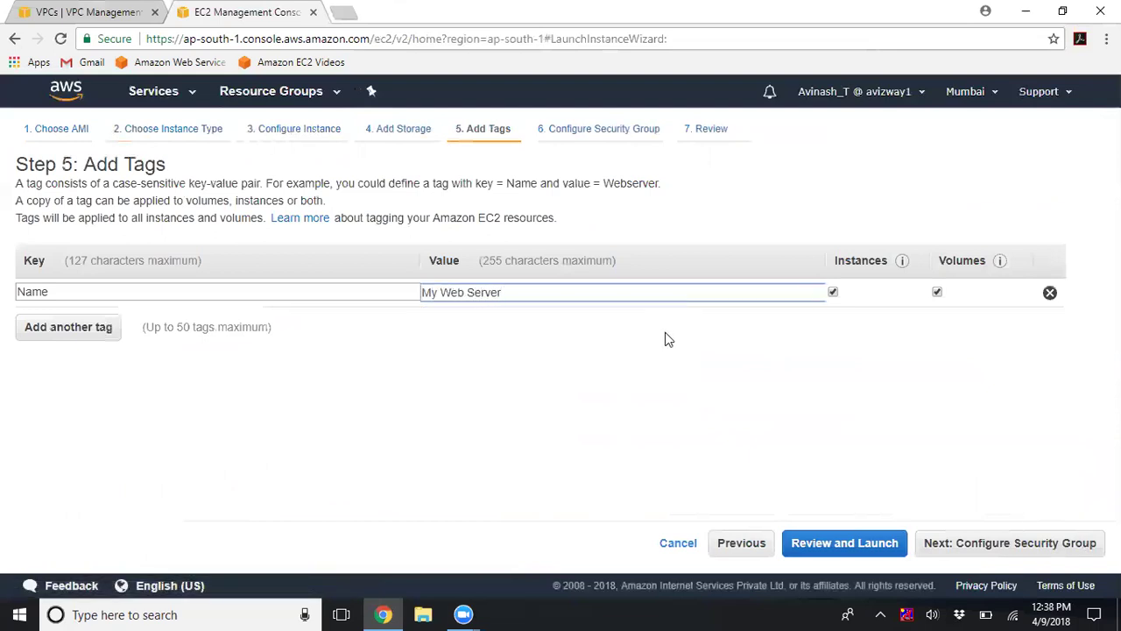
pyautogui.click(670, 338)
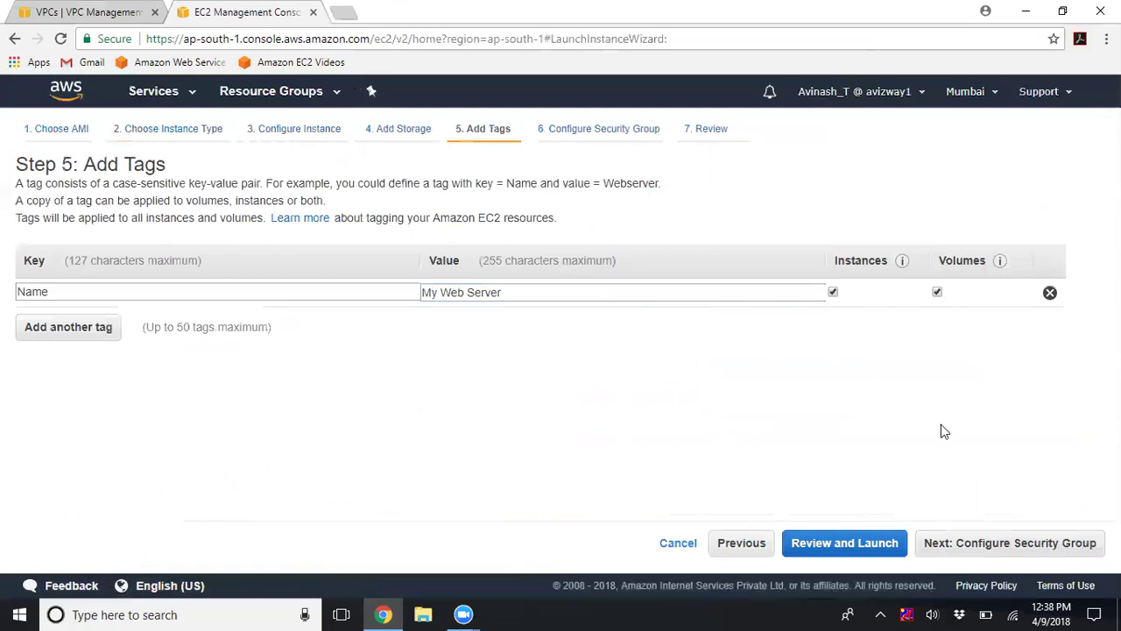
pyautogui.click(1030, 542)
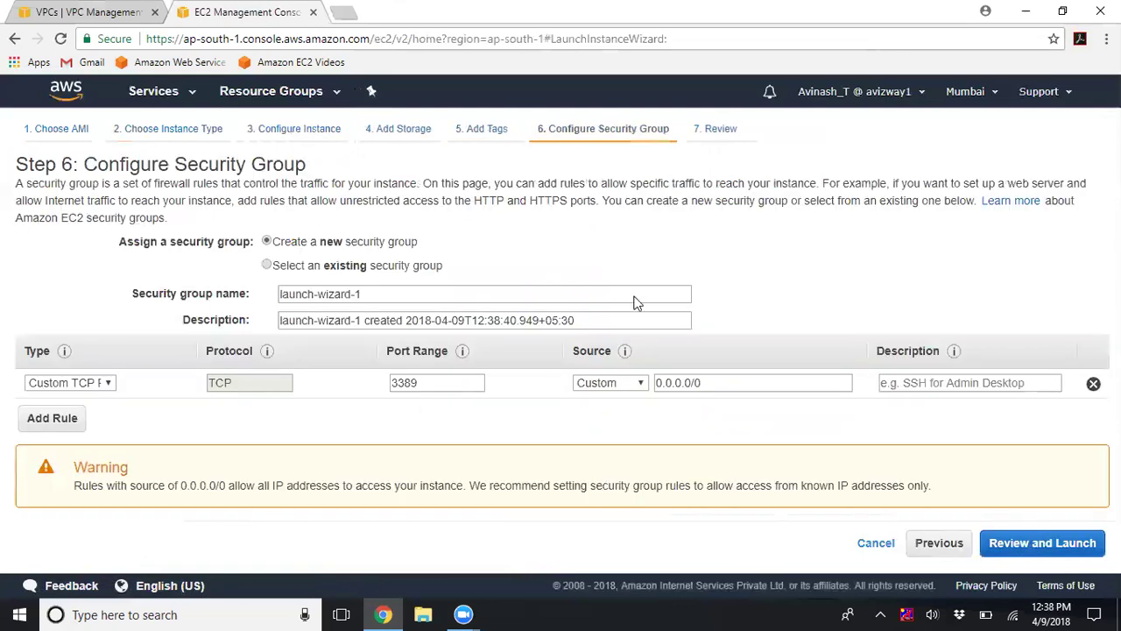
# Create a new security group with an RDP rule whose source is My IP
pyautogui.click(382, 273)
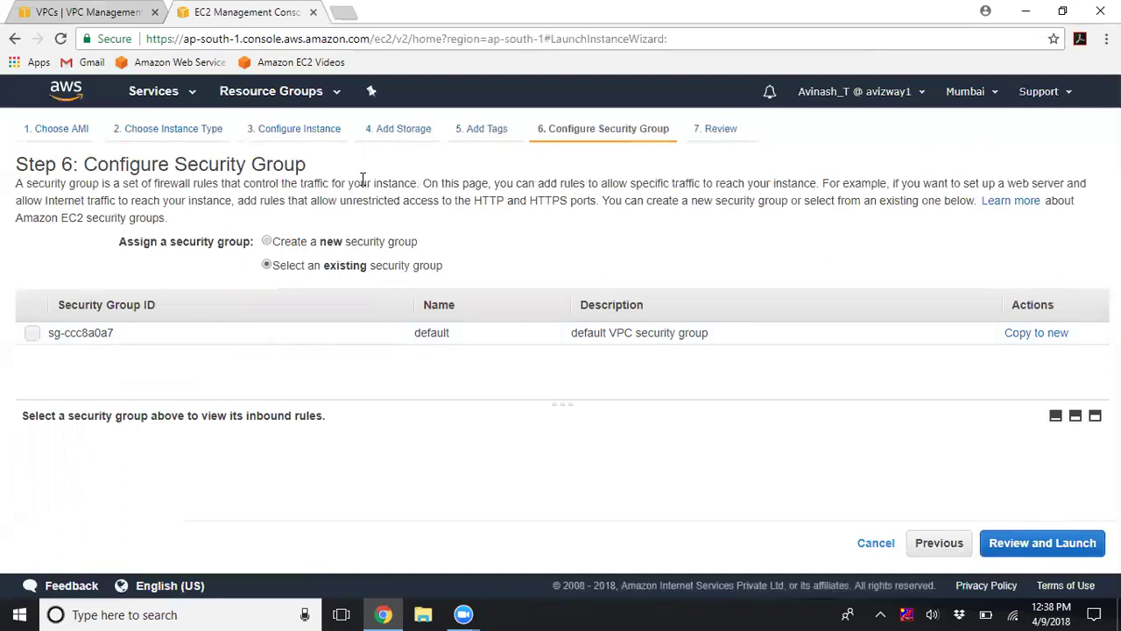
pyautogui.click(357, 248)
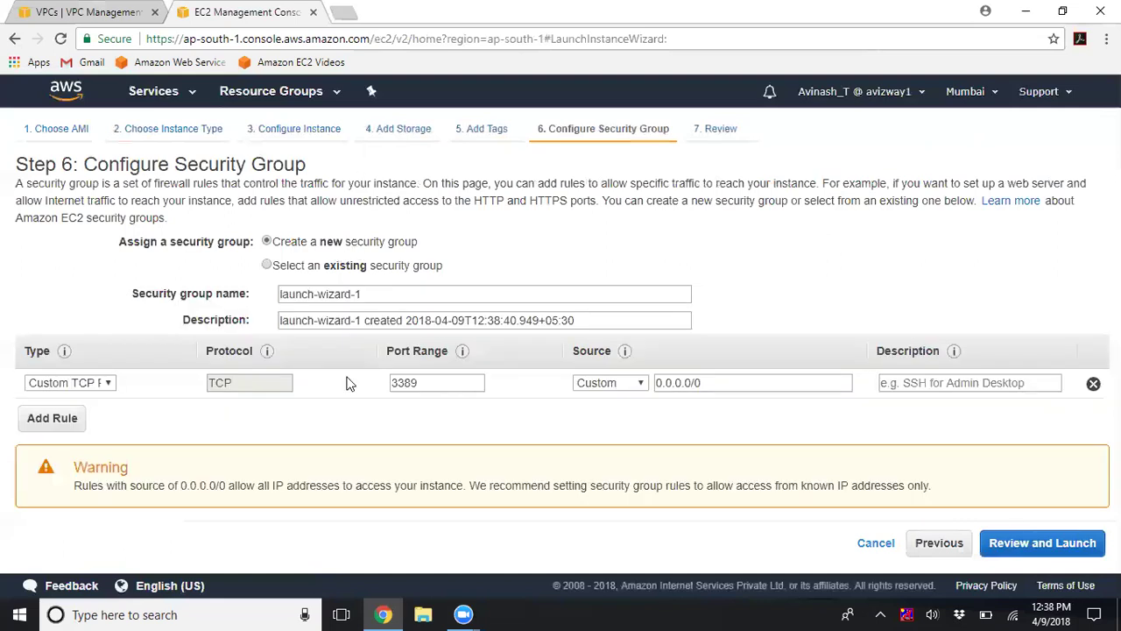
pyautogui.click(99, 388)
pyautogui.scroll(-5, 61, 263)
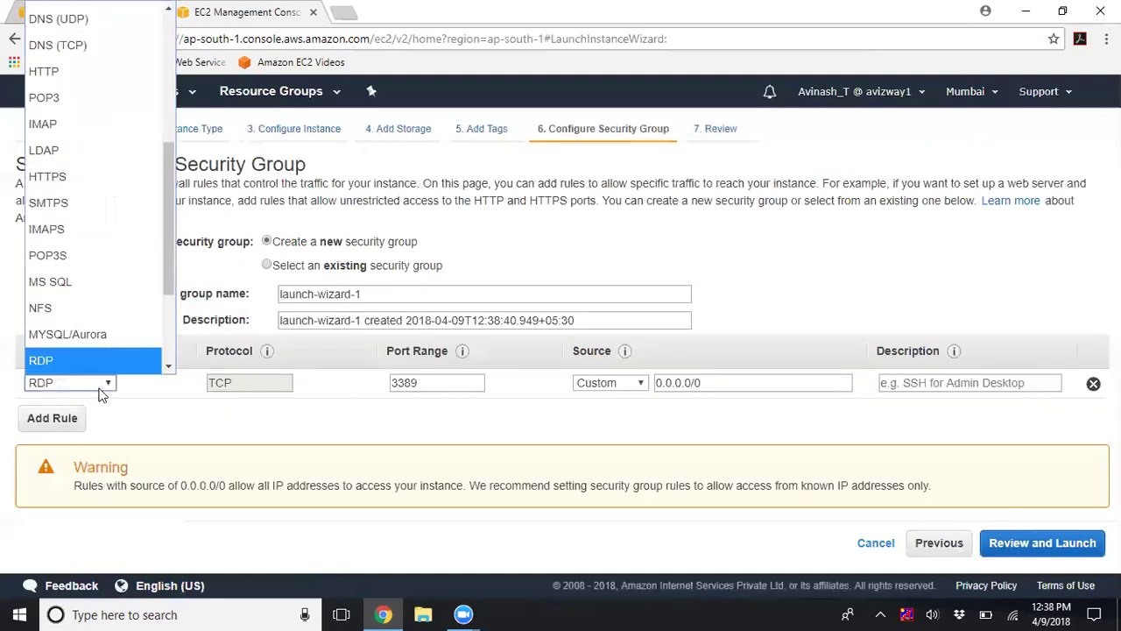
pyautogui.click(49, 357)
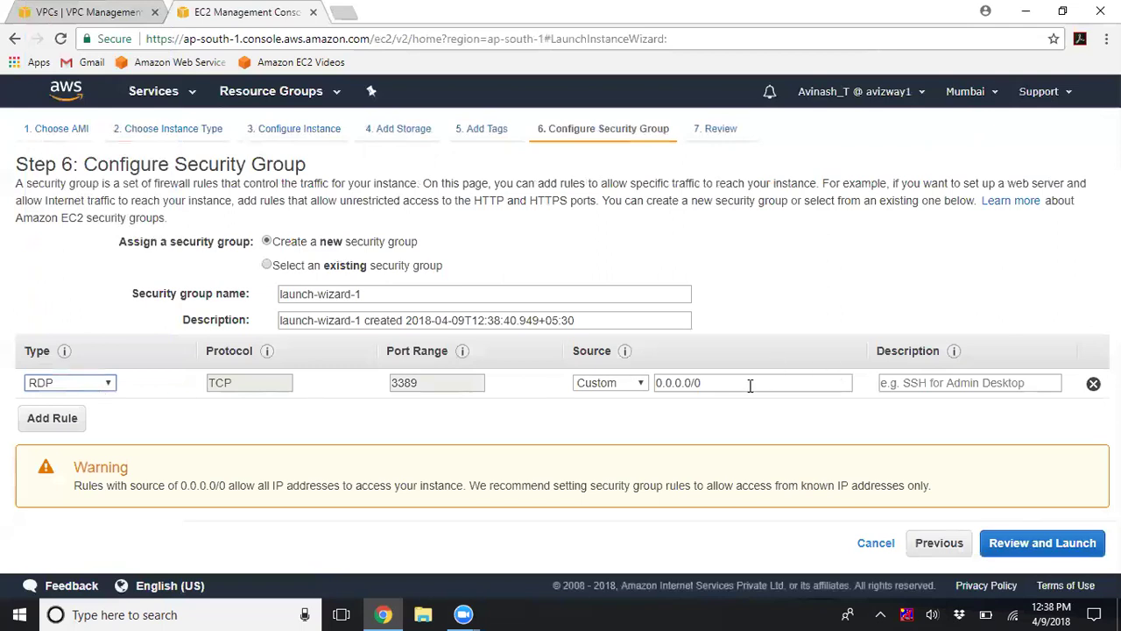
pyautogui.click(616, 382)
pyautogui.click(597, 460)
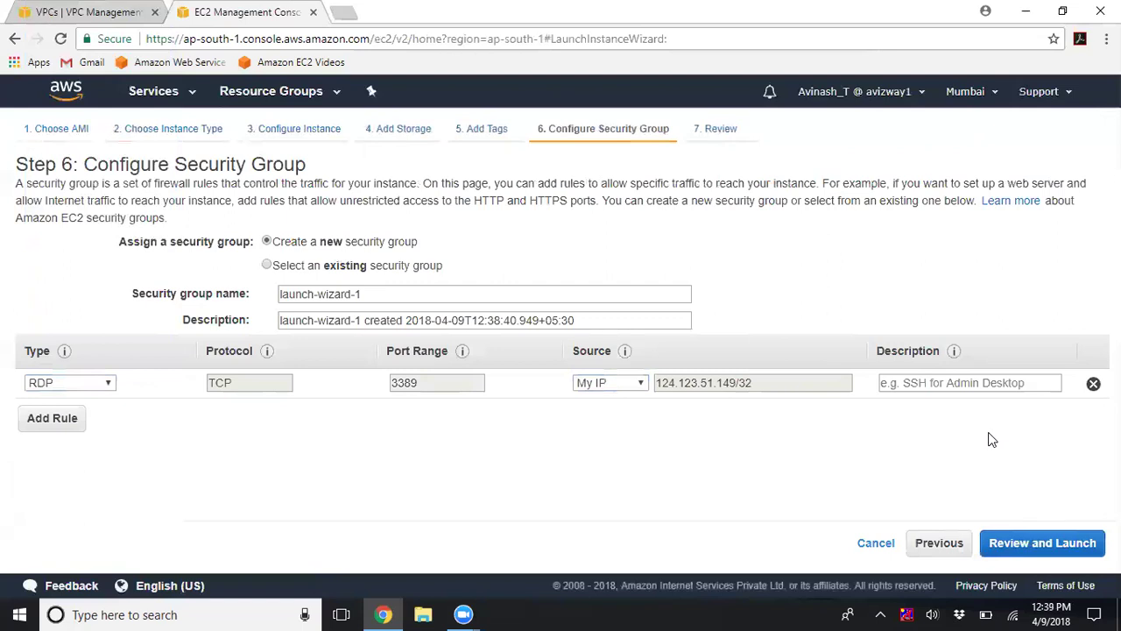
# Review and launch the instance with the existing linuxKP key pair, acknowledging access to its private key file
pyautogui.click(1036, 547)
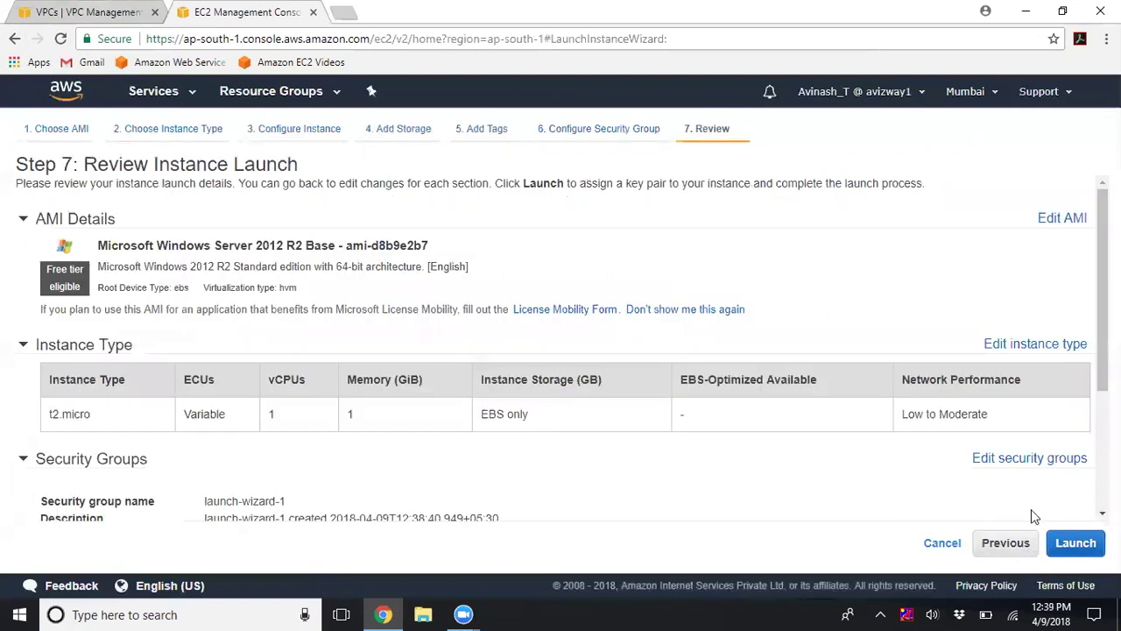
pyautogui.click(1075, 542)
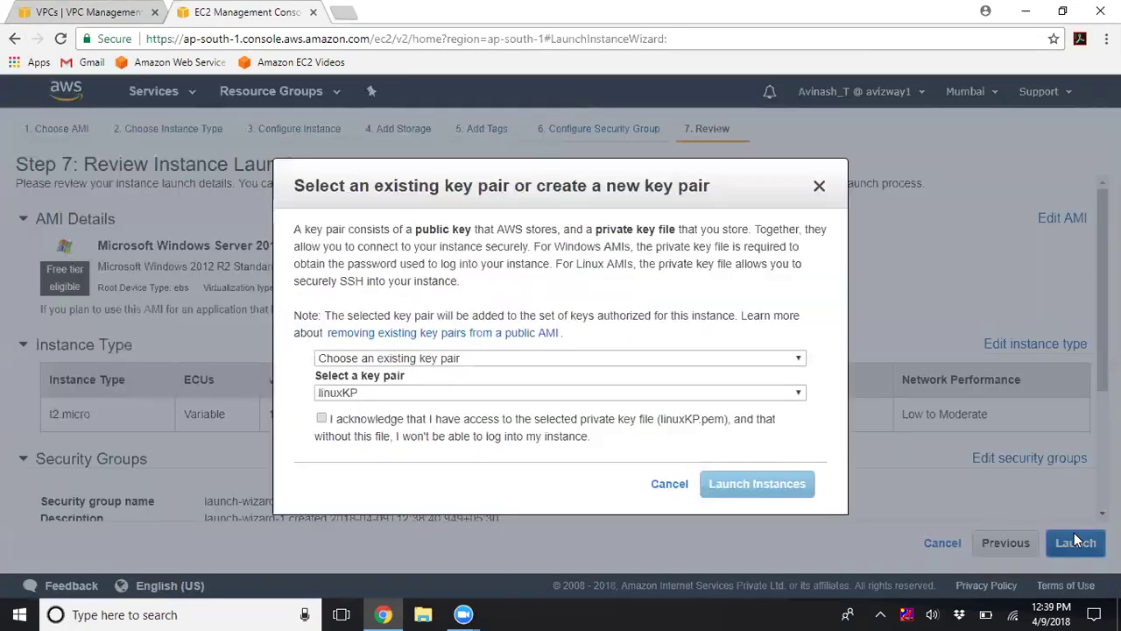
pyautogui.click(432, 420)
pyautogui.click(755, 484)
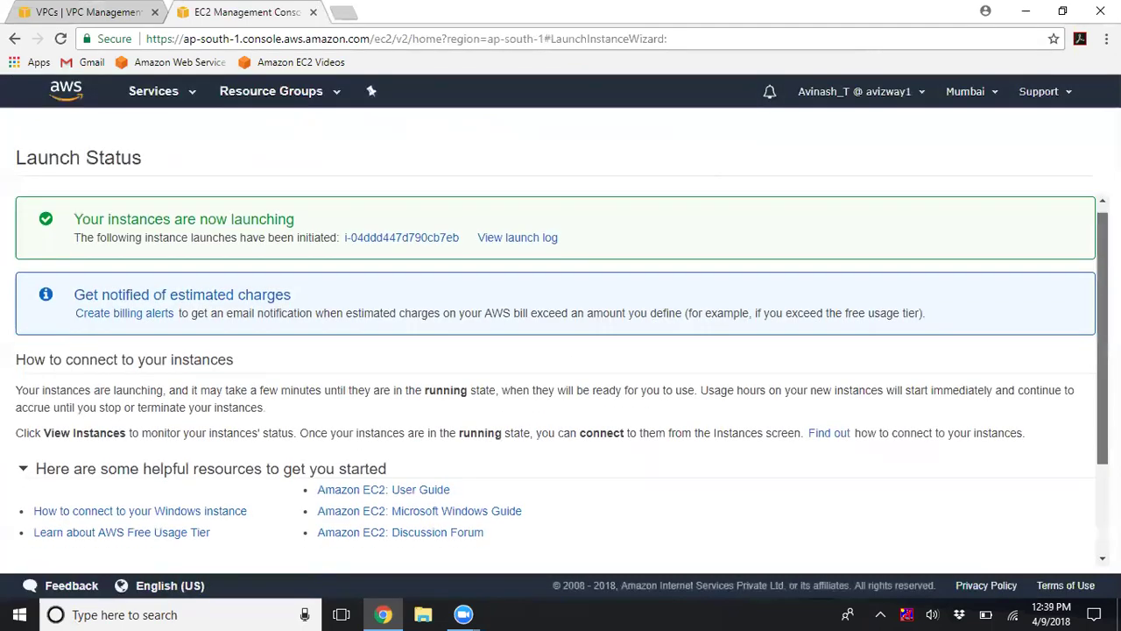
# View the EC2 instance list, refresh it, and check the public DNS entry of My Web Server
pyautogui.scroll(-3, 1013, 573)
pyautogui.click(1007, 554)
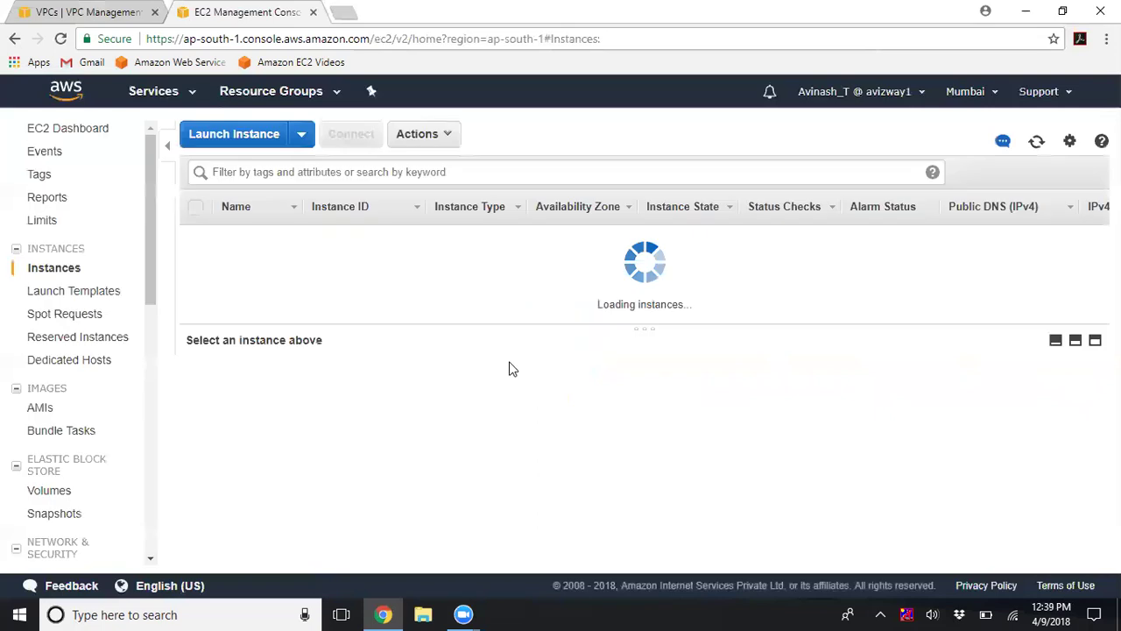
pyautogui.click(1036, 142)
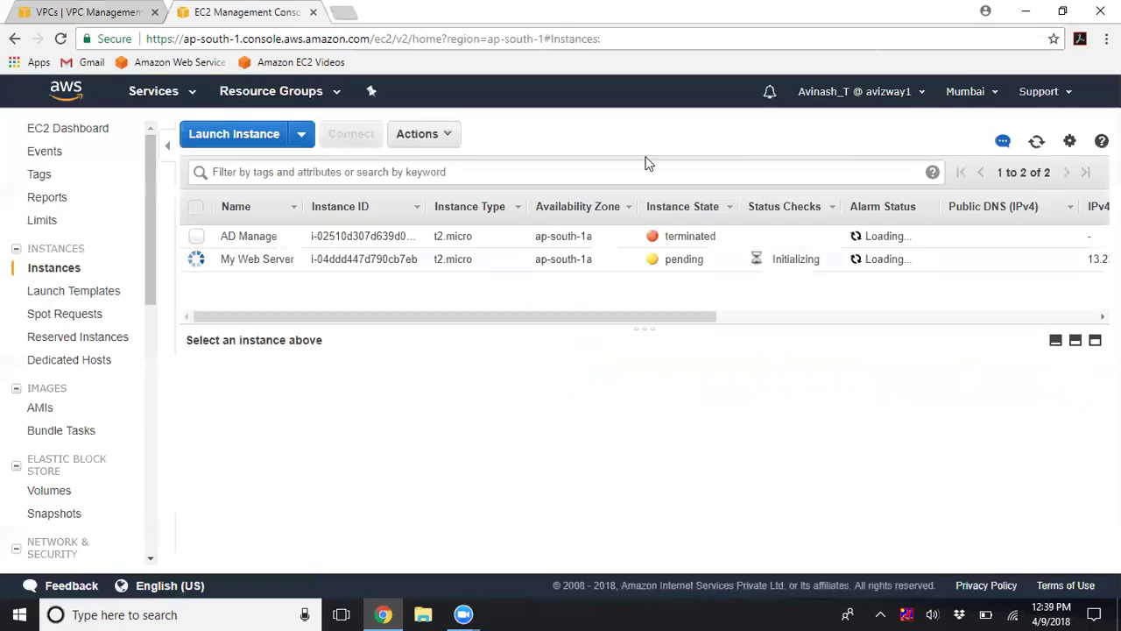
pyautogui.click(259, 259)
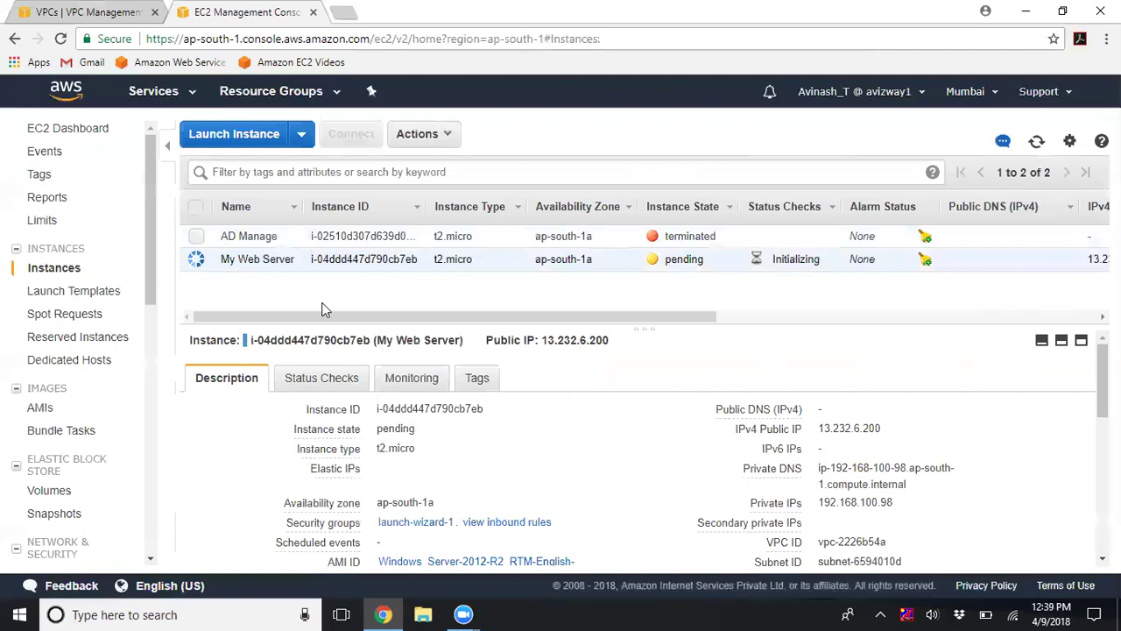
pyautogui.moveTo(827, 411); pyautogui.dragTo(640, 421)
pyautogui.click(641, 421)
# Enable DNS hostnames for CustomVPC, save the change, and refresh the VPC list
pyautogui.click(110, 11)
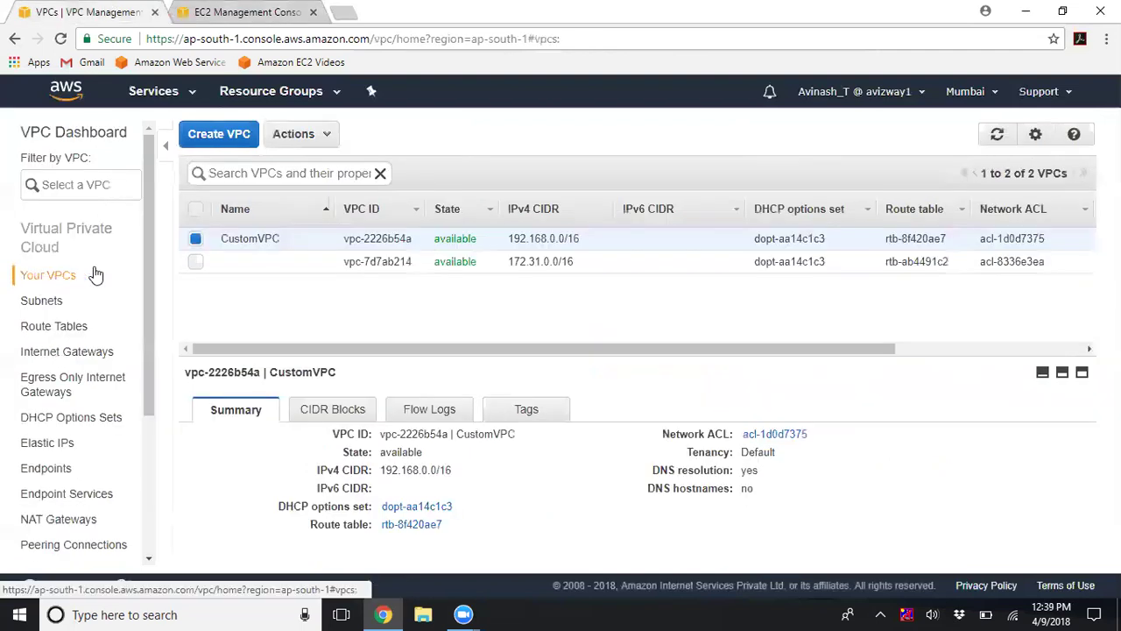
pyautogui.click(302, 139)
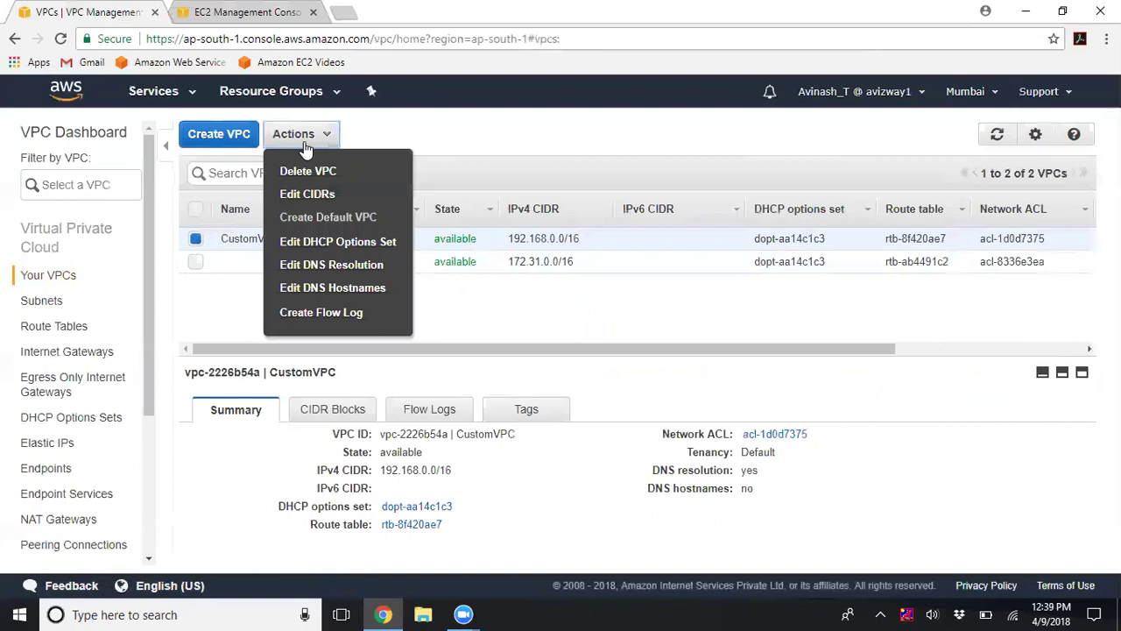
pyautogui.click(302, 291)
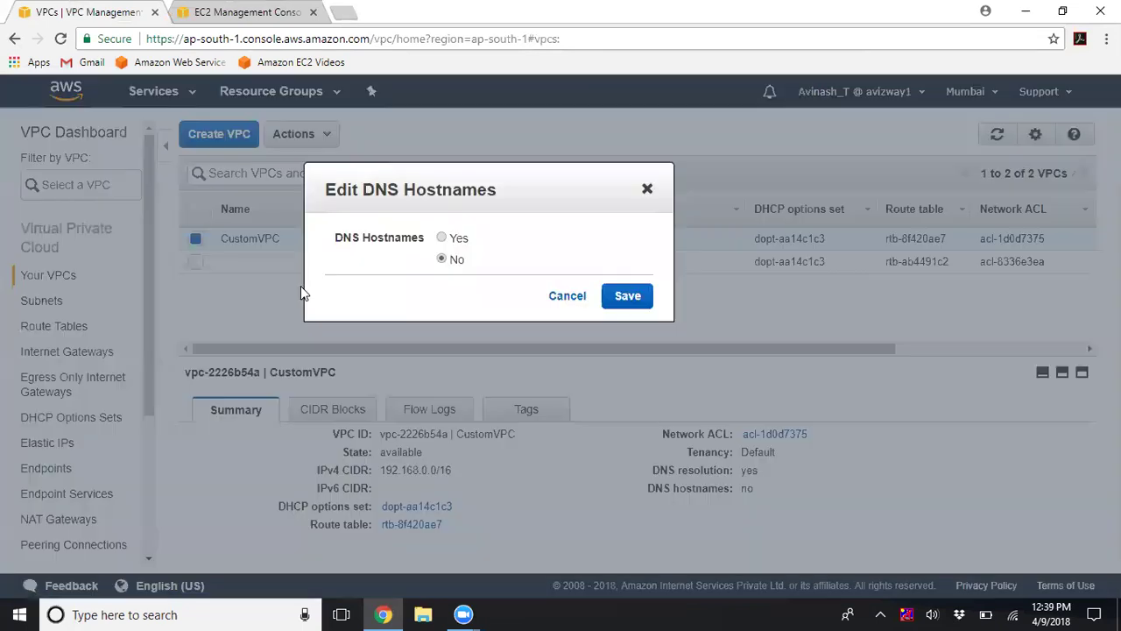
pyautogui.tripleClick(460, 265)
pyautogui.click(443, 313)
pyautogui.click(632, 296)
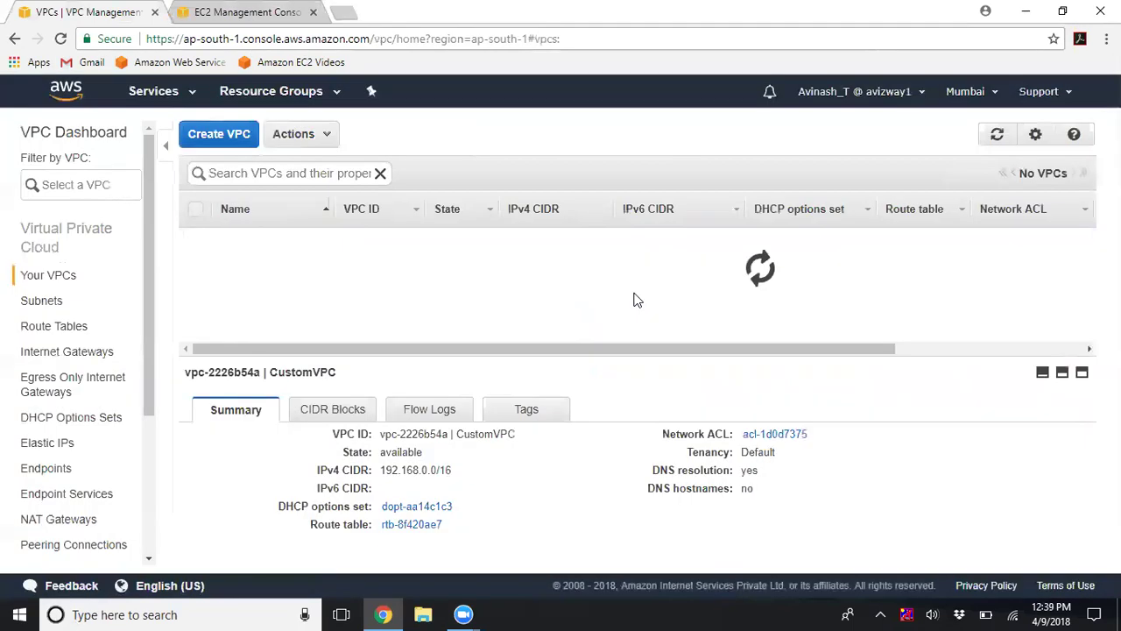
pyautogui.click(997, 133)
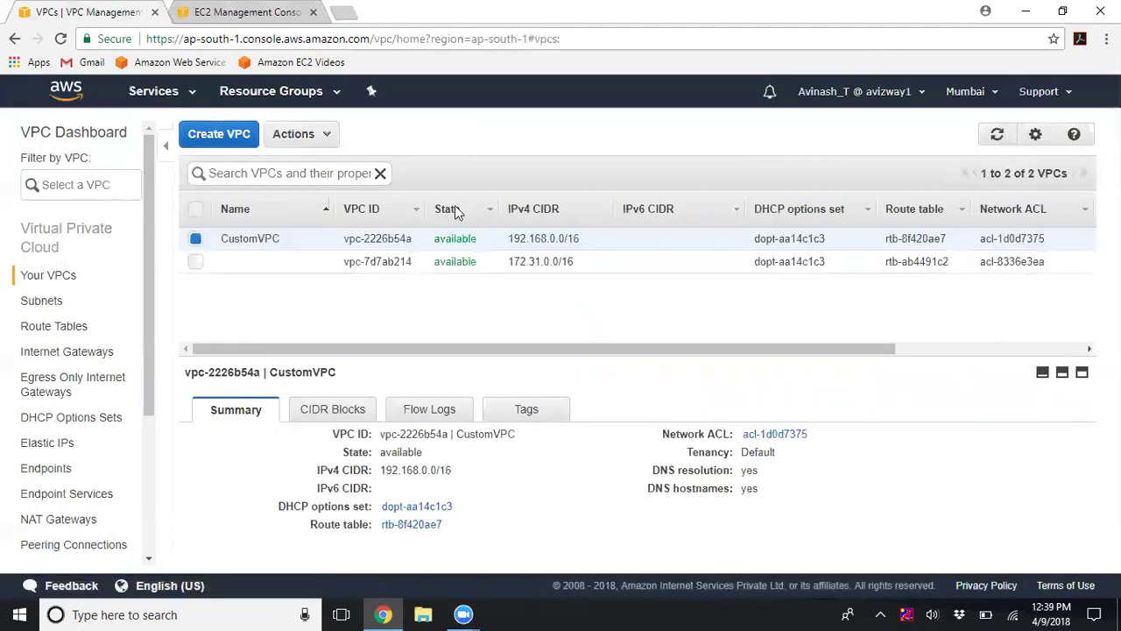
# Return to the EC2 instances, refresh the list, and check the public DNS name of My Web Server
pyautogui.click(217, 11)
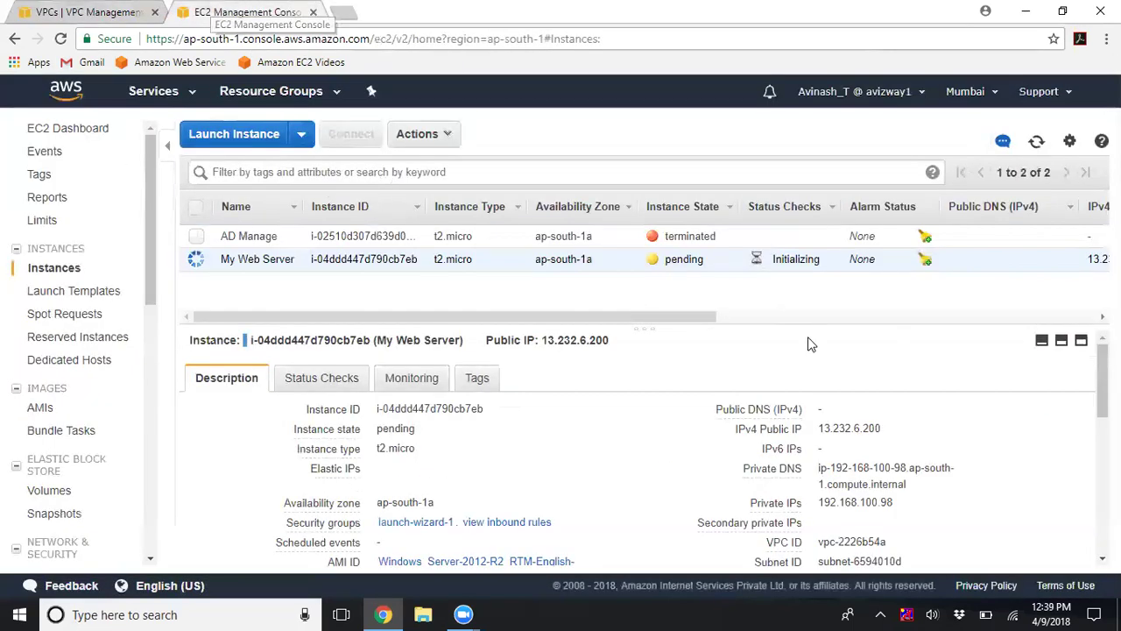
pyautogui.click(1039, 147)
pyautogui.moveTo(824, 410); pyautogui.dragTo(964, 426)
pyautogui.click(964, 424)
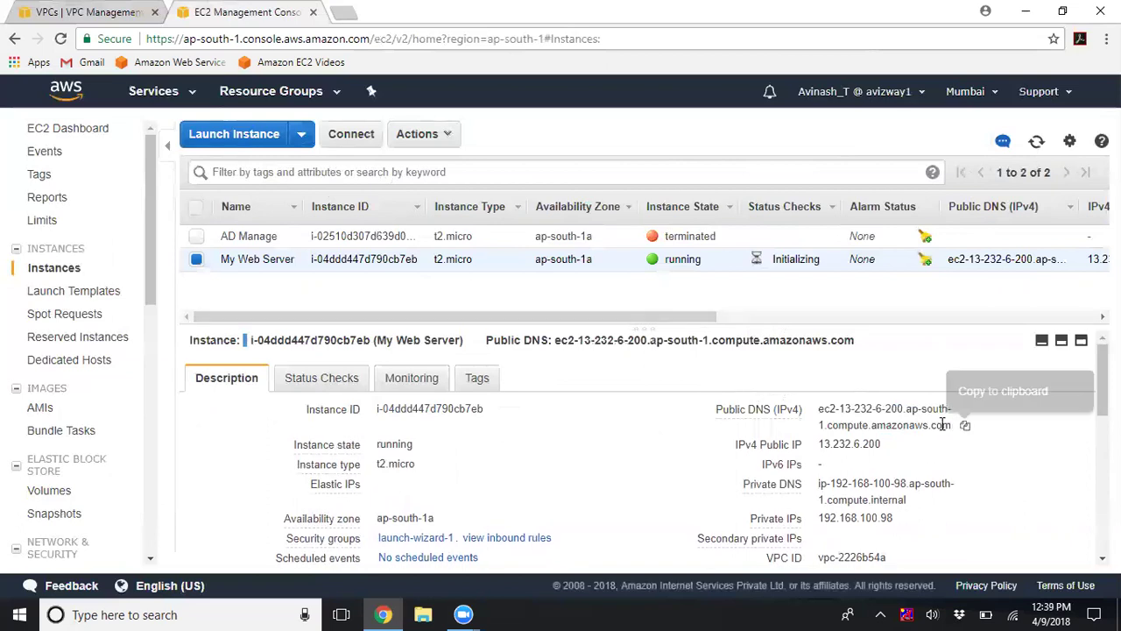
# Try to retrieve the default Windows administrator password for My Web Server
pyautogui.click(418, 134)
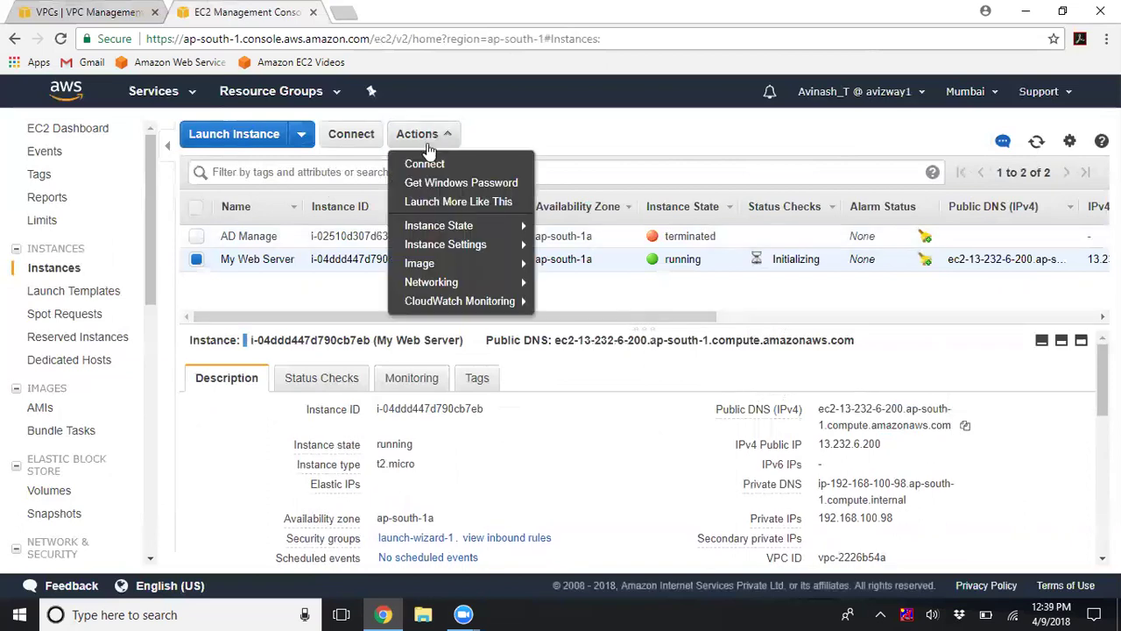
pyautogui.click(429, 182)
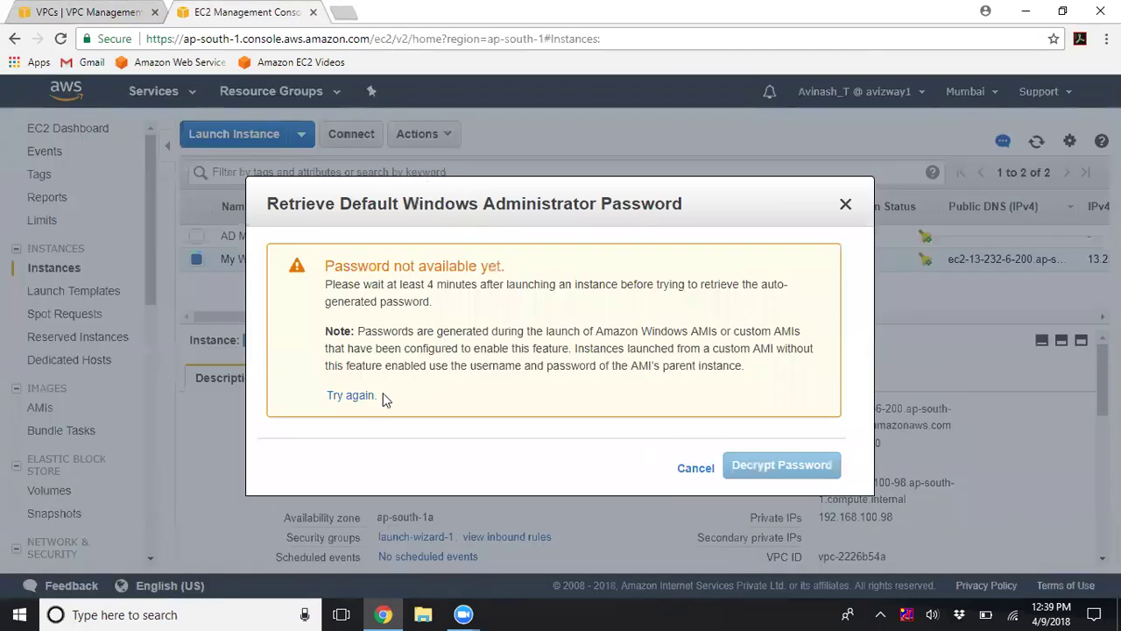
pyautogui.click(695, 468)
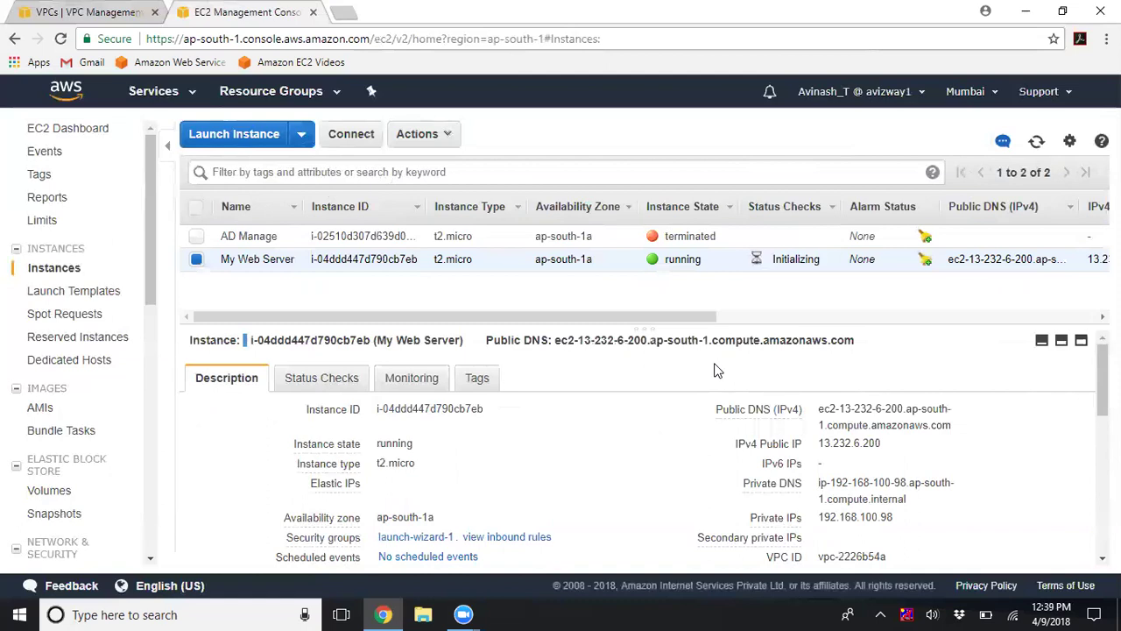
# Start launching a new EC2 instance from the Microsoft Windows Server 2012 R2 image with the t2.micro type
pyautogui.click(1038, 142)
pyautogui.click(216, 136)
pyautogui.click(75, 382)
pyautogui.moveTo(1103, 215); pyautogui.dragTo(1102, 403)
pyautogui.click(1018, 355)
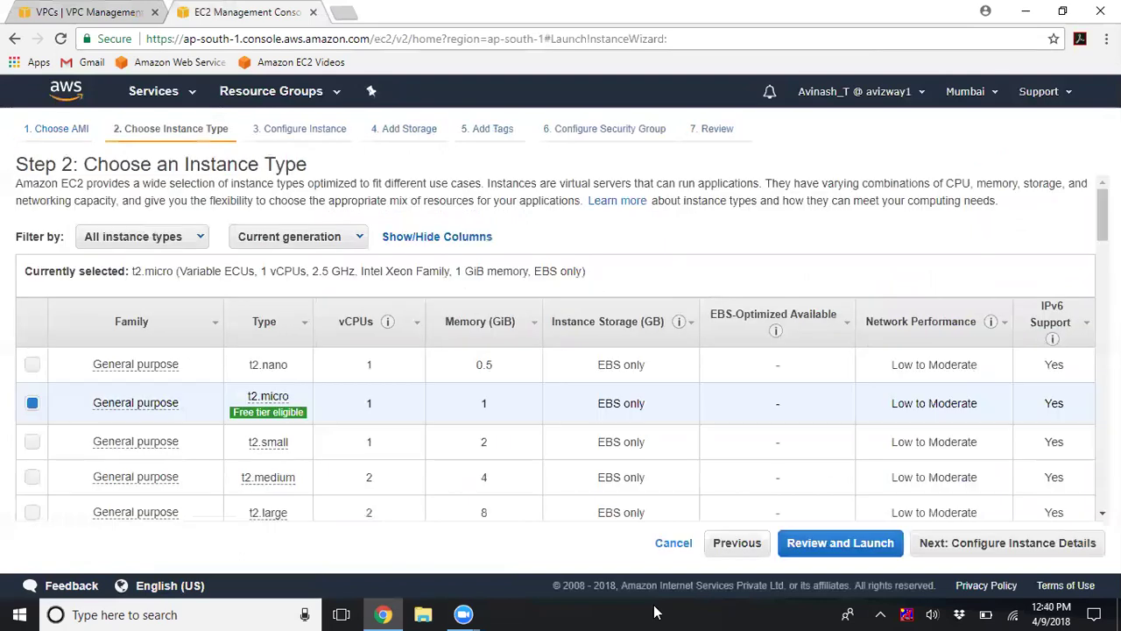
pyautogui.click(983, 545)
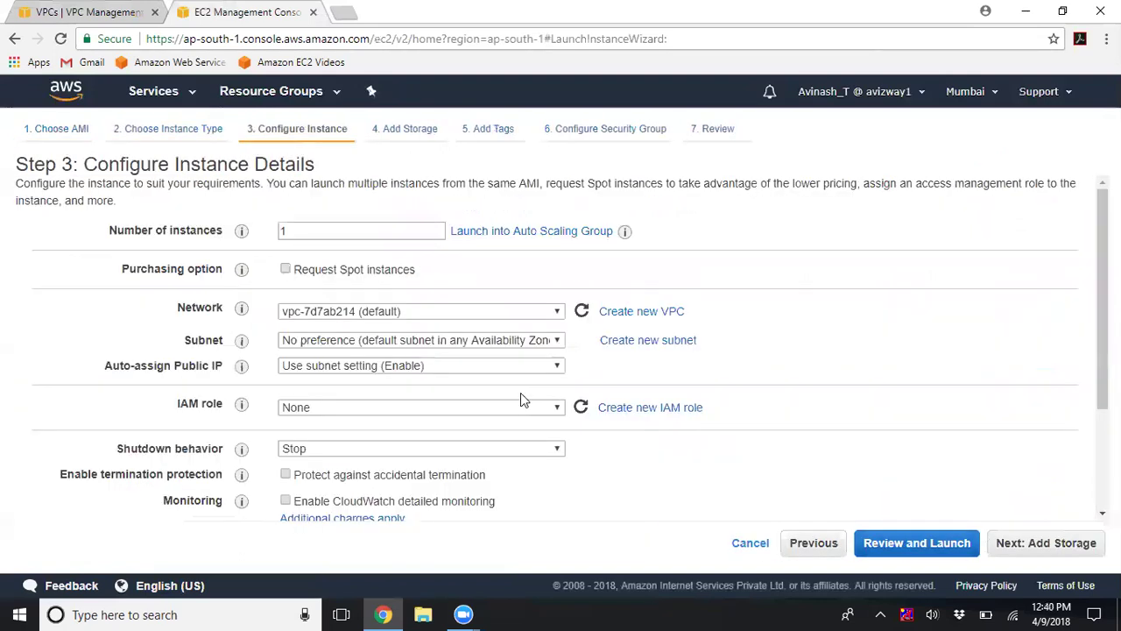
# Place the instance in CustomVPC's Private Subnet in ap-south-1b, leaving public IP assignment at the subnet setting
pyautogui.click(403, 317)
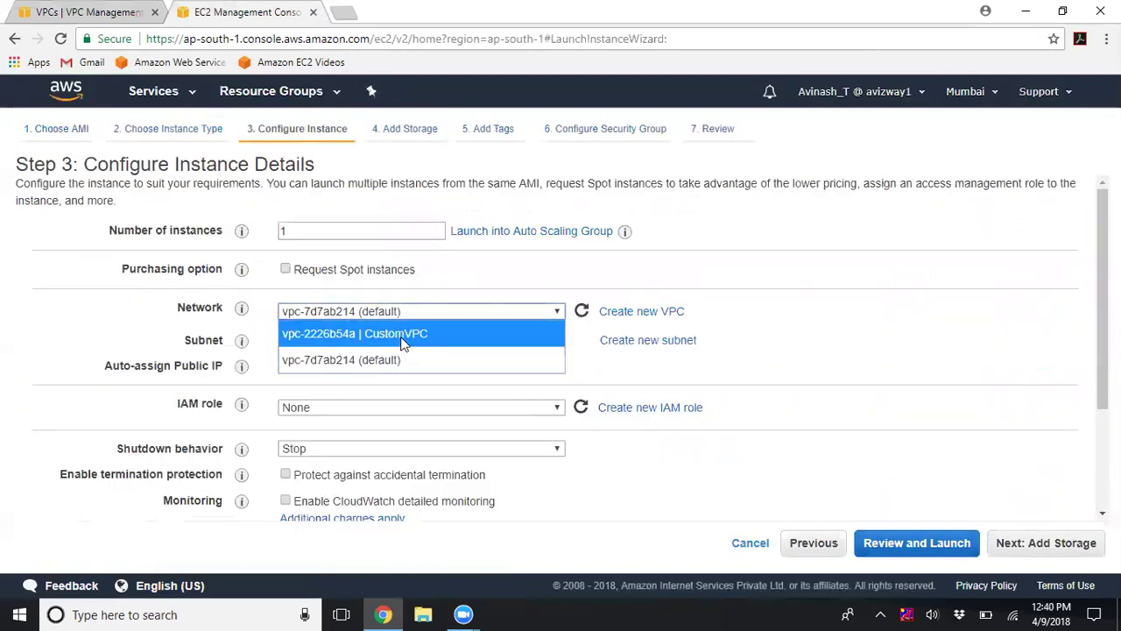
pyautogui.click(404, 337)
pyautogui.click(417, 340)
pyautogui.click(426, 388)
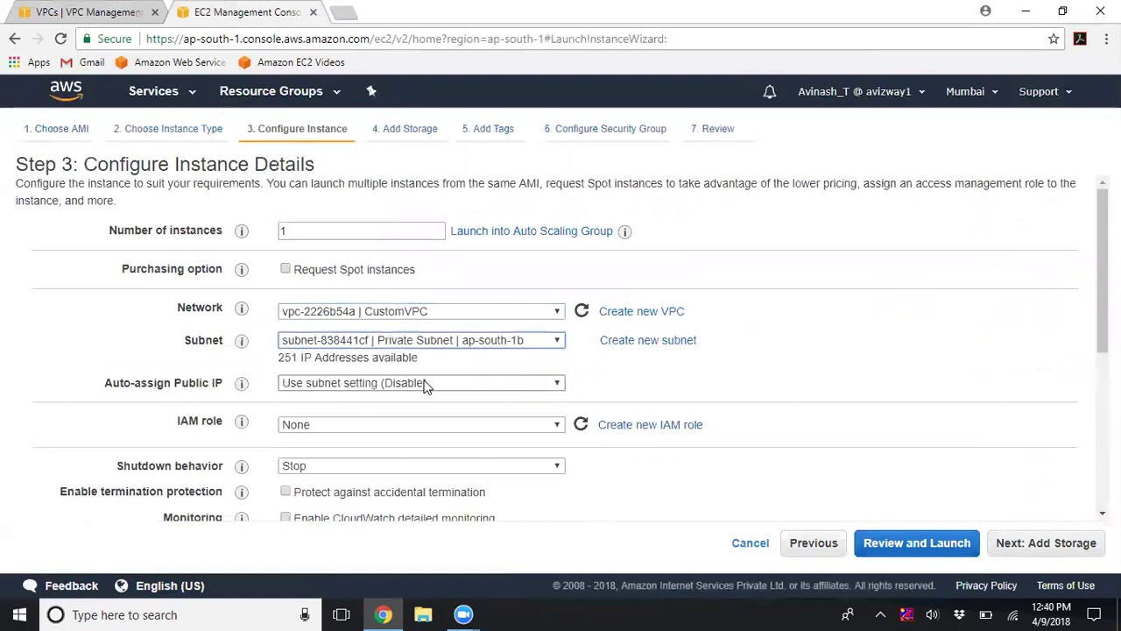
pyautogui.moveTo(104, 383); pyautogui.dragTo(210, 383)
pyautogui.click(659, 379)
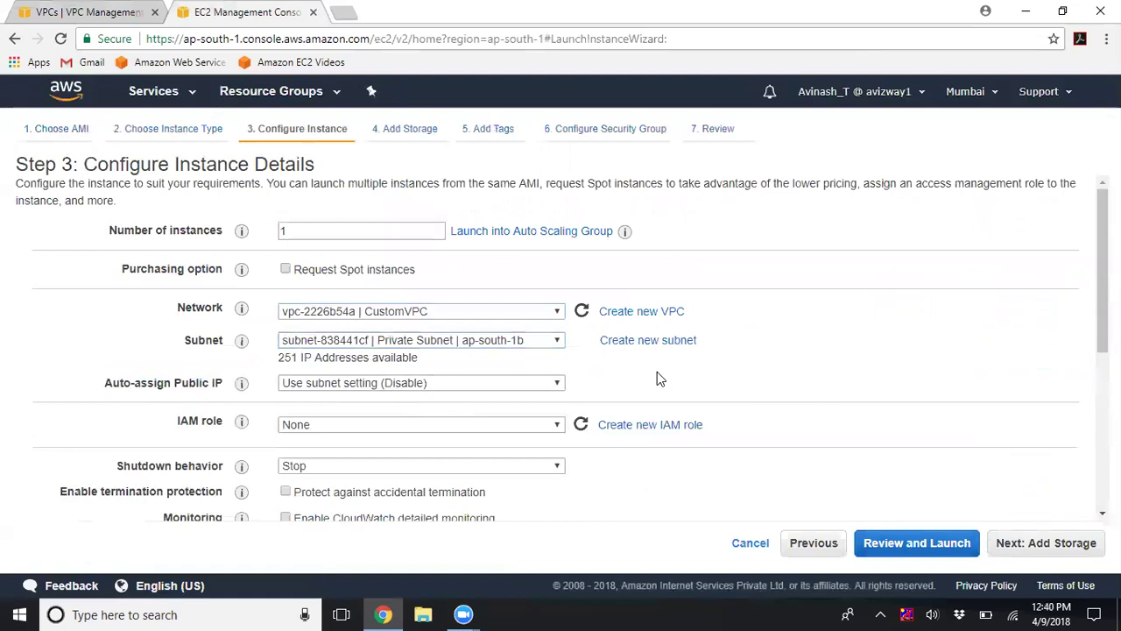
pyautogui.click(1036, 538)
# Accept the default storage and add a Name tag with the value Database Server
pyautogui.click(1055, 543)
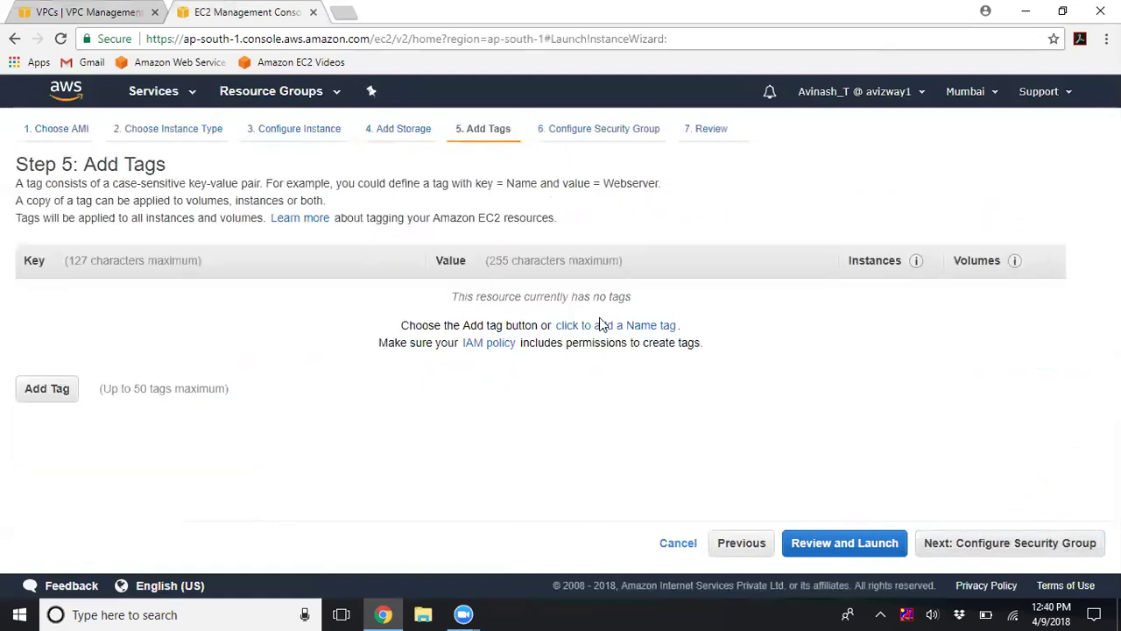
pyautogui.click(631, 327)
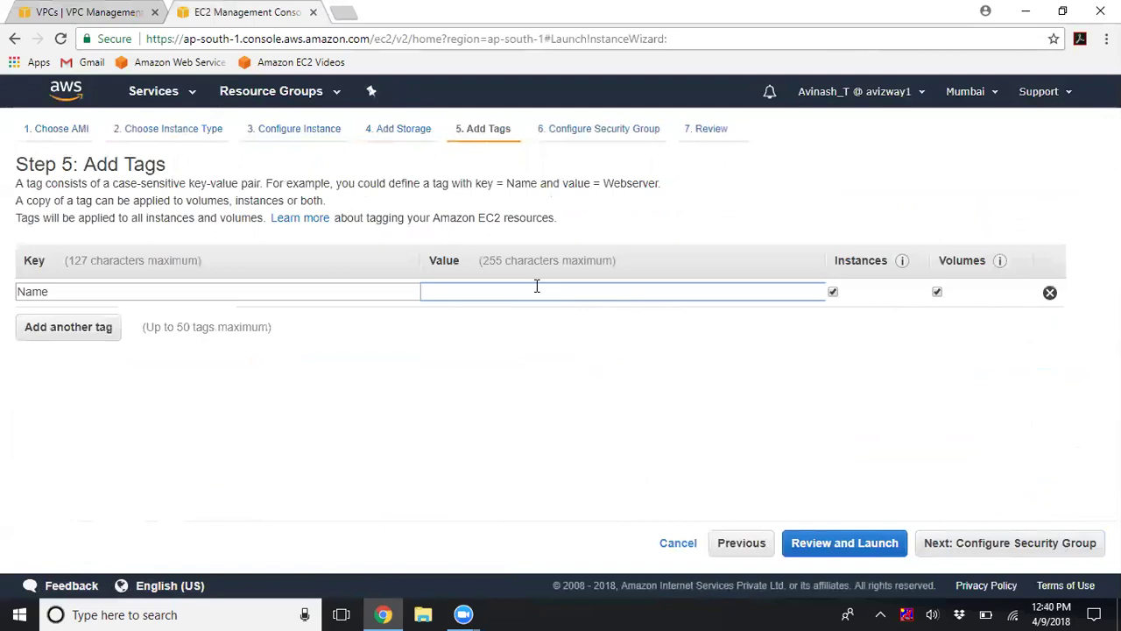
pyautogui.write('Database Server')
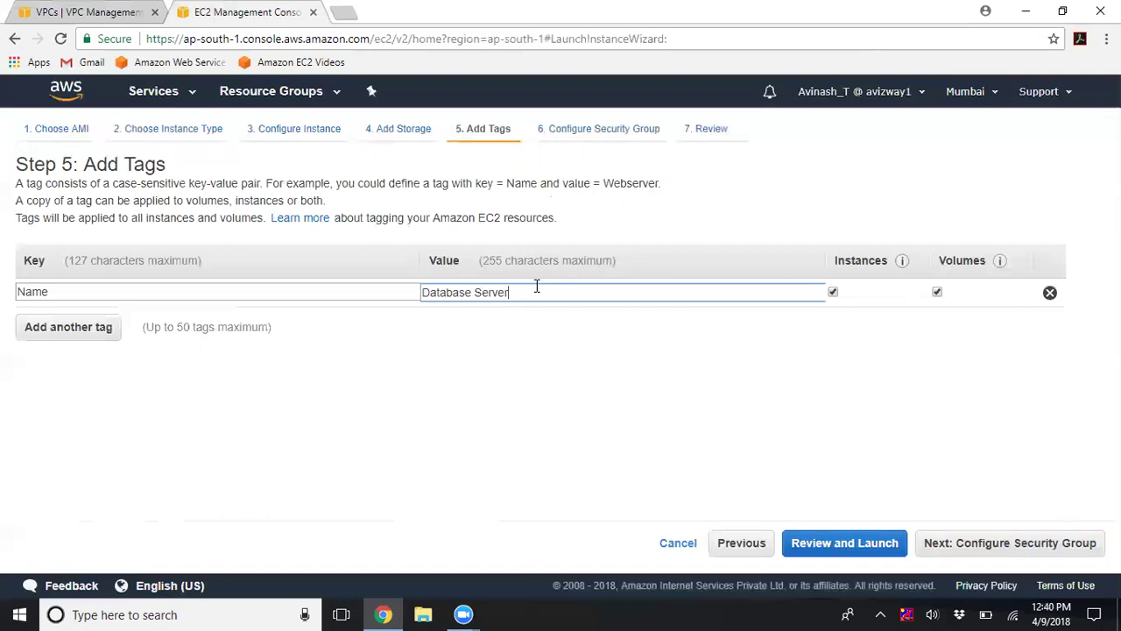
pyautogui.click(1051, 548)
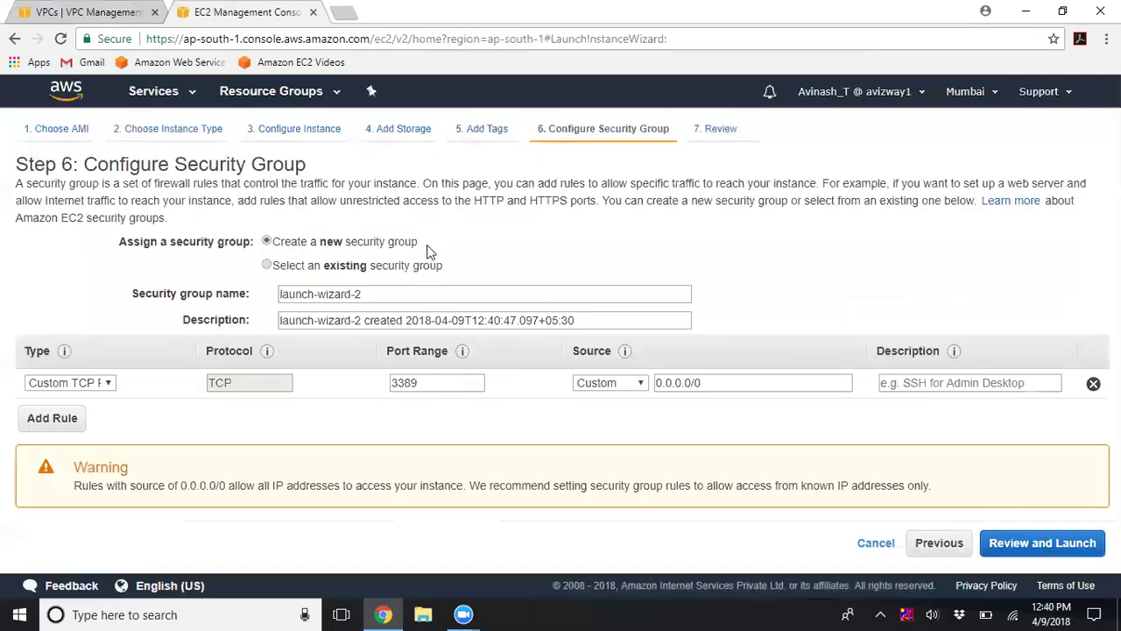
# Assign the existing security group launch-wizard-1 to the instance and proceed to the launch review
pyautogui.click(347, 265)
pyautogui.click(357, 356)
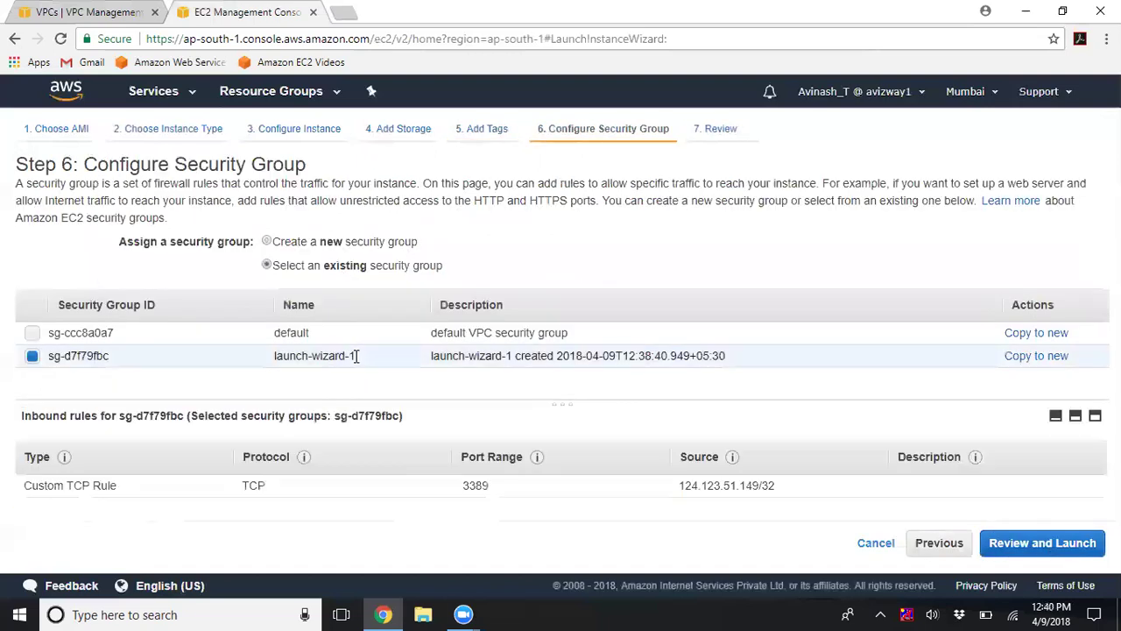
pyautogui.click(1060, 544)
# Launch the instance with the existing linuxKP key pair, acknowledging access to its key file, and refresh the instance list
pyautogui.click(1077, 543)
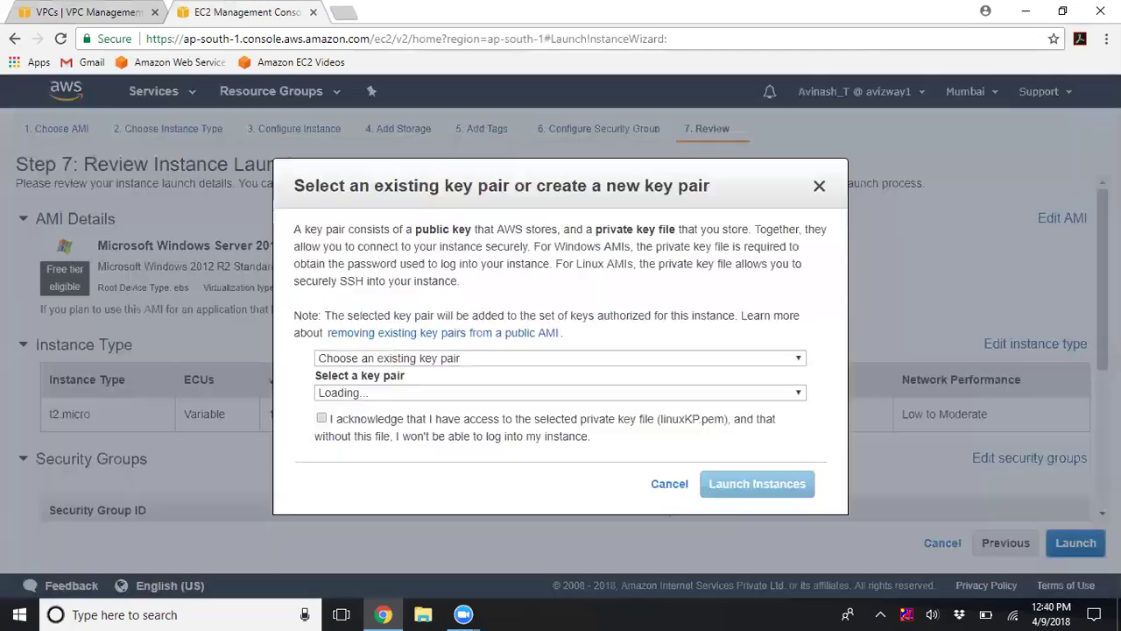
pyautogui.click(532, 428)
pyautogui.click(758, 484)
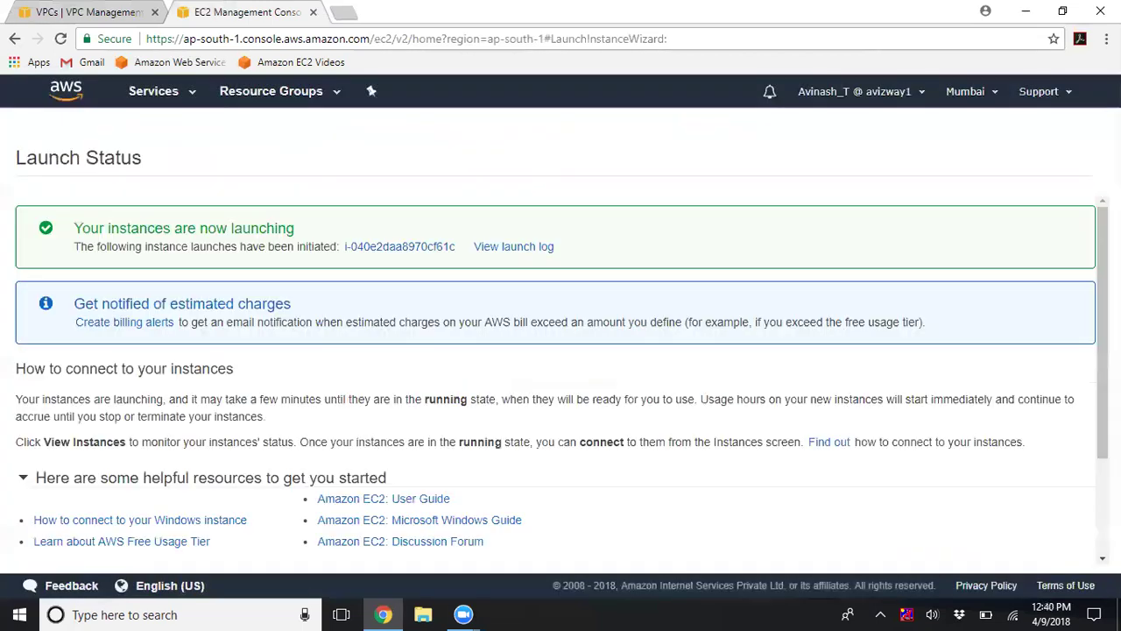
pyautogui.scroll(-3, 1043, 534)
pyautogui.click(1042, 549)
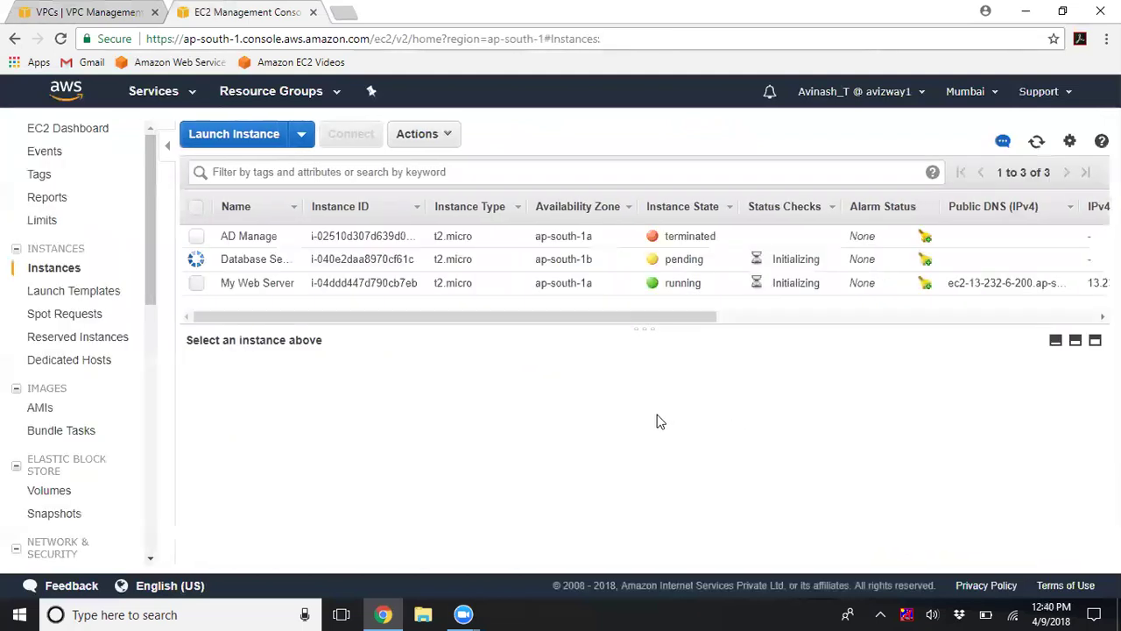
pyautogui.click(1038, 144)
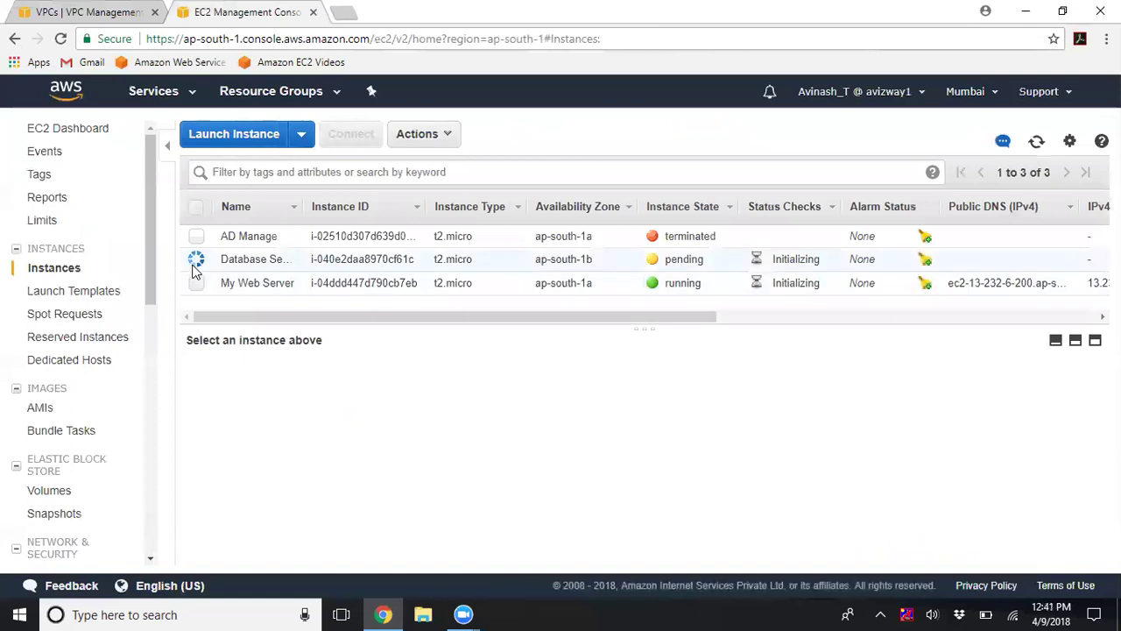
# Decrypt the Windows administrator password of My Web Server with linuxKP.pem and copy the server's public DNS name
pyautogui.click(197, 284)
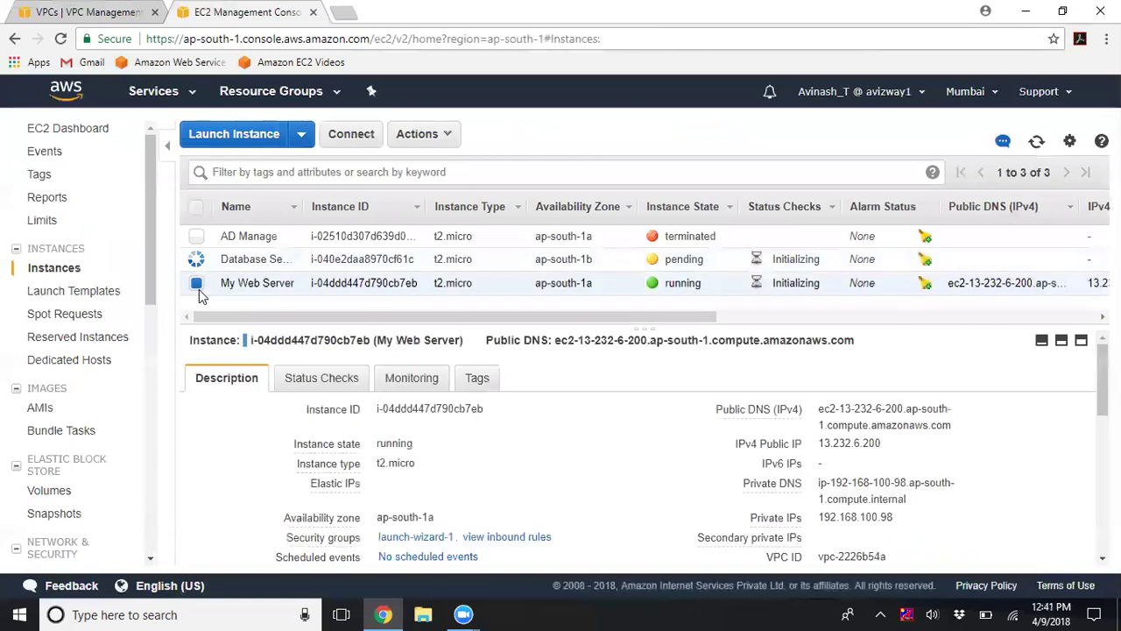
pyautogui.click(425, 141)
pyautogui.click(431, 181)
pyautogui.click(408, 354)
pyautogui.write('li')
pyautogui.press('Down')
pyautogui.press('Return')
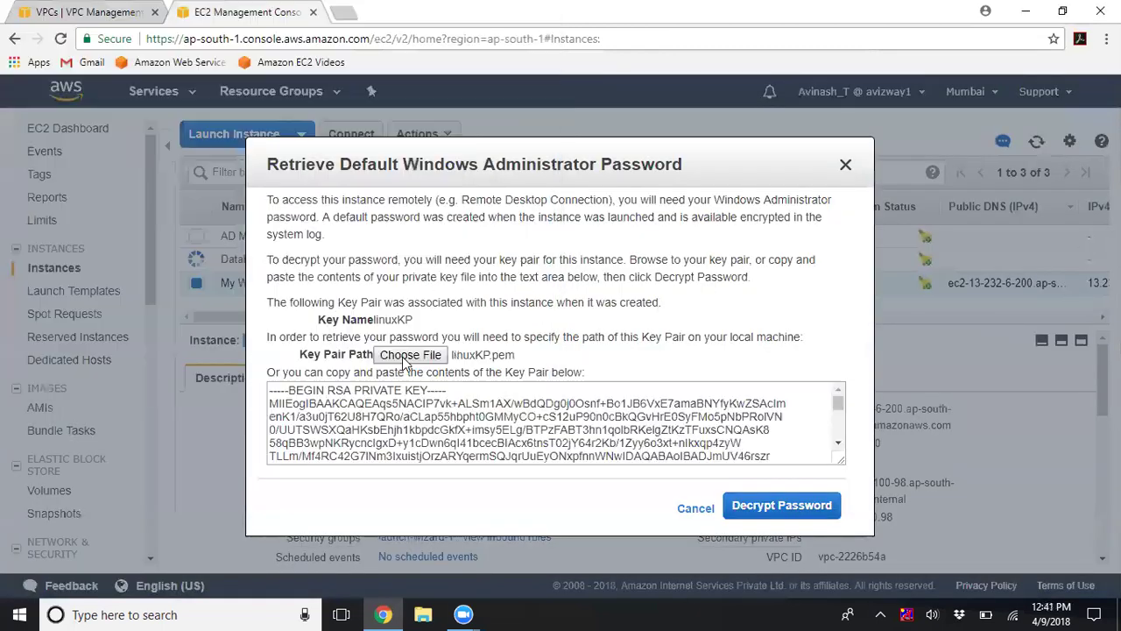
pyautogui.click(781, 505)
pyautogui.moveTo(384, 413); pyautogui.dragTo(677, 424)
pyautogui.hotkey('ctrl', 'c')
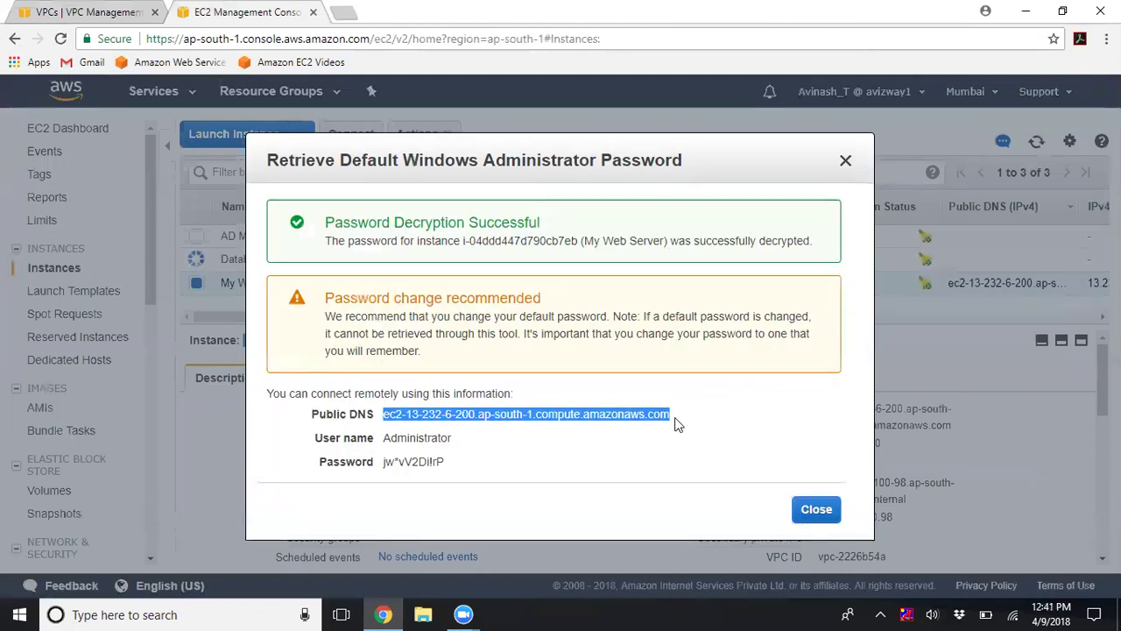
pyautogui.press('super+r')
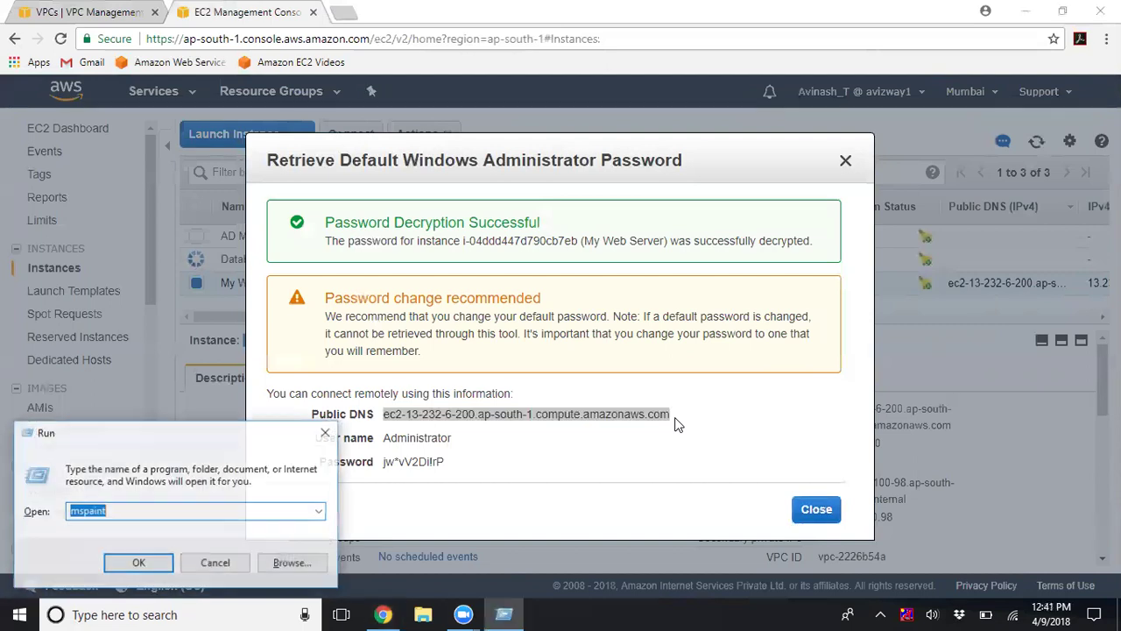
pyautogui.press('Return')
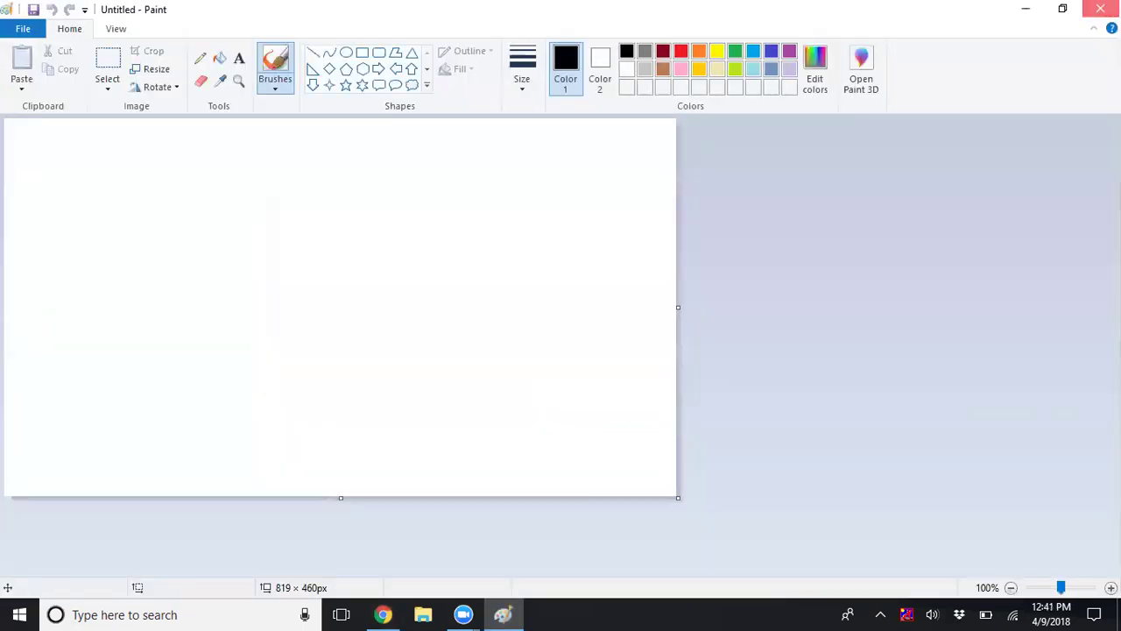
pyautogui.click(1101, 9)
# Open Remote Desktop Connection with mstsc and connect to the copied public DNS name of My Web Server
pyautogui.press('super+r')
pyautogui.write('mstsc')
pyautogui.press('Return')
pyautogui.hotkey('ctrl', 'v')
pyautogui.press('Return')
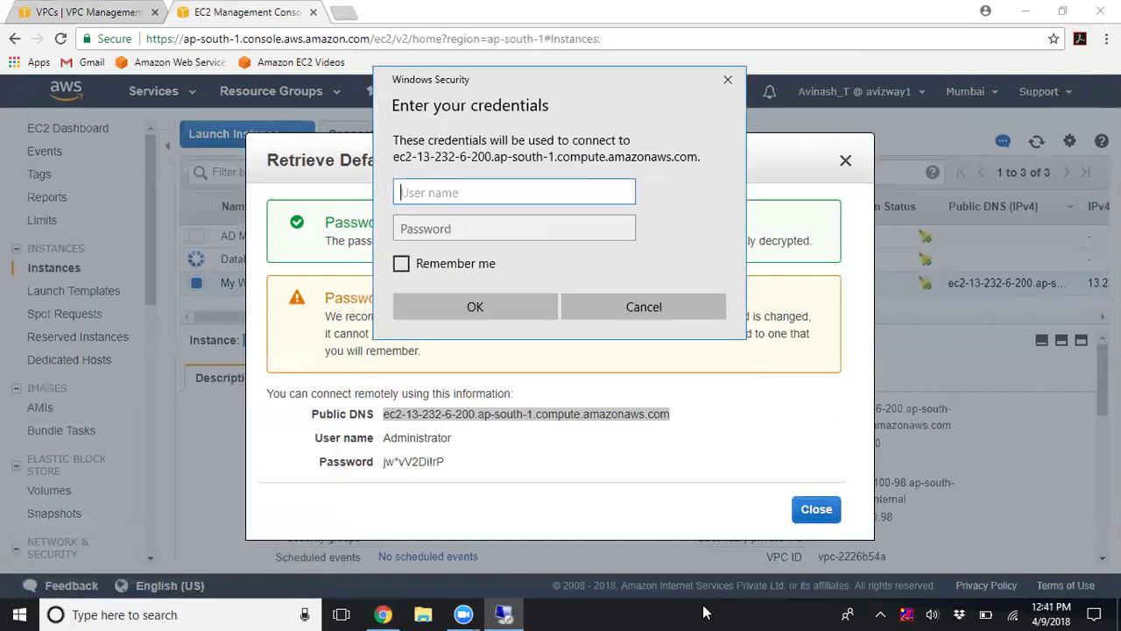
# Sign in to the remote server as administrator with the decrypted account password and accept the connection prompt
pyautogui.write('adm')
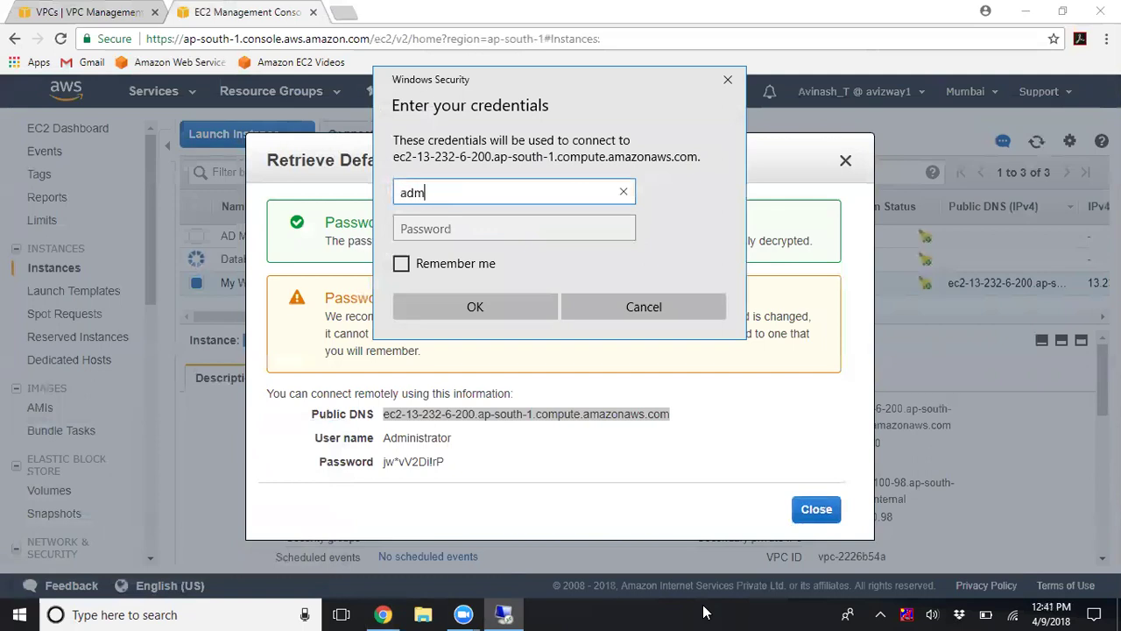
pyautogui.write('inistrator')
pyautogui.press('Tab')
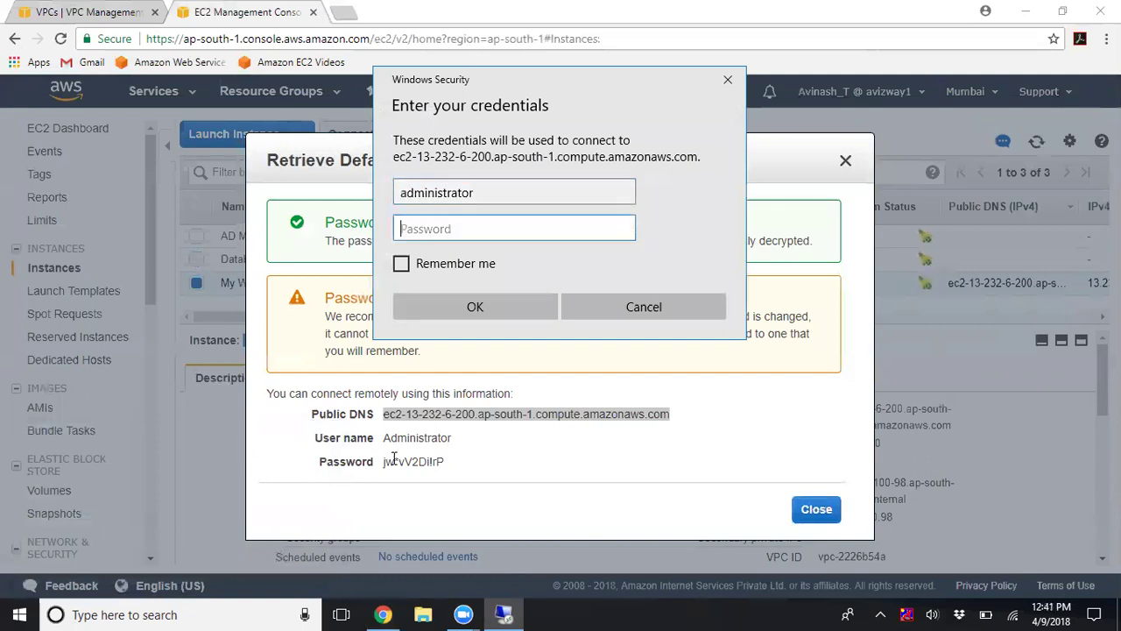
pyautogui.moveTo(381, 463); pyautogui.dragTo(471, 465)
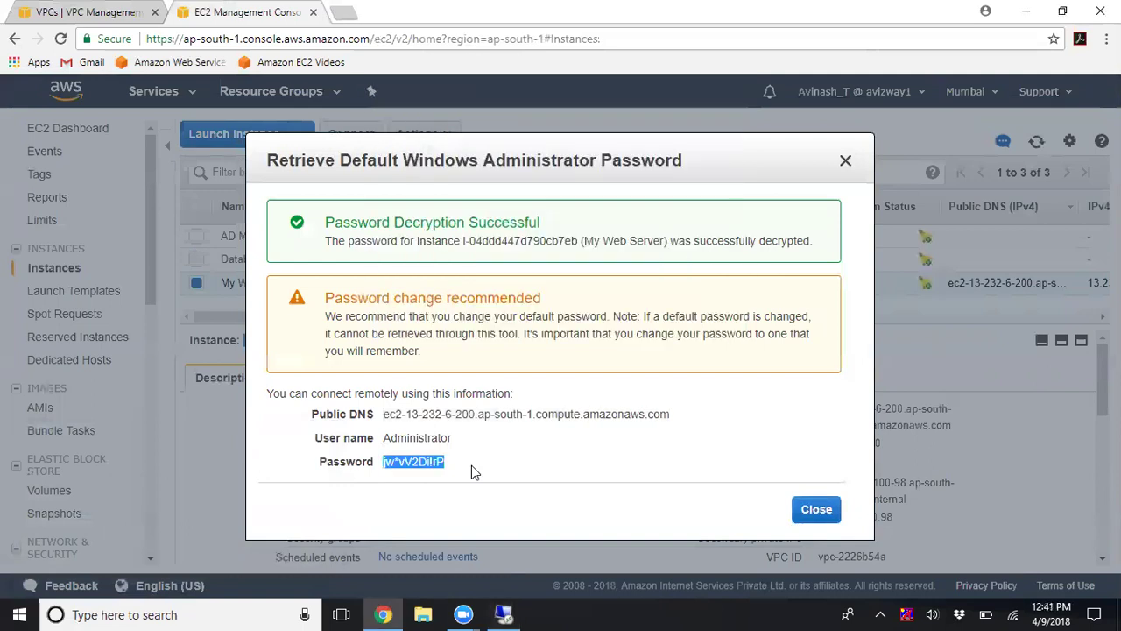
pyautogui.hotkey('alt', 'Tab')
pyautogui.hotkey('ctrl', 'v')
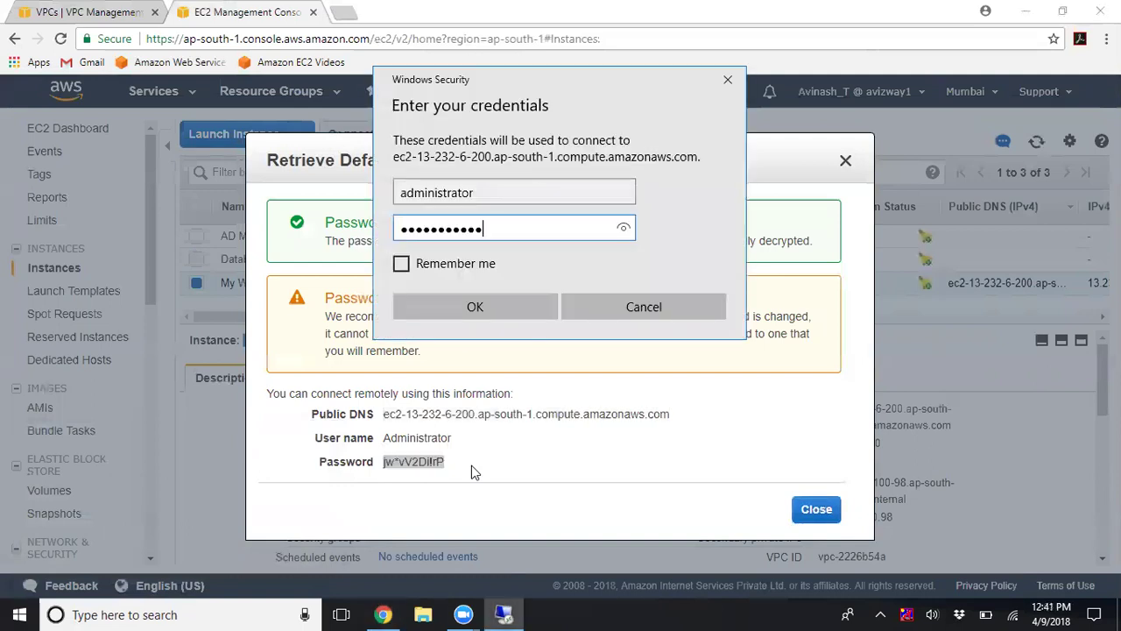
pyautogui.press('Return')
pyautogui.click(607, 347)
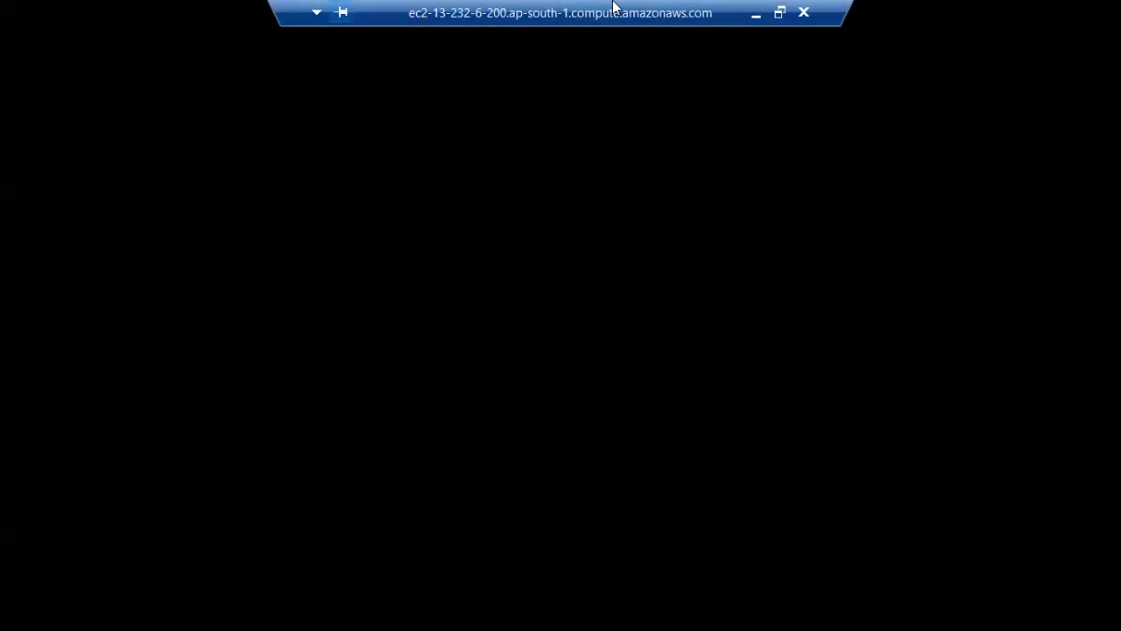
# Return to the EC2 console, dismiss the password details, and compare the private IP addresses of Database Server and My Web Server
pyautogui.click(755, 13)
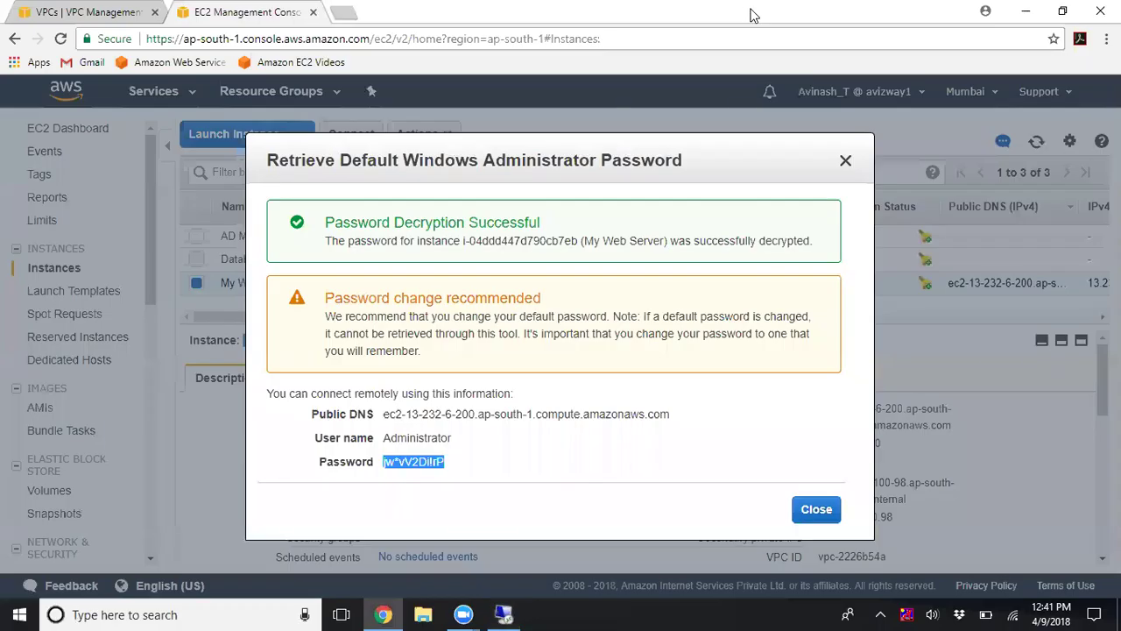
pyautogui.click(804, 509)
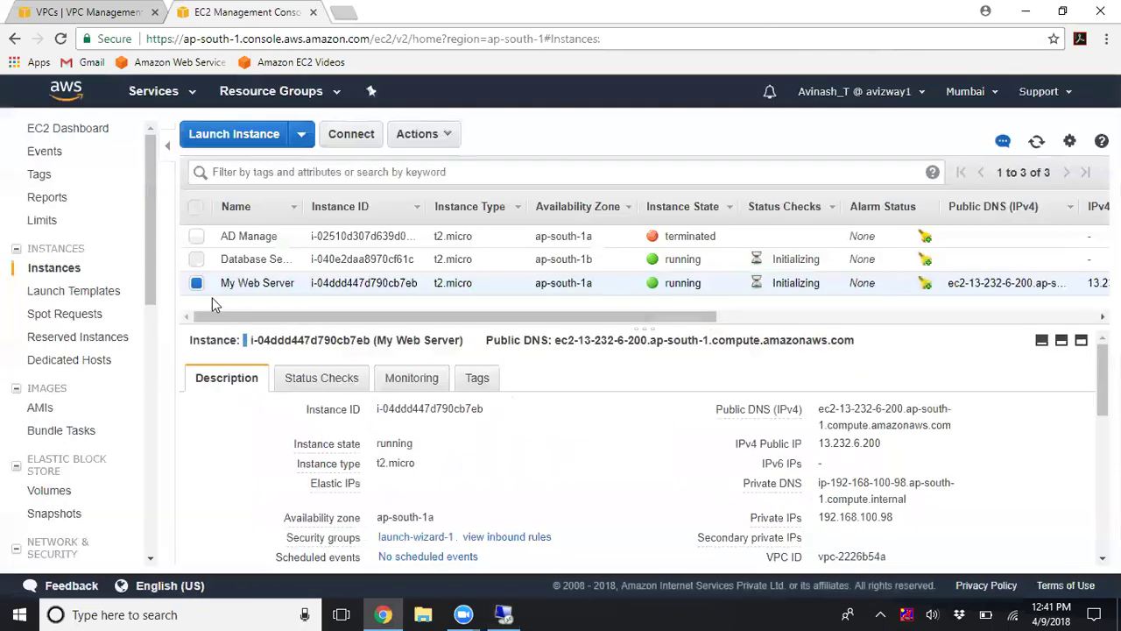
pyautogui.click(197, 283)
pyautogui.click(197, 259)
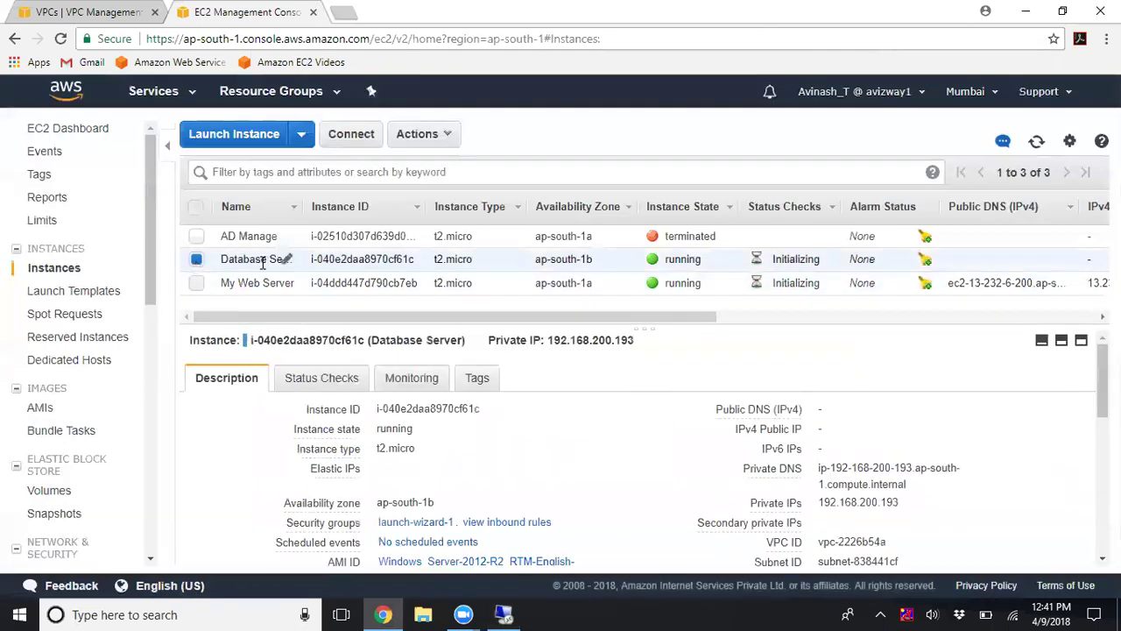
pyautogui.click(197, 283)
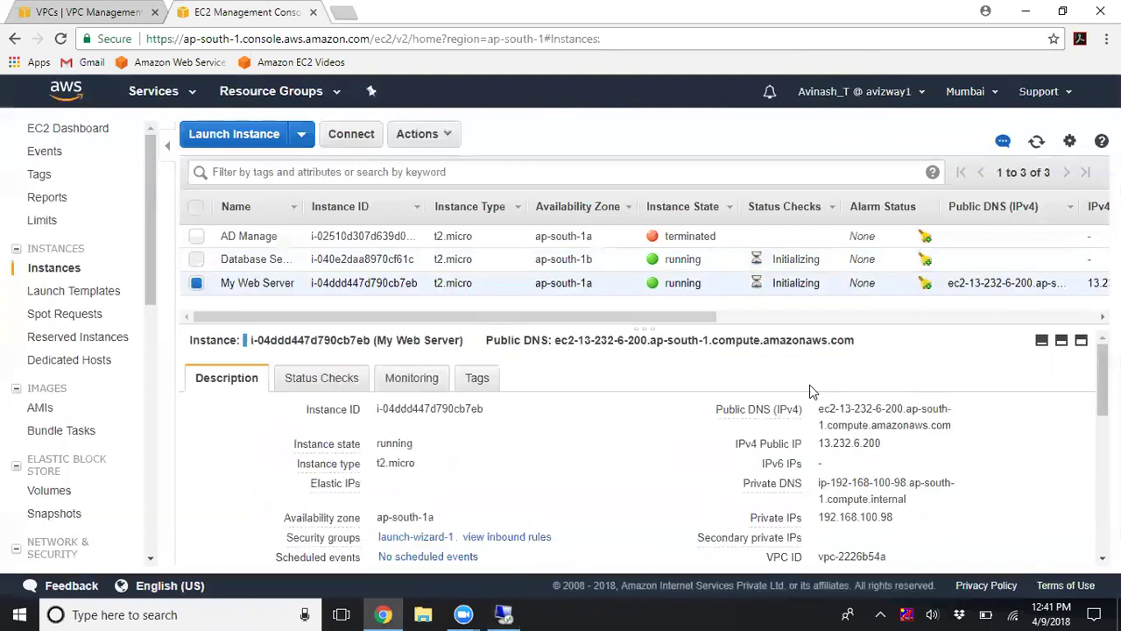
pyautogui.moveTo(860, 521); pyautogui.dragTo(898, 519)
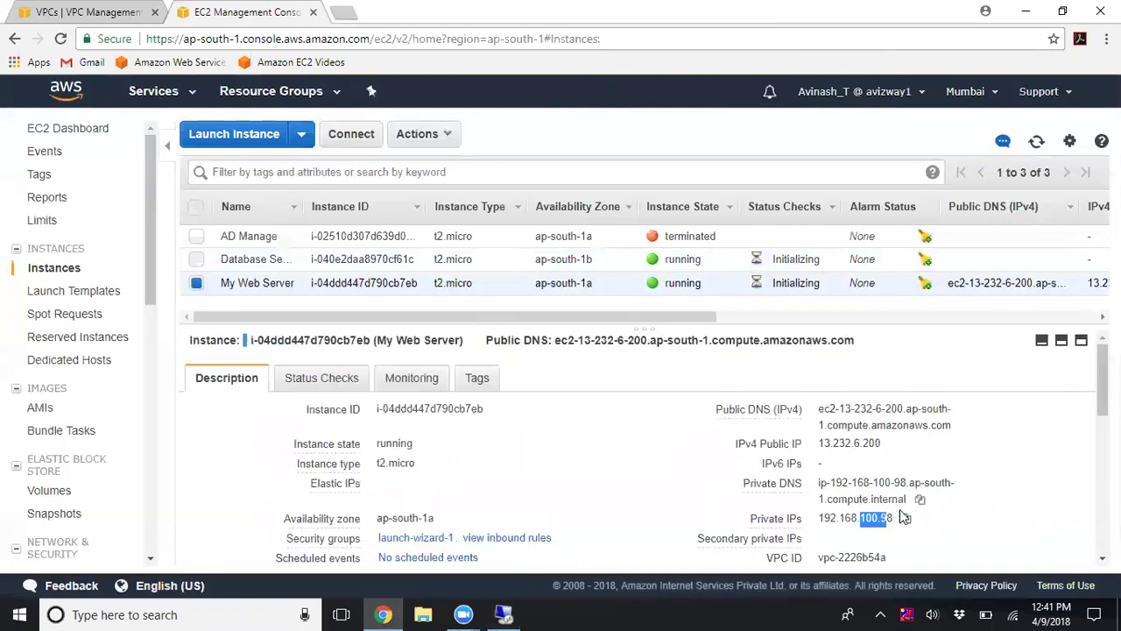
pyautogui.click(196, 283)
pyautogui.click(196, 260)
pyautogui.moveTo(881, 503); pyautogui.dragTo(837, 502)
pyautogui.click(809, 378)
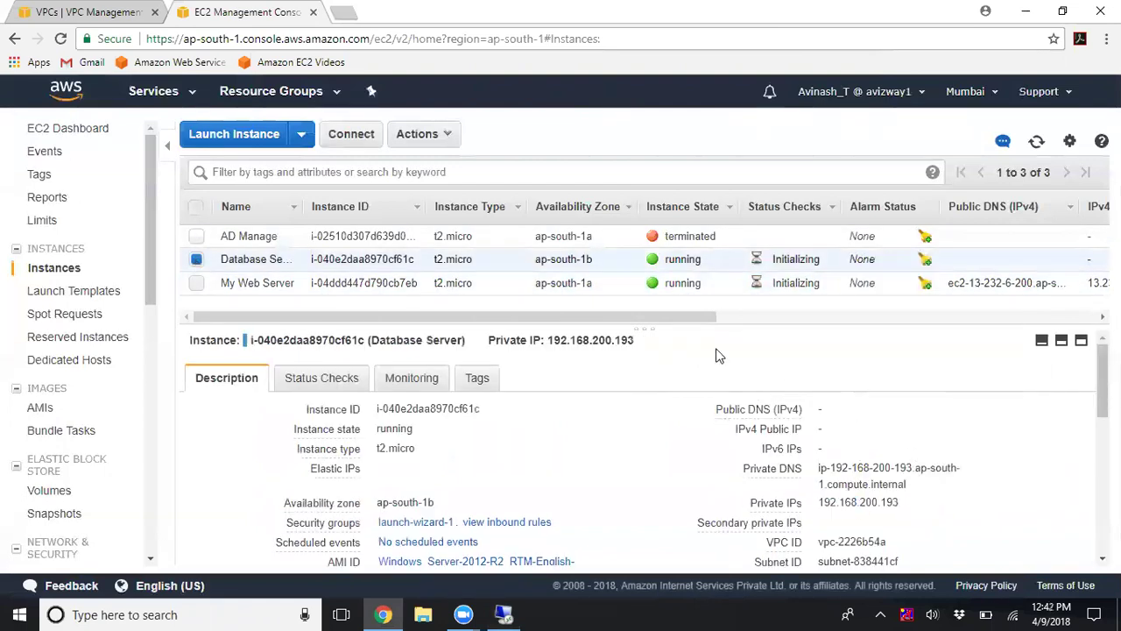
pyautogui.click(196, 259)
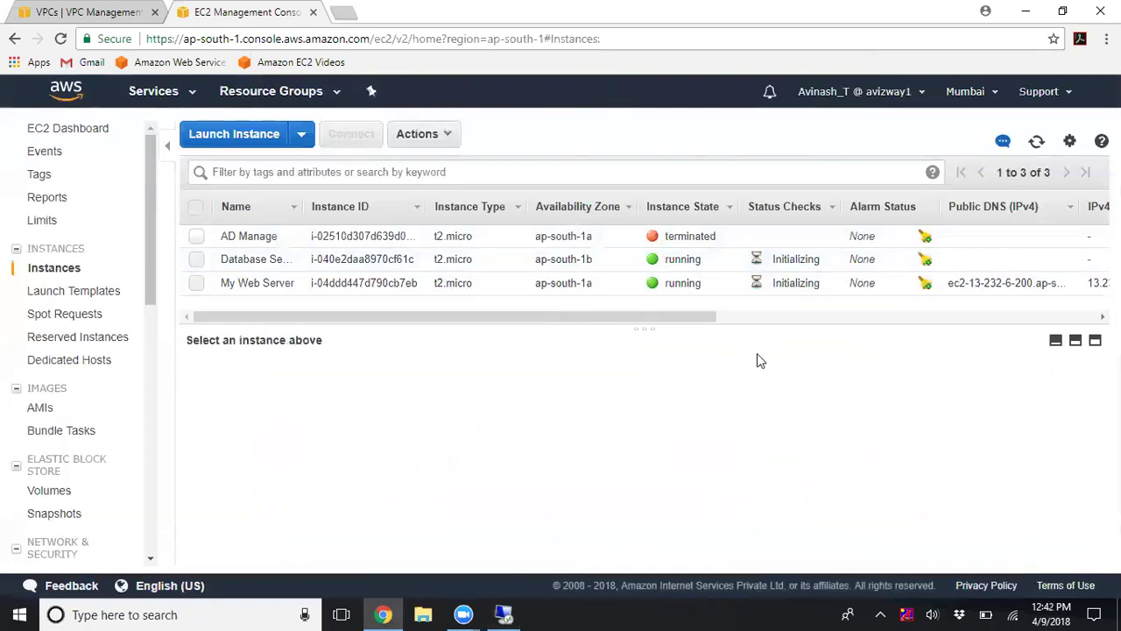
# View the remote desktop session of My Web Server, and return to the EC2 console to select the Database Server instance
pyautogui.click(504, 614)
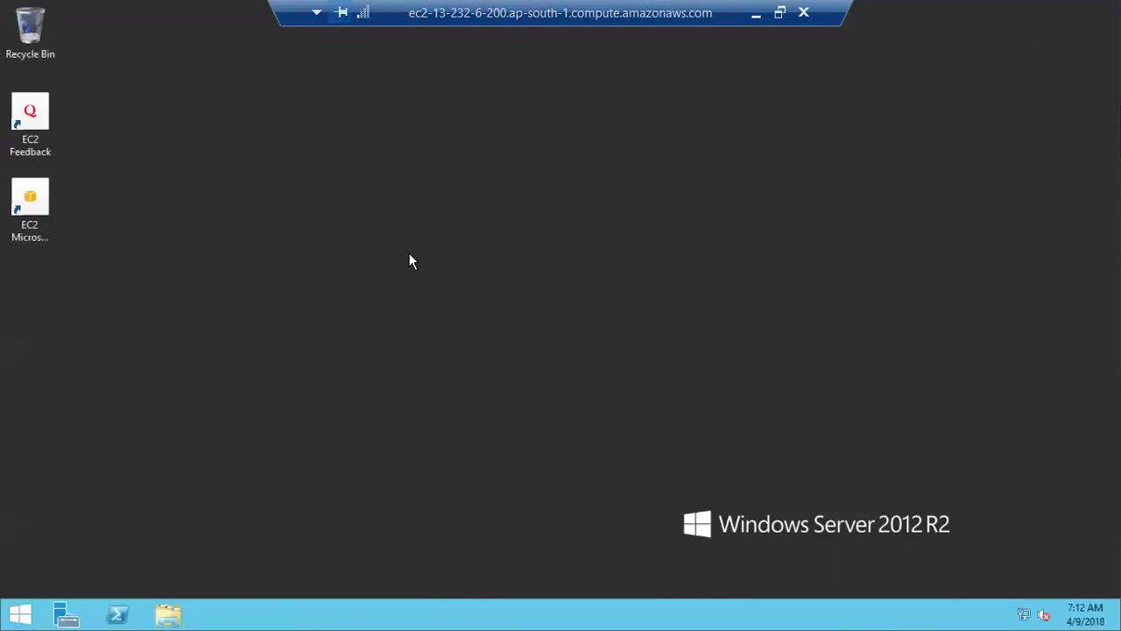
pyautogui.click(754, 12)
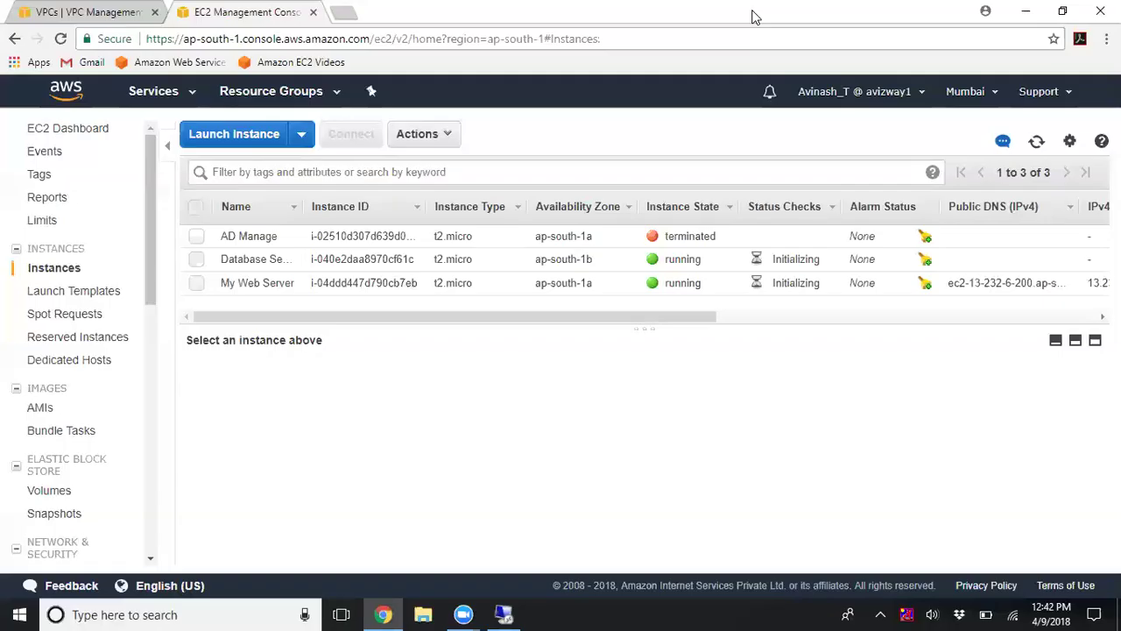
pyautogui.click(197, 260)
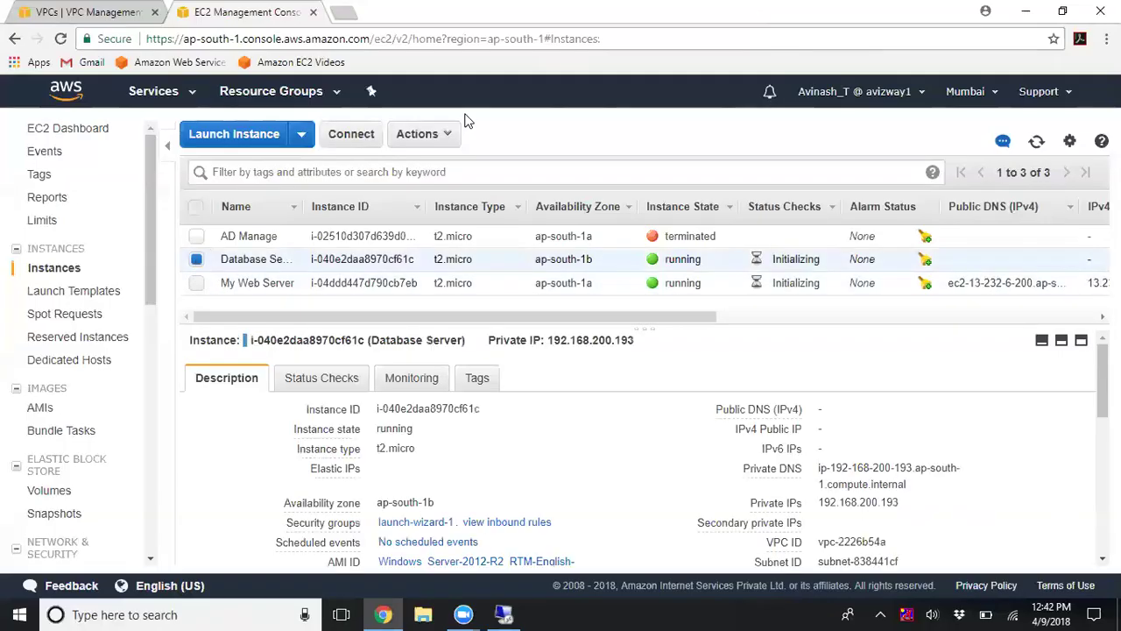
# Retrieve and decrypt the Database Server's Windows administrator password using the linuxKP.pem key pair file
pyautogui.click(427, 142)
pyautogui.click(418, 183)
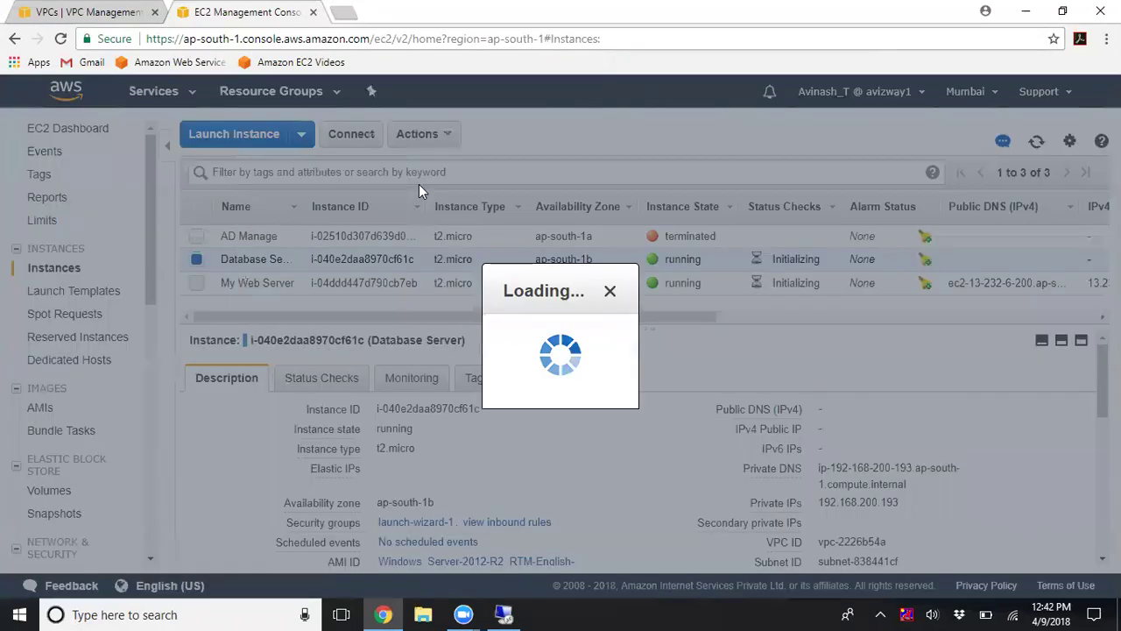
pyautogui.click(426, 366)
pyautogui.write('li')
pyautogui.press('Down')
pyautogui.press('Return')
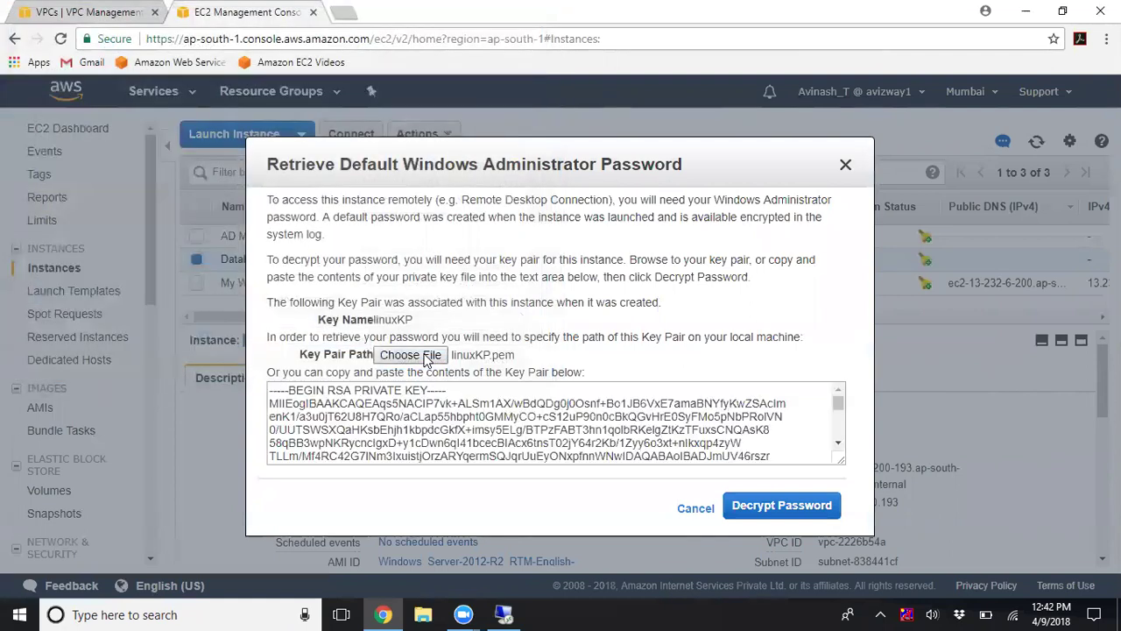
pyautogui.click(781, 505)
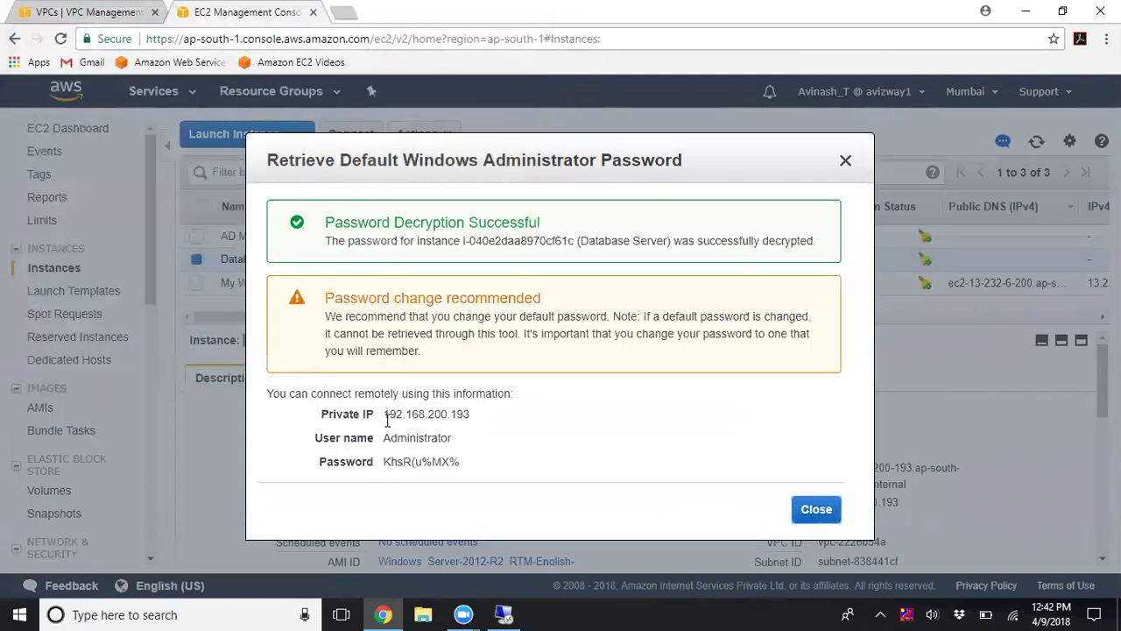
# Copy the Database Server's private IP 192.168.200.193 from the decrypted connection details
pyautogui.moveTo(380, 417); pyautogui.dragTo(484, 424)
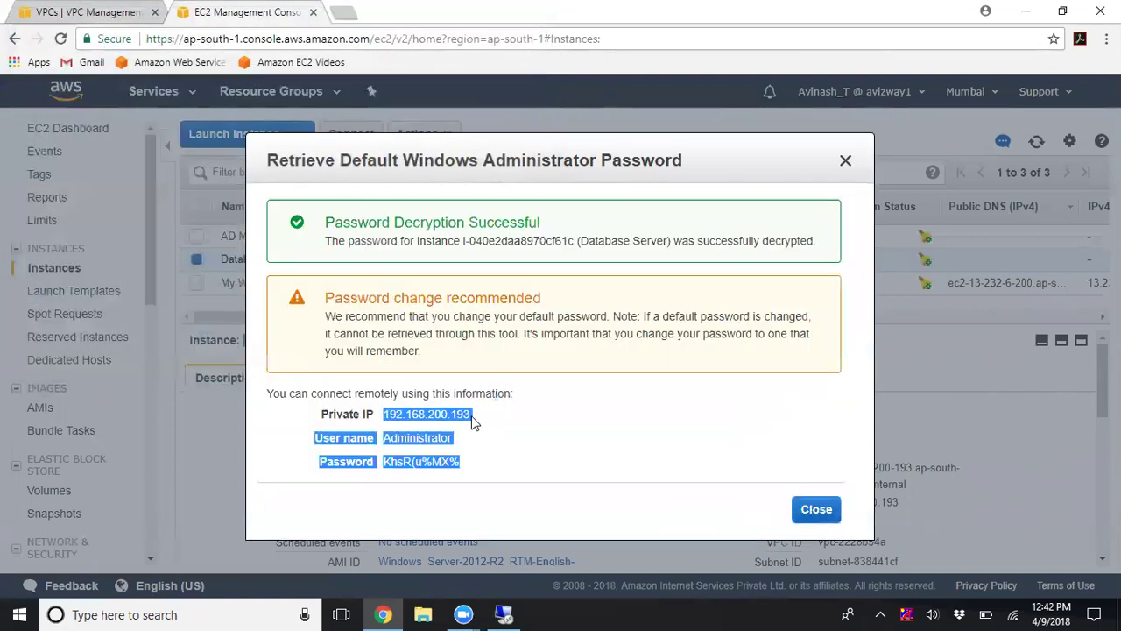
pyautogui.doubleClick(471, 414)
pyautogui.hotkey('ctrl', 'c')
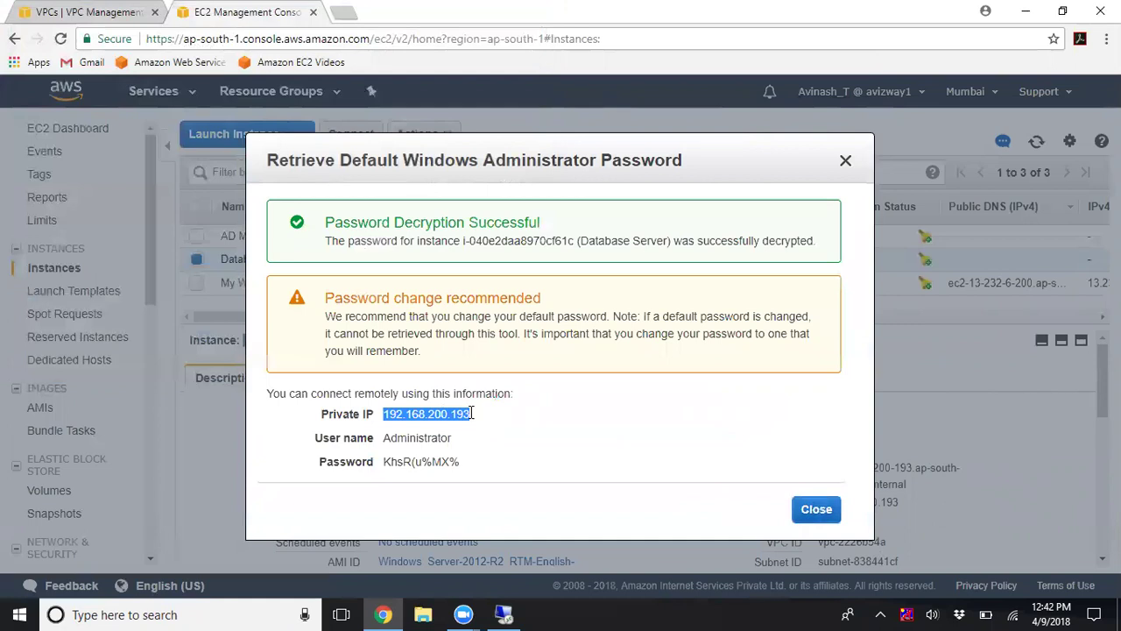
pyautogui.click(619, 421)
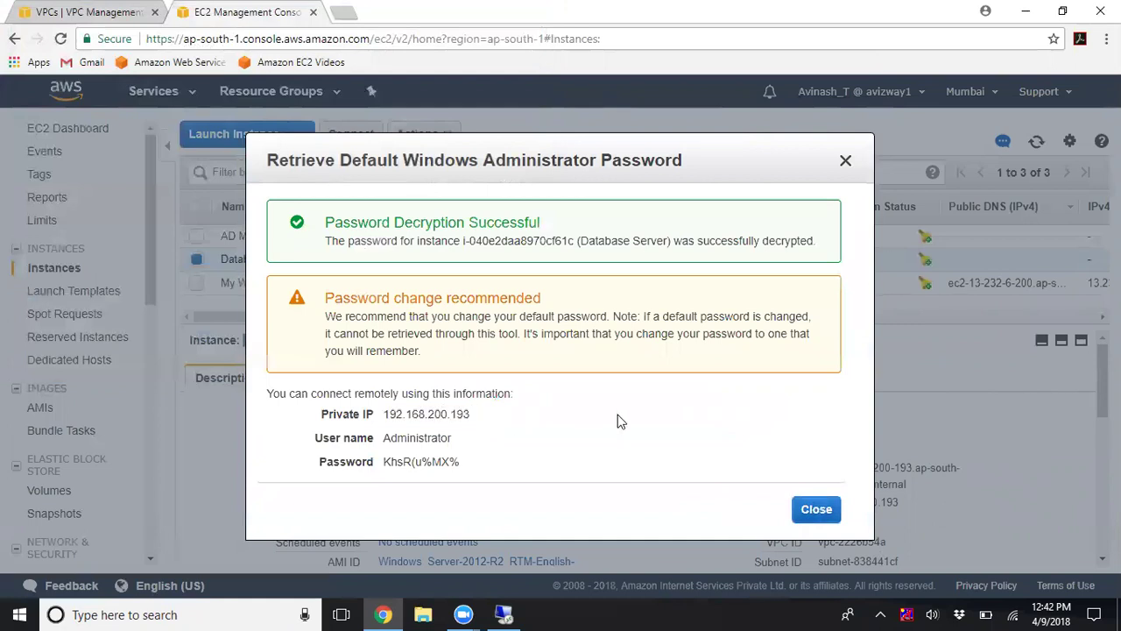
# Try to connect from the local computer to 192.168.200.193 with Remote Desktop Connection (mstsc), and dismiss the connection window
pyautogui.press('super+r')
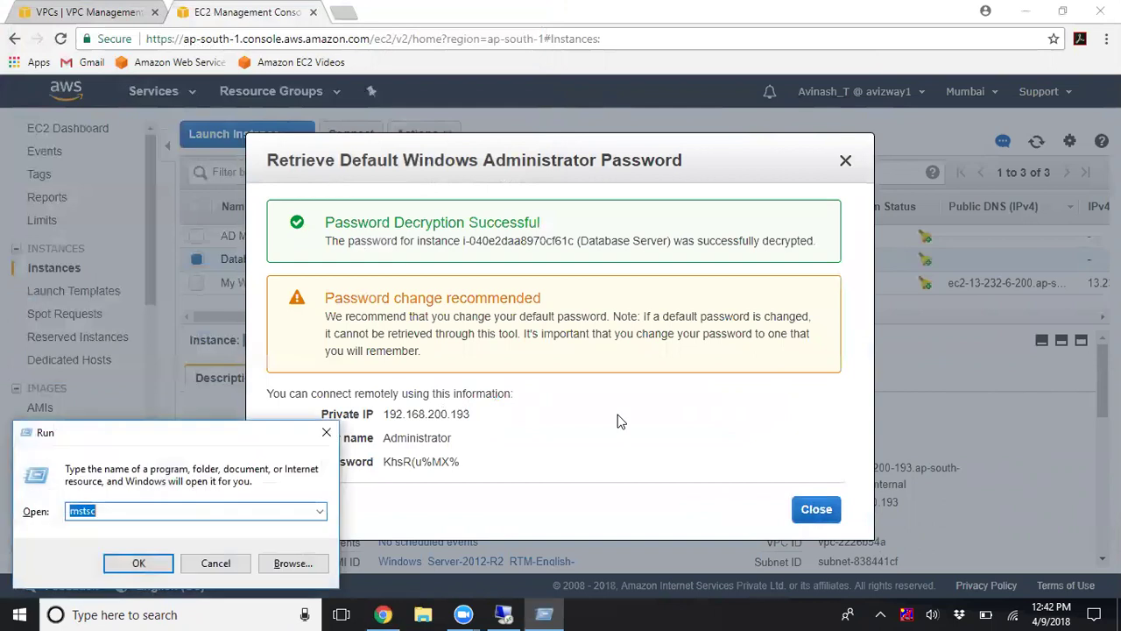
pyautogui.press('Return')
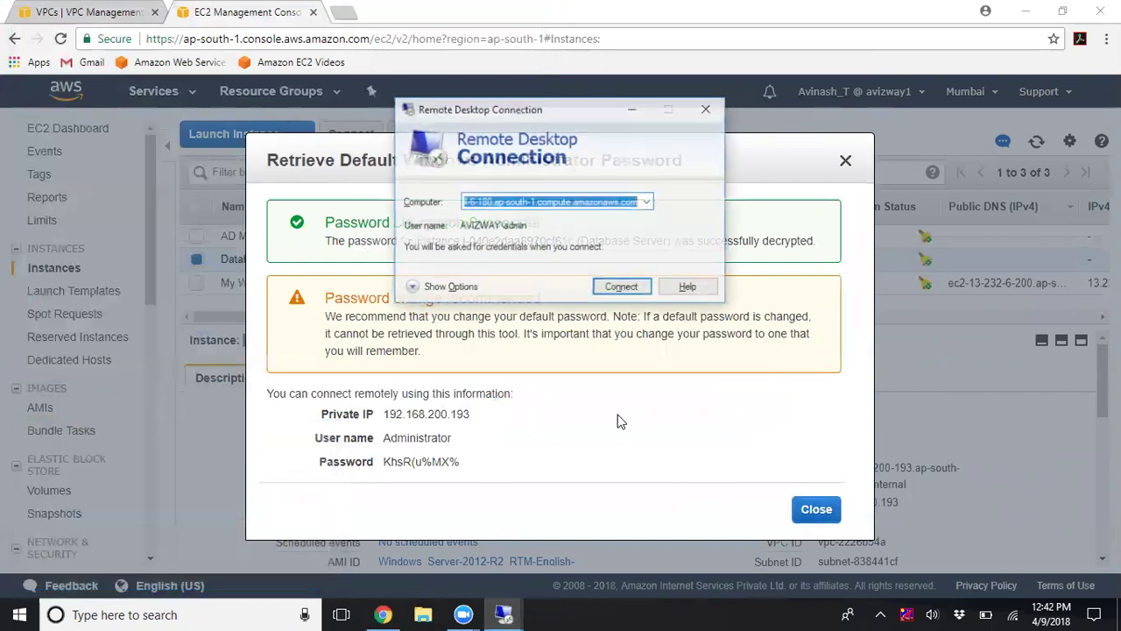
pyautogui.hotkey('ctrl', 'v')
pyautogui.press('Return')
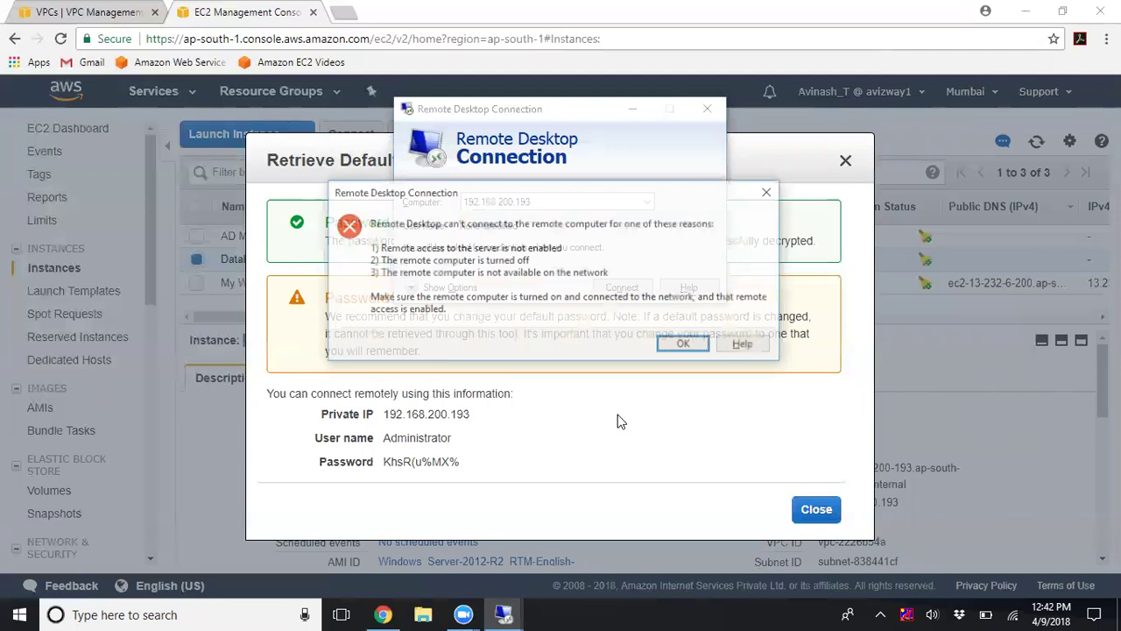
pyautogui.press('Return')
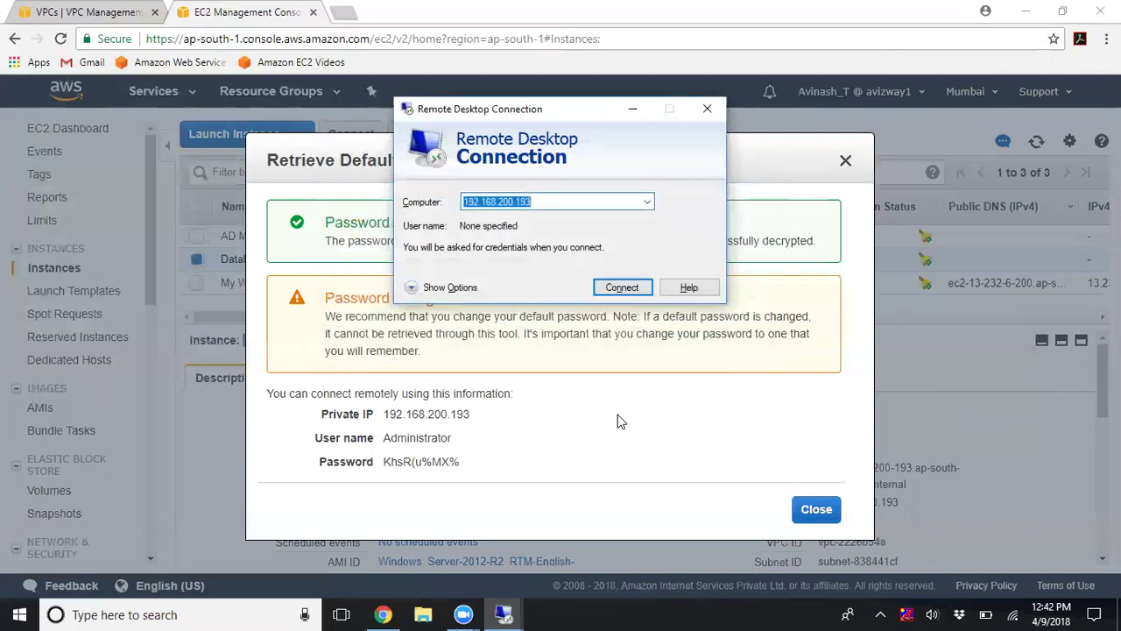
pyautogui.click(617, 421)
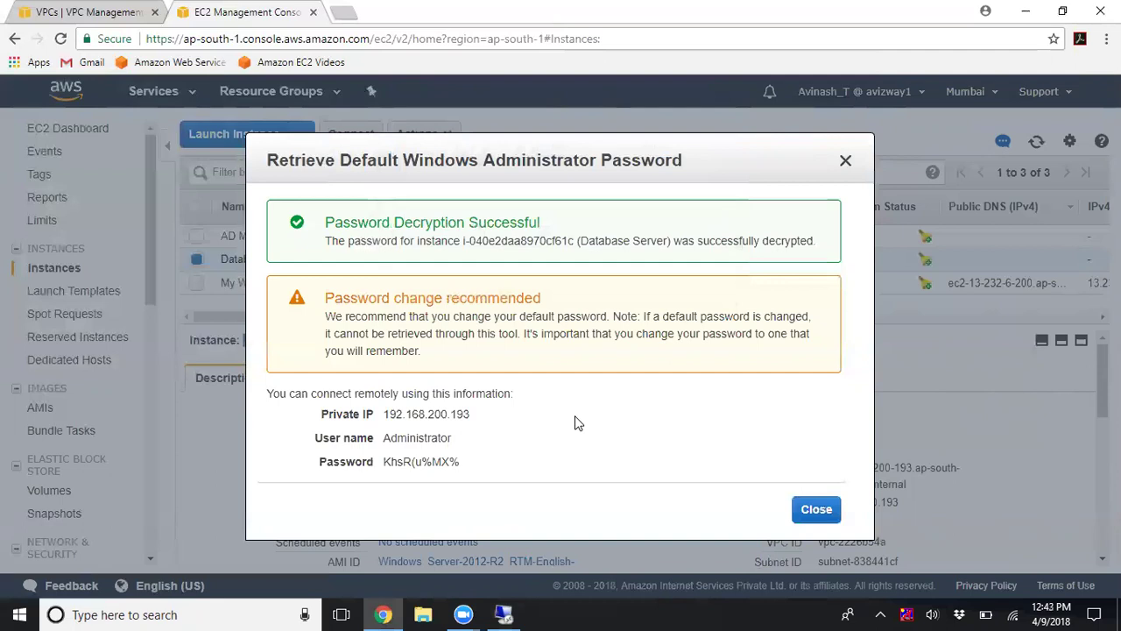
# Inside My Web Server's remote session, open mstsc and try to connect to the private IP 192.168.200.193
pyautogui.click(504, 613)
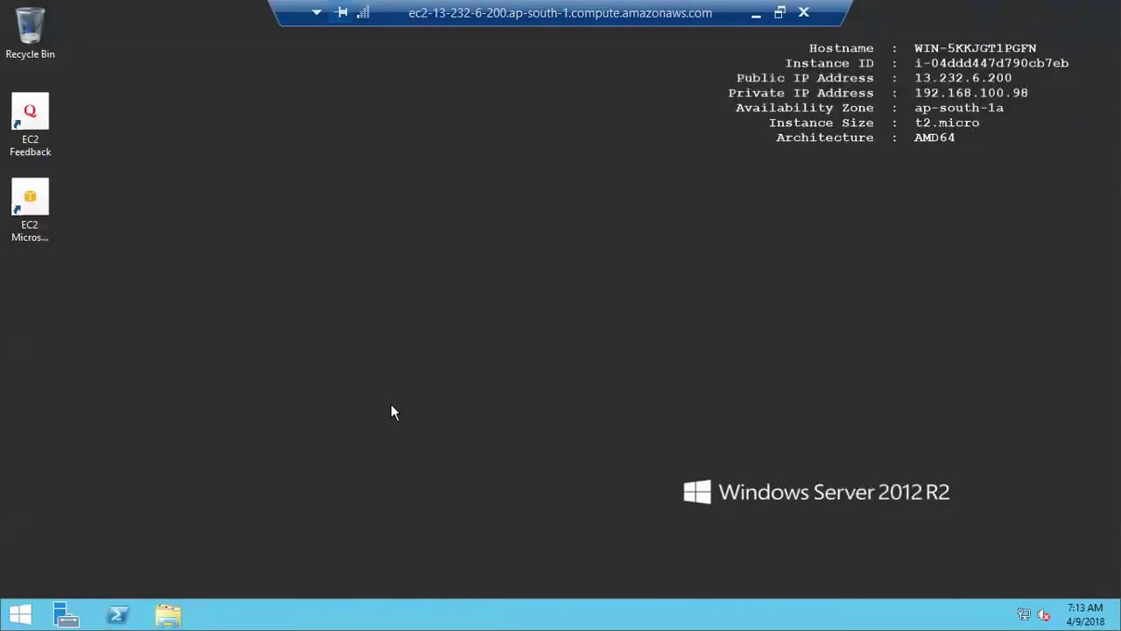
pyautogui.press('super+r')
pyautogui.write('mst')
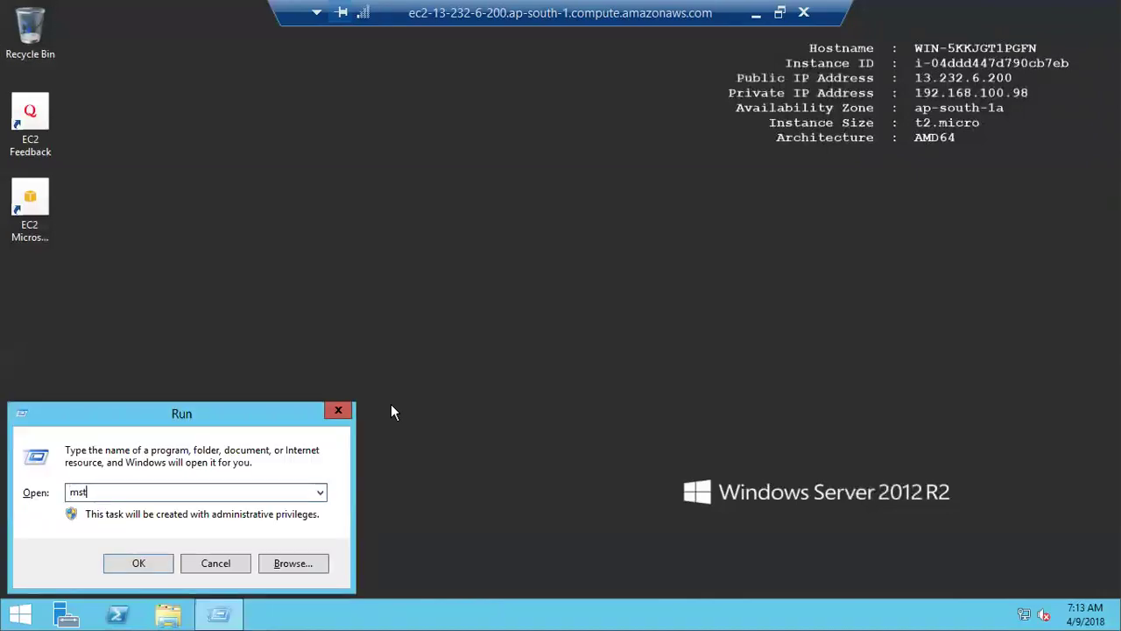
pyautogui.write('sc')
pyautogui.press('Return')
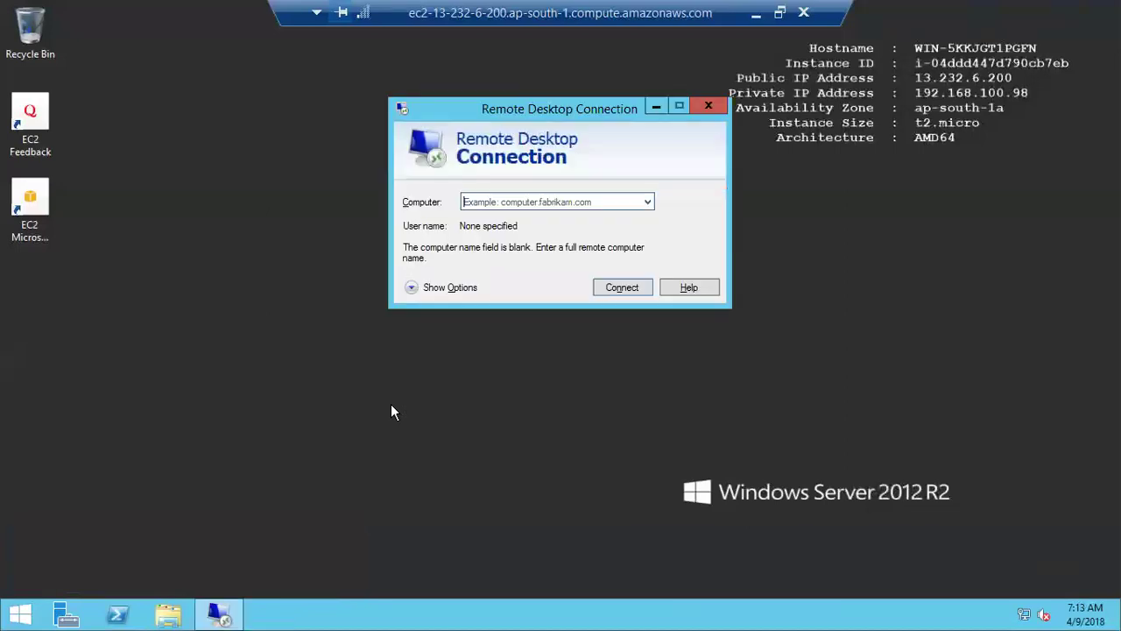
pyautogui.hotkey('ctrl', 'v')
pyautogui.press('Return')
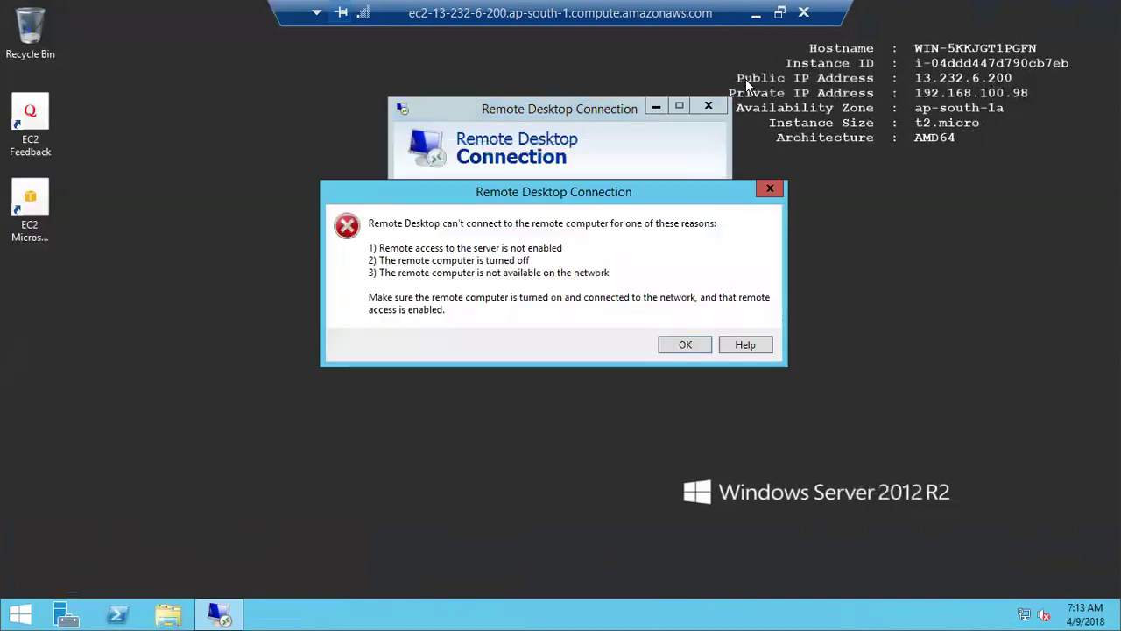
pyautogui.click(672, 347)
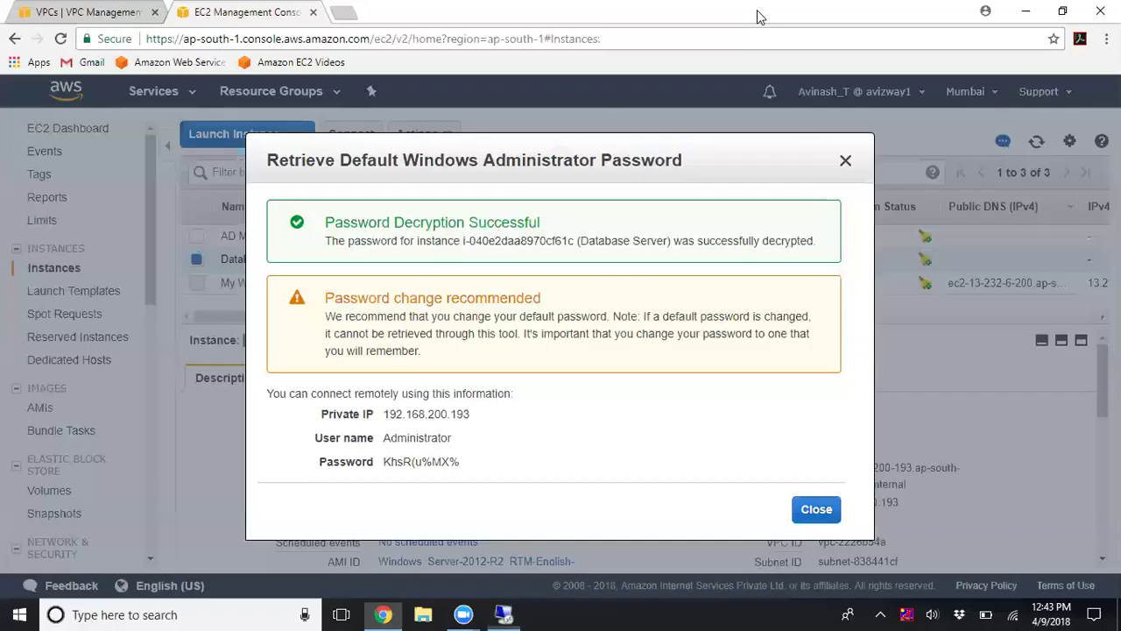
# Retry the remote desktop connection from My Web Server to 192.168.200.193
pyautogui.click(756, 12)
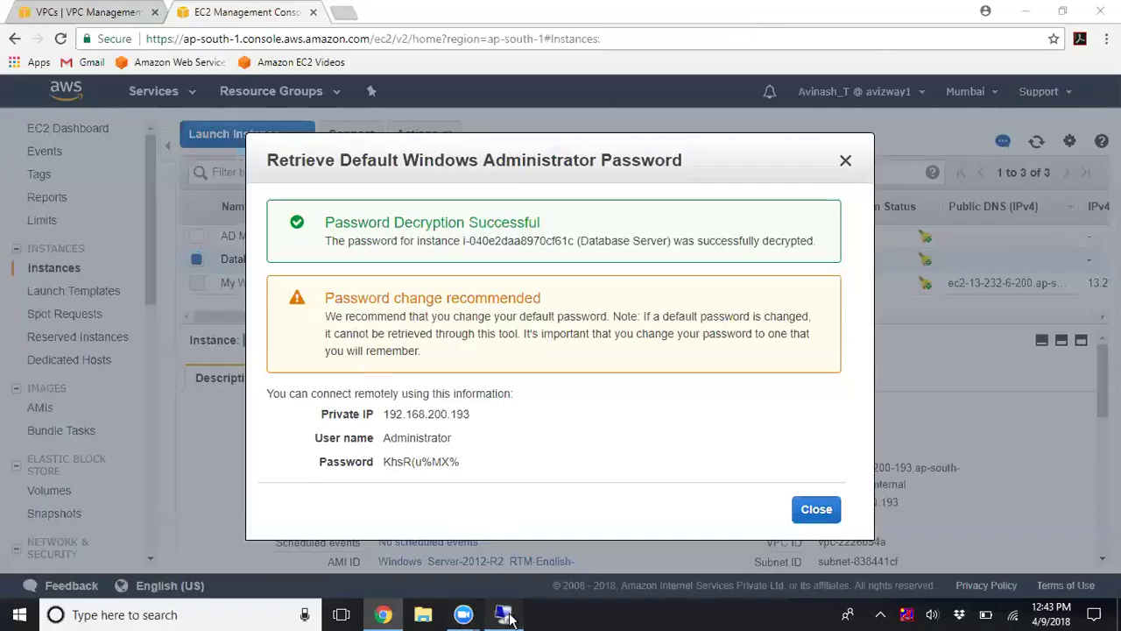
pyautogui.click(504, 614)
pyautogui.click(621, 282)
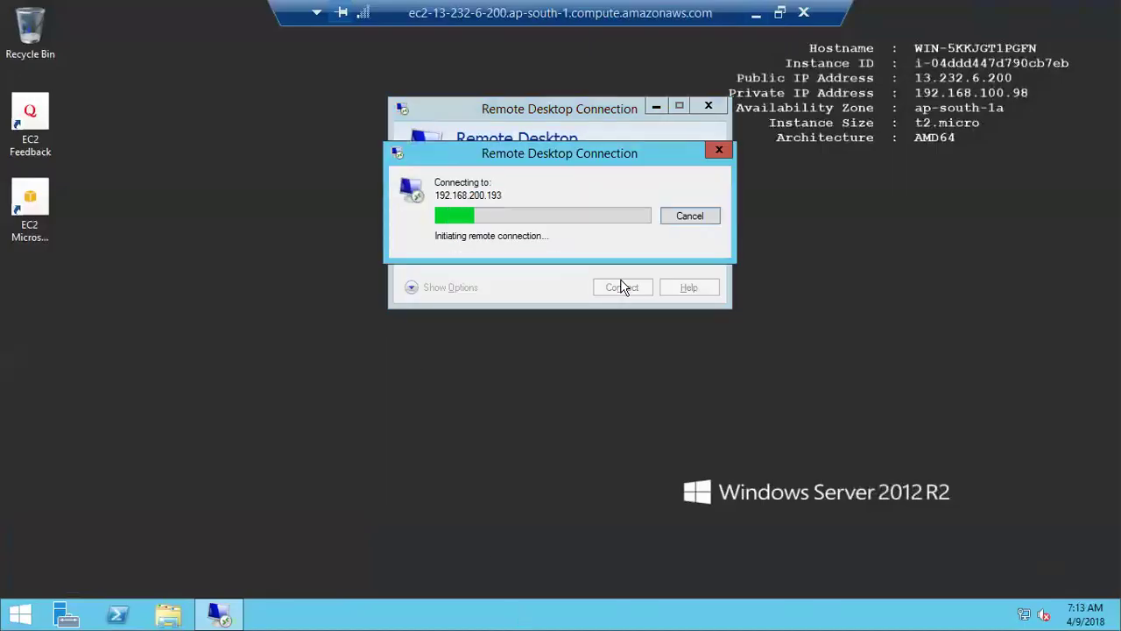
# Back in the EC2 console, change the port 3389 inbound source of the Database Server's launch-wizard-1 security group to Anywhere
pyautogui.click(758, 11)
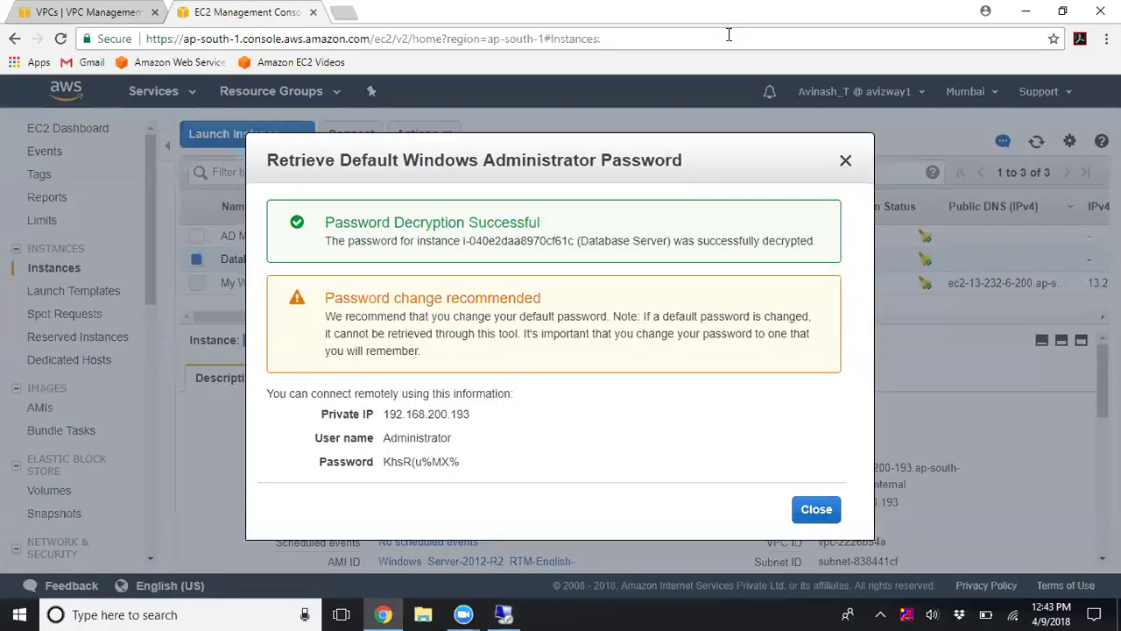
pyautogui.click(814, 508)
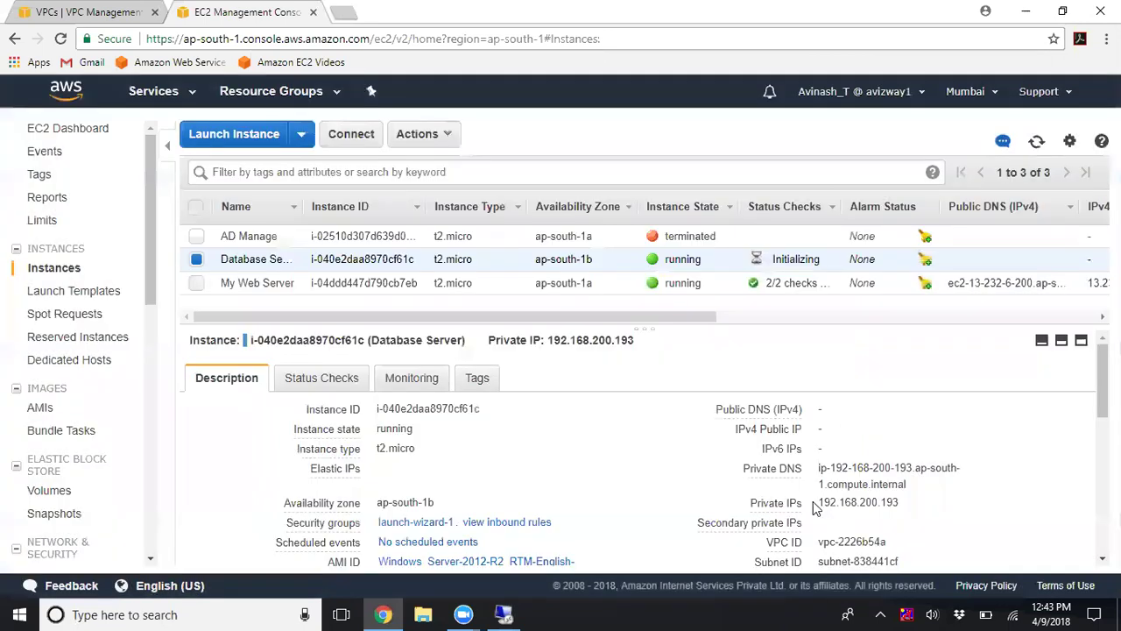
pyautogui.click(415, 523)
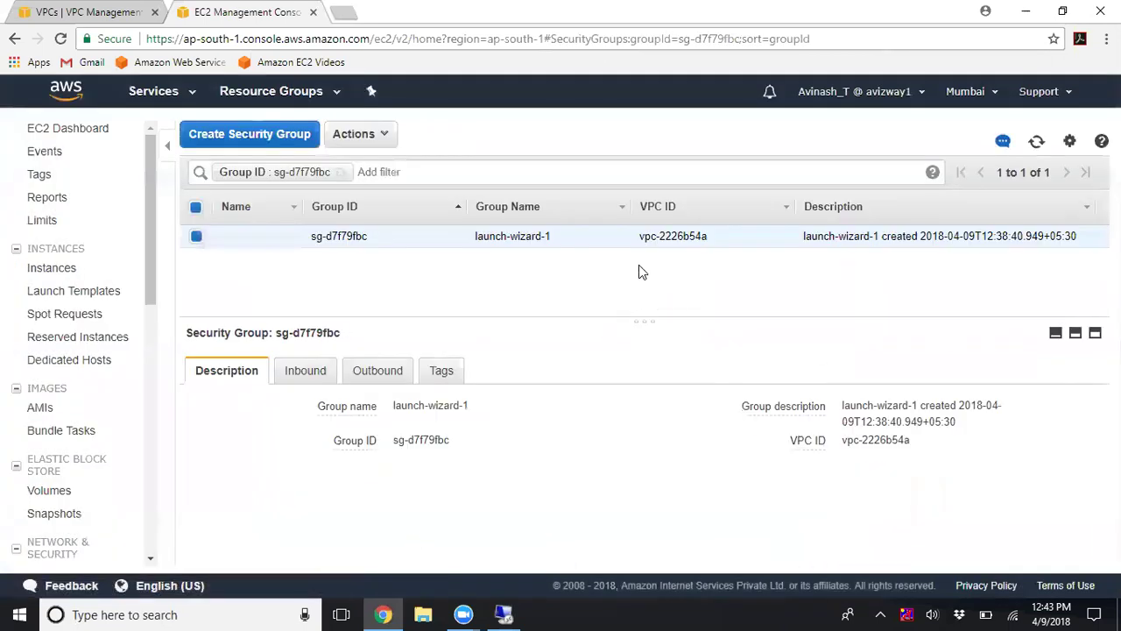
pyautogui.click(298, 373)
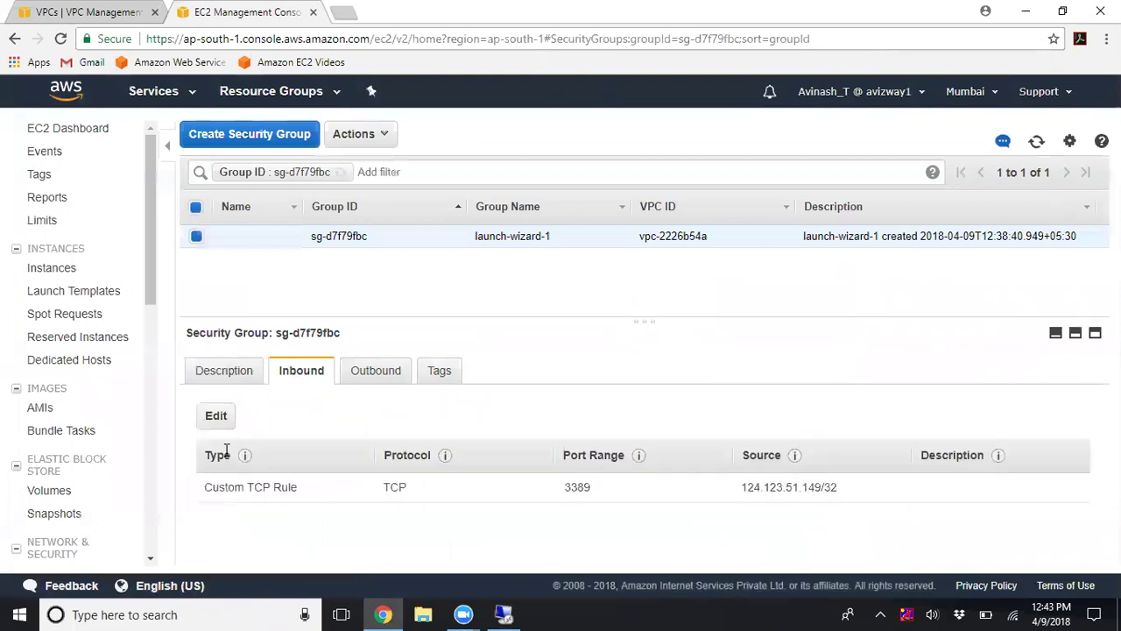
pyautogui.click(215, 417)
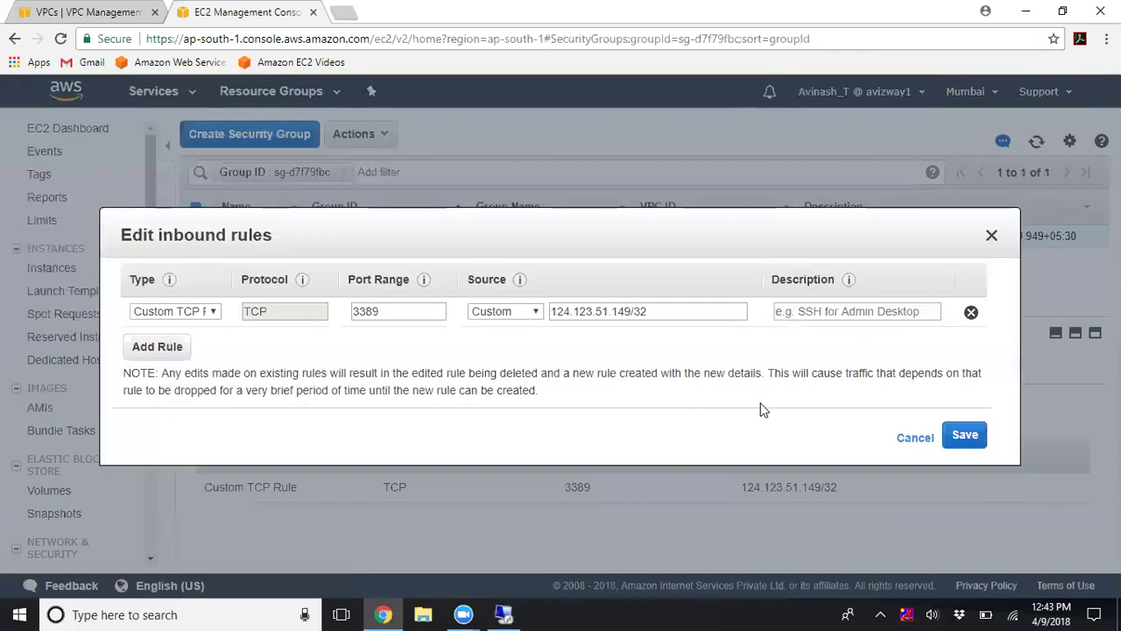
pyautogui.click(530, 316)
pyautogui.click(521, 359)
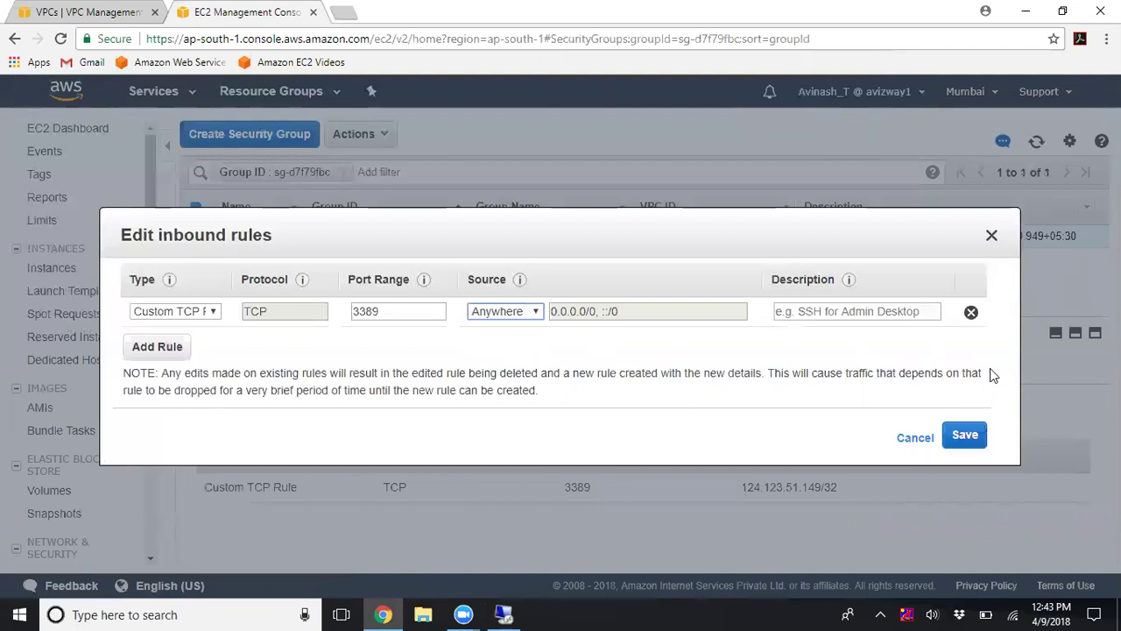
pyautogui.click(965, 435)
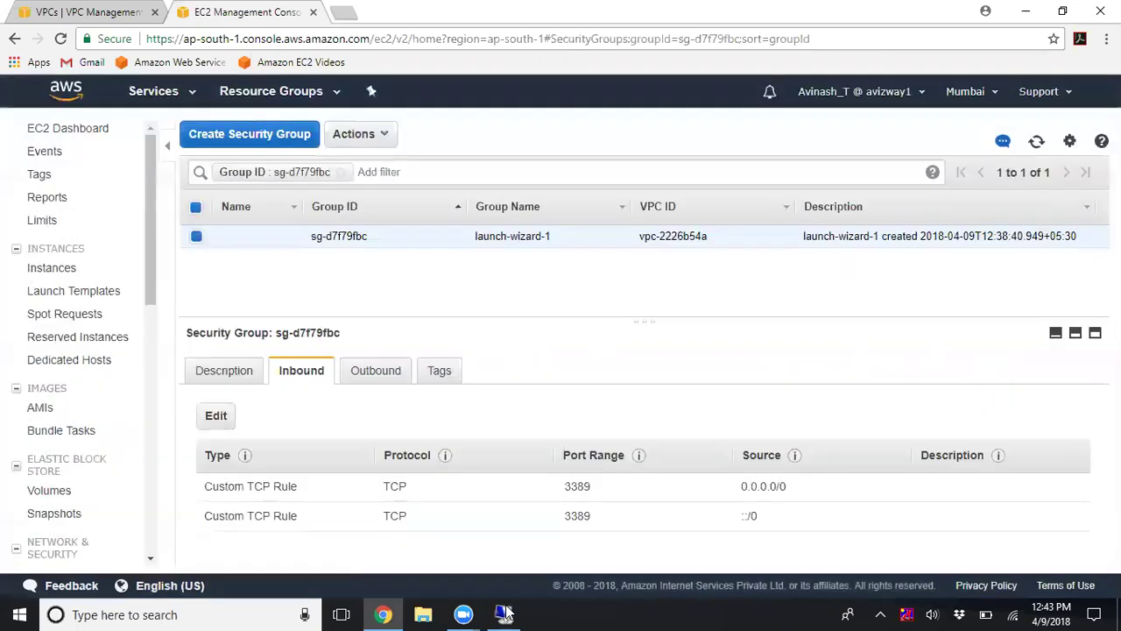
# From My Web Server's session, reconnect to 192.168.200.193 and enter administrator as the user name
pyautogui.click(505, 614)
pyautogui.click(690, 347)
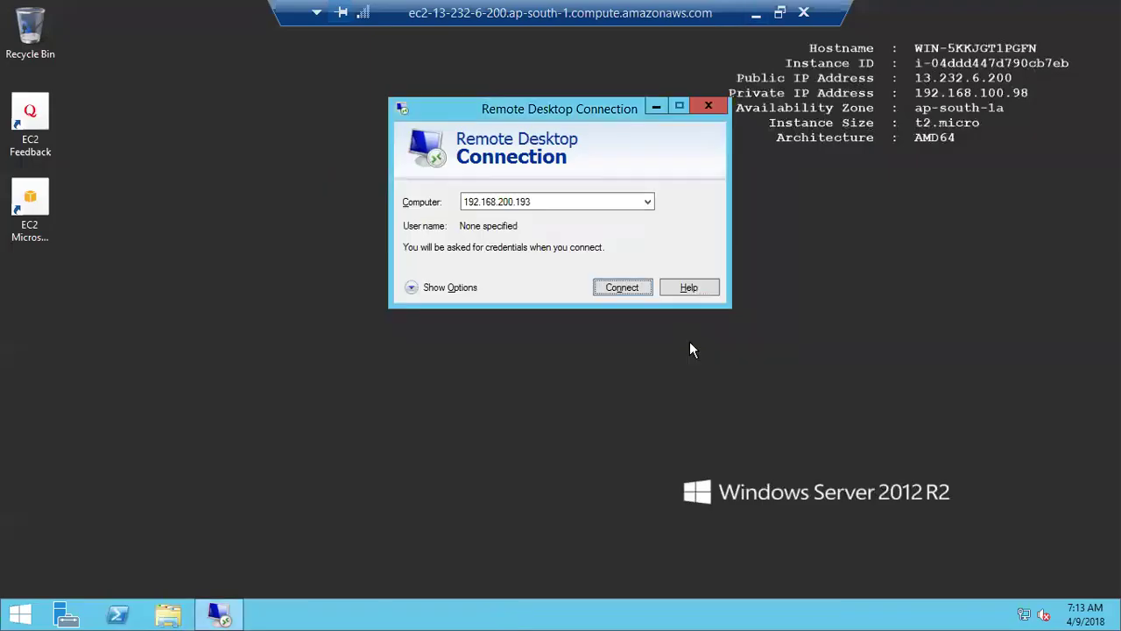
pyautogui.click(620, 289)
pyautogui.click(496, 143)
pyautogui.write('administrator')
pyautogui.press('Tab')
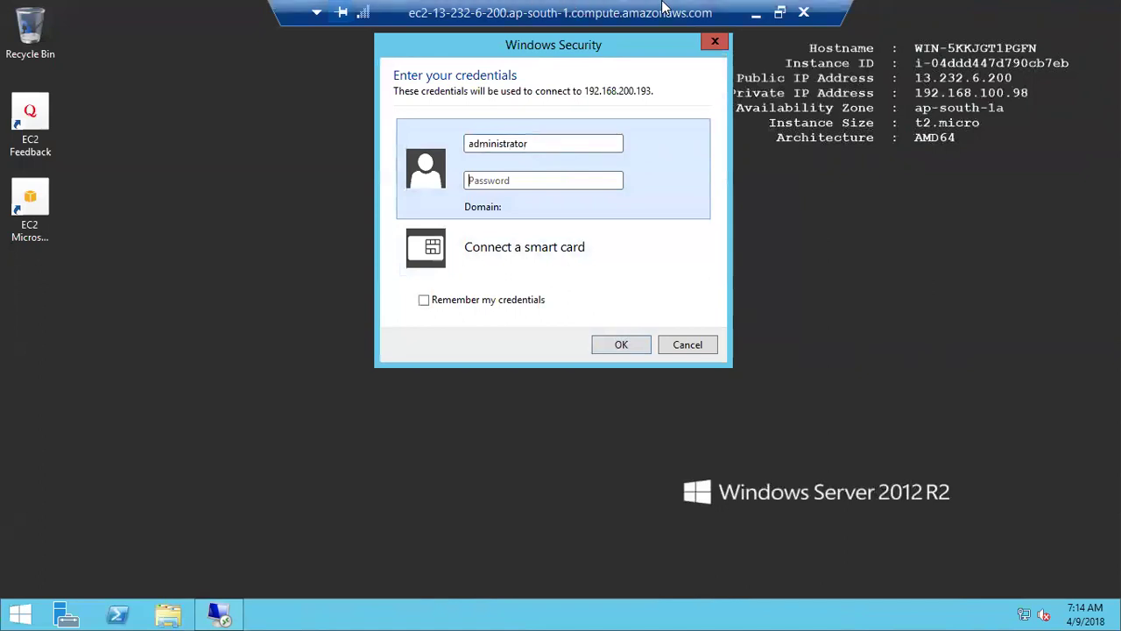
# Return to the EC2 instances list and decrypt the Database Server's Windows password again with linuxKP.pem
pyautogui.click(756, 12)
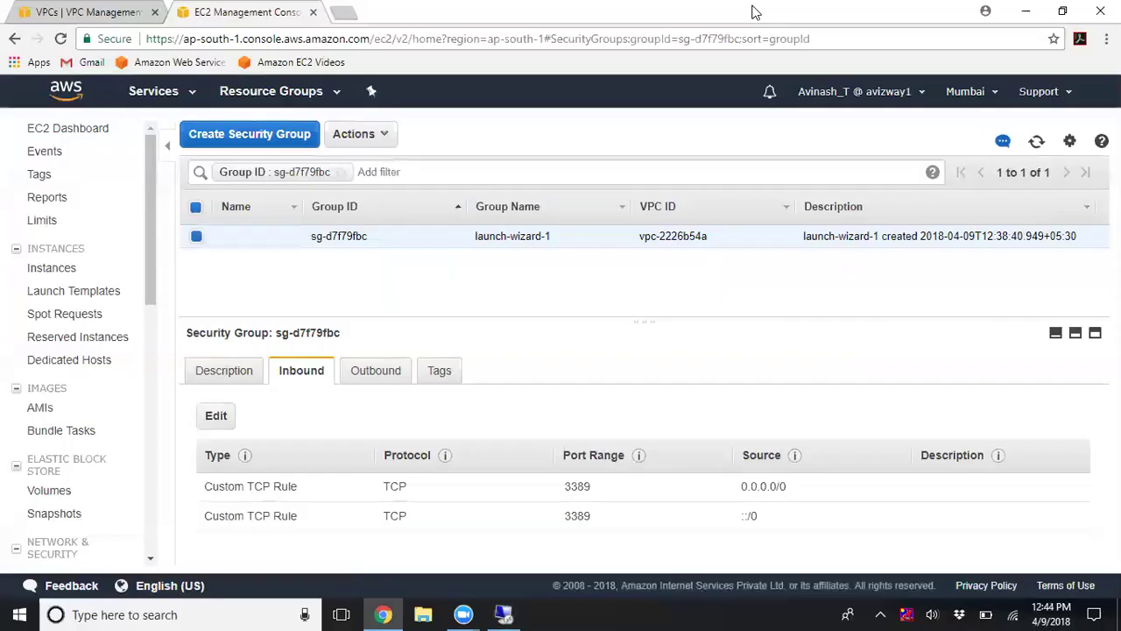
pyautogui.click(41, 273)
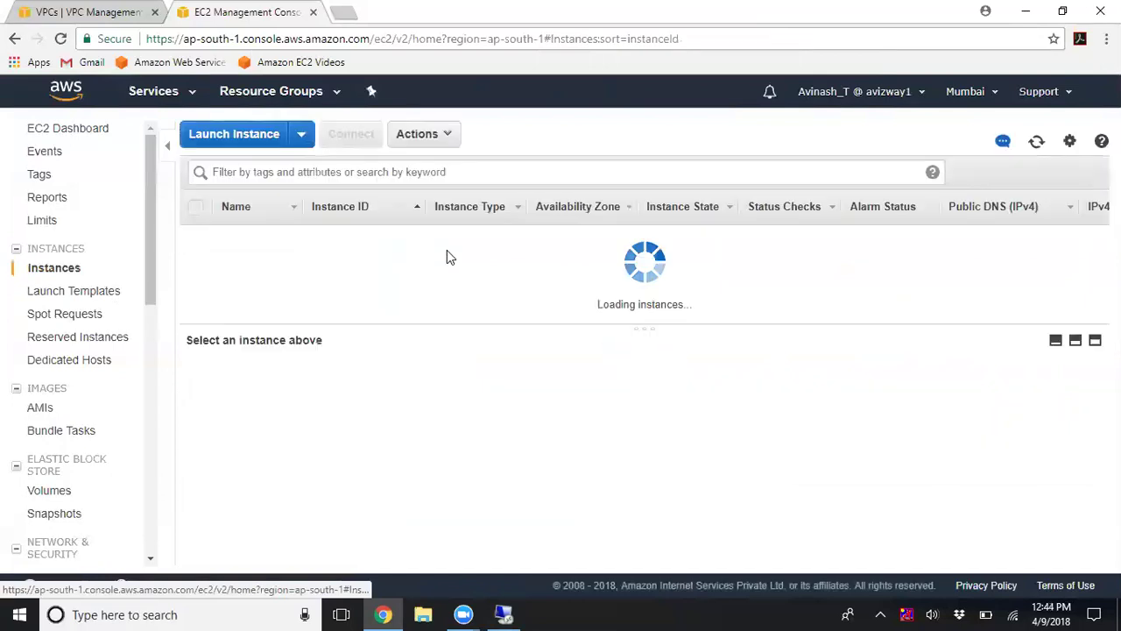
pyautogui.click(417, 134)
pyautogui.click(196, 259)
pyautogui.click(417, 134)
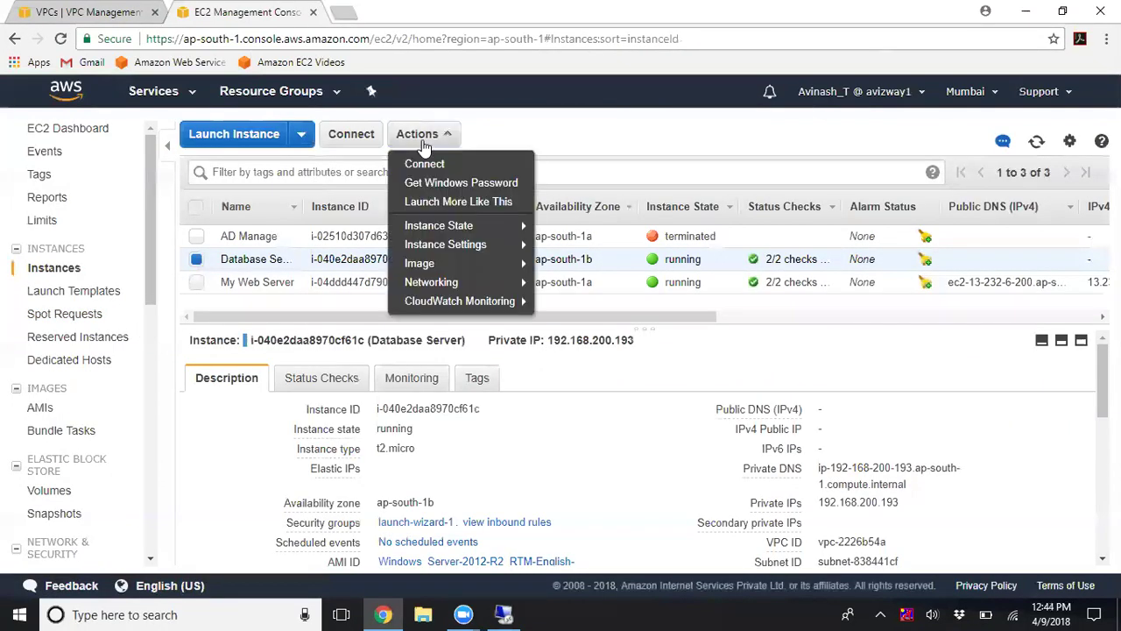
pyautogui.click(496, 184)
pyautogui.click(408, 356)
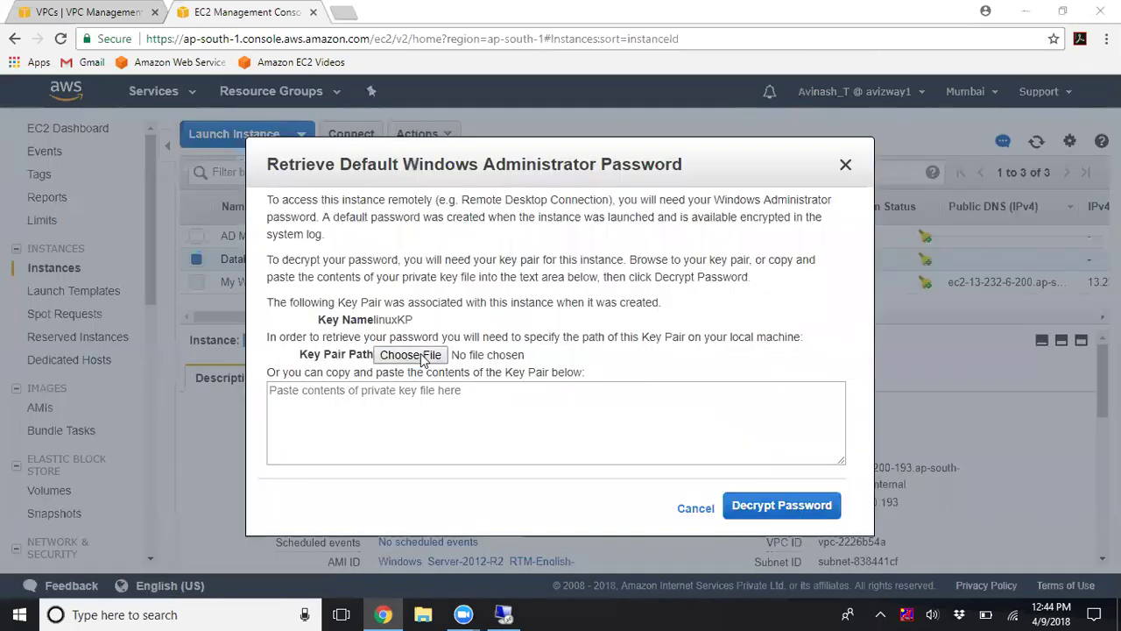
pyautogui.write('l')
pyautogui.press('Down')
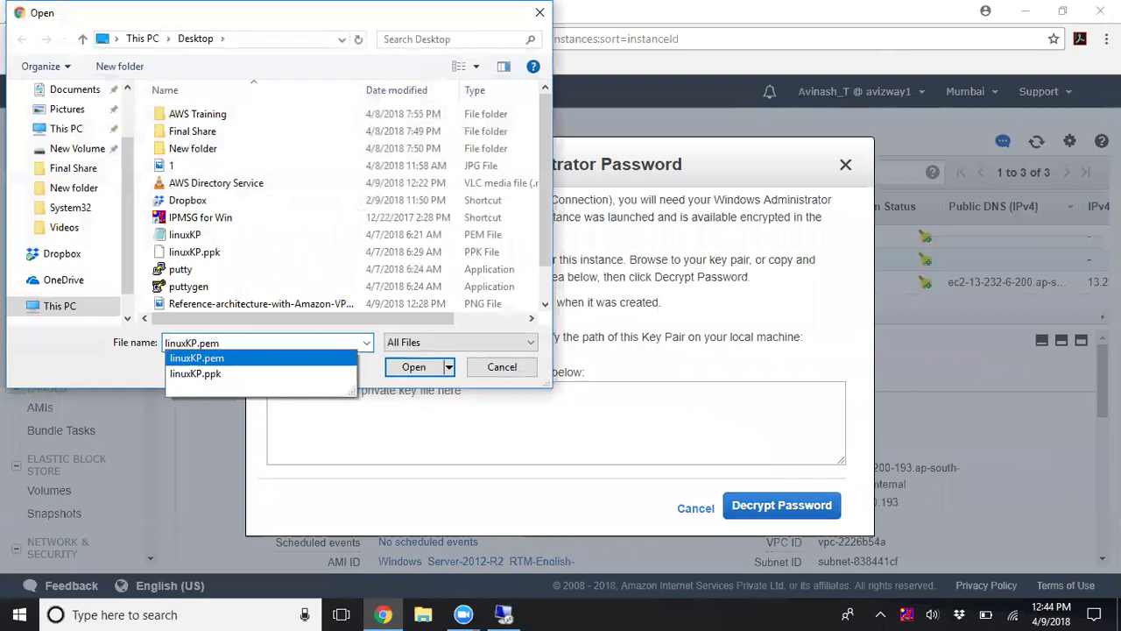
pyautogui.press('Return')
pyautogui.click(736, 504)
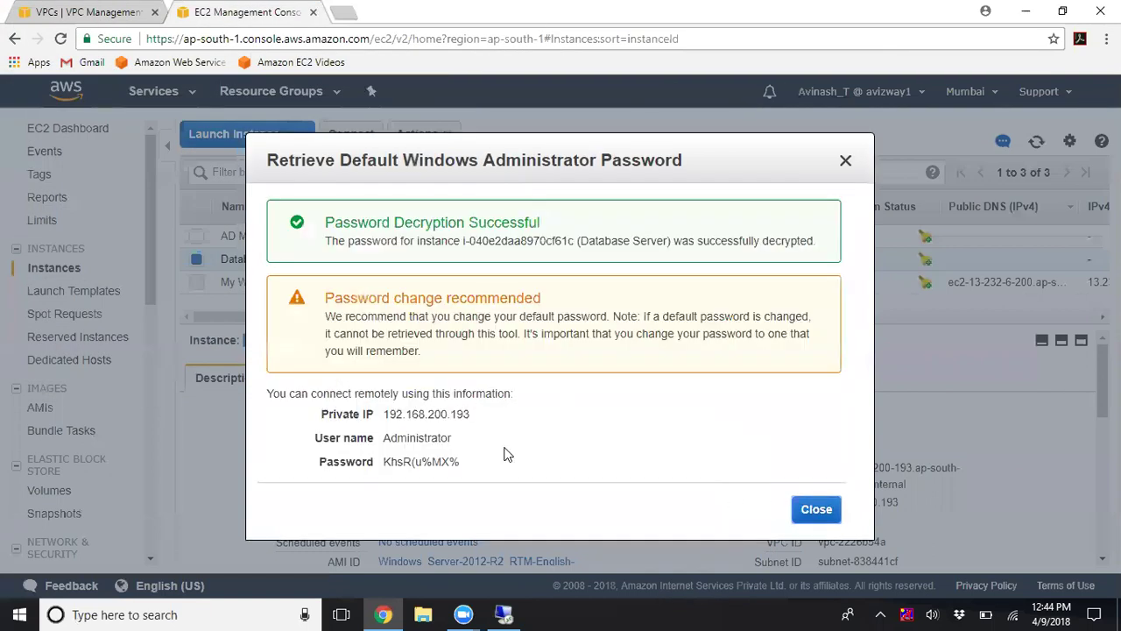
# Copy the Database Server's decrypted administrator password into the 192.168.200.193 credentials prompt and sign in, accepting the connection
pyautogui.moveTo(384, 462); pyautogui.dragTo(473, 464)
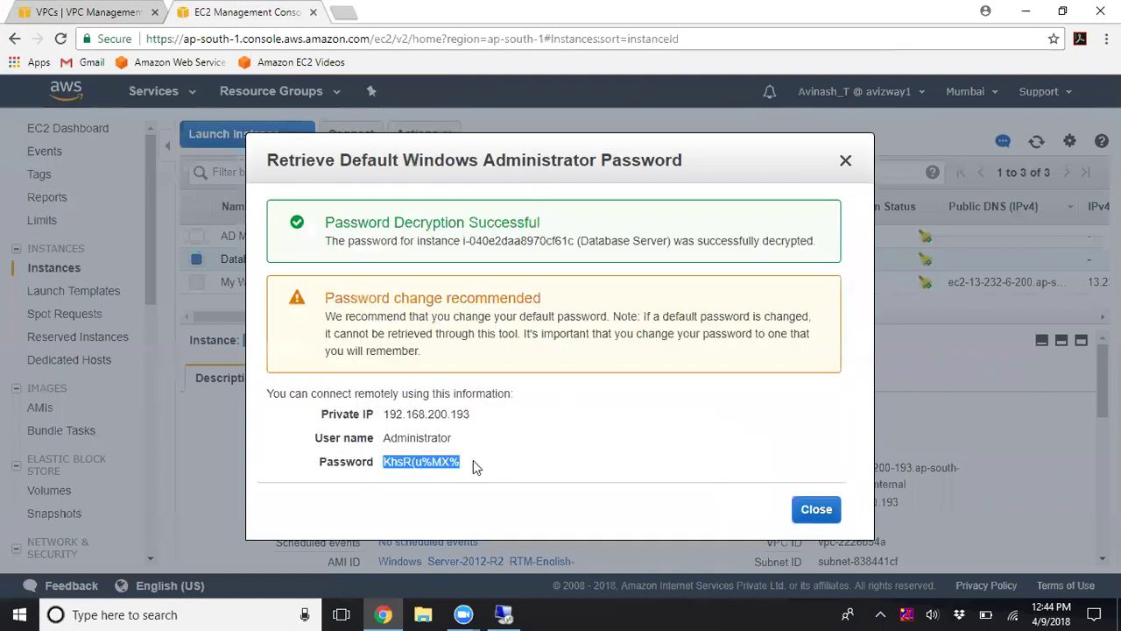
pyautogui.click(504, 614)
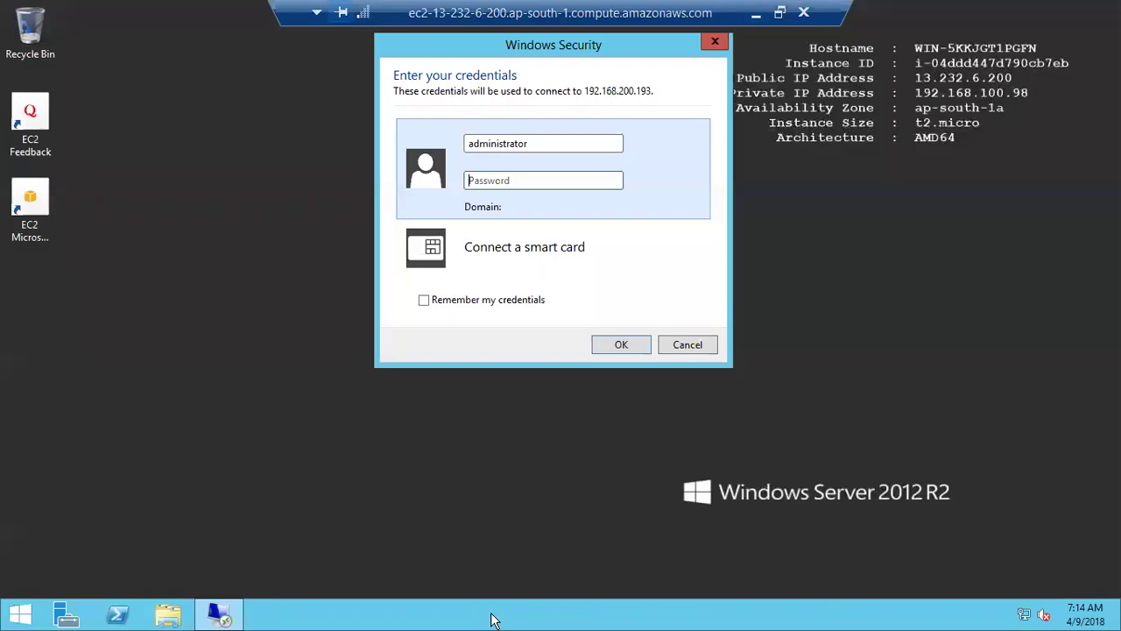
pyautogui.hotkey('ctrl', 'v')
pyautogui.press('Return')
pyautogui.click(616, 345)
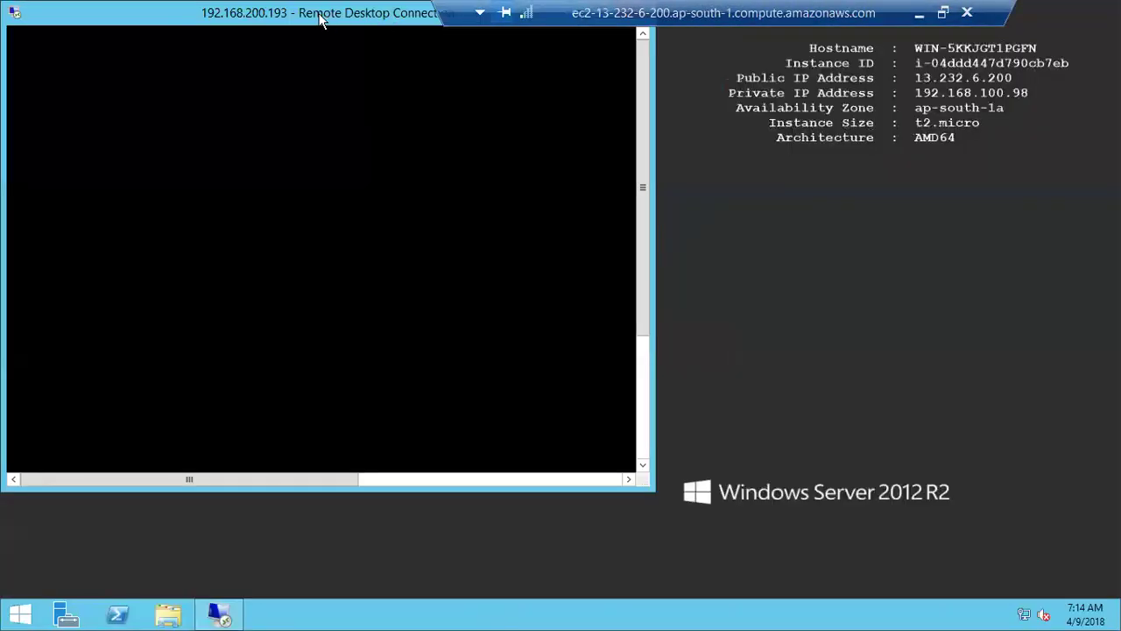
# Compare the server details on the 192.168.200.193 and My Web Server desktops by switching the nested session between windowed and full-screen view
pyautogui.moveTo(321, 21)
pyautogui.mouseDown()
pyautogui.moveTo(325, 42)
pyautogui.moveTo(325, 29)
pyautogui.mouseUp()
pyautogui.doubleClick(325, 29)
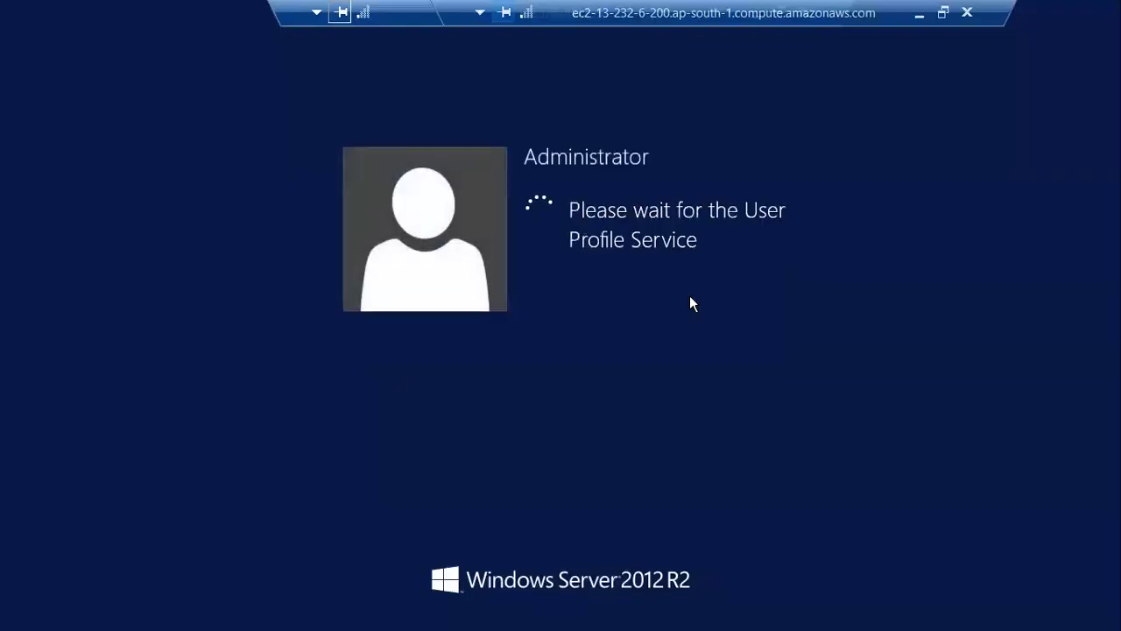
pyautogui.moveTo(391, 24); pyautogui.dragTo(272, 35)
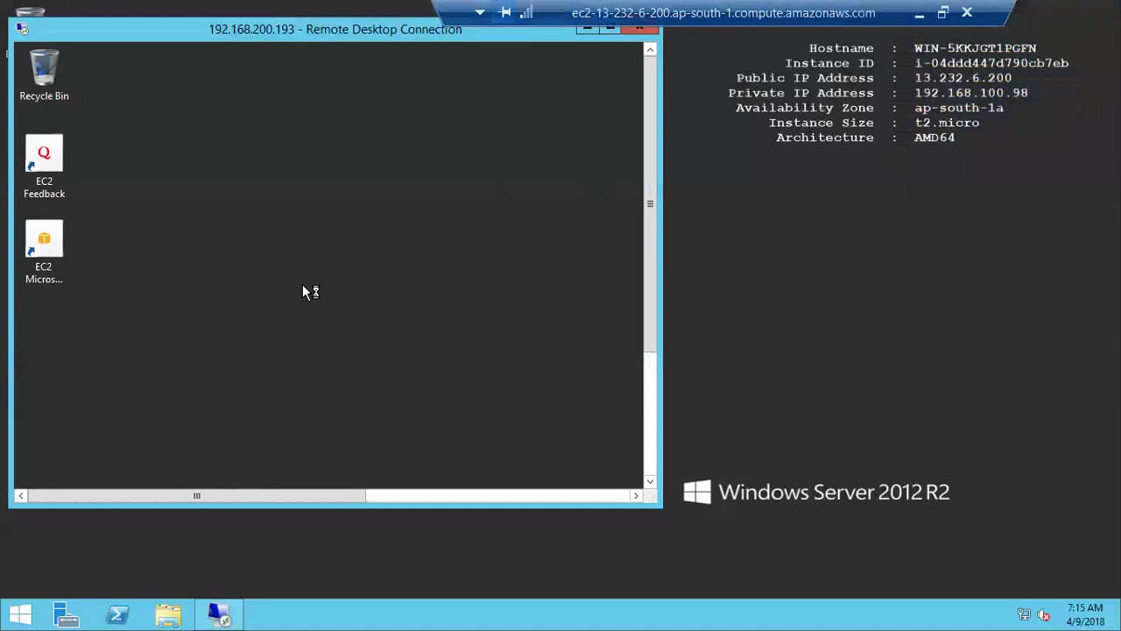
pyautogui.doubleClick(225, 39)
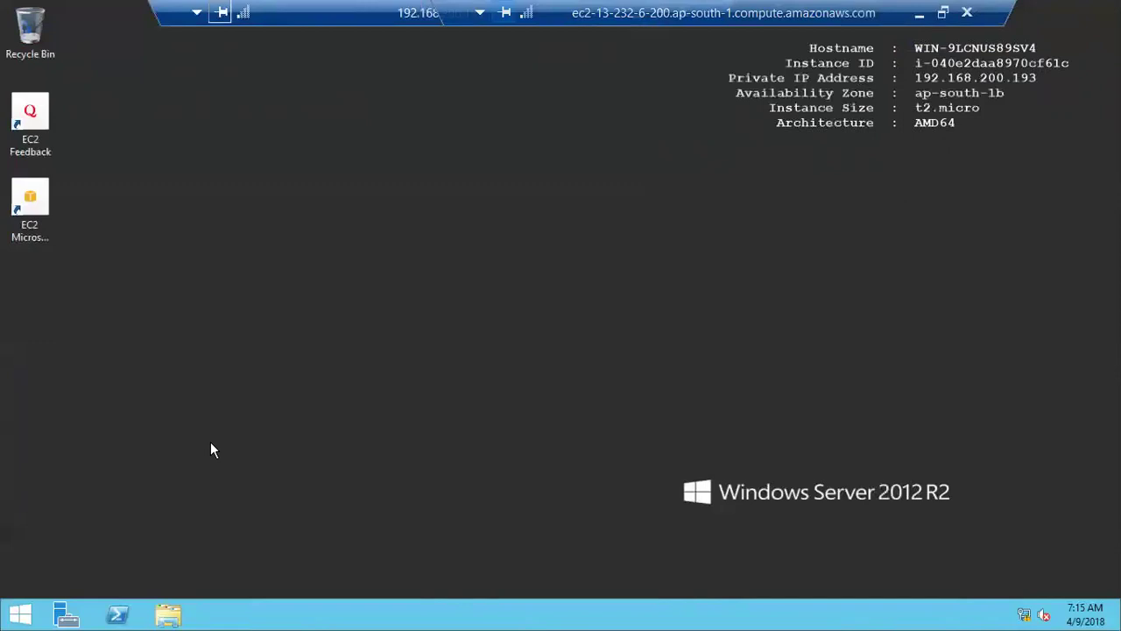
pyautogui.doubleClick(318, 15)
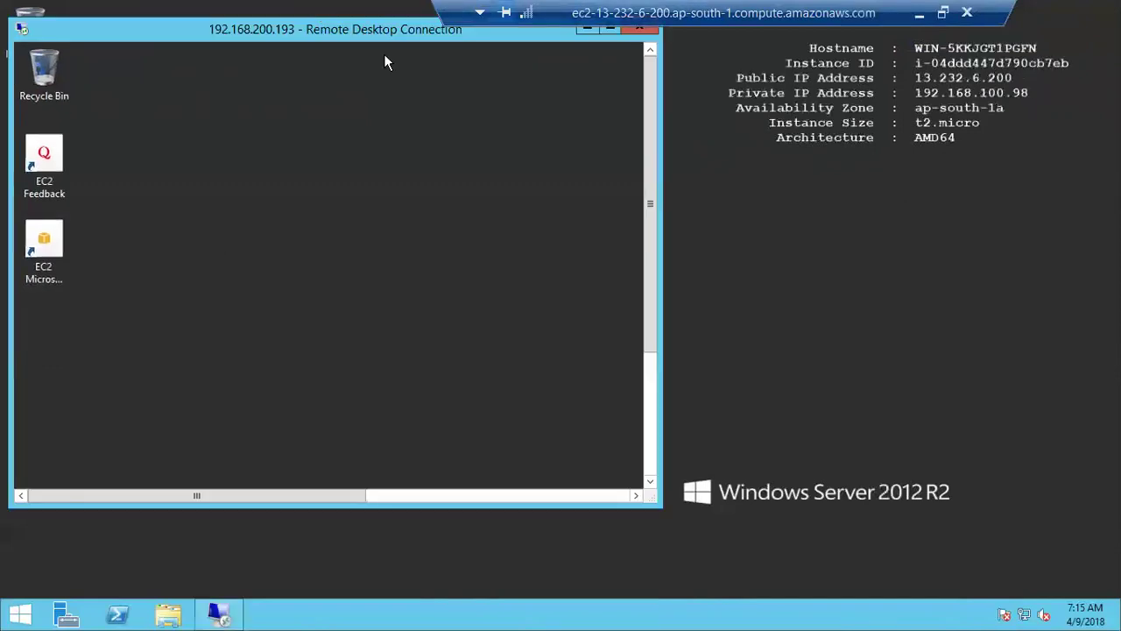
pyautogui.moveTo(370, 33); pyautogui.dragTo(372, 103)
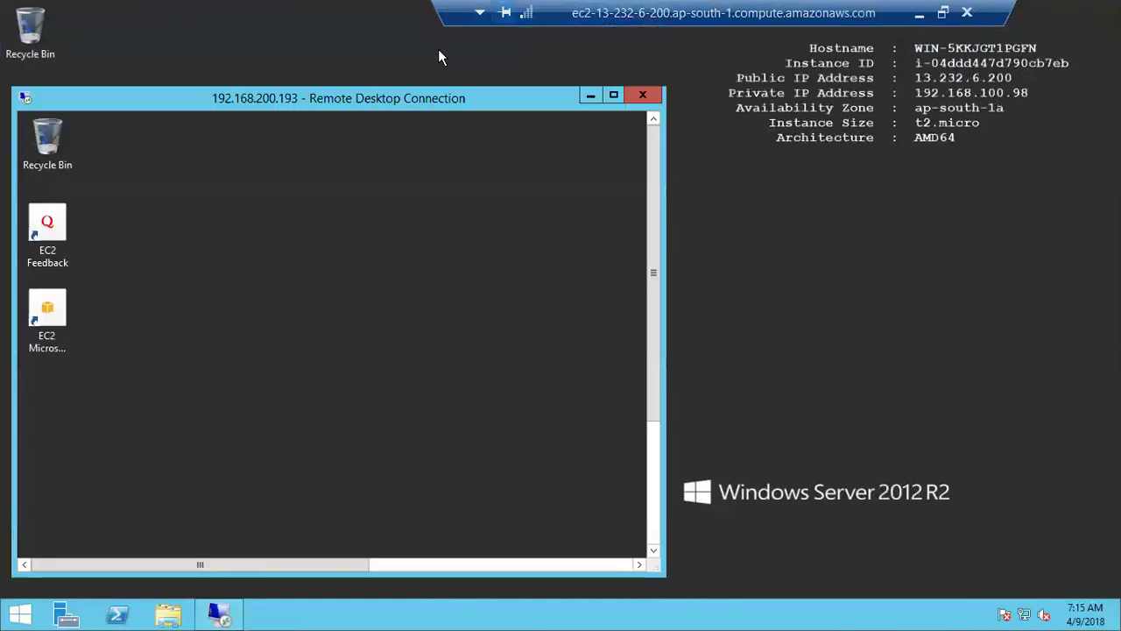
pyautogui.doubleClick(407, 100)
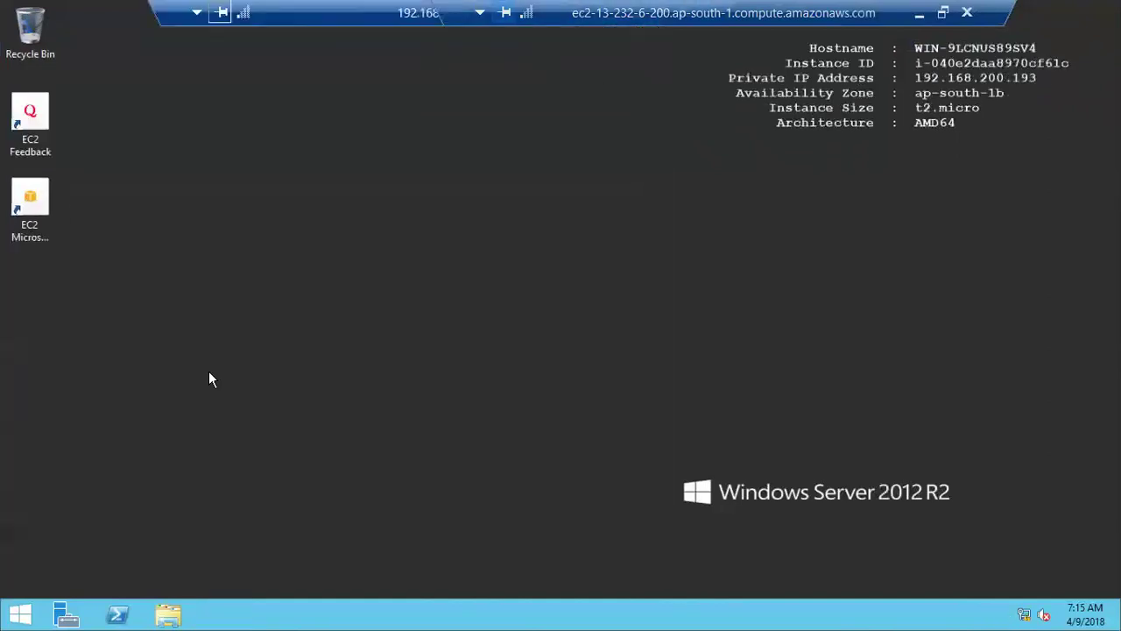
# On the Database Server, turn off IE Enhanced Security Configuration in Server Manager's Local Server properties
pyautogui.click(68, 613)
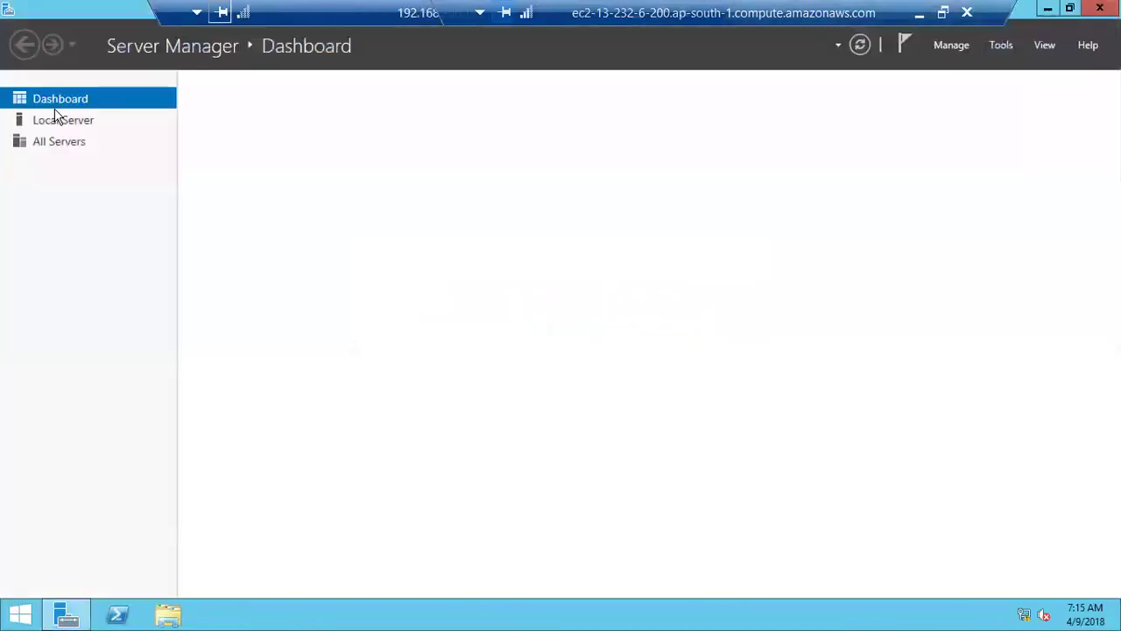
pyautogui.click(73, 126)
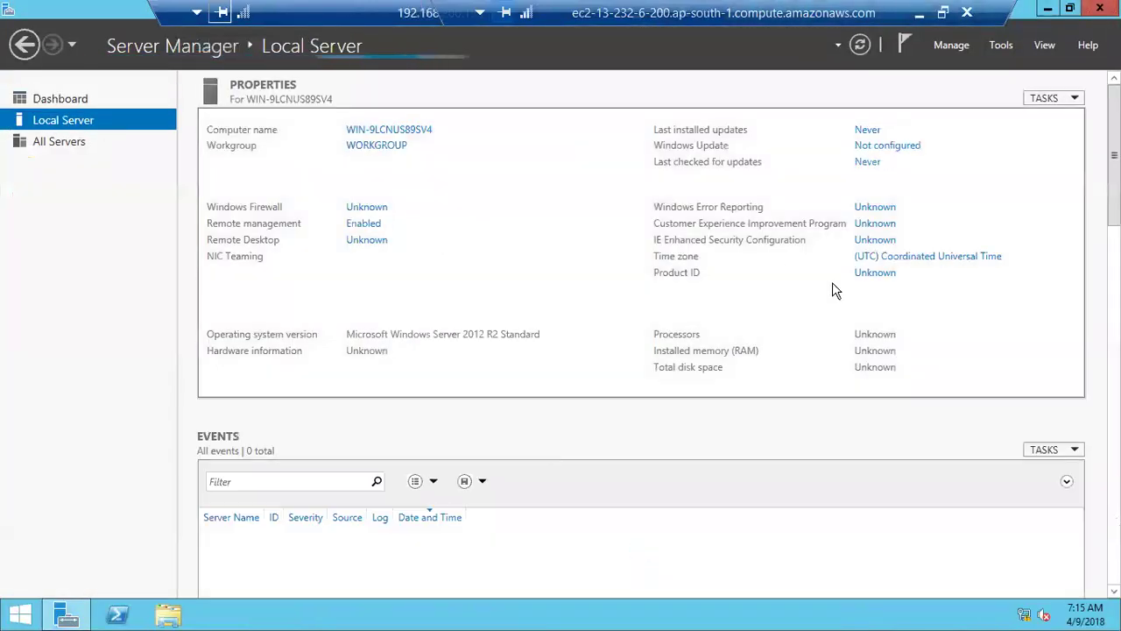
pyautogui.click(862, 241)
pyautogui.click(454, 284)
pyautogui.click(621, 466)
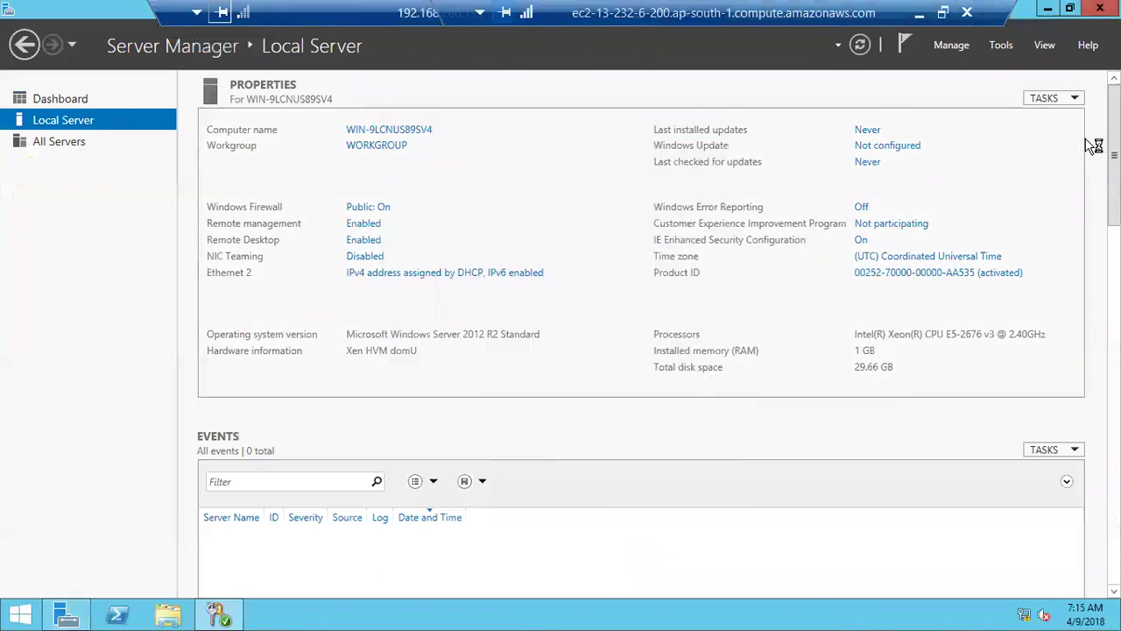
# Test internet access from the Database Server by browsing to google.com in Internet Explorer, and dismiss the Protected mode notice
pyautogui.press('super+d')
pyautogui.click(19, 615)
pyautogui.click(265, 381)
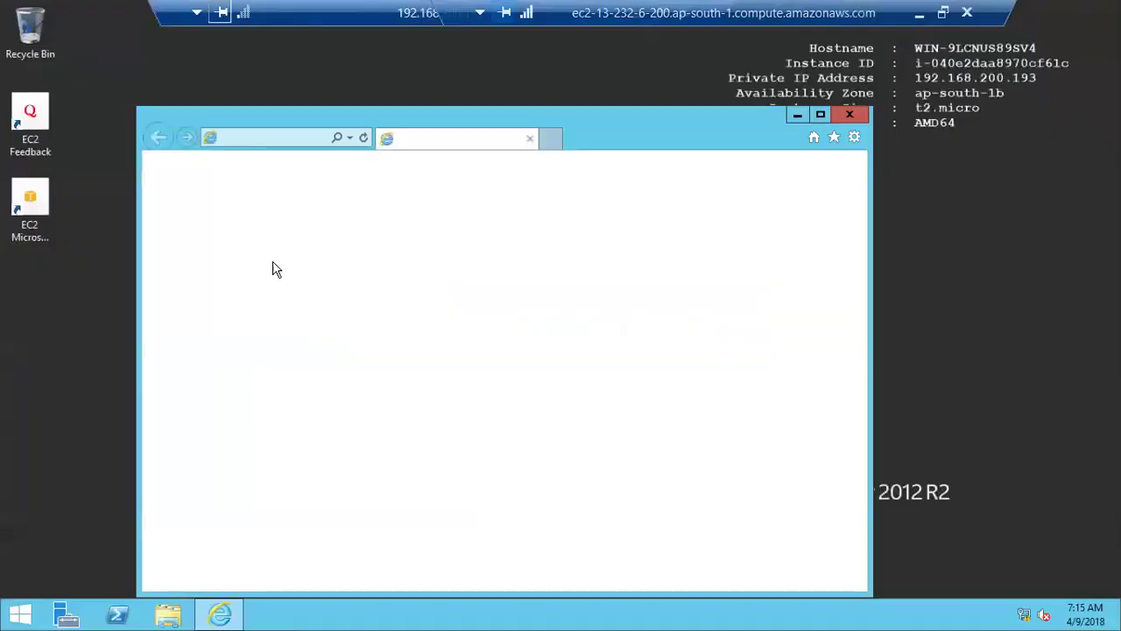
pyautogui.click(261, 137)
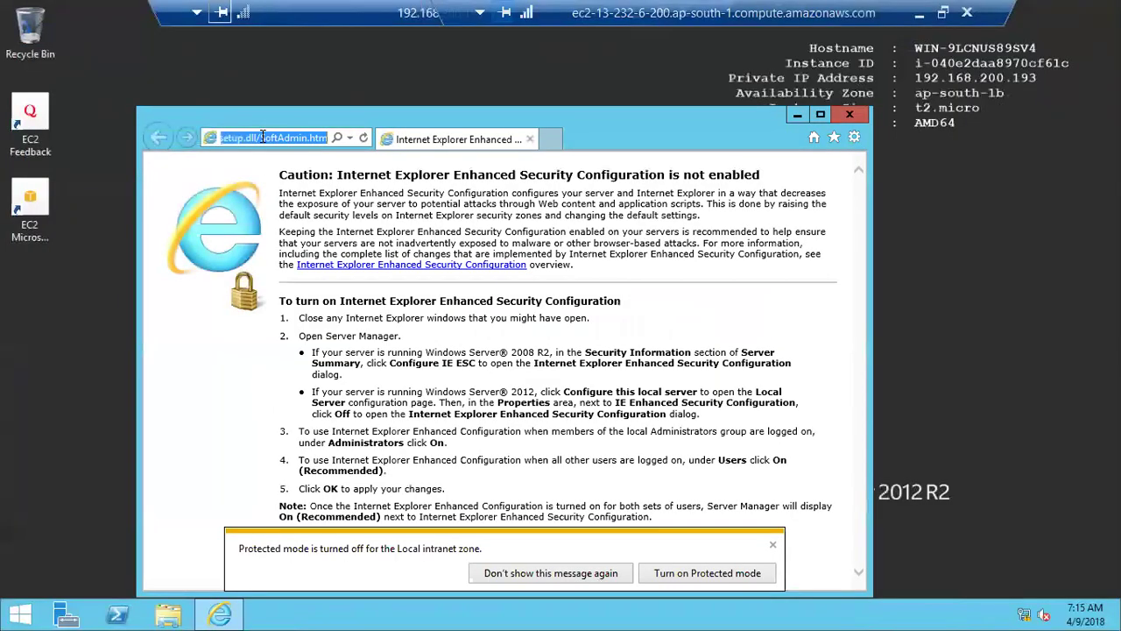
pyautogui.write('google.com')
pyautogui.press('Return')
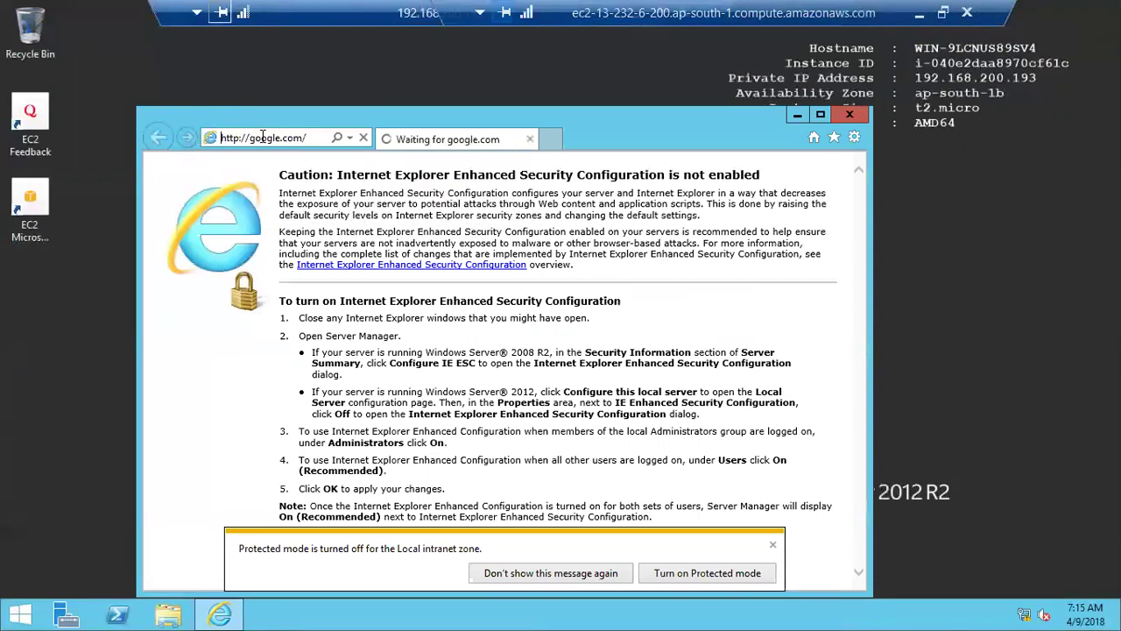
pyautogui.click(772, 546)
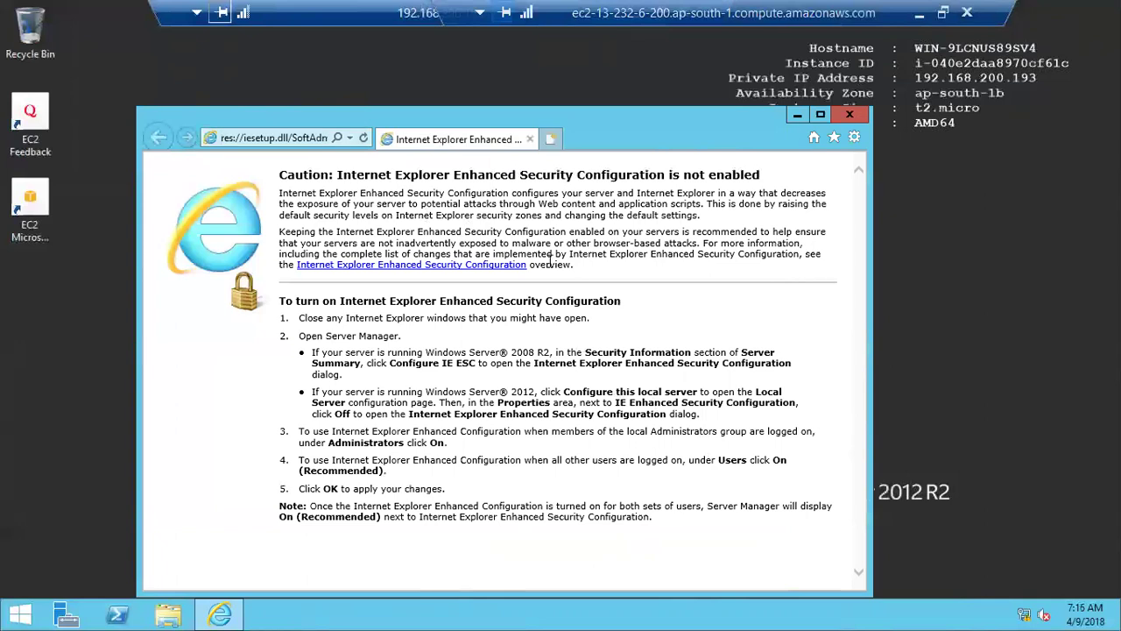
# Return from the remote sessions to the EC2 console, close the retrieved password dialog and deselect the Database Server
pyautogui.doubleClick(289, 16)
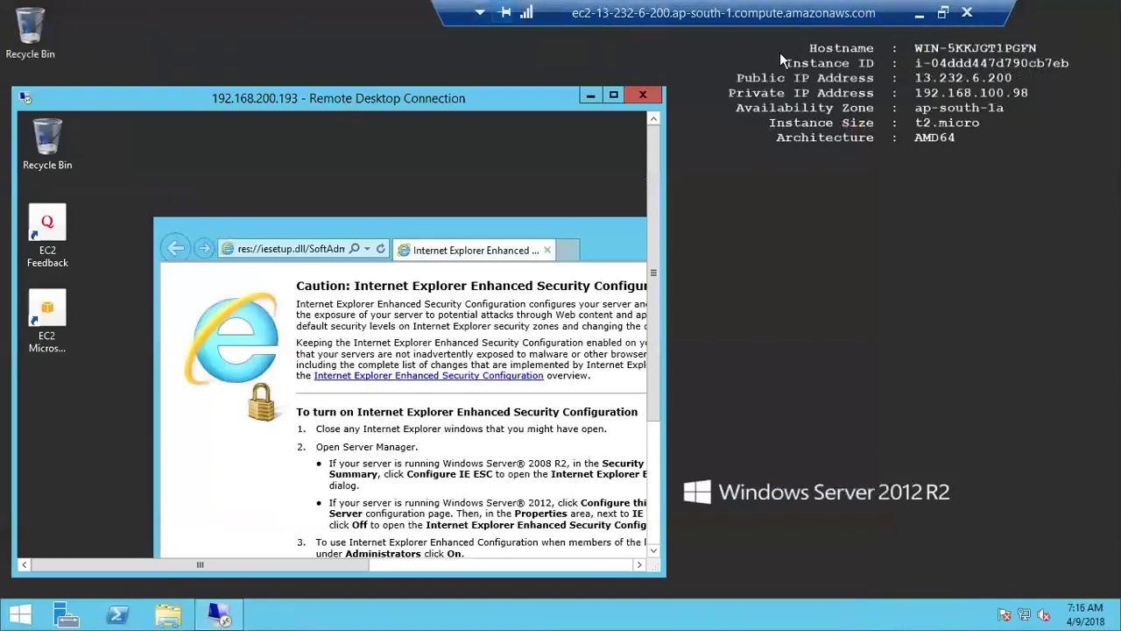
pyautogui.click(920, 12)
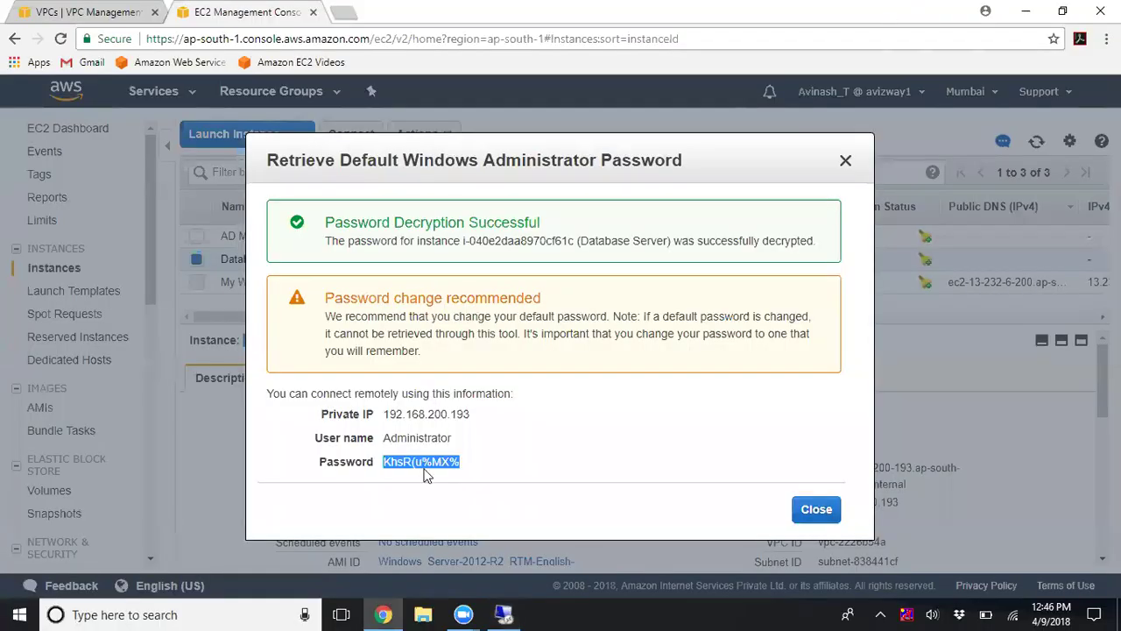
pyautogui.click(820, 511)
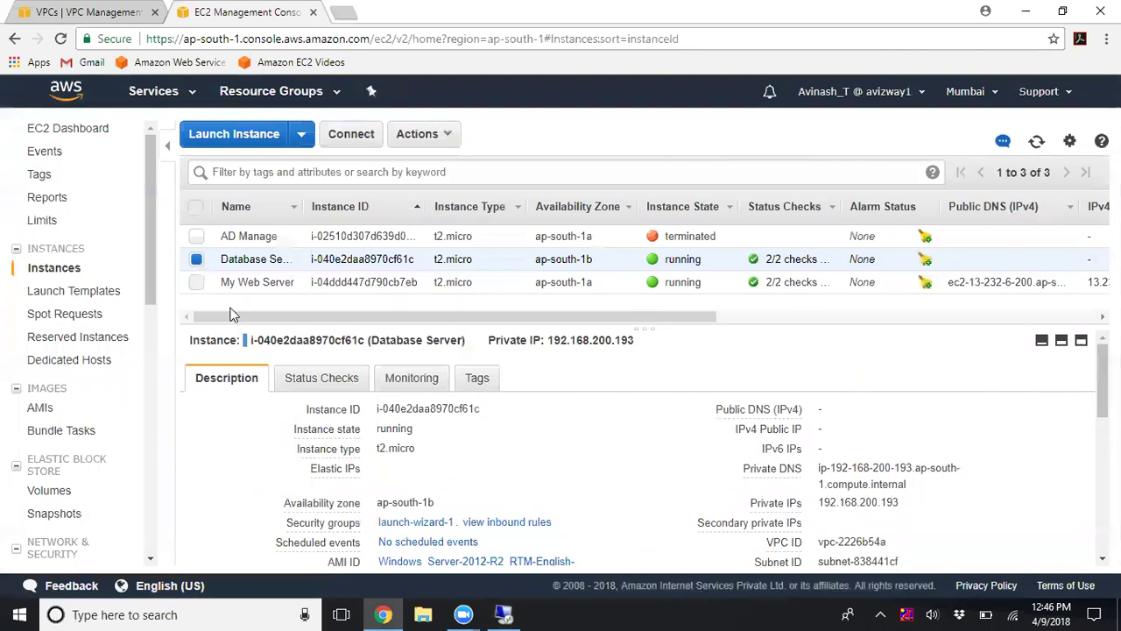
pyautogui.click(196, 261)
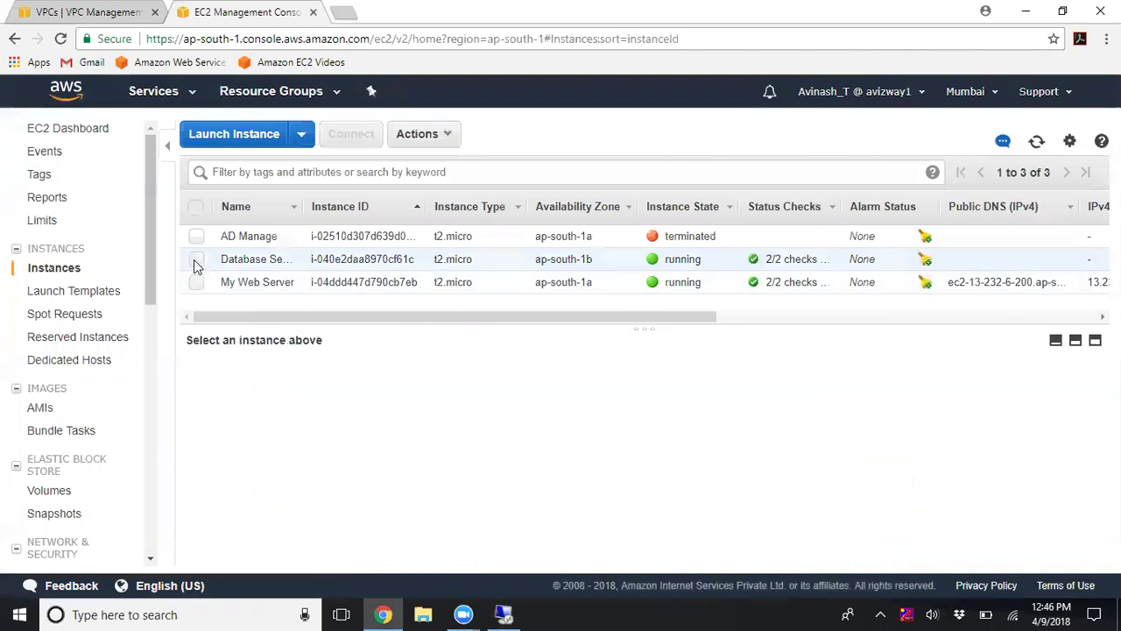
# Start launching an instance from the community AMI amzn-ami-vpc-nat-hvm-2017.09.1-testlongids.20180307-x86_64-ebs, searching for nat
pyautogui.click(226, 135)
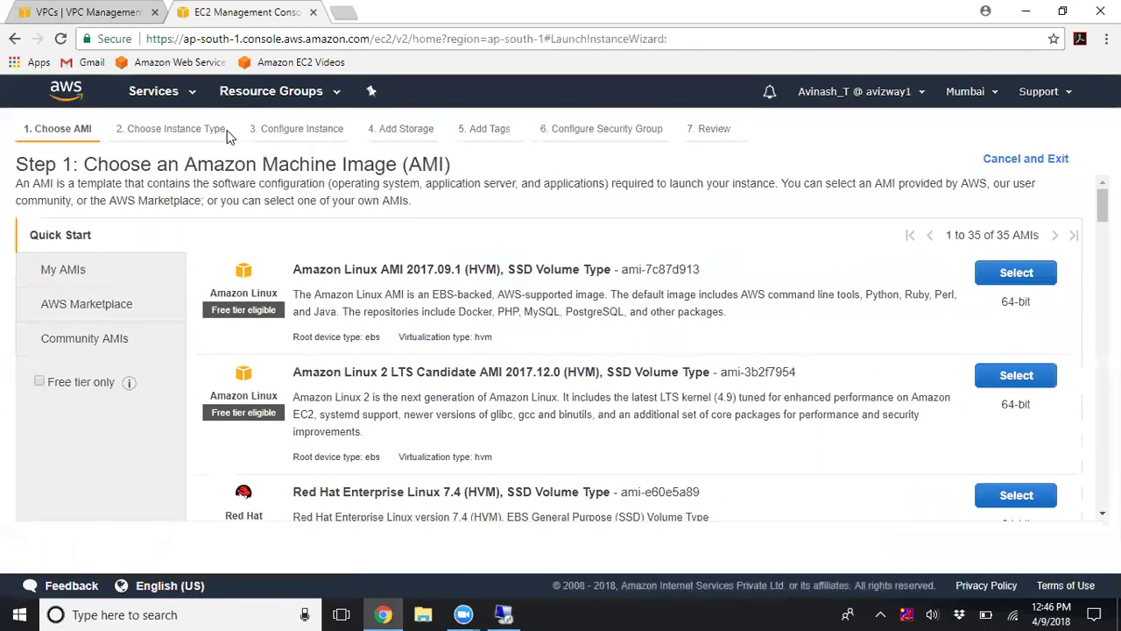
pyautogui.click(88, 338)
pyautogui.click(260, 251)
pyautogui.write('nat')
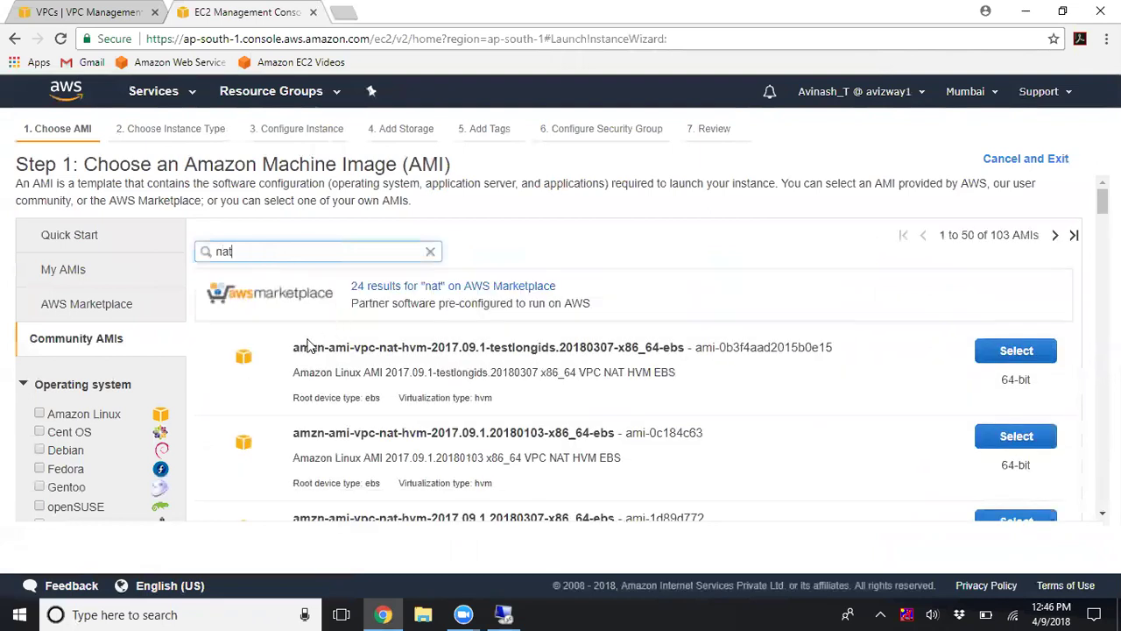
pyautogui.moveTo(302, 347); pyautogui.dragTo(436, 348)
pyautogui.click(1018, 351)
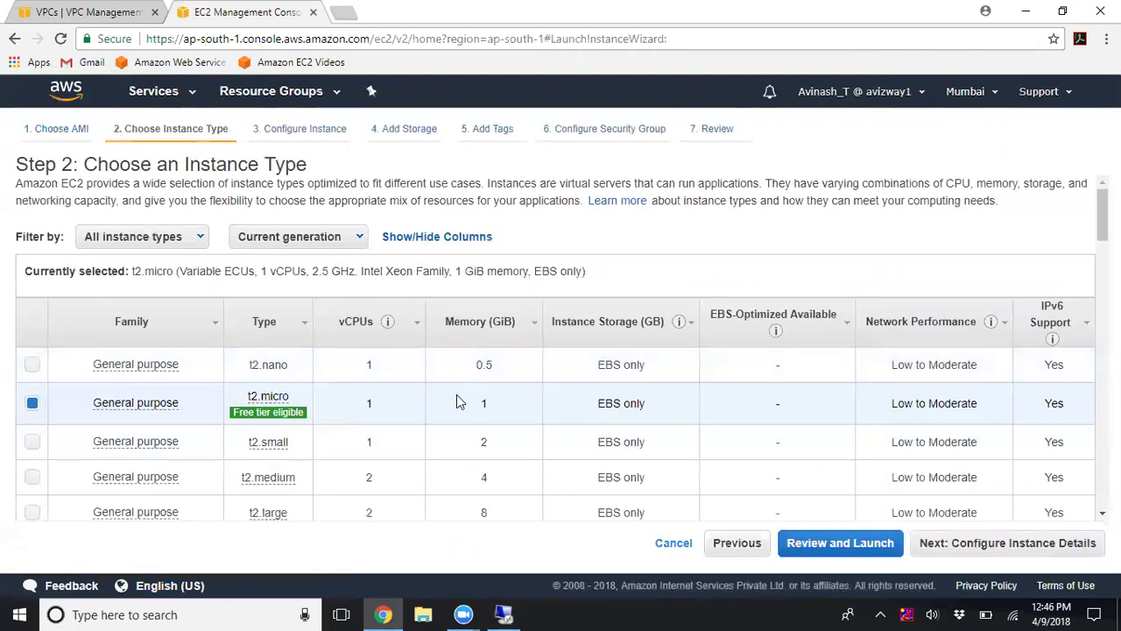
# Keep the t2.micro type and place the new instance in CustomVPC's Public Subnet in ap-south-1a
pyautogui.click(1012, 543)
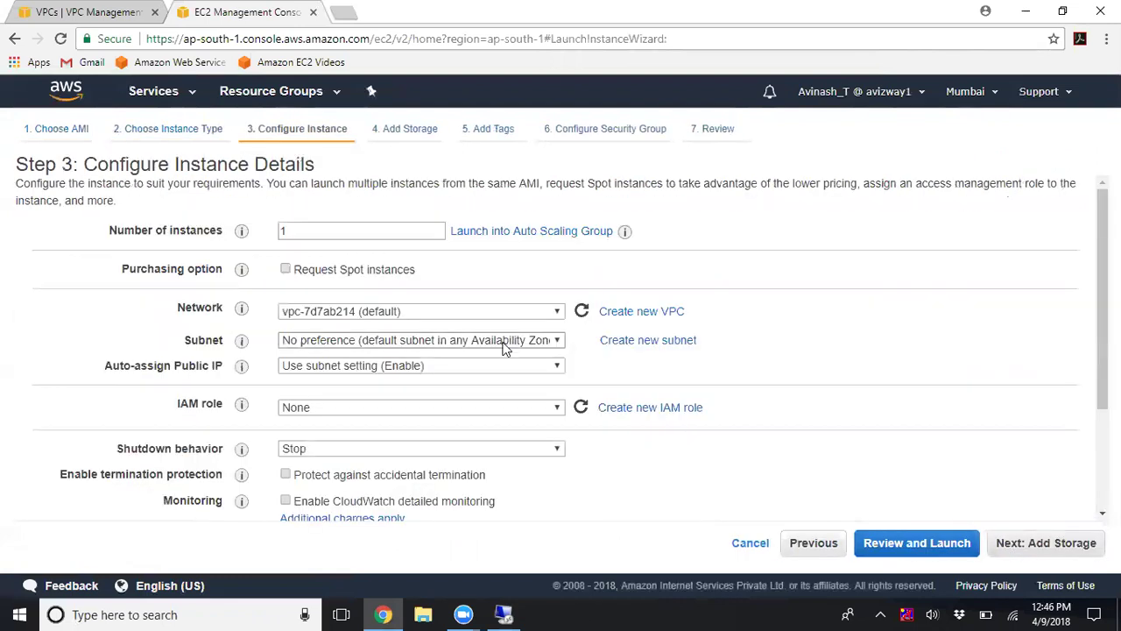
pyautogui.click(440, 313)
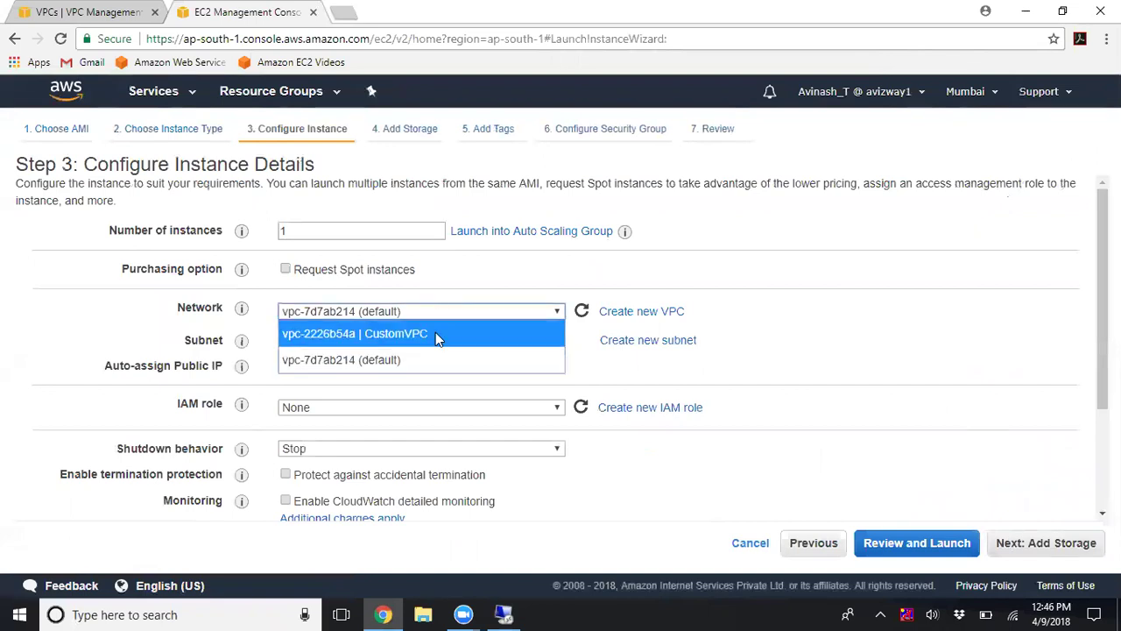
pyautogui.click(436, 333)
pyautogui.click(421, 342)
pyautogui.click(423, 364)
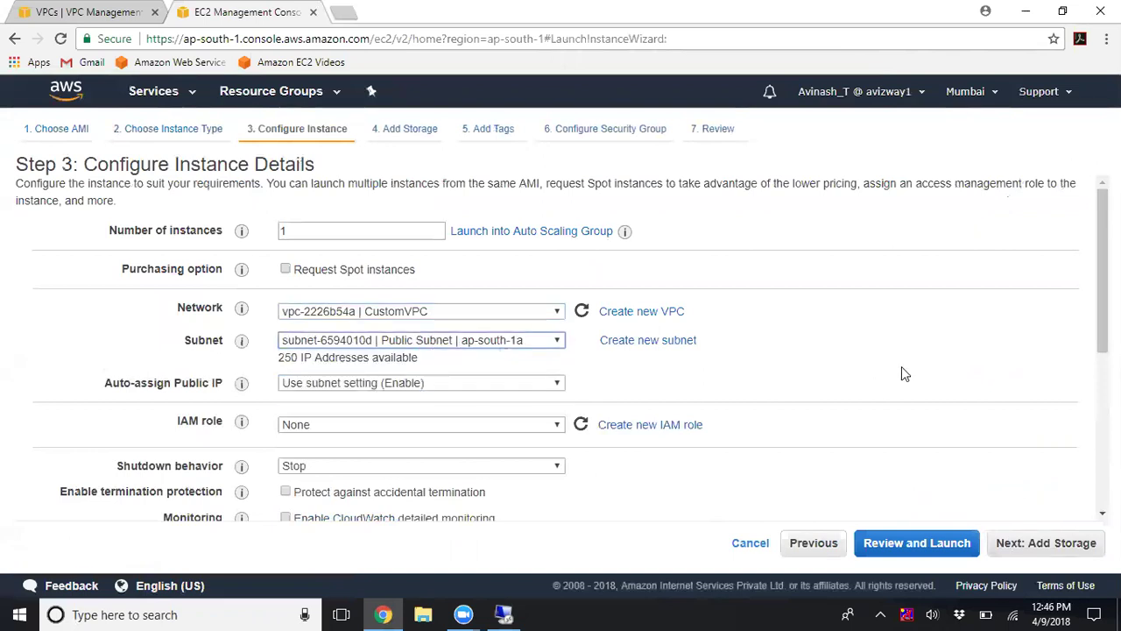
# Accept the default 8 GiB magnetic storage and add a Name tag with the value NAT Instance
pyautogui.click(1029, 545)
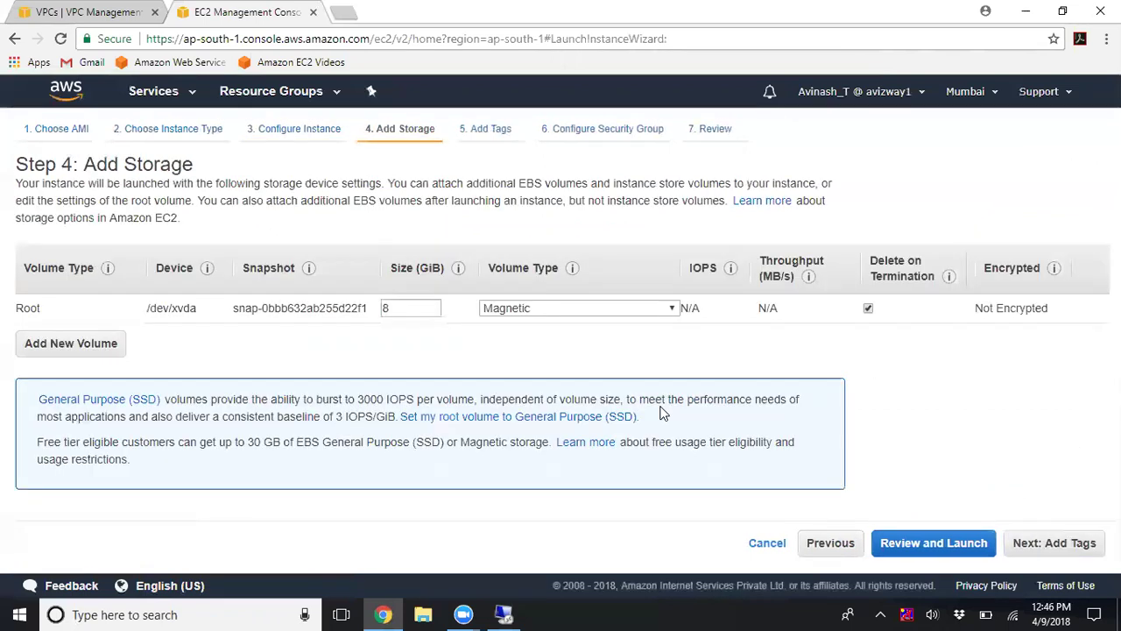
pyautogui.click(1034, 543)
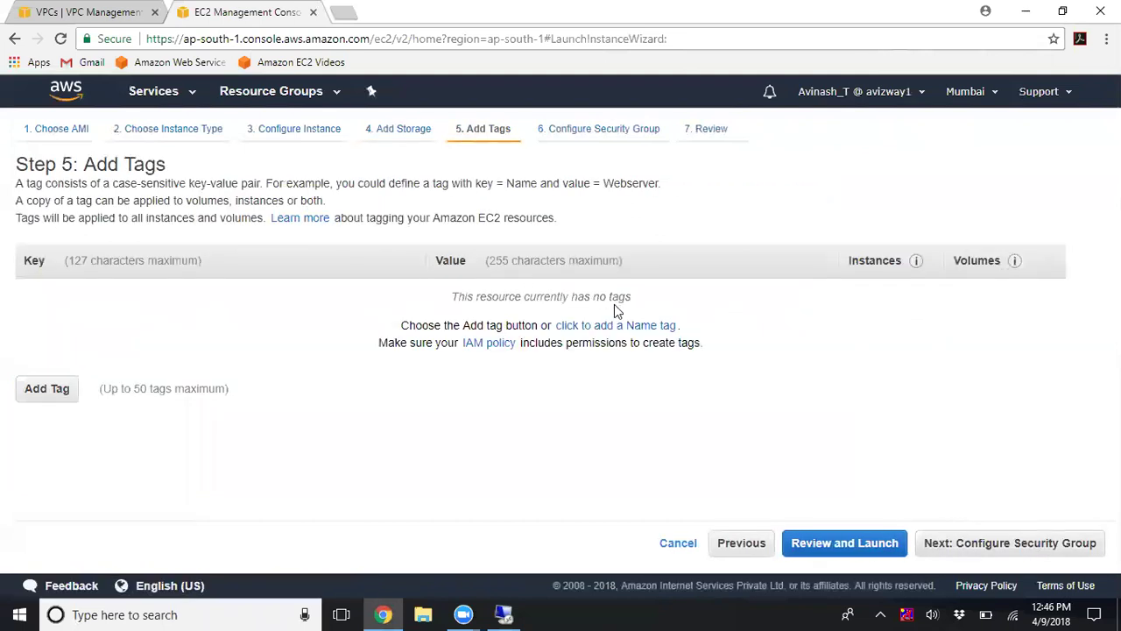
pyautogui.click(647, 325)
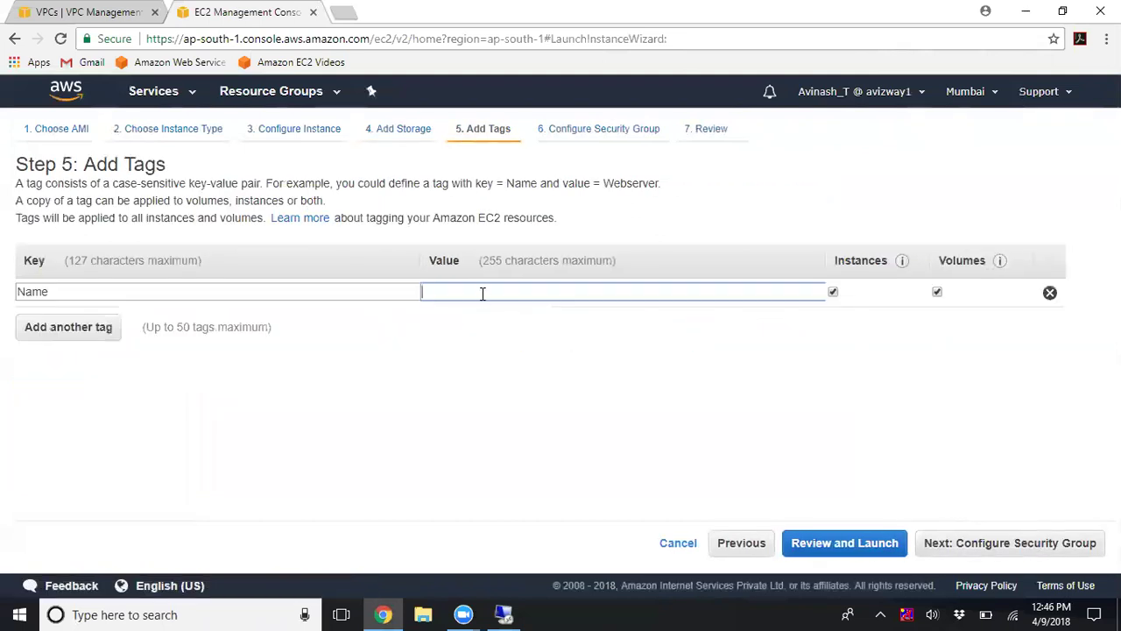
pyautogui.write('NAT Instance')
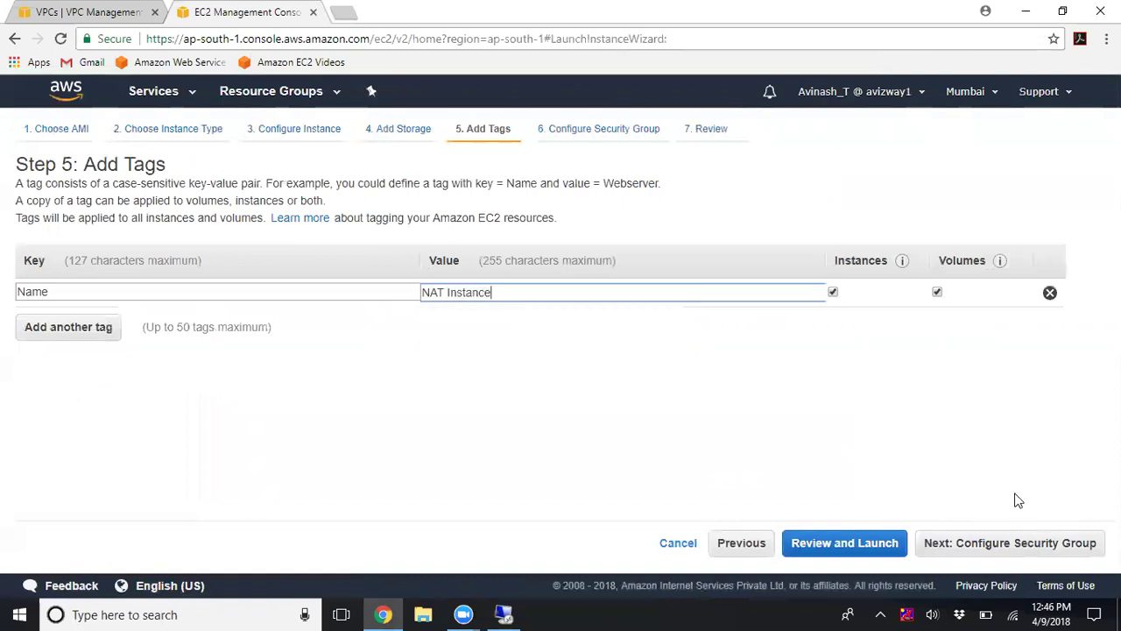
# Choose to create a new security group for the instance, with NAT SG as both its name and description
pyautogui.click(1051, 544)
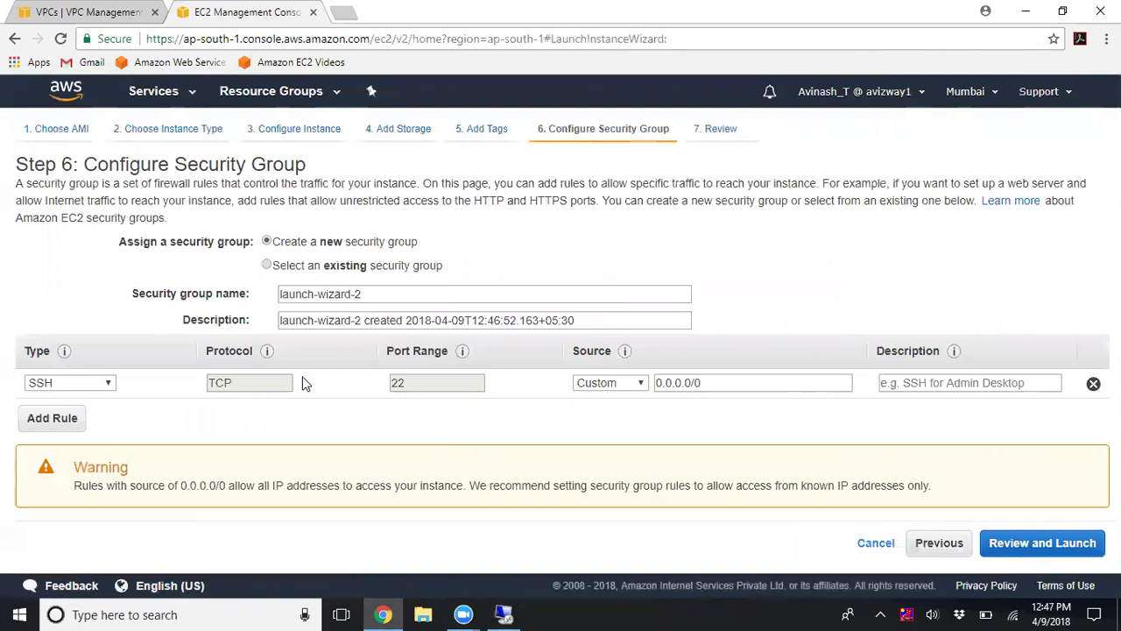
pyautogui.click(322, 265)
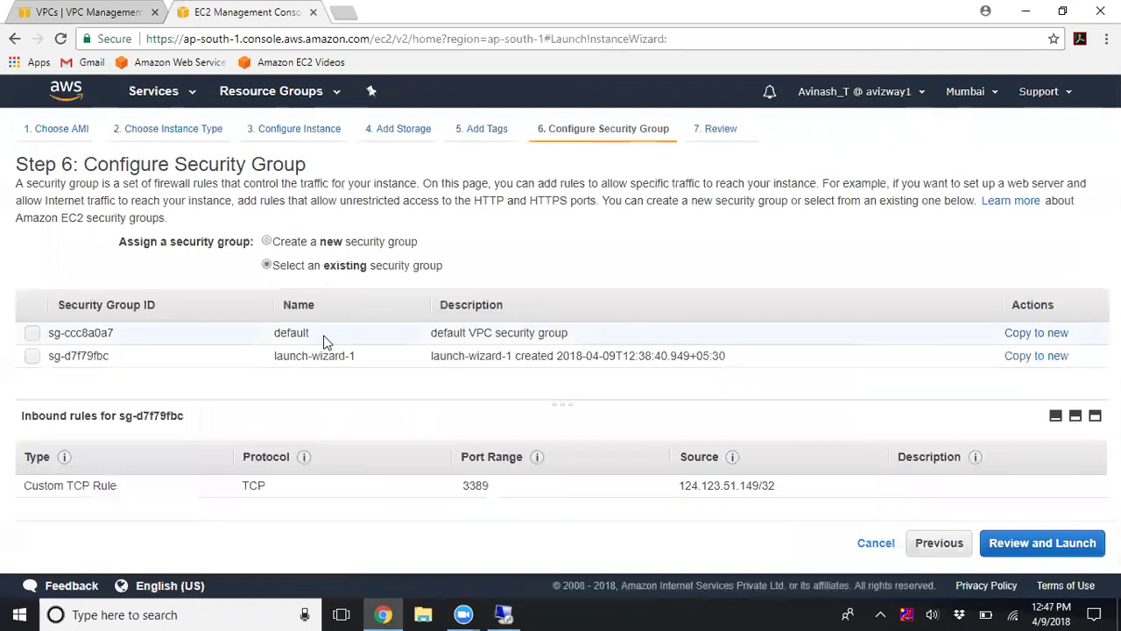
pyautogui.click(317, 241)
pyautogui.click(426, 299)
pyautogui.moveTo(408, 305); pyautogui.dragTo(113, 278)
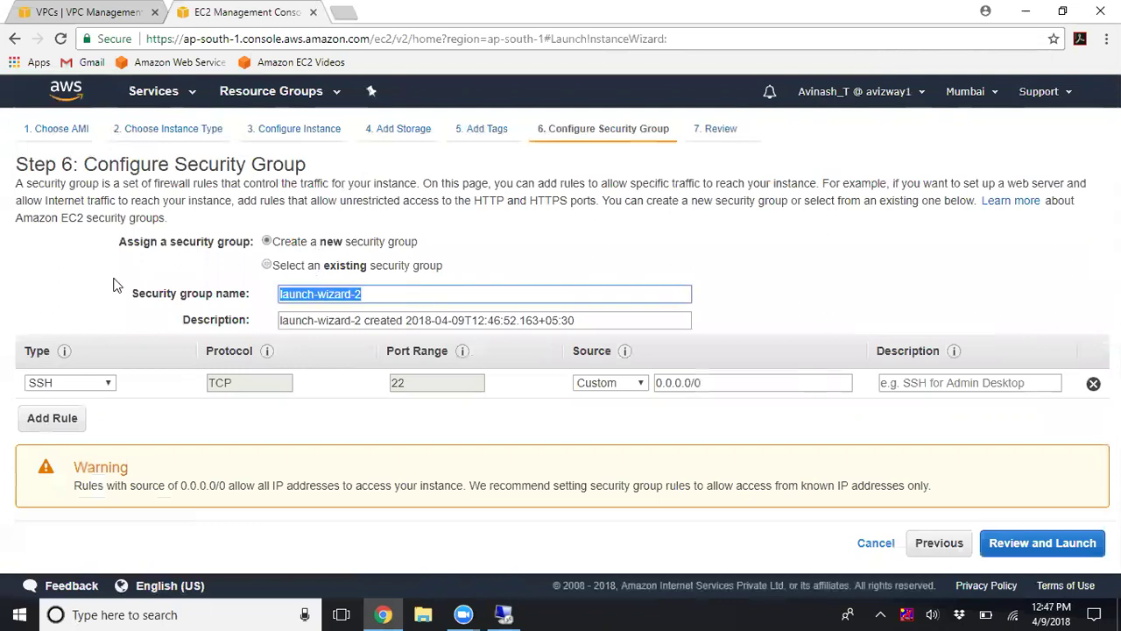
pyautogui.write('NAT ')
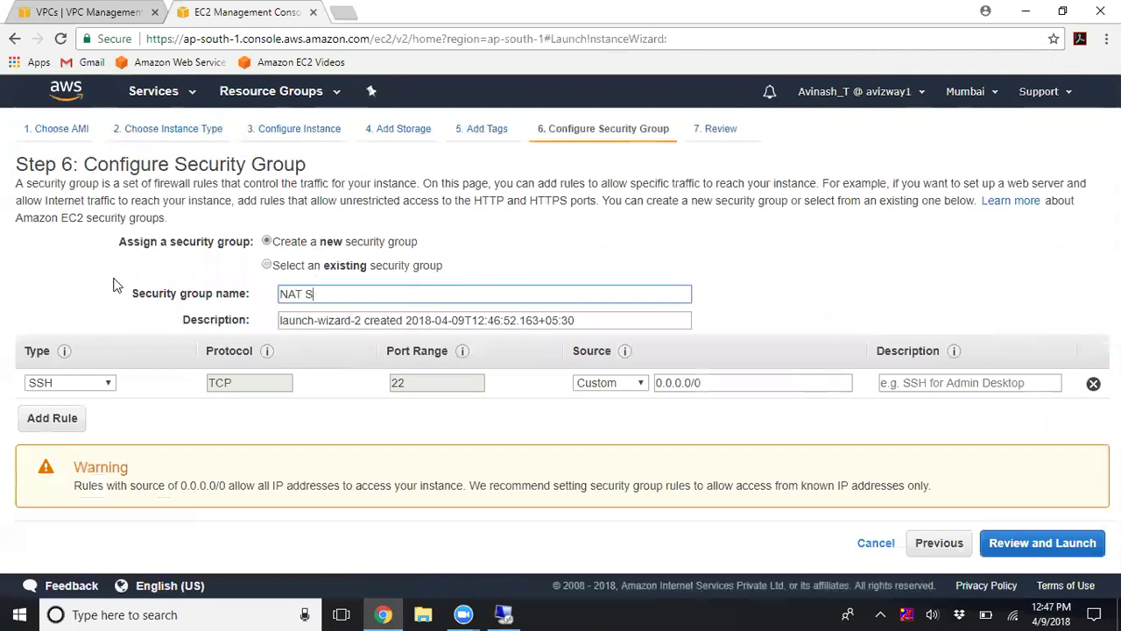
pyautogui.write('SG')
pyautogui.hotkey('ctrl', 'a')
pyautogui.hotkey('ctrl', 'c')
pyautogui.press('Tab')
pyautogui.hotkey('ctrl', 'v')
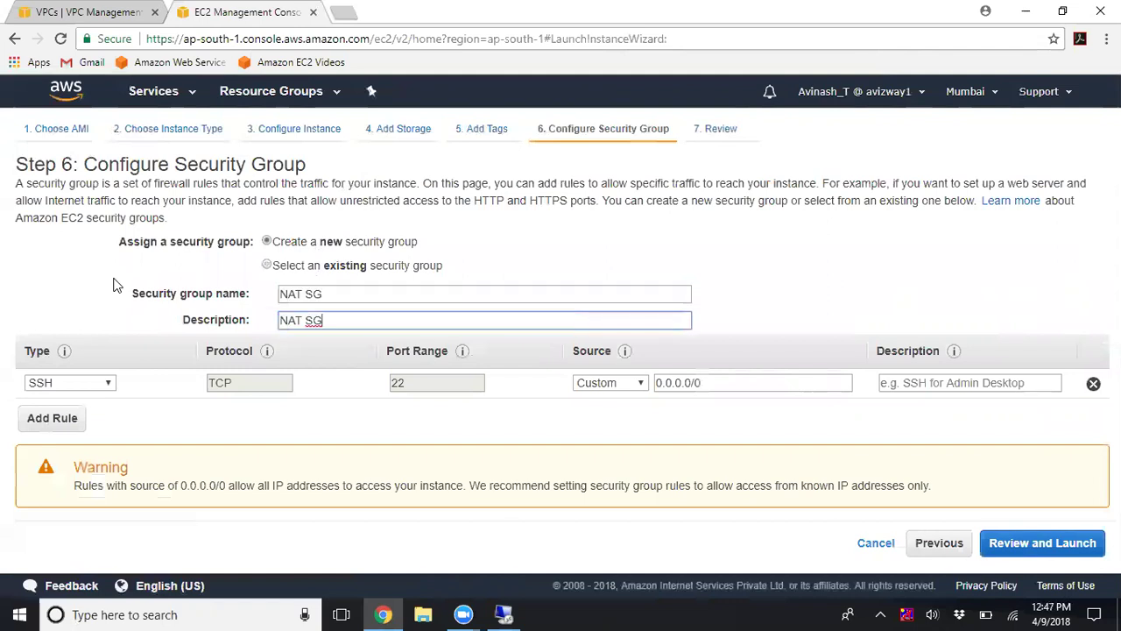
# Add HTTP and HTTPS inbound rules to the NAT SG security group, keeping their default sources
pyautogui.click(53, 418)
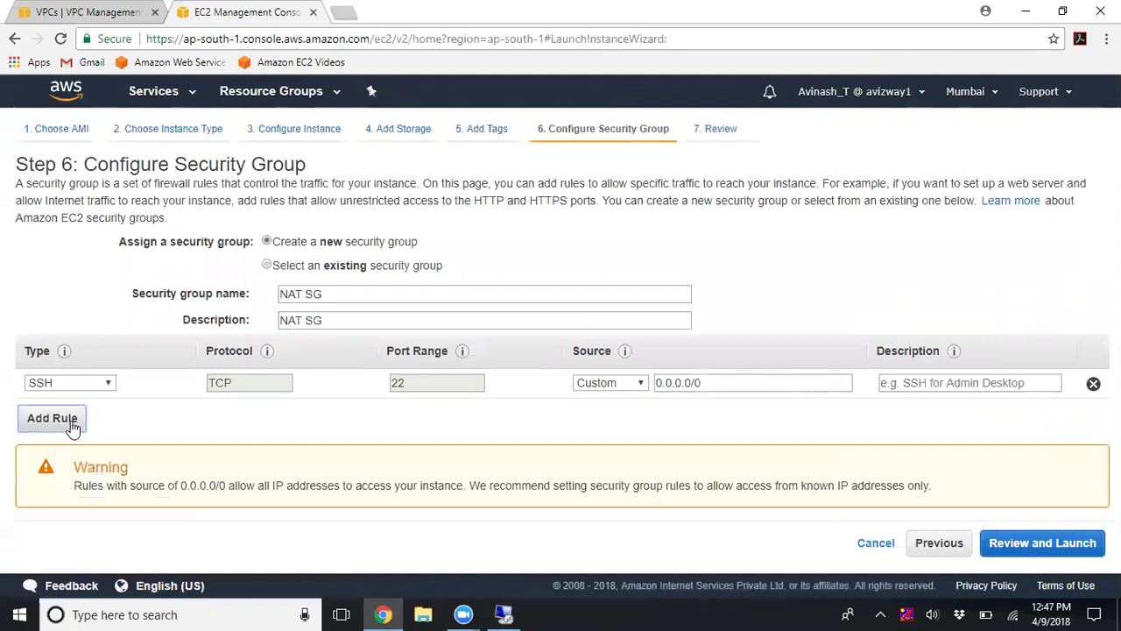
pyautogui.click(89, 422)
pyautogui.press('h')
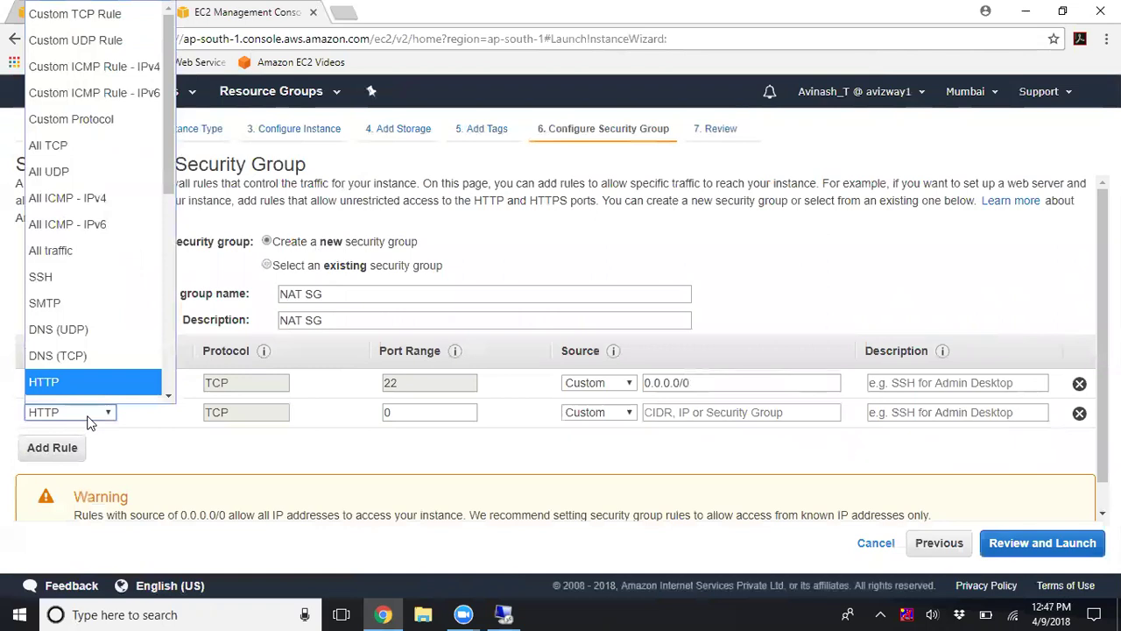
pyautogui.press('Return')
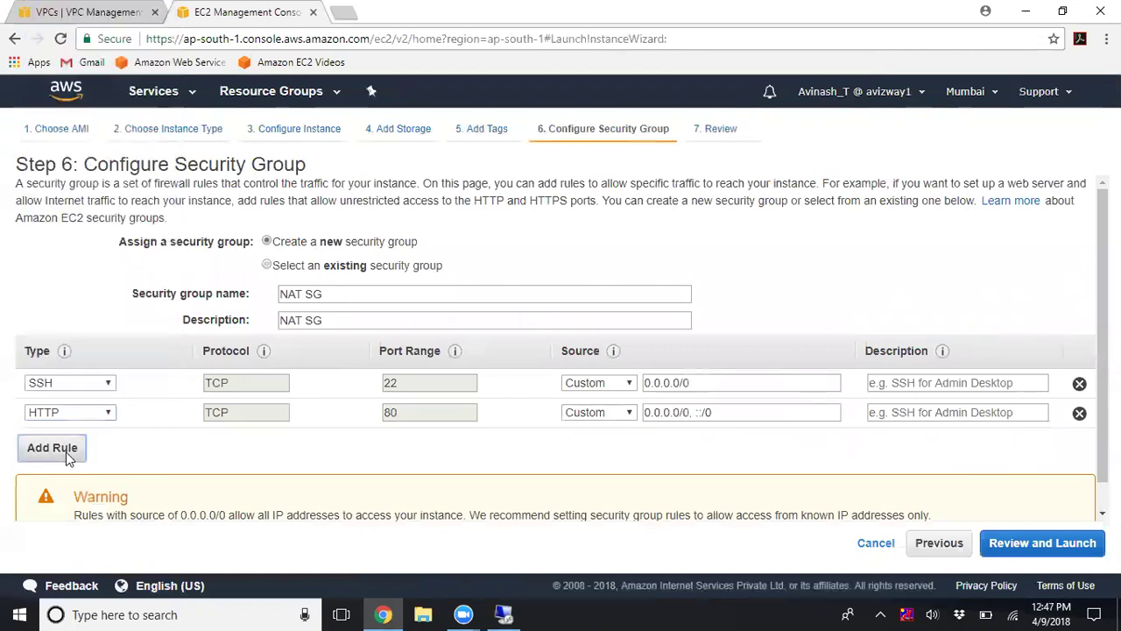
pyautogui.click(69, 456)
pyautogui.click(74, 443)
pyautogui.press('h')
pyautogui.press('h')
pyautogui.press('Return')
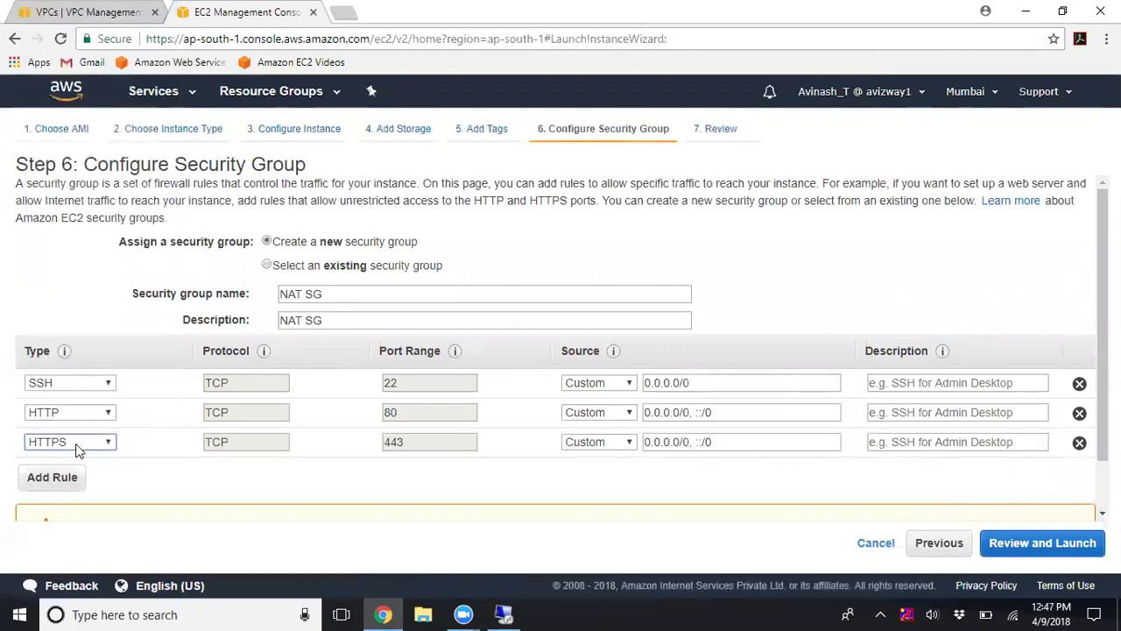
# Launch the NAT instance with General Purpose (SSD) as the default boot volume and the existing linuxKP key pair, and return to the instances list
pyautogui.click(1060, 542)
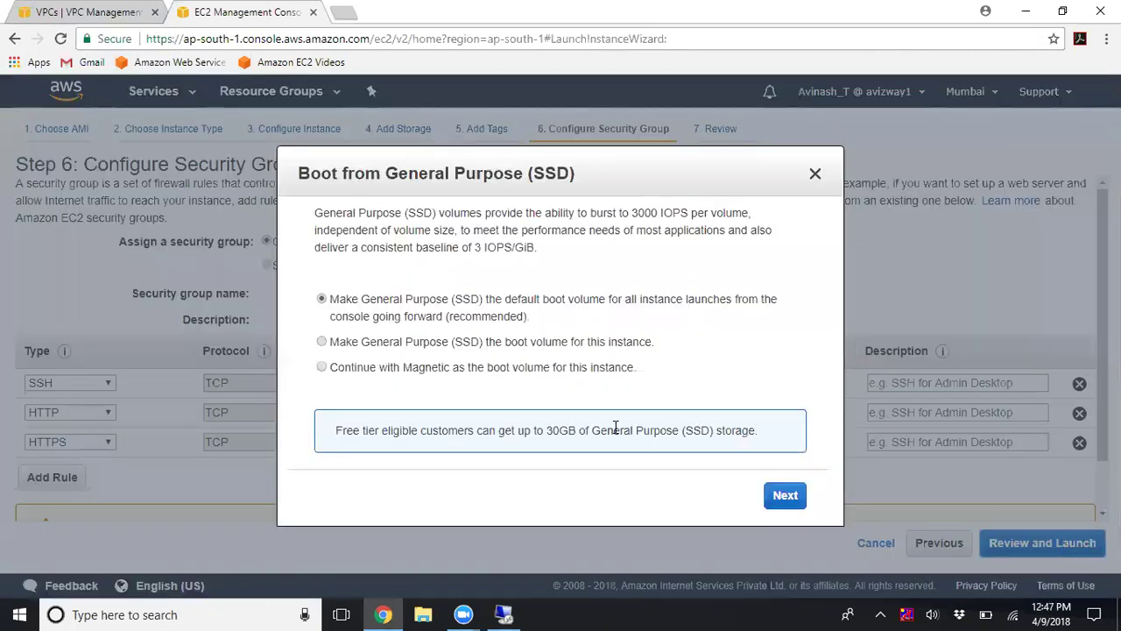
pyautogui.click(782, 496)
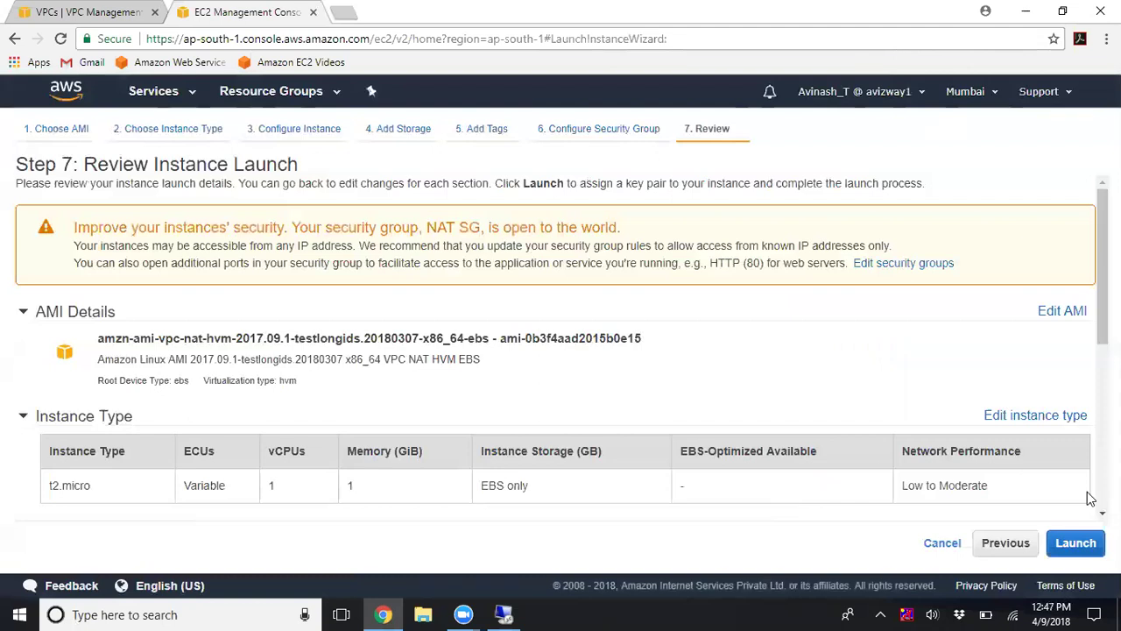
pyautogui.click(1076, 542)
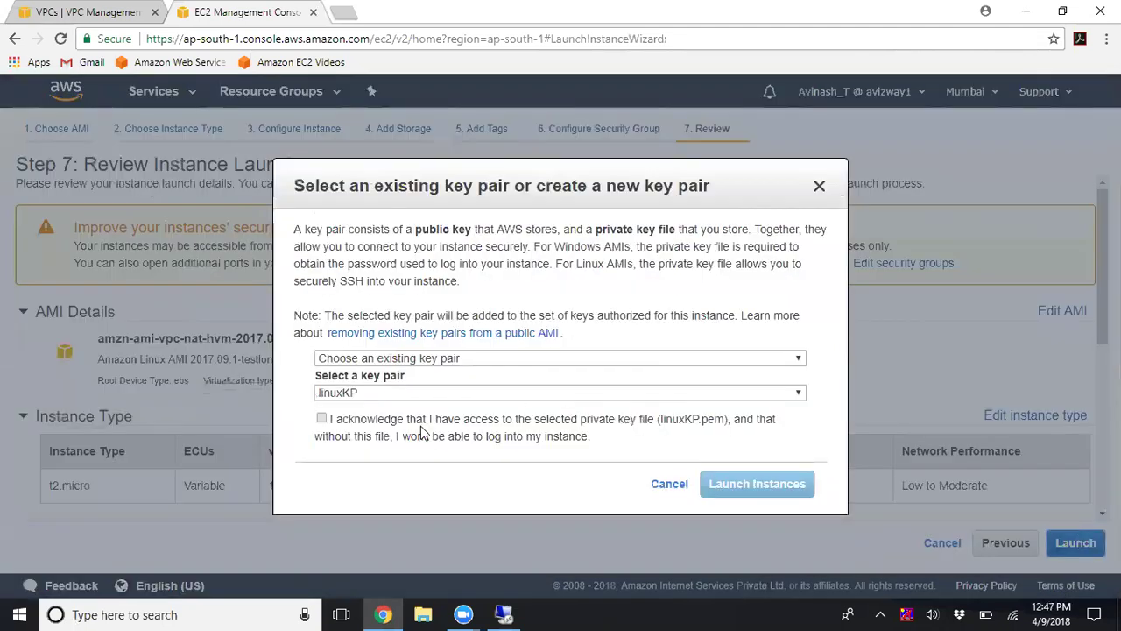
pyautogui.click(602, 422)
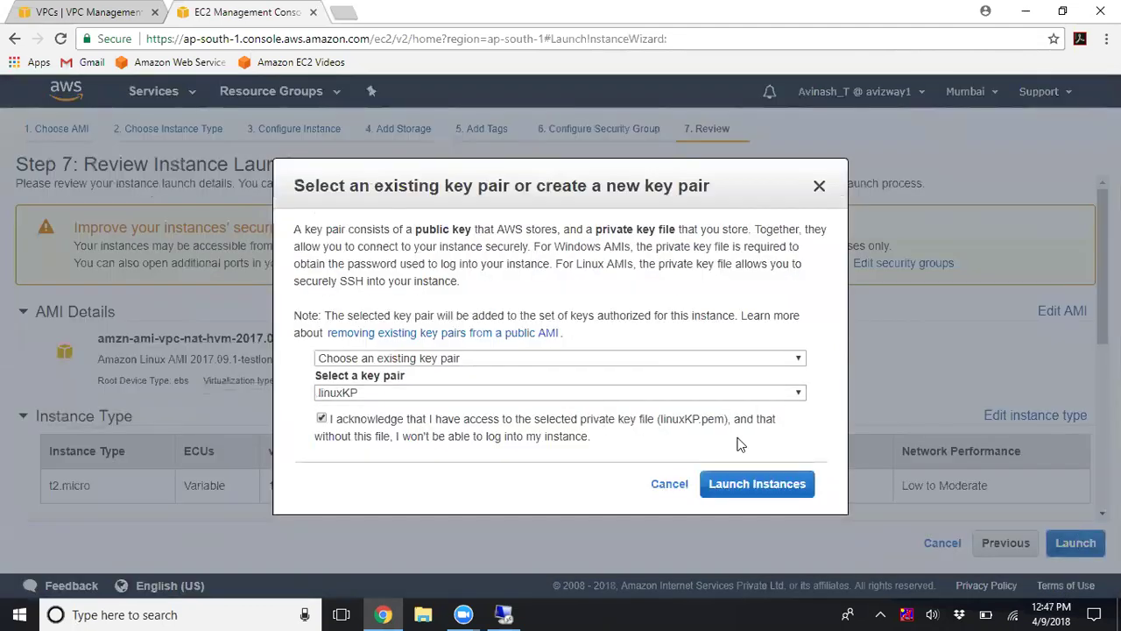
pyautogui.click(757, 486)
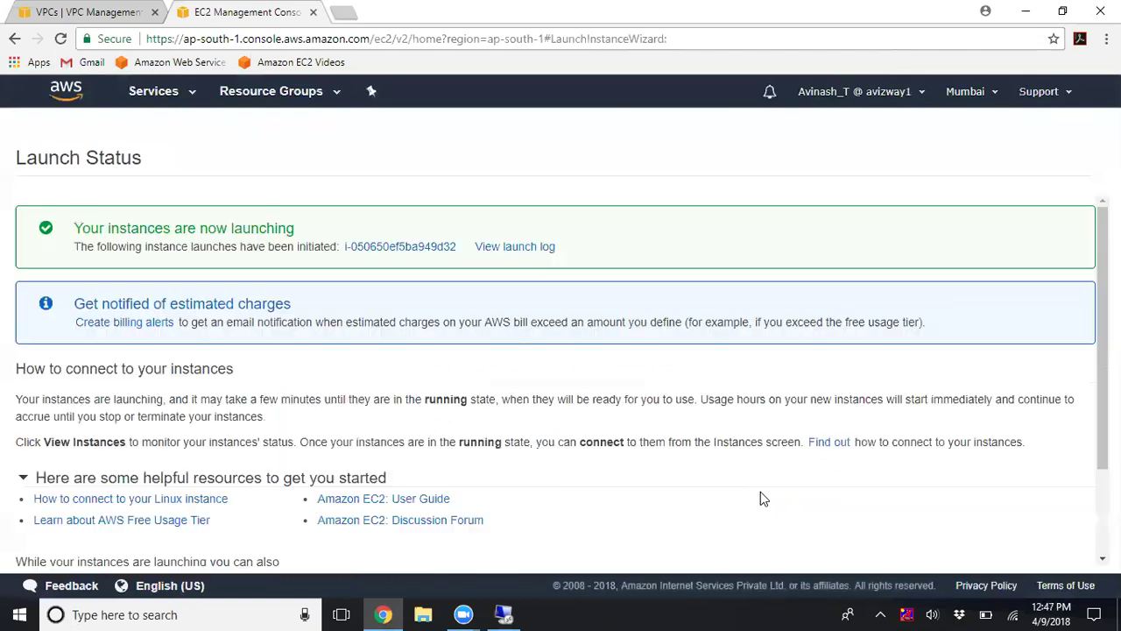
pyautogui.scroll(-3, 760, 497)
pyautogui.click(1023, 561)
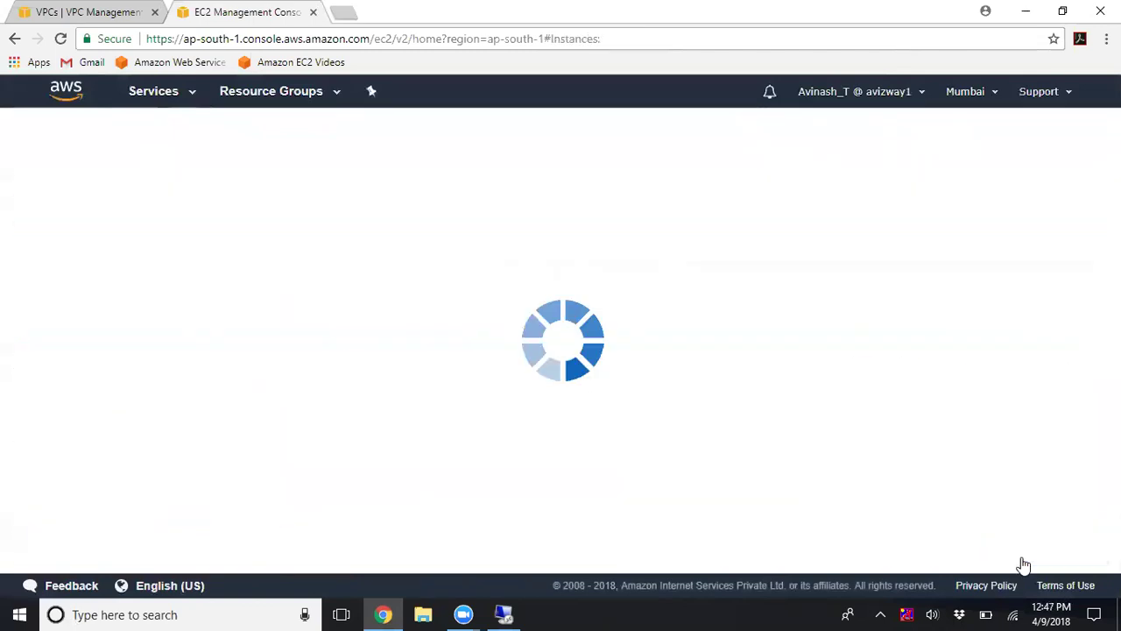
pyautogui.moveTo(573, 326); pyautogui.dragTo(555, 406)
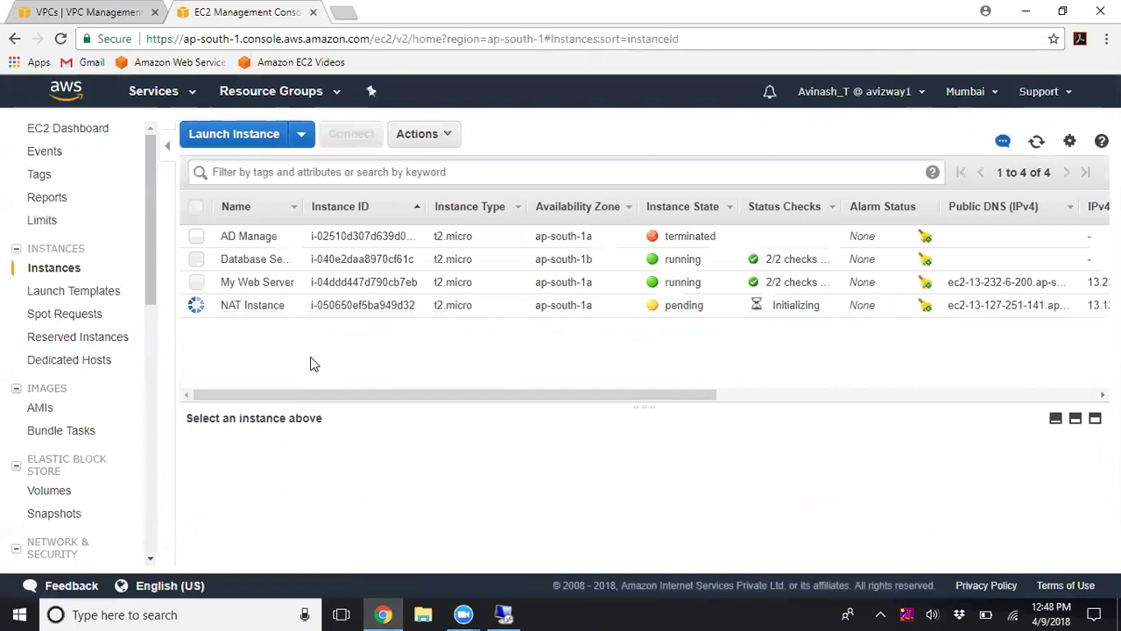
# Disable the source/destination check on NAT Instance and refresh the instances list
pyautogui.click(198, 308)
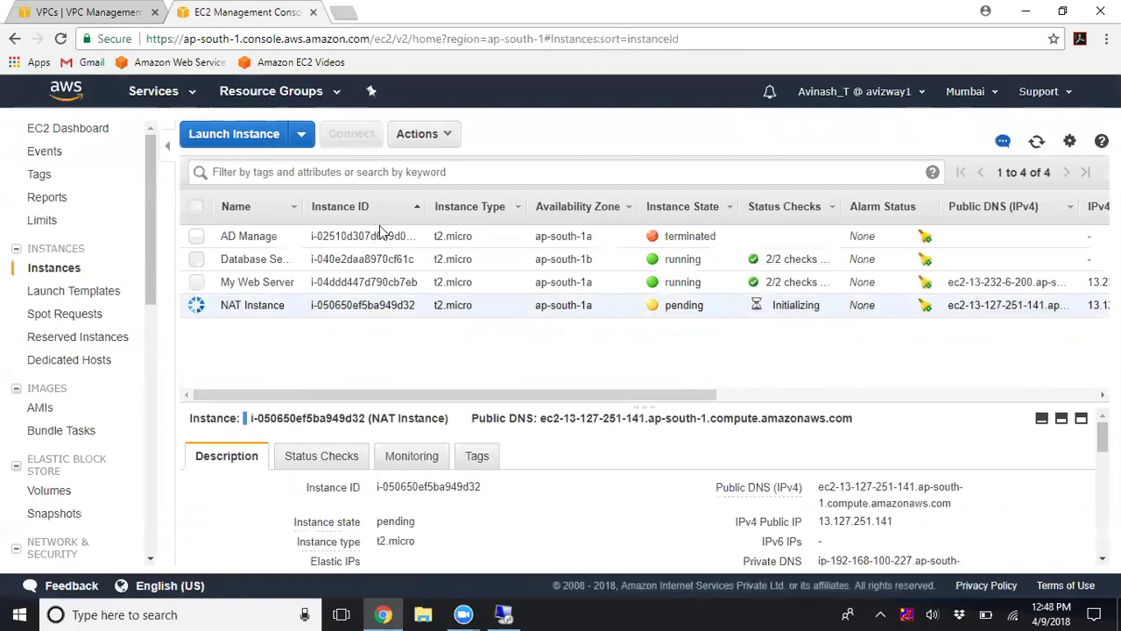
pyautogui.click(430, 140)
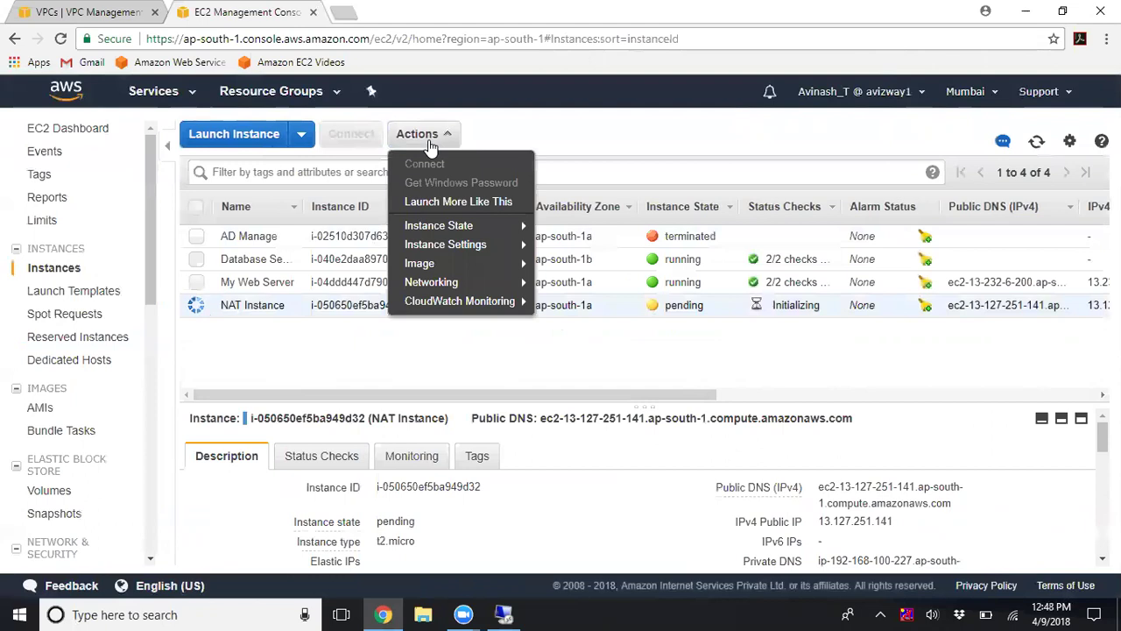
pyautogui.moveTo(479, 289)
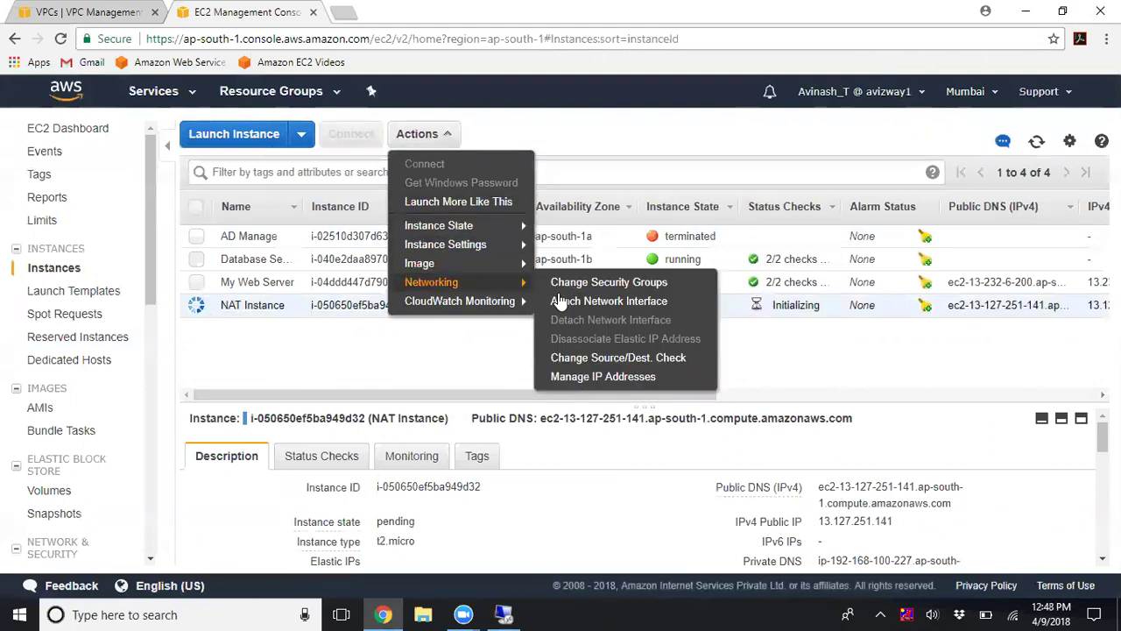
pyautogui.click(599, 359)
pyautogui.doubleClick(538, 363)
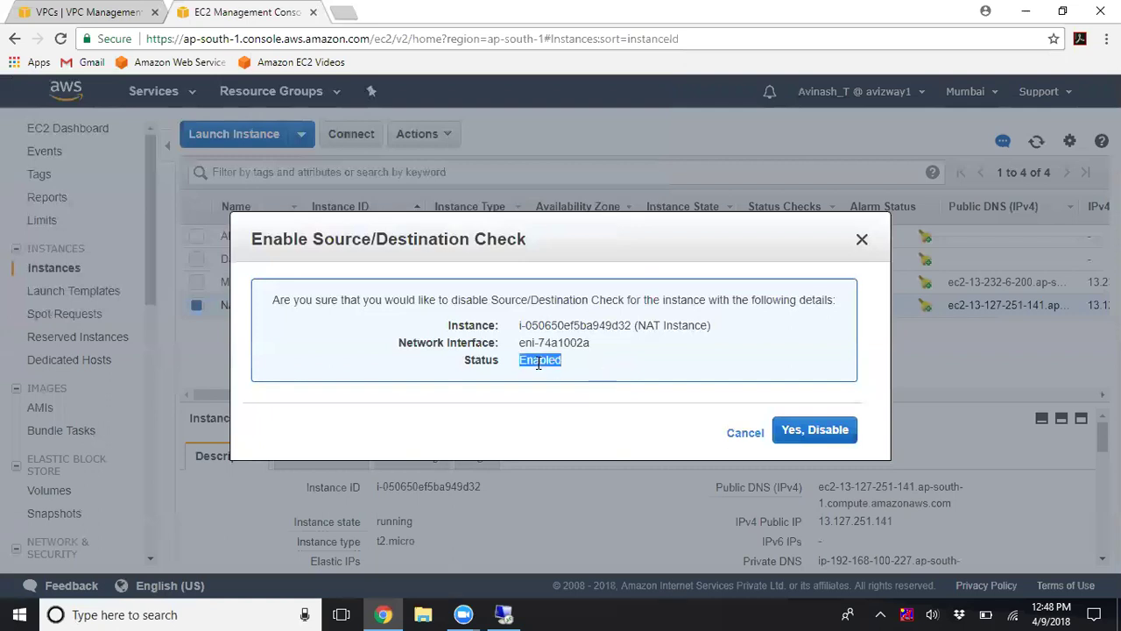
pyautogui.click(815, 430)
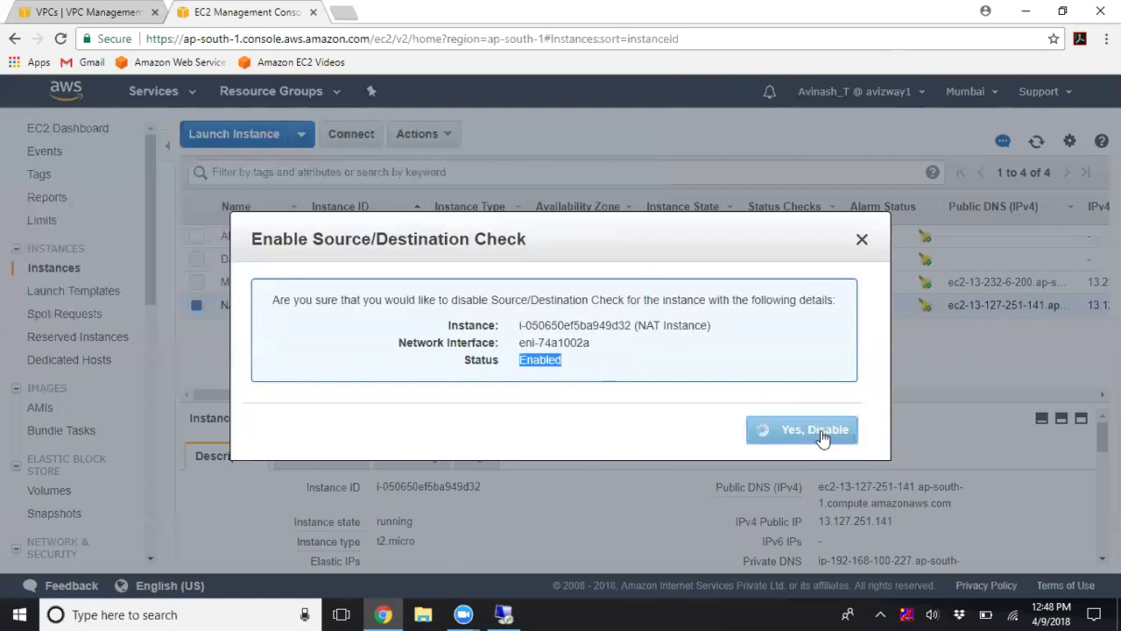
pyautogui.click(1037, 143)
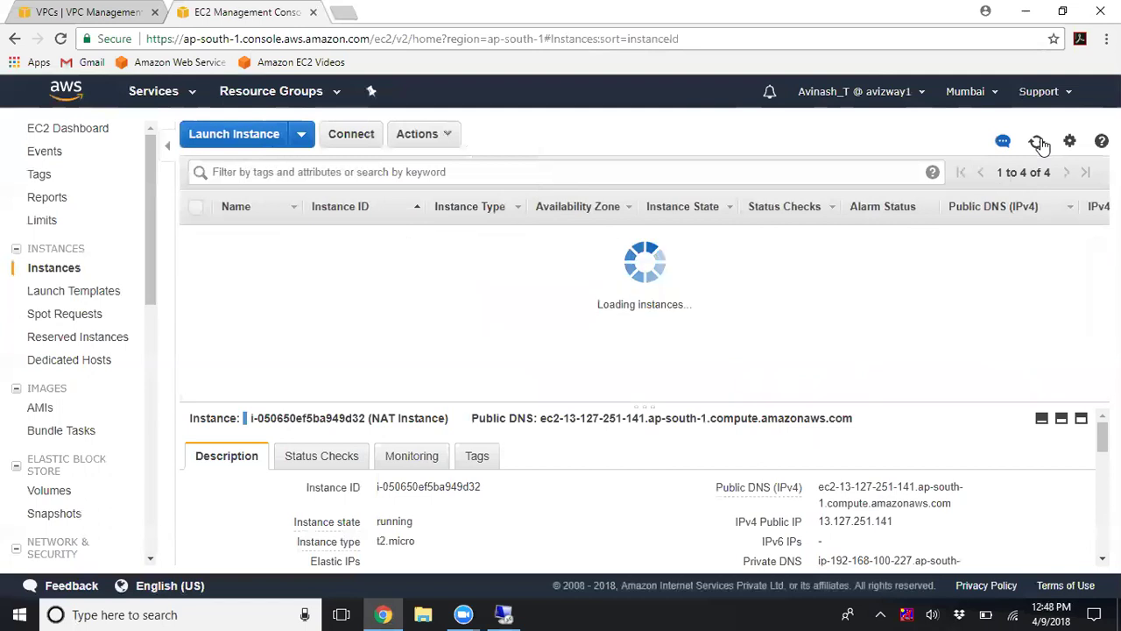
pyautogui.moveTo(632, 407); pyautogui.dragTo(622, 364)
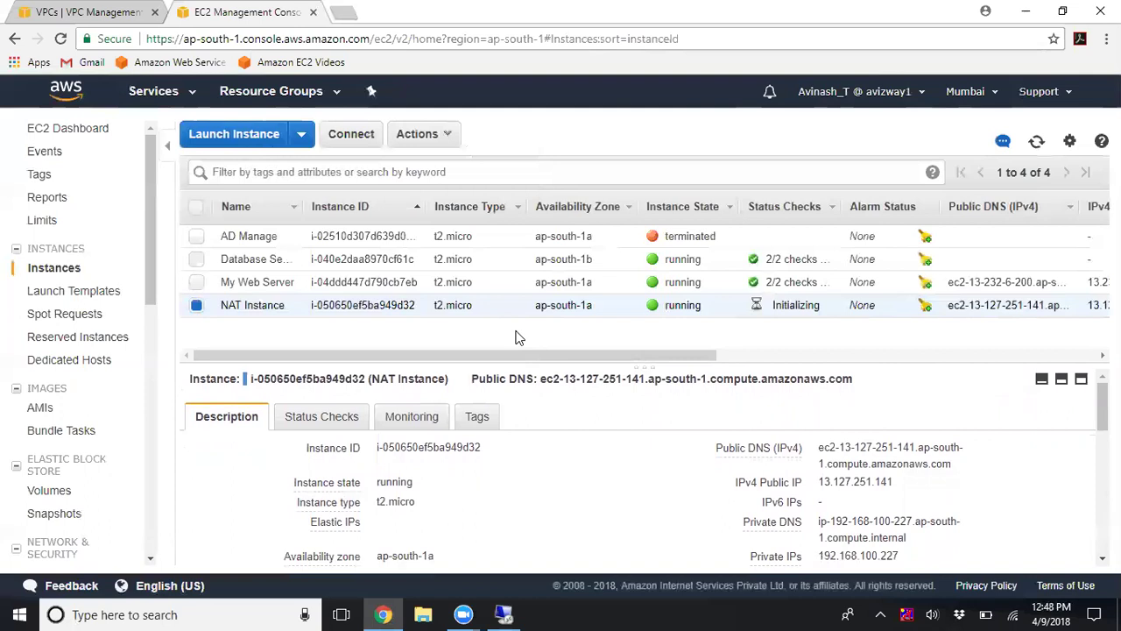
# Switch to the VPC console and open the routes of CustomVPC's main route table, rtb-8f420ae7
pyautogui.click(88, 11)
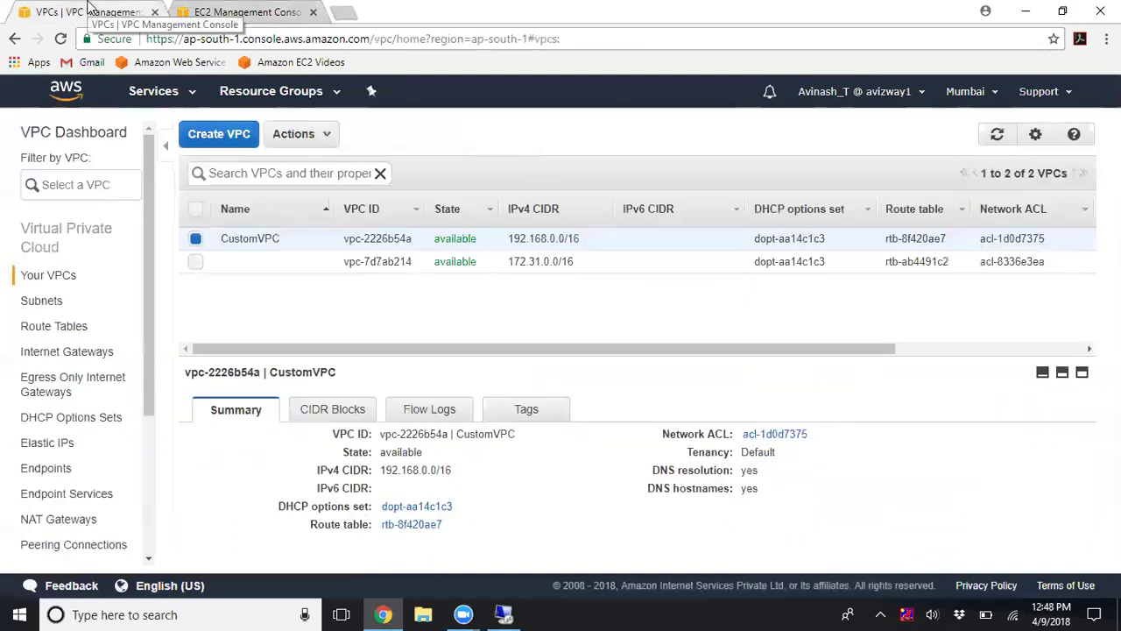
pyautogui.click(70, 326)
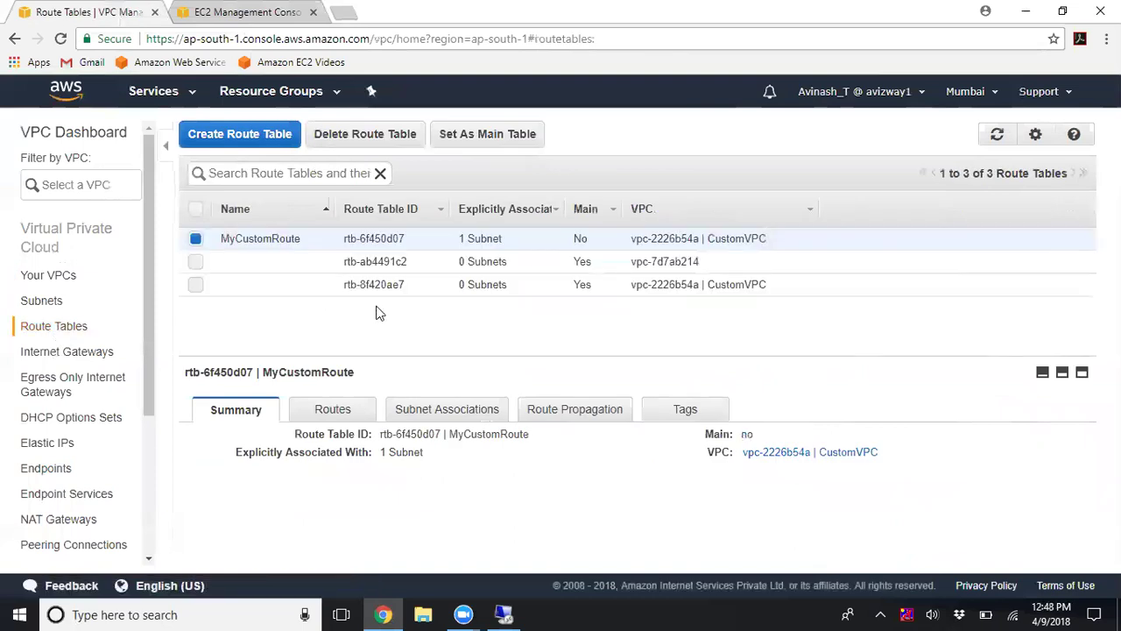
pyautogui.click(197, 240)
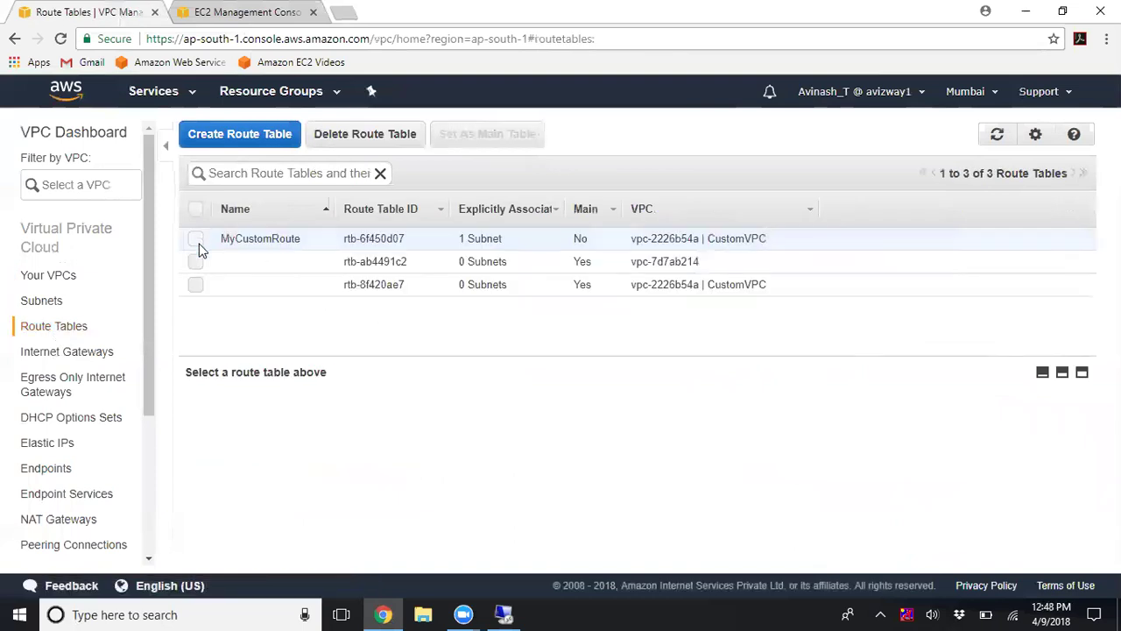
pyautogui.click(196, 288)
pyautogui.click(343, 409)
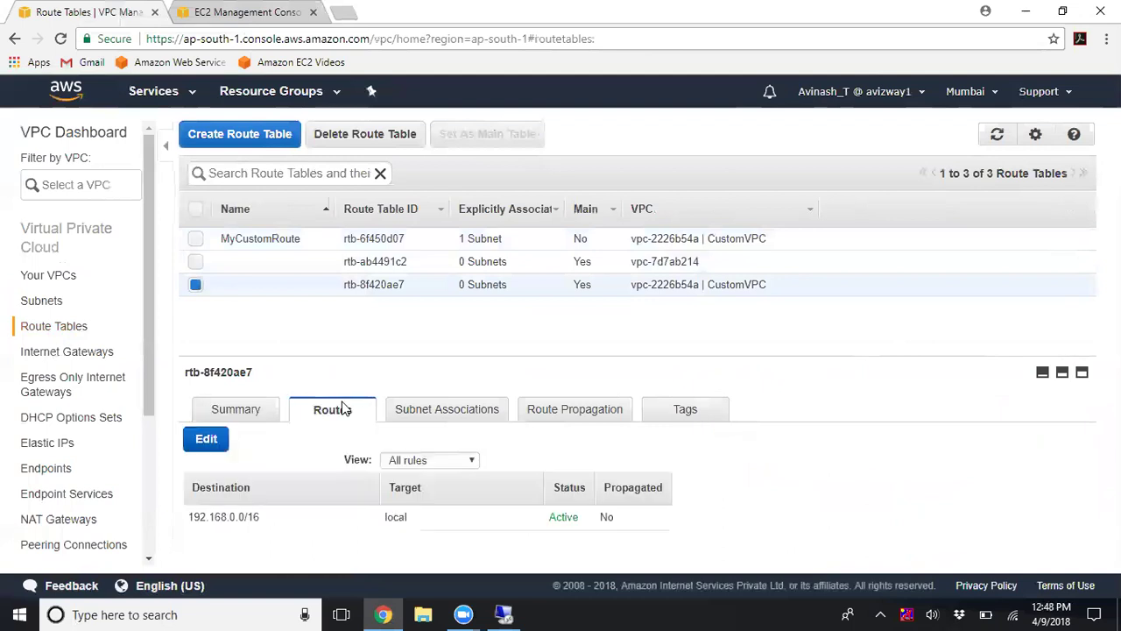
# Add a route for destination 0.0.0.0/0 targeting NAT Instance, save it, and show the route table's summary
pyautogui.click(210, 439)
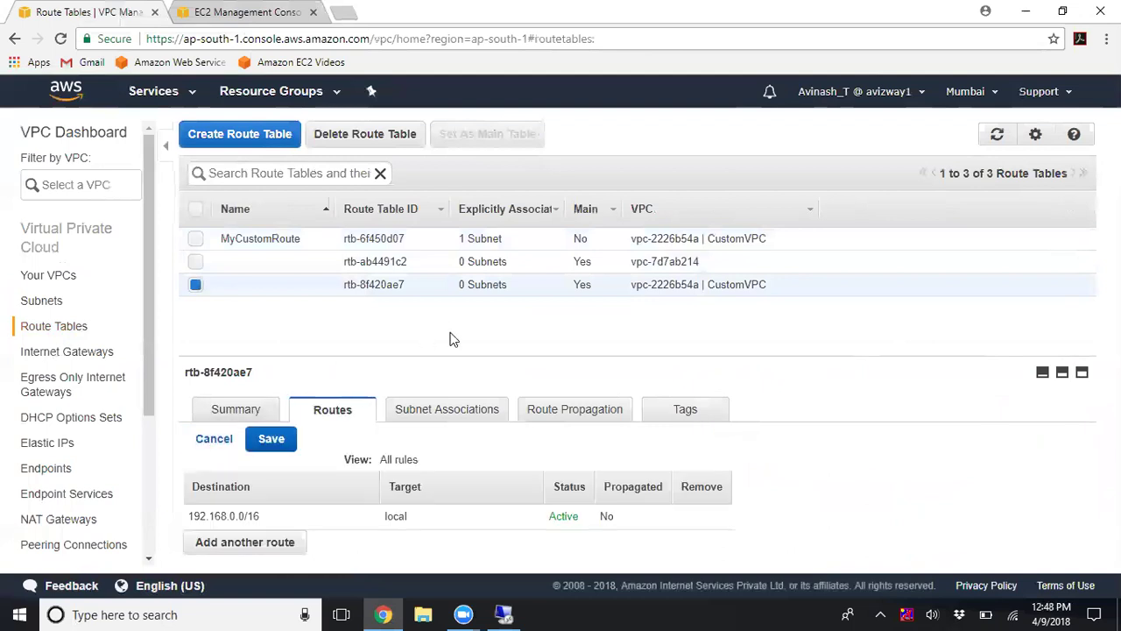
pyautogui.moveTo(450, 358); pyautogui.dragTo(448, 302)
pyautogui.click(251, 492)
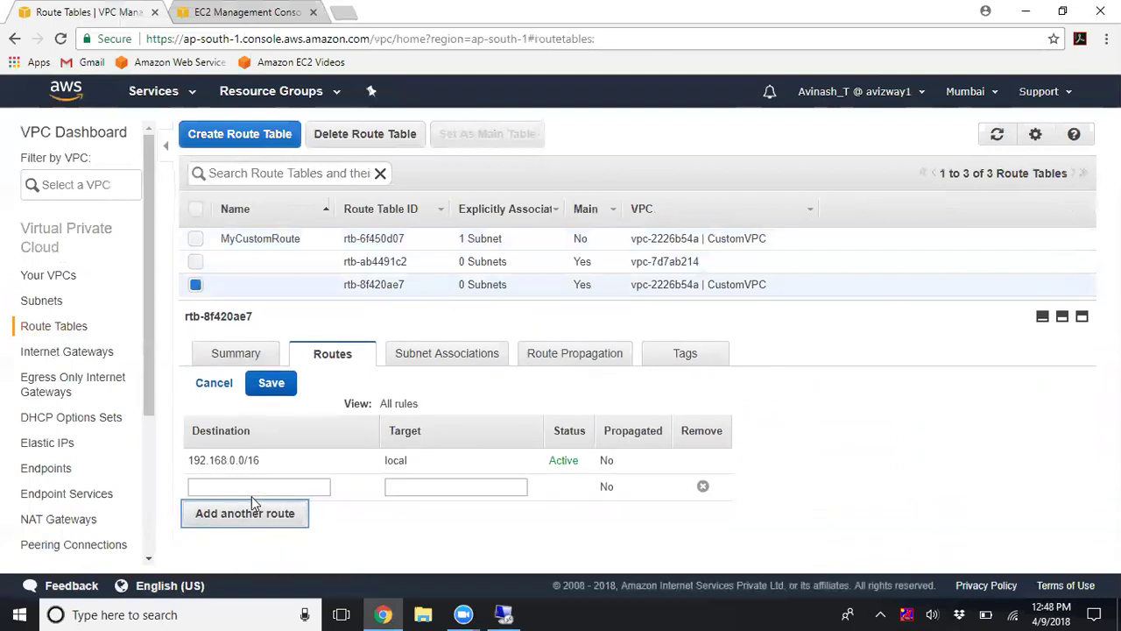
pyautogui.write('0.0.0')
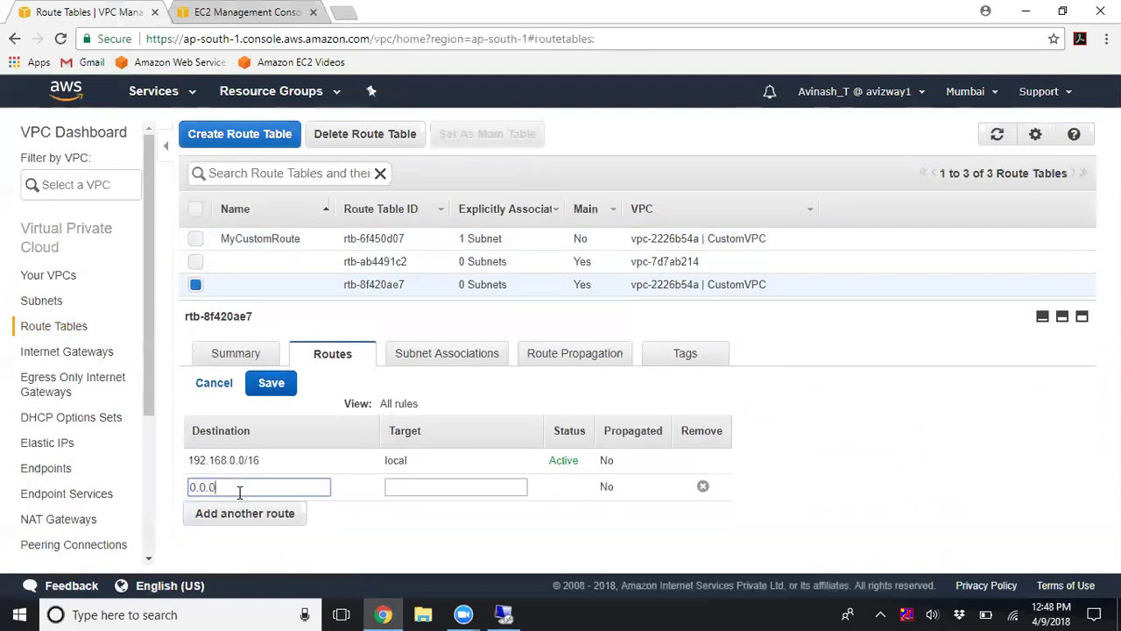
pyautogui.write('.0/0')
pyautogui.click(433, 487)
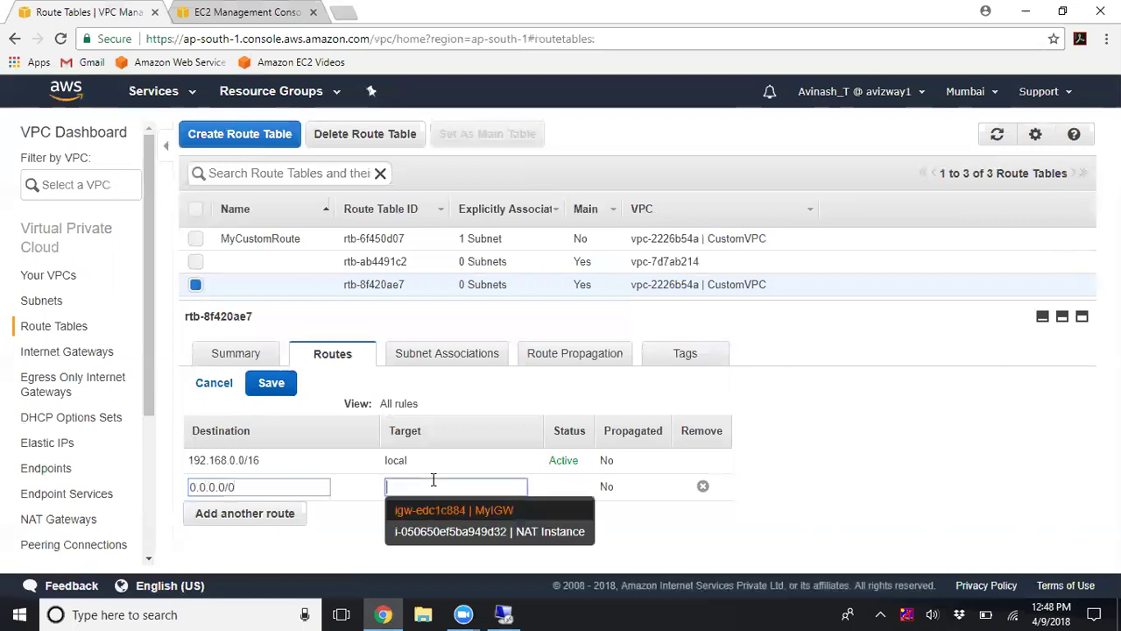
pyautogui.click(493, 532)
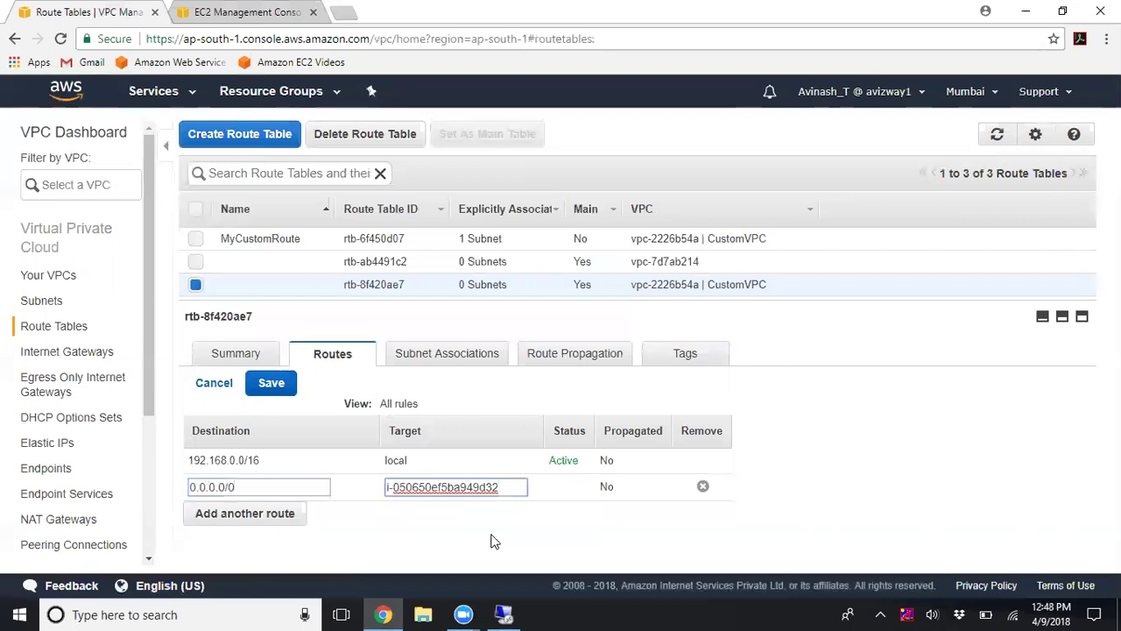
pyautogui.click(280, 386)
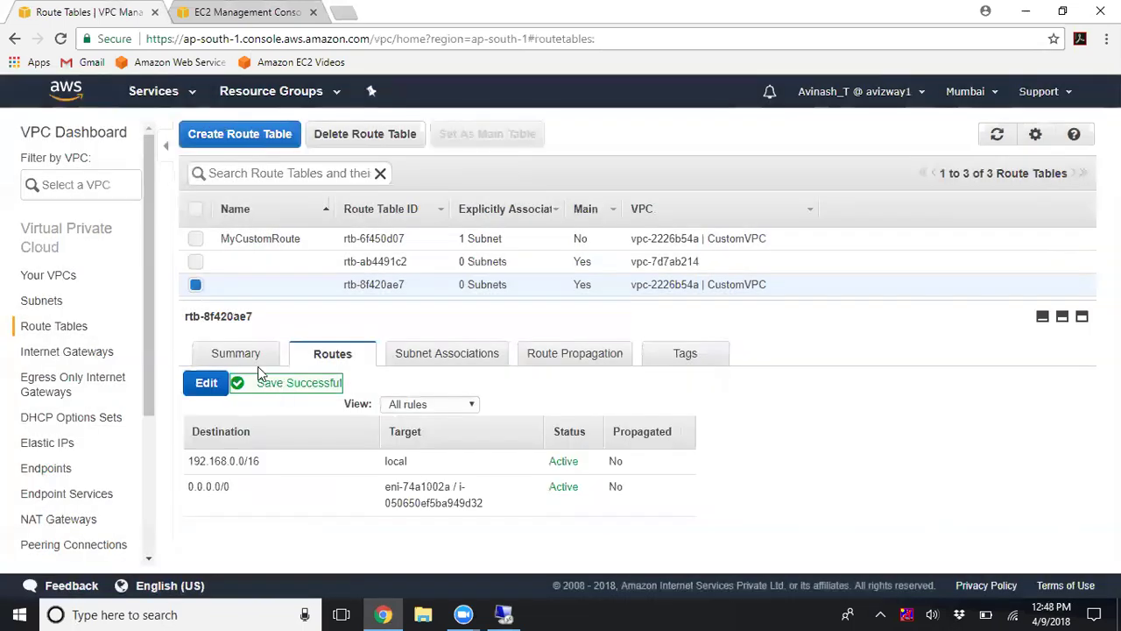
pyautogui.click(252, 357)
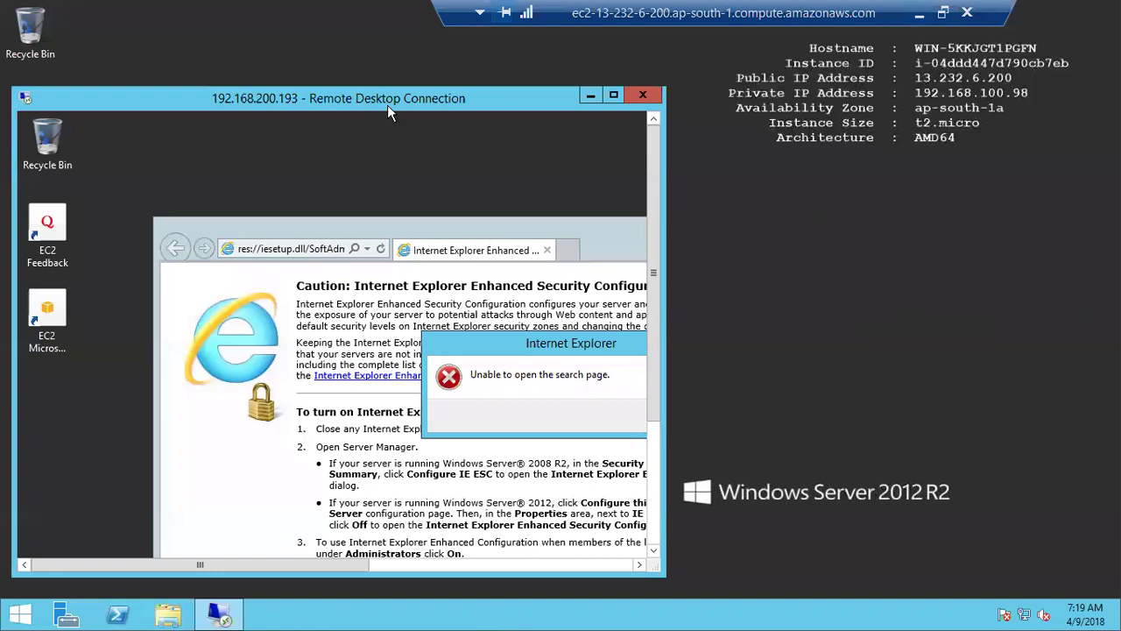
# In the private server's Remote Desktop session at 192.168.200.193, dismiss the Internet Explorer error and open Google from the google.com search results
pyautogui.doubleClick(388, 104)
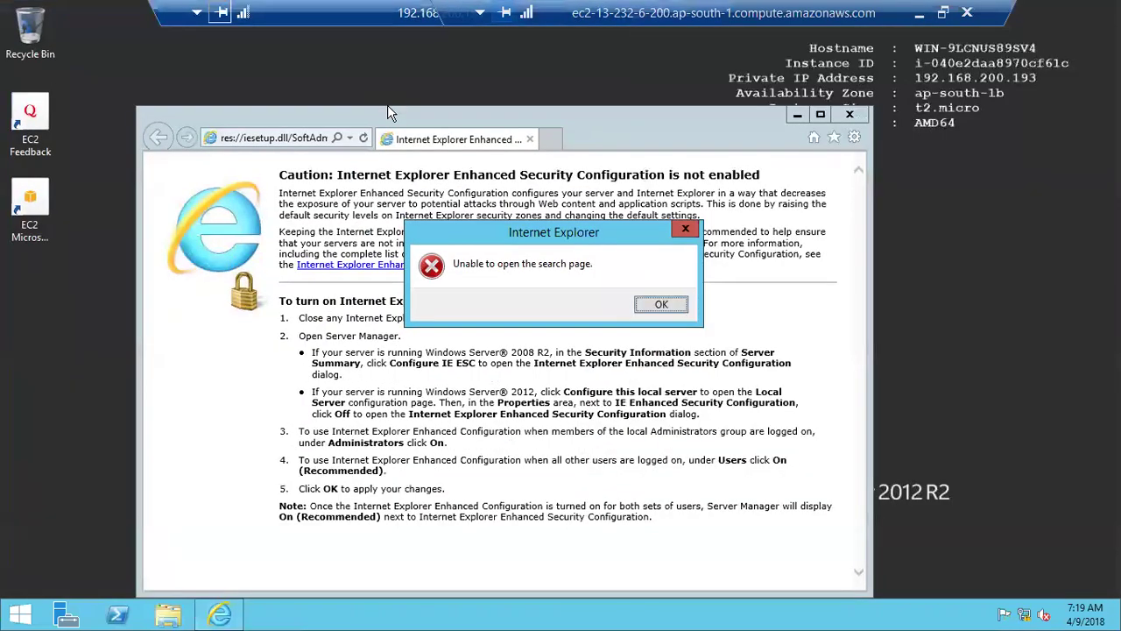
pyautogui.click(663, 304)
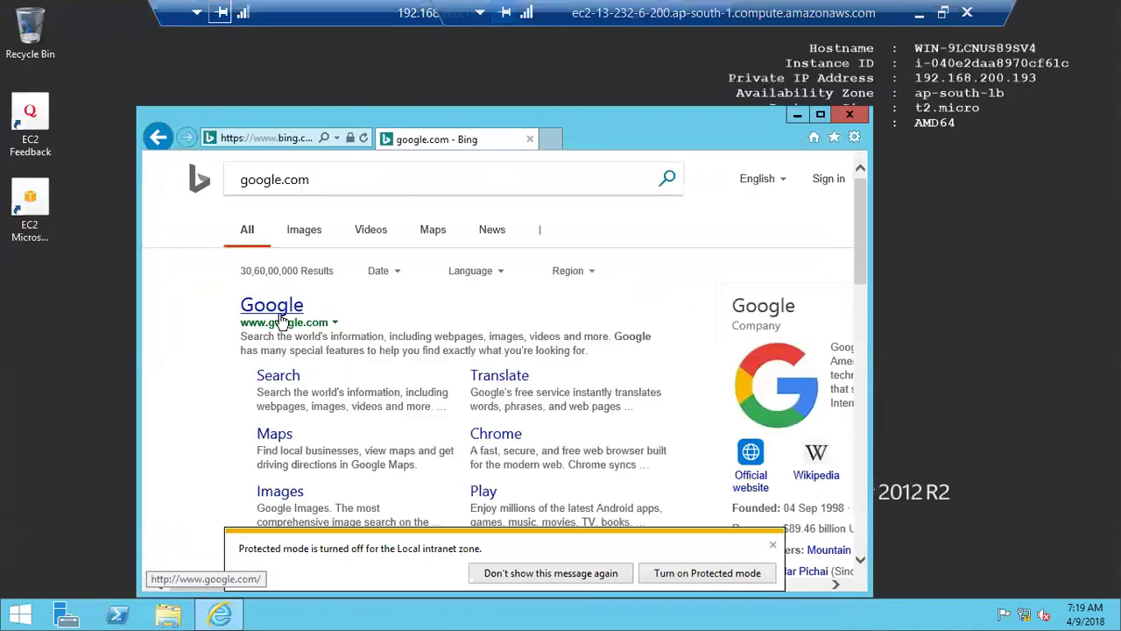
pyautogui.click(282, 315)
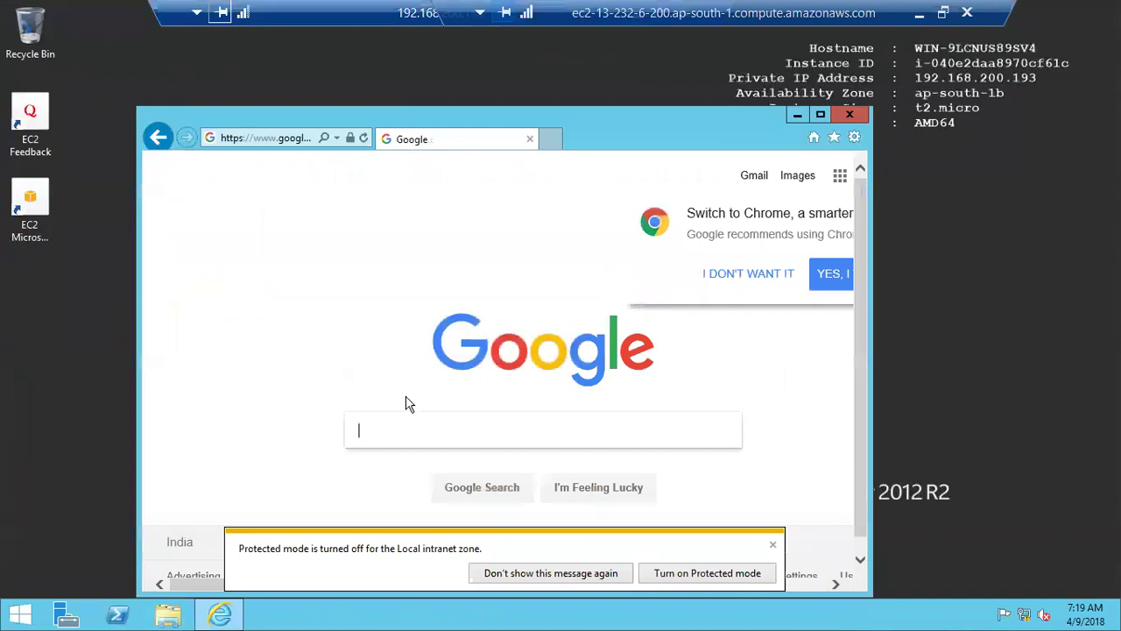
# Search Google for my ip, highlight the server's public IP address, and return to the VPC console
pyautogui.write('my ip')
pyautogui.press('Return')
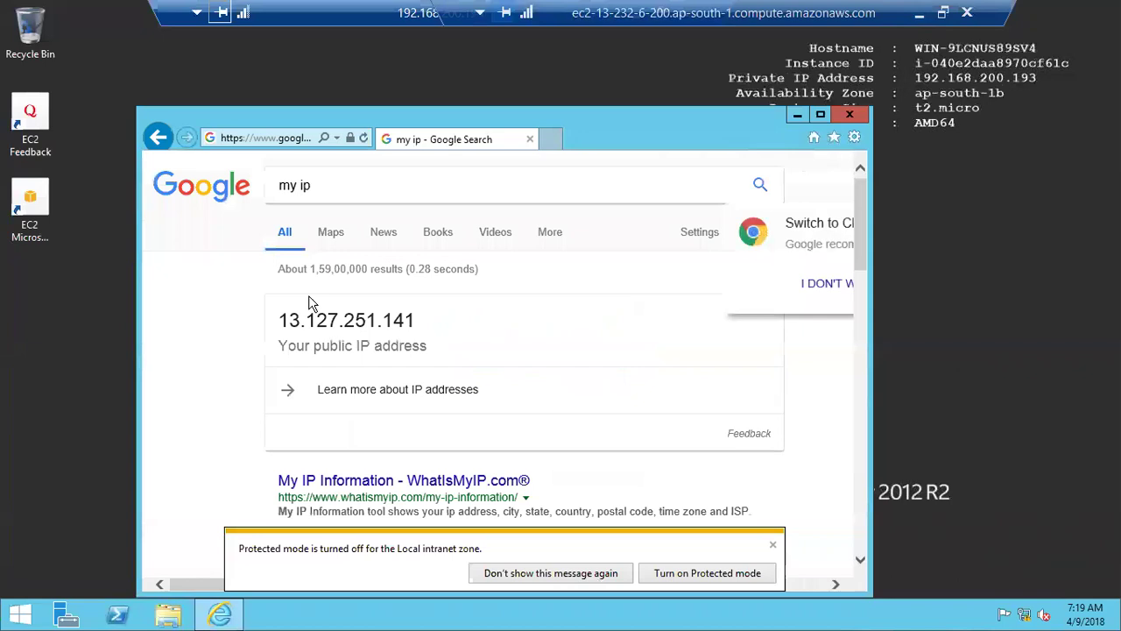
pyautogui.moveTo(280, 320); pyautogui.dragTo(449, 318)
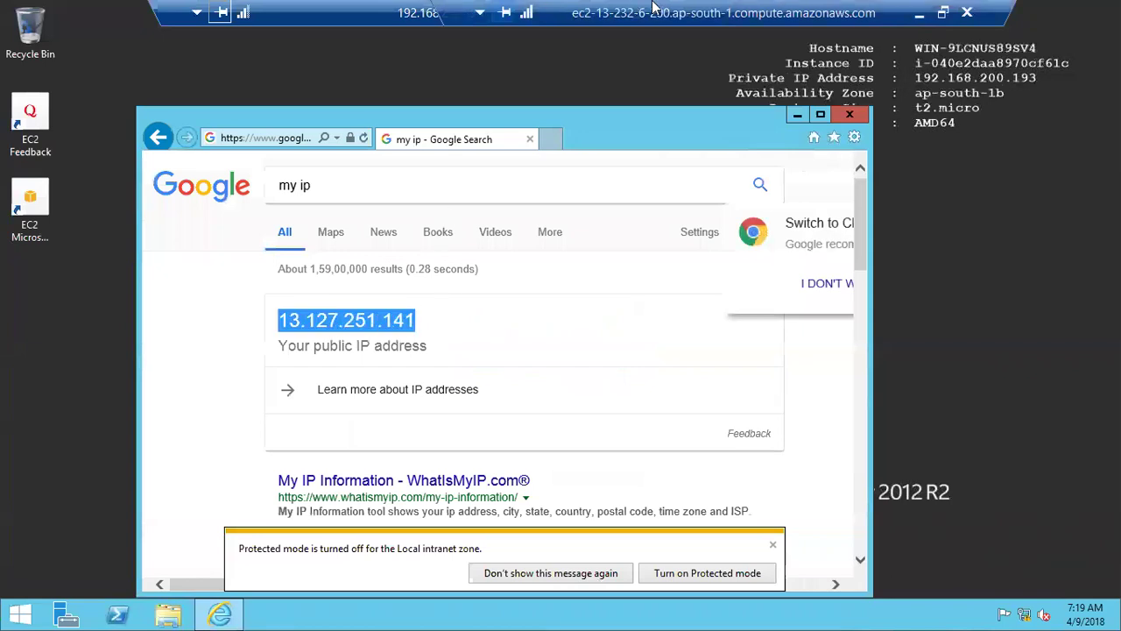
pyautogui.click(917, 12)
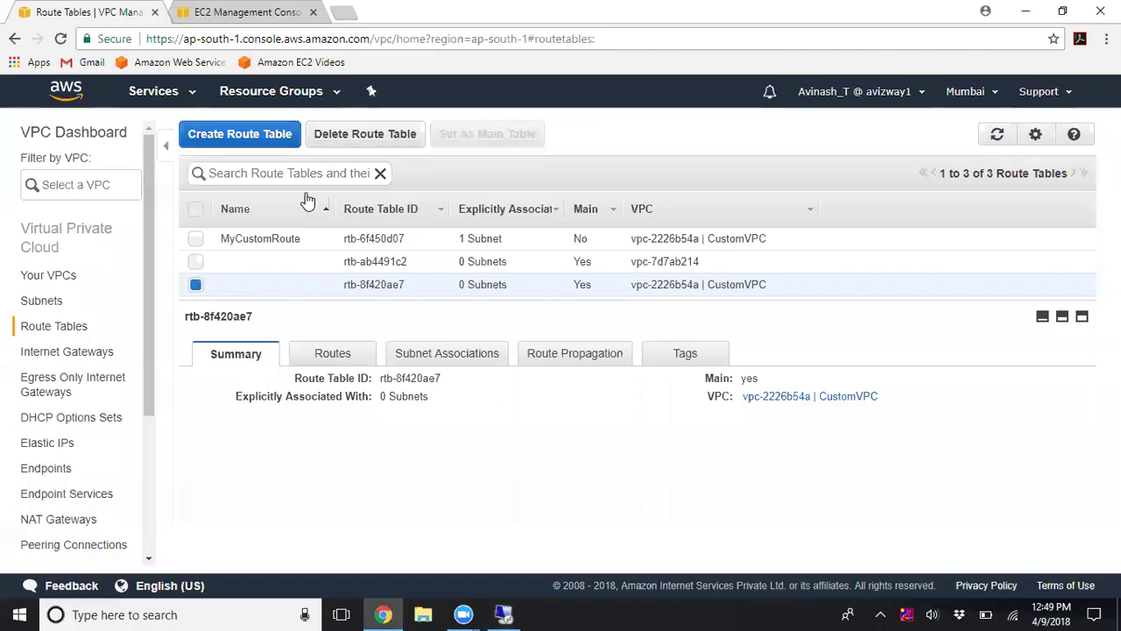
# Switch to the EC2 console and check the NAT Instance's IPv4 public IP against the address found on the private server
pyautogui.click(226, 11)
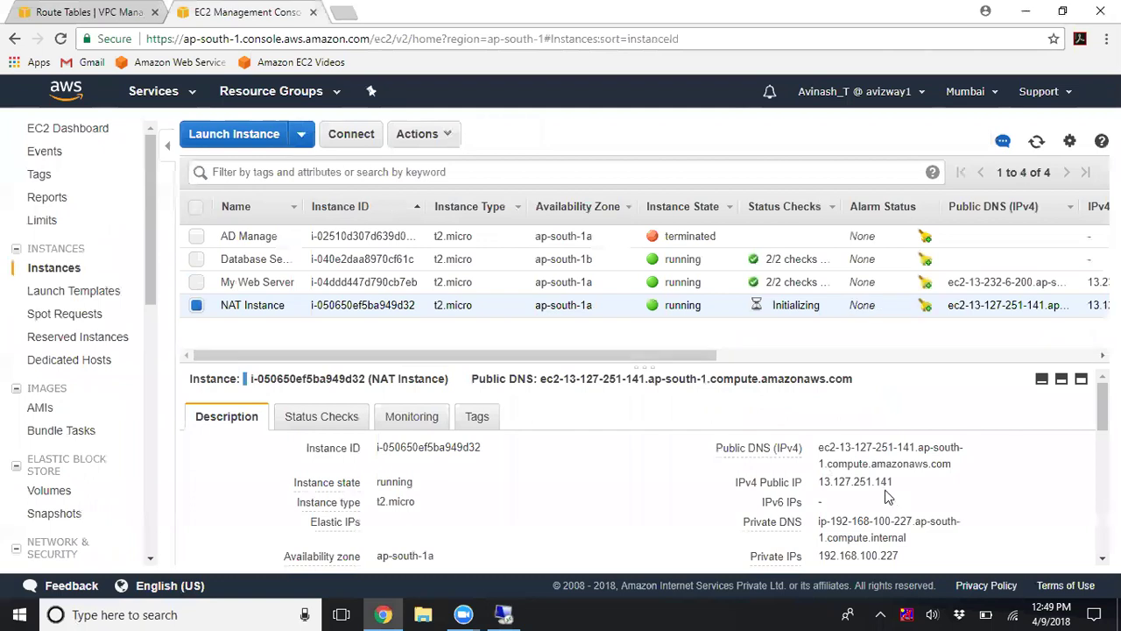
pyautogui.moveTo(898, 483); pyautogui.dragTo(815, 493)
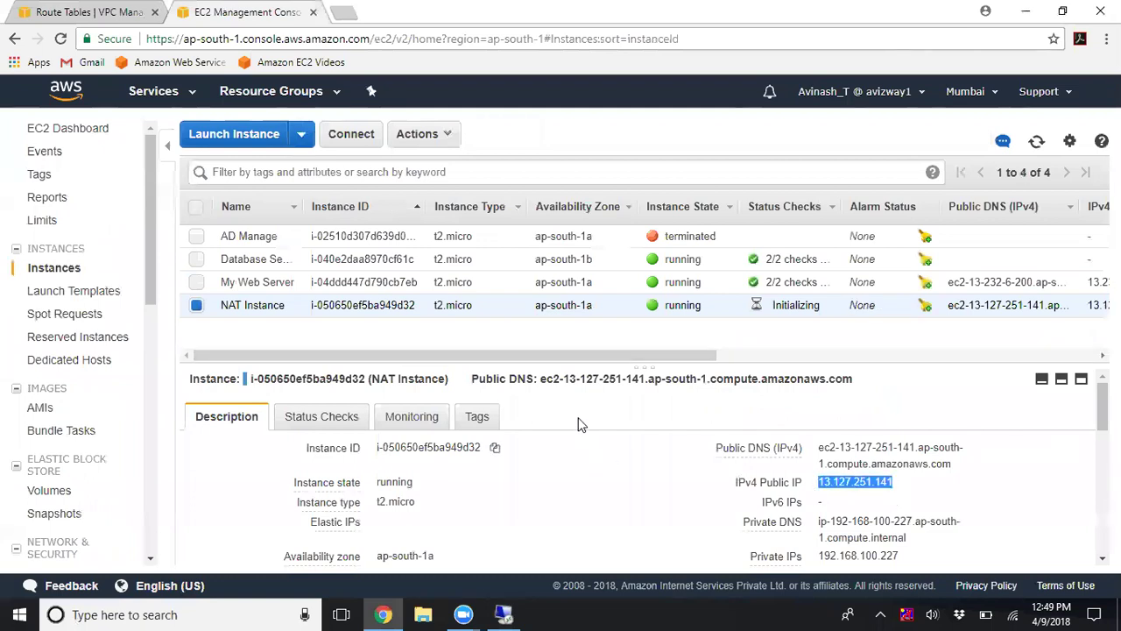
pyautogui.click(221, 302)
pyautogui.moveTo(221, 302); pyautogui.dragTo(298, 331)
pyautogui.click(297, 331)
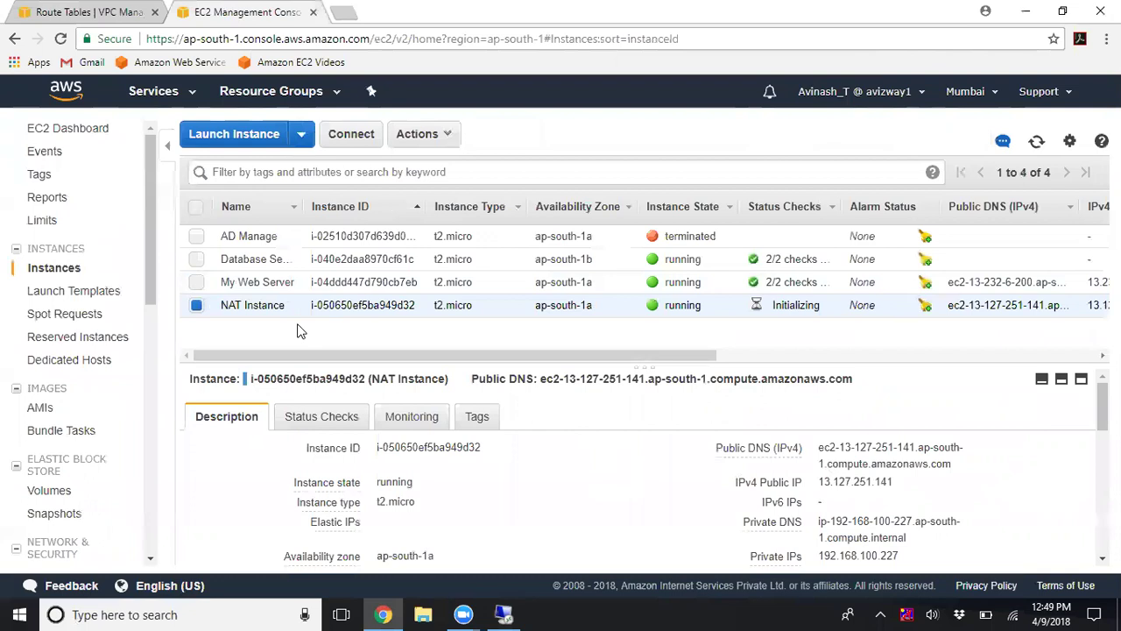
# Terminate the NAT Instance and confirm the termination
pyautogui.click(438, 134)
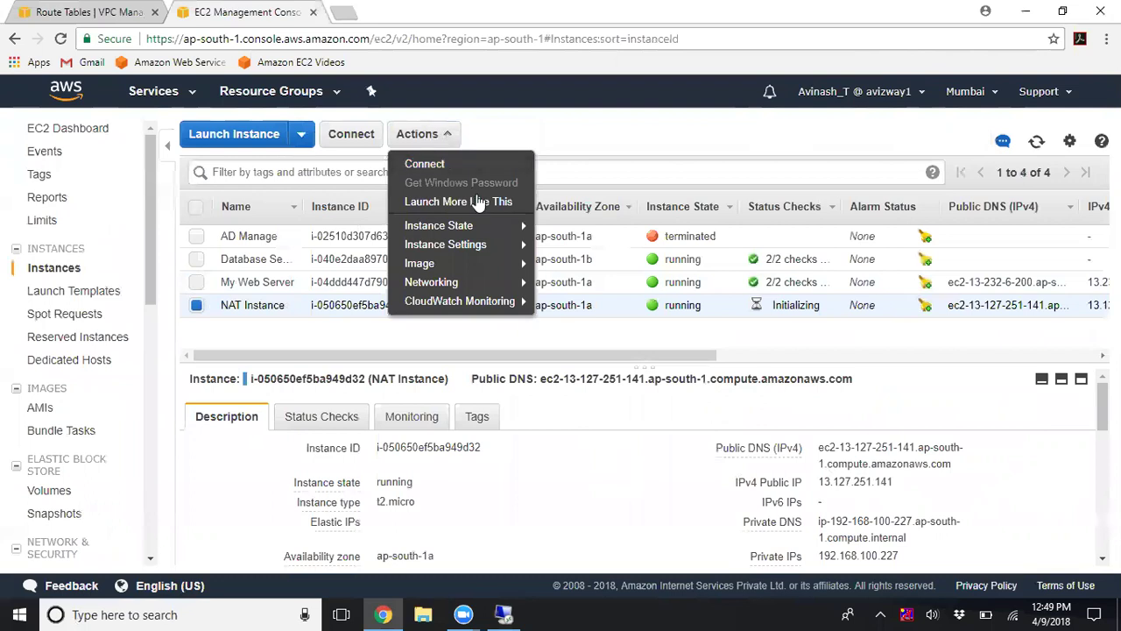
pyautogui.moveTo(490, 225)
pyautogui.click(582, 284)
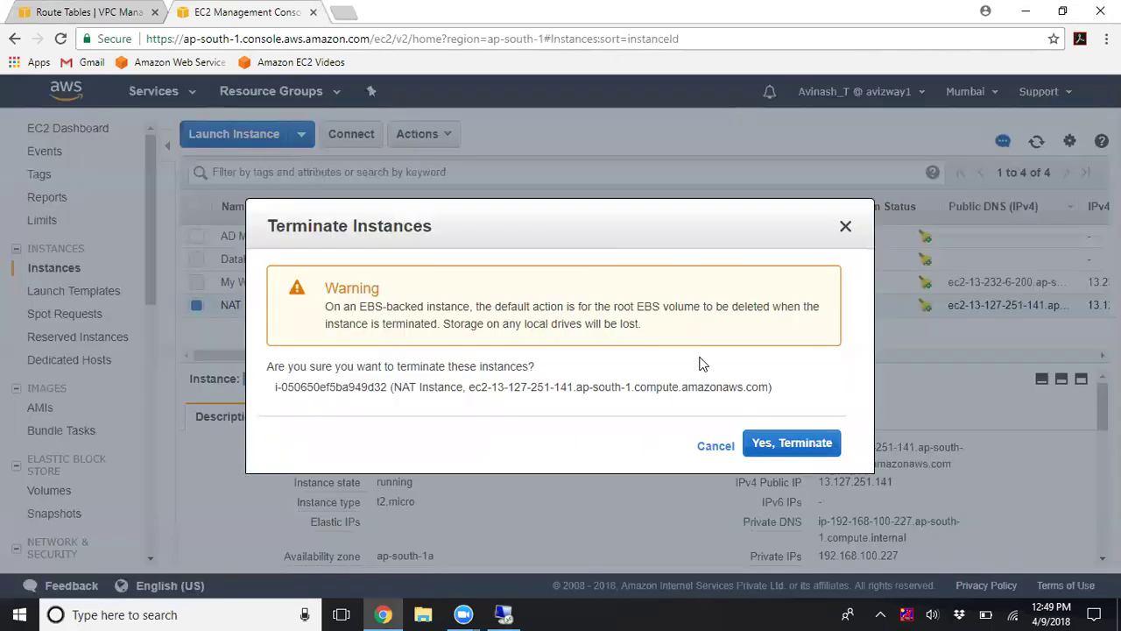
pyautogui.click(779, 443)
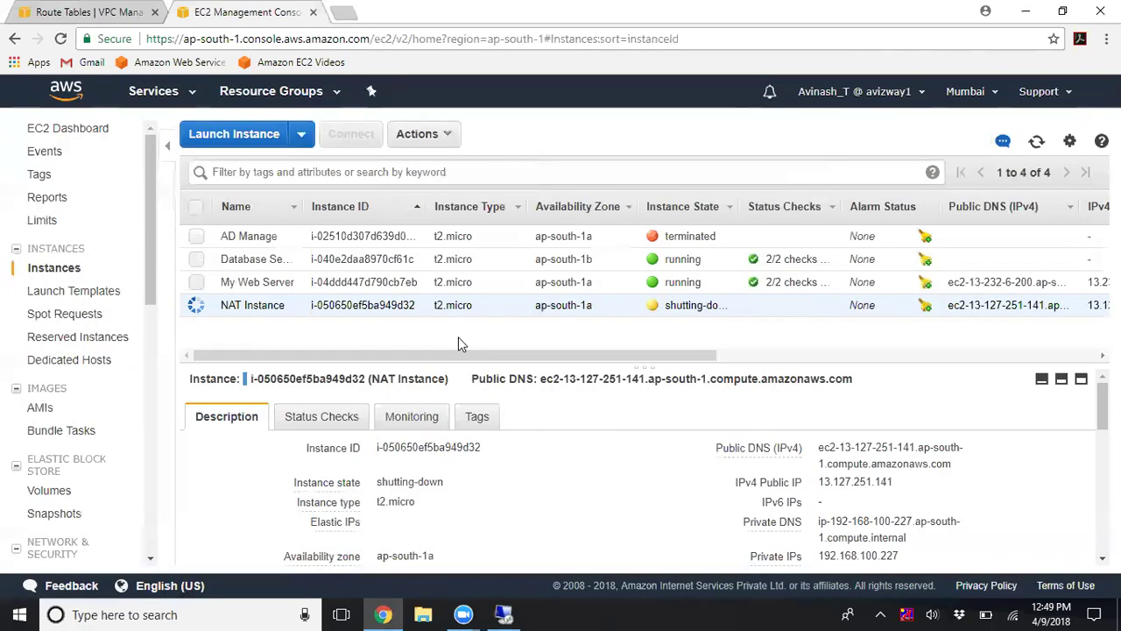
# Test the private server's internet access by reloading the my ip search in its Remote Desktop session, and return to the EC2 console
pyautogui.click(506, 614)
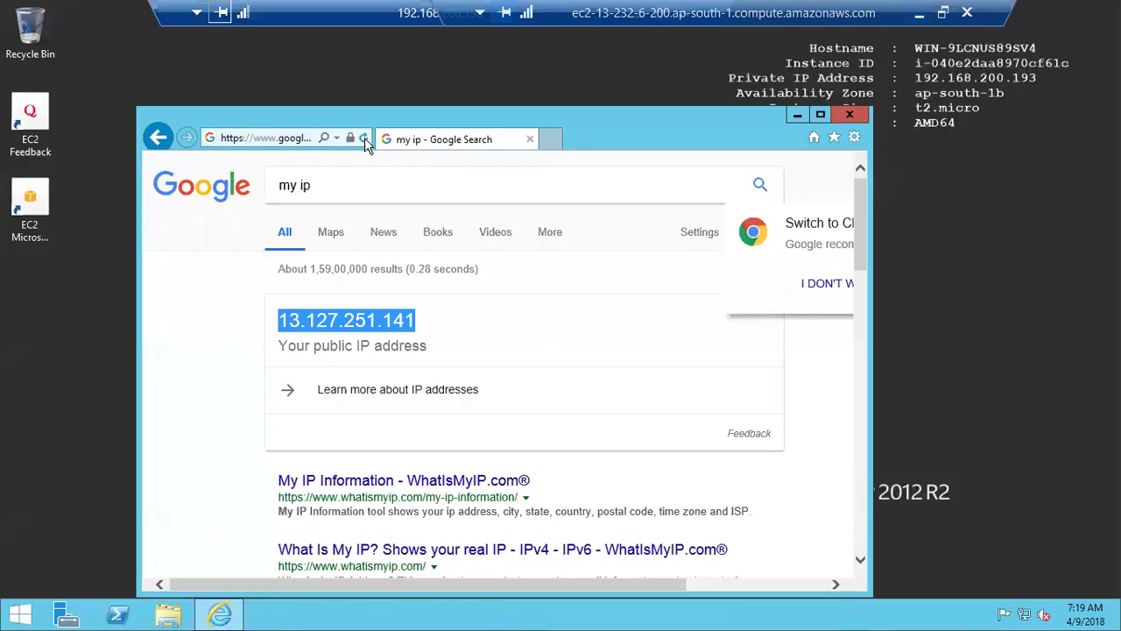
pyautogui.click(364, 137)
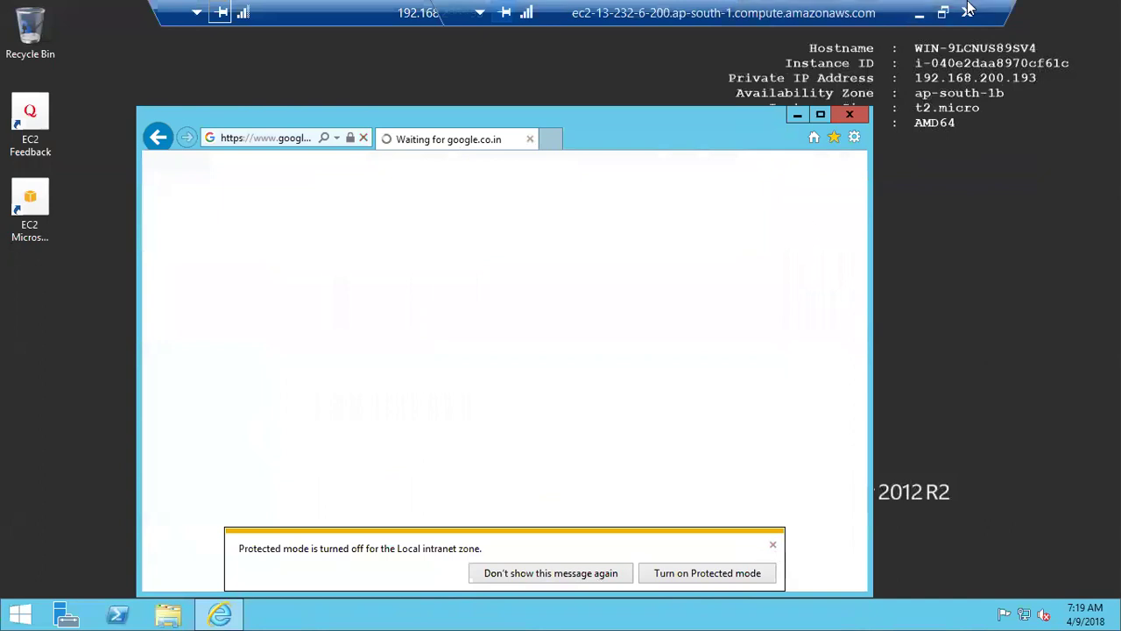
pyautogui.click(919, 12)
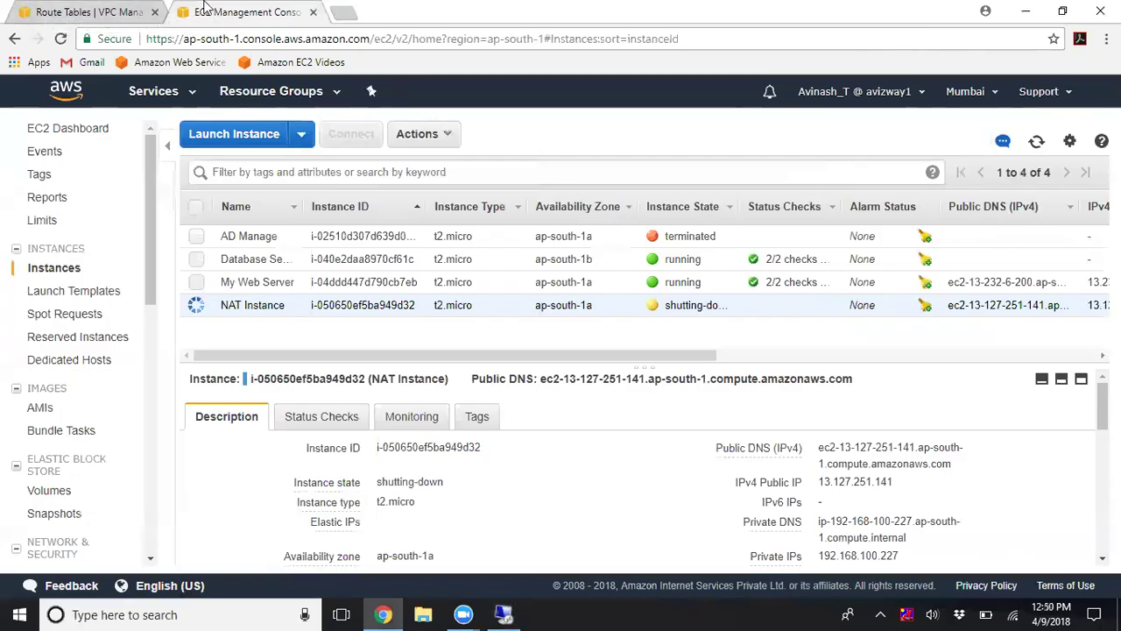
# In the VPC console, start creating a NAT gateway and choose CustomVPC's Public Subnet, subnet-6594010d, for it
pyautogui.click(87, 11)
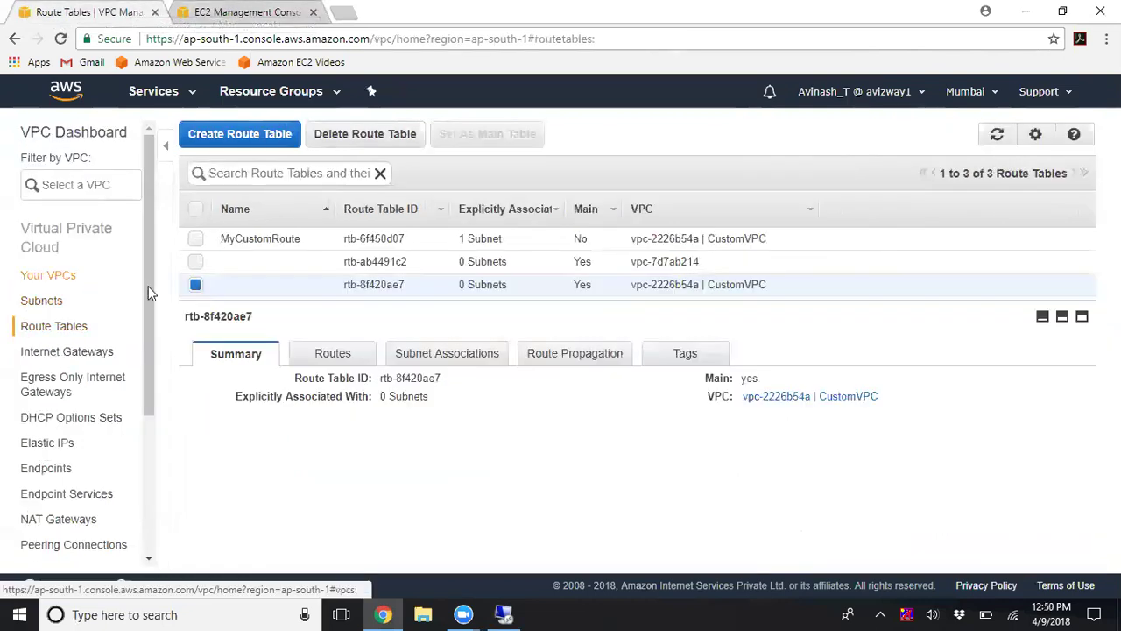
pyautogui.moveTo(146, 289); pyautogui.dragTo(145, 363)
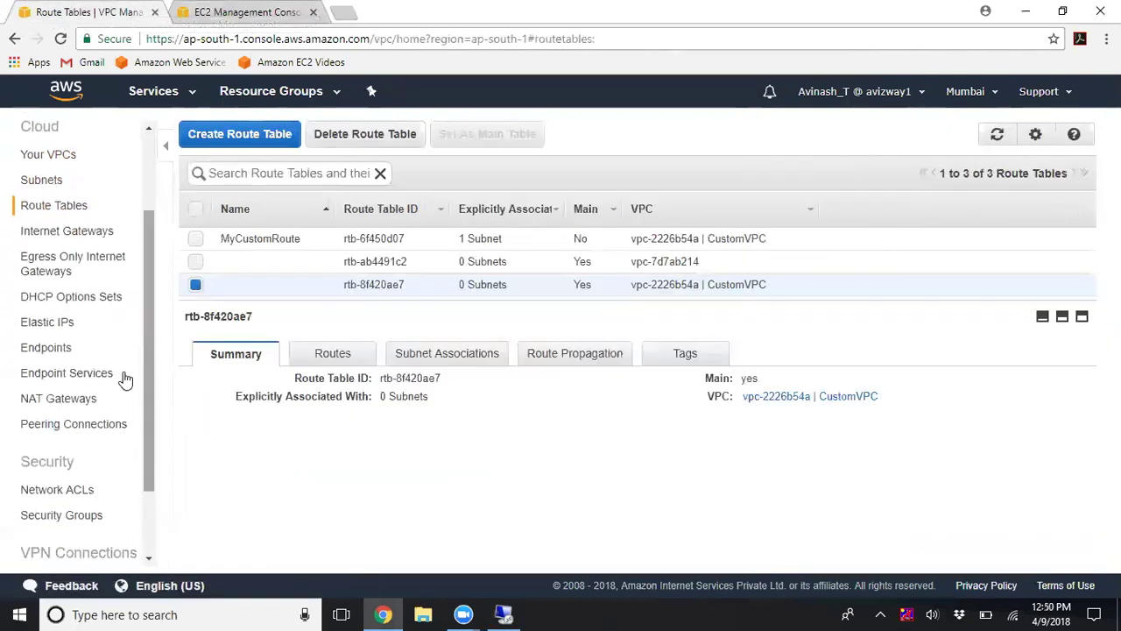
pyautogui.click(56, 399)
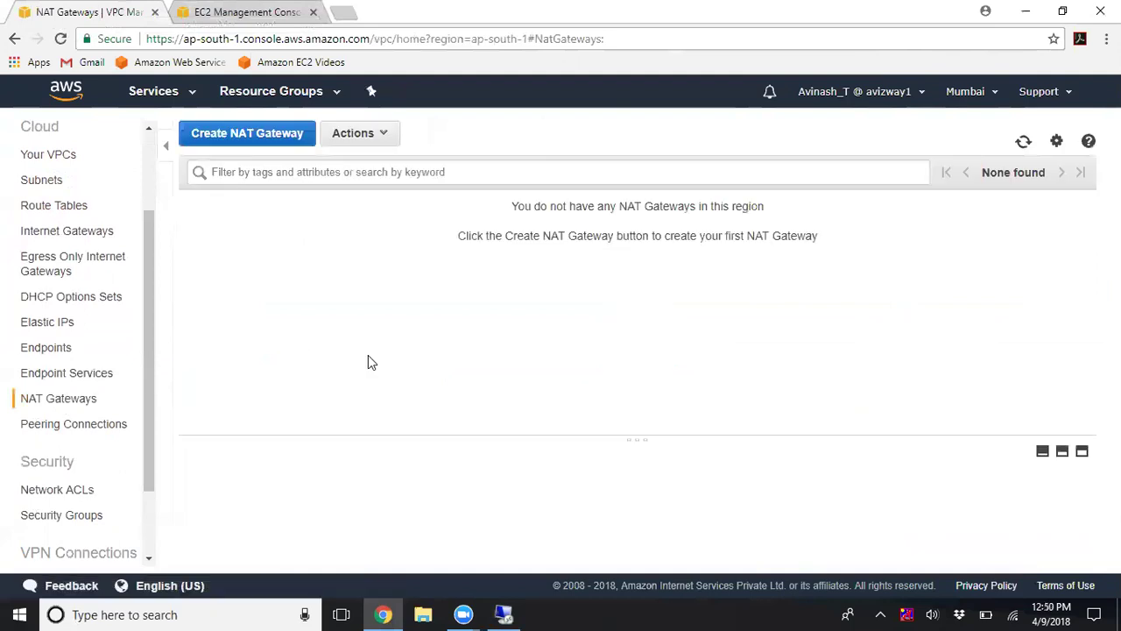
pyautogui.click(235, 140)
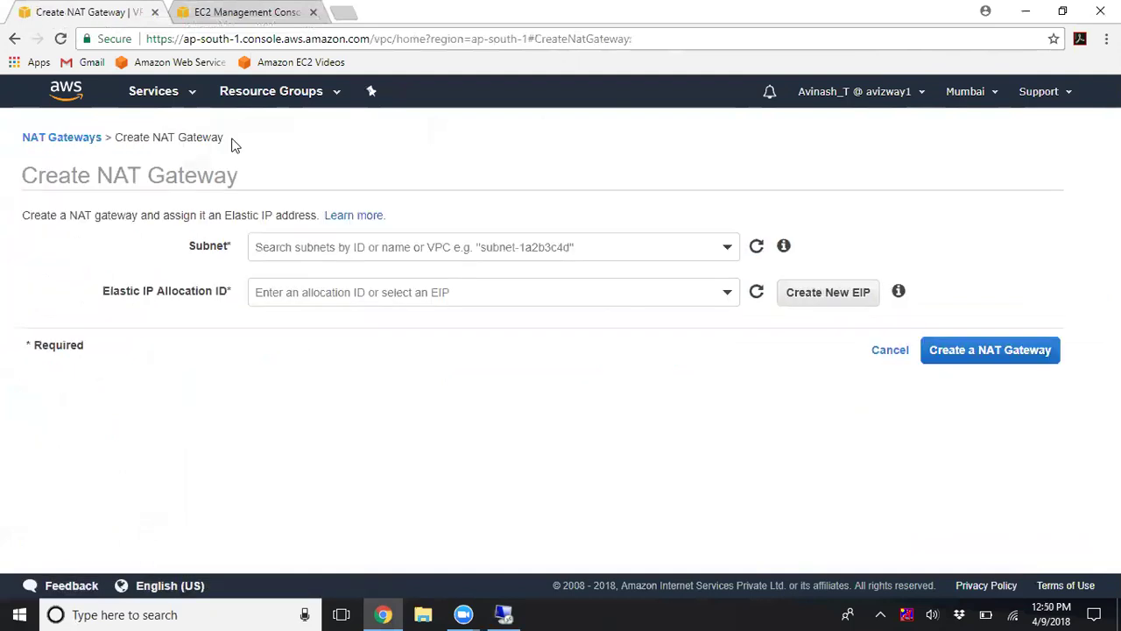
pyautogui.click(305, 248)
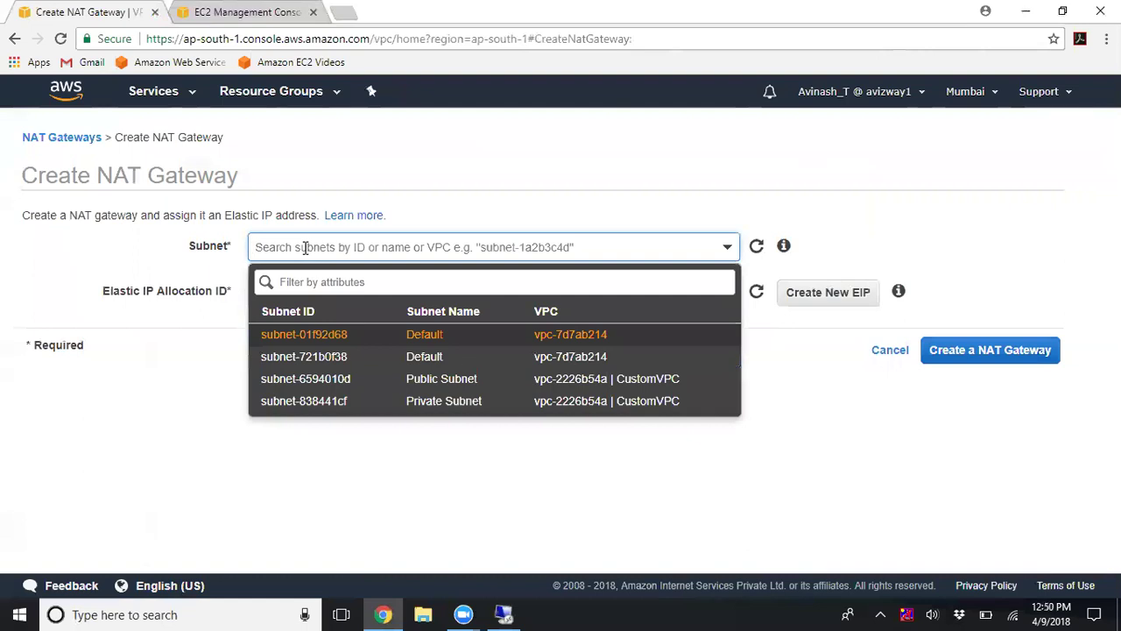
pyautogui.click(358, 380)
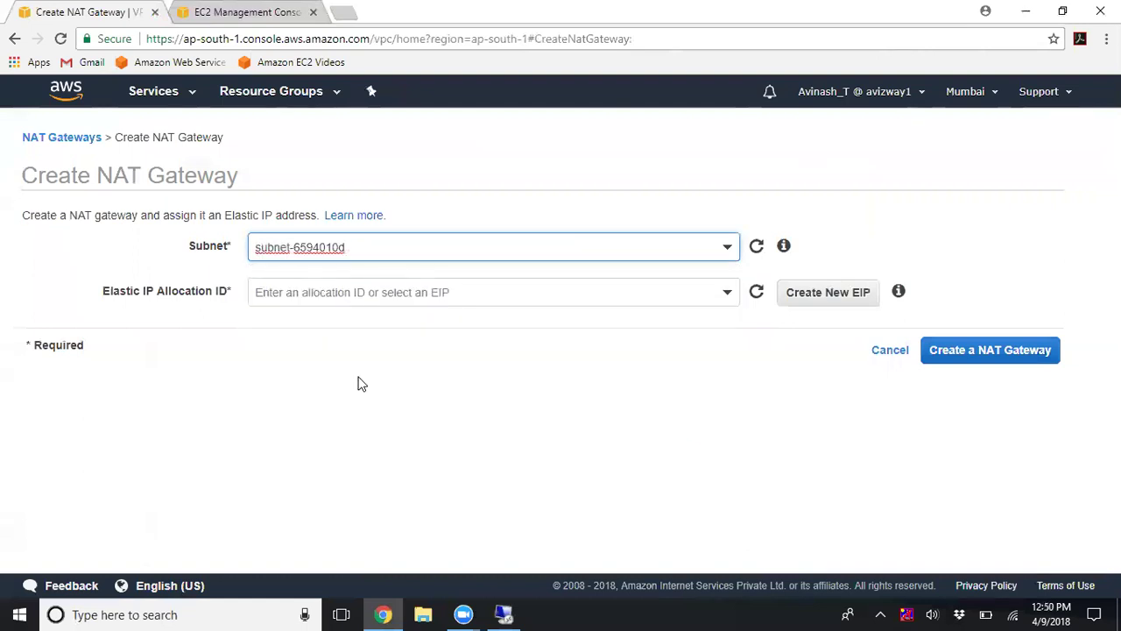
# Allocate a new Elastic IP for the NAT gateway and create the gateway
pyautogui.click(305, 291)
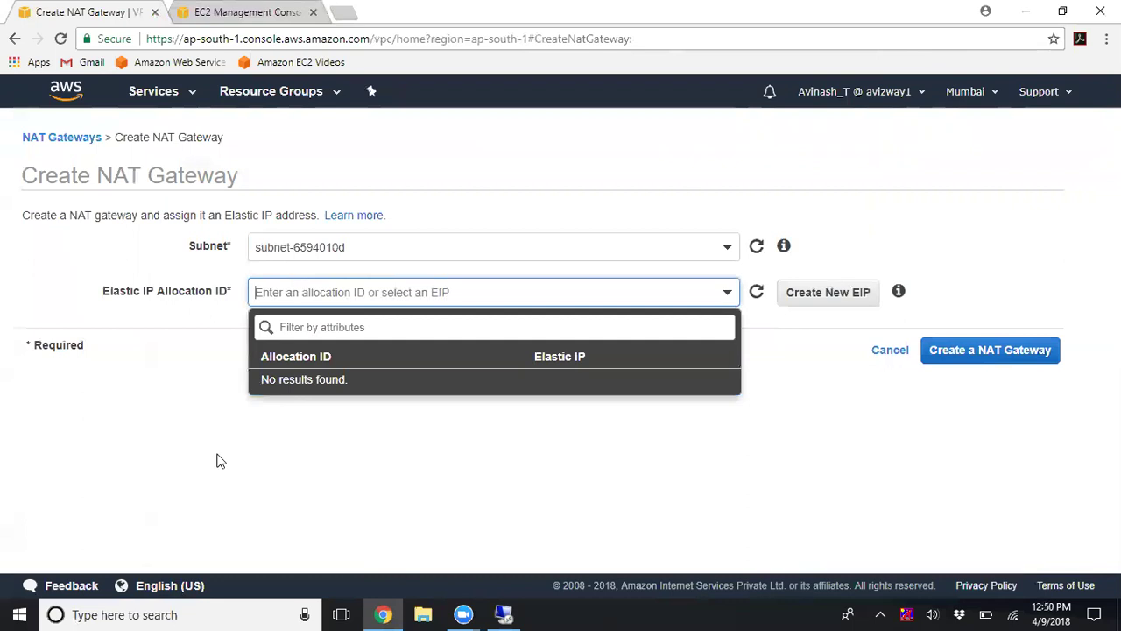
pyautogui.click(254, 446)
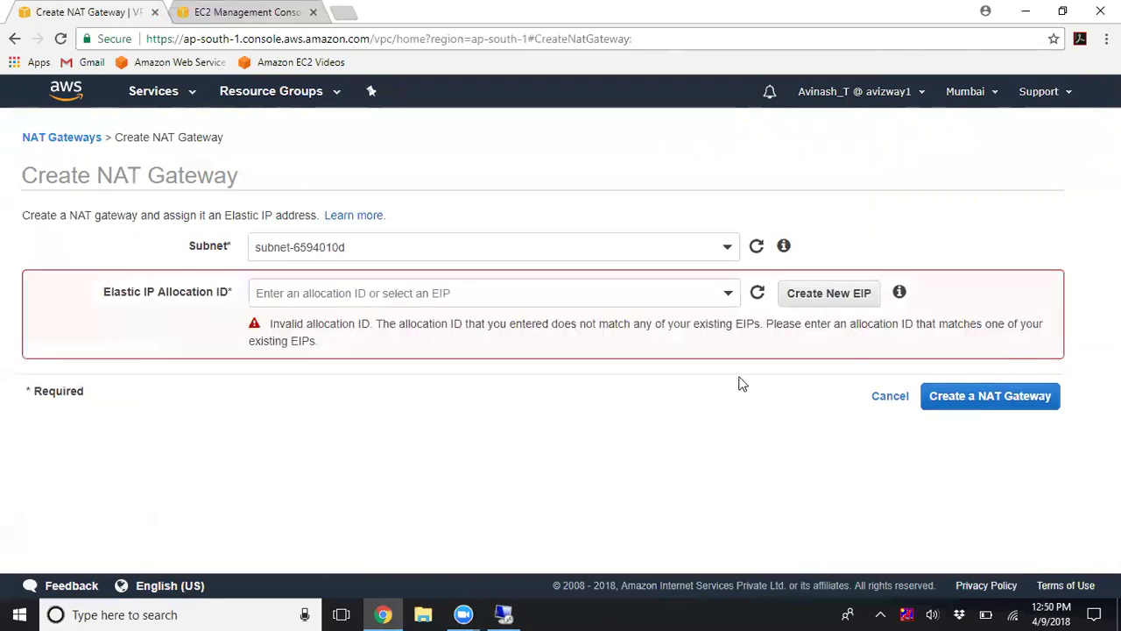
pyautogui.click(828, 298)
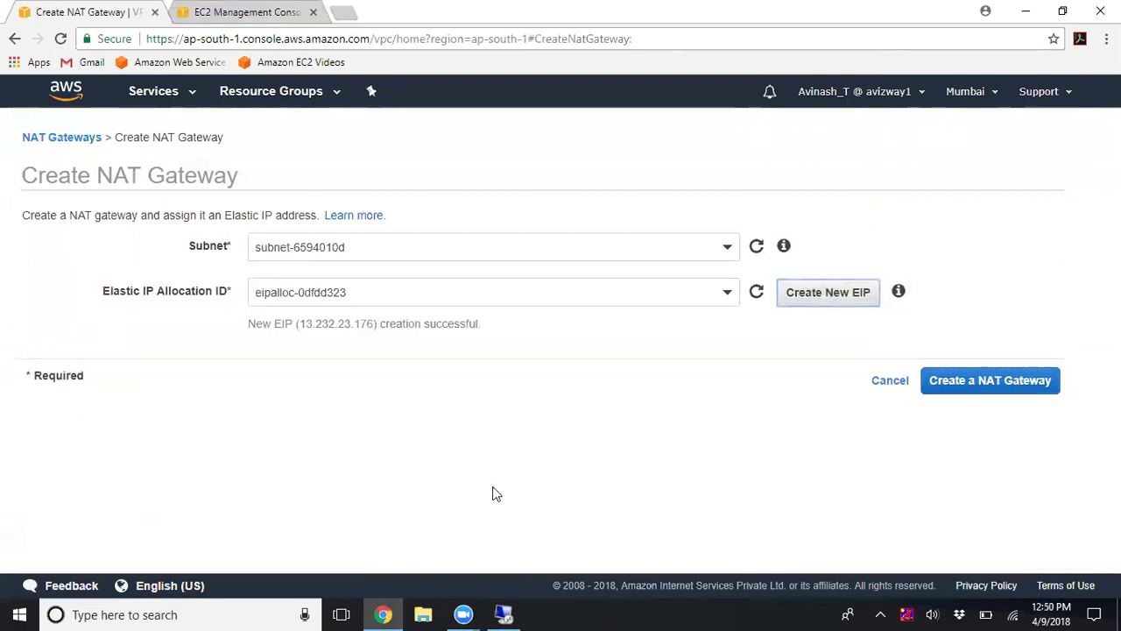
pyautogui.moveTo(298, 324); pyautogui.dragTo(365, 324)
pyautogui.click(581, 383)
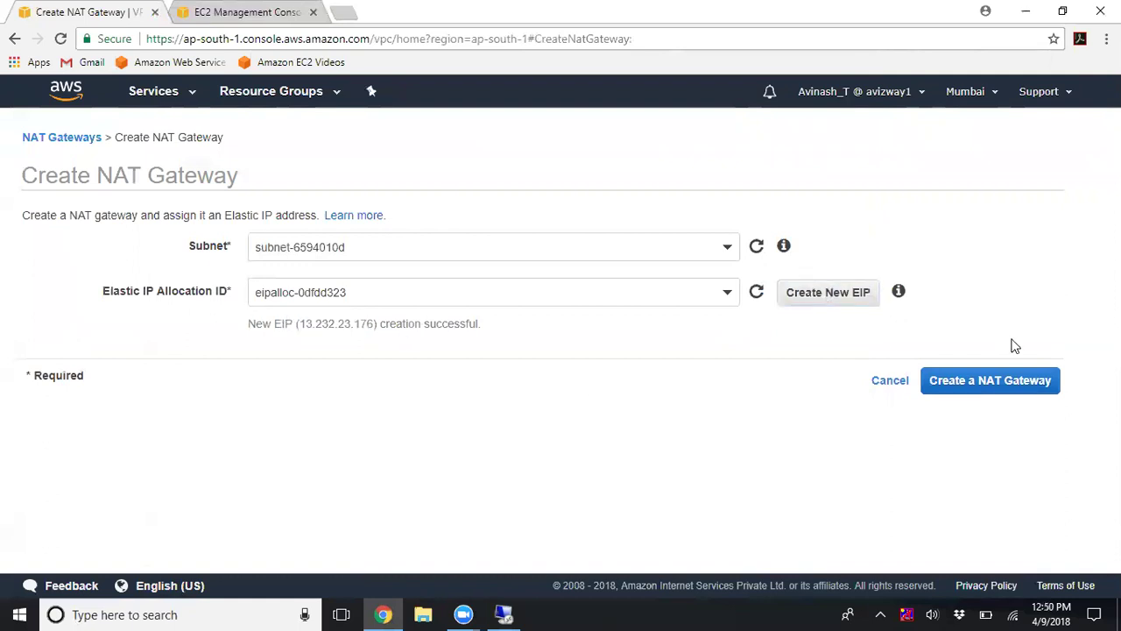
pyautogui.click(989, 383)
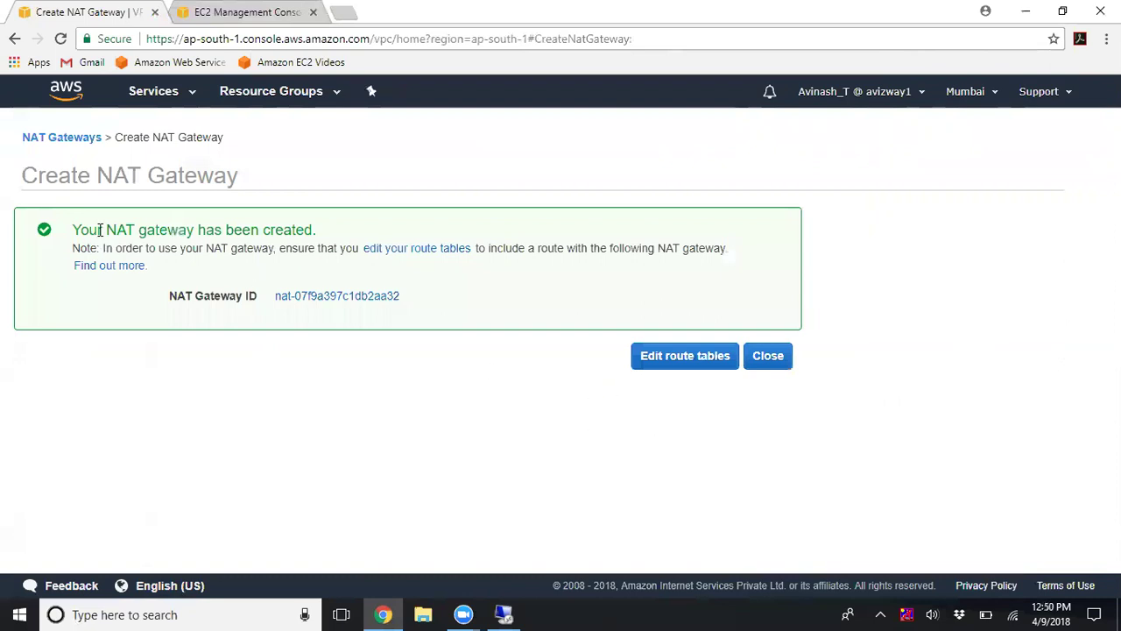
pyautogui.moveTo(96, 230); pyautogui.dragTo(179, 229)
pyautogui.click(543, 455)
# Open the routes of CustomVPC's main route table, rtb-8f420ae7, for editing and remove the 0.0.0.0/0 route to eni-74a1002a
pyautogui.click(674, 368)
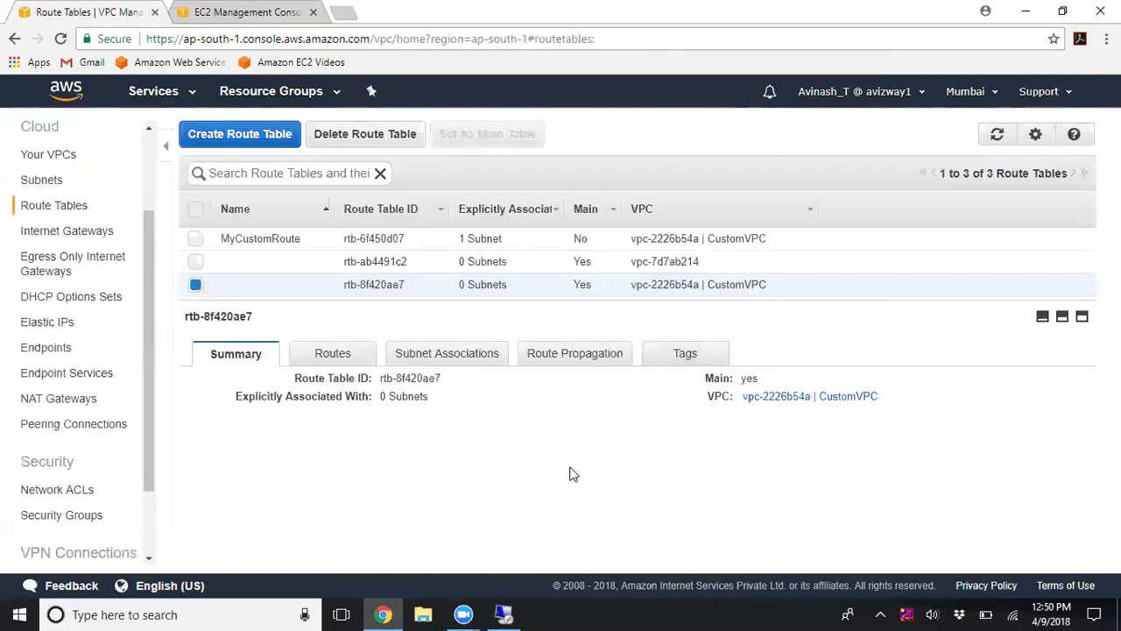
pyautogui.moveTo(580, 302); pyautogui.dragTo(577, 334)
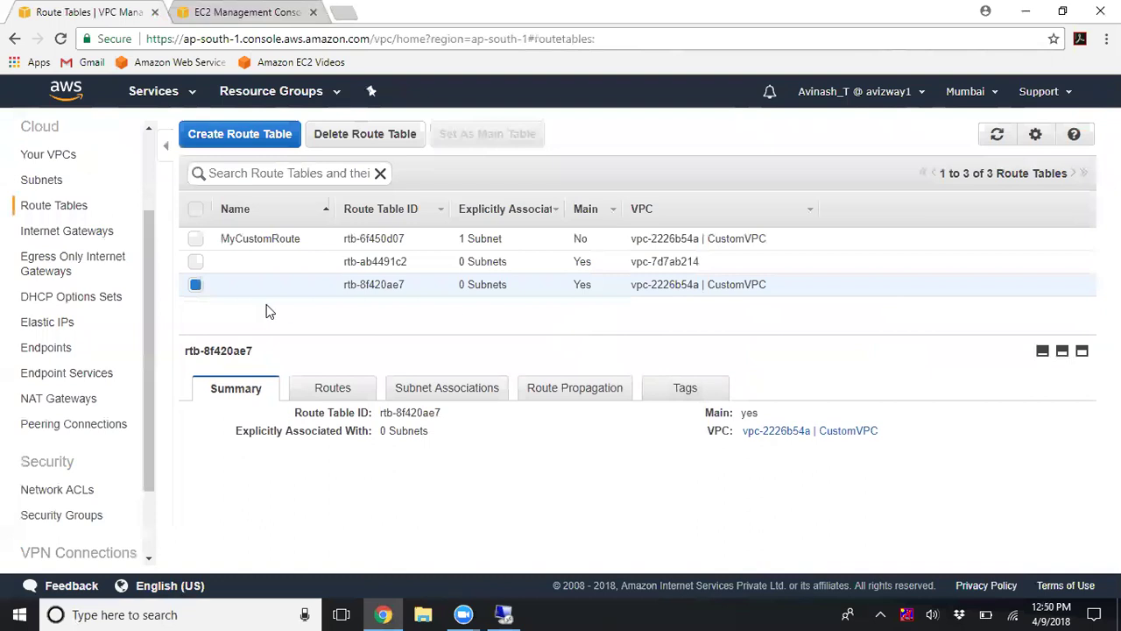
pyautogui.click(324, 394)
pyautogui.moveTo(548, 522); pyautogui.dragTo(613, 526)
pyautogui.click(206, 419)
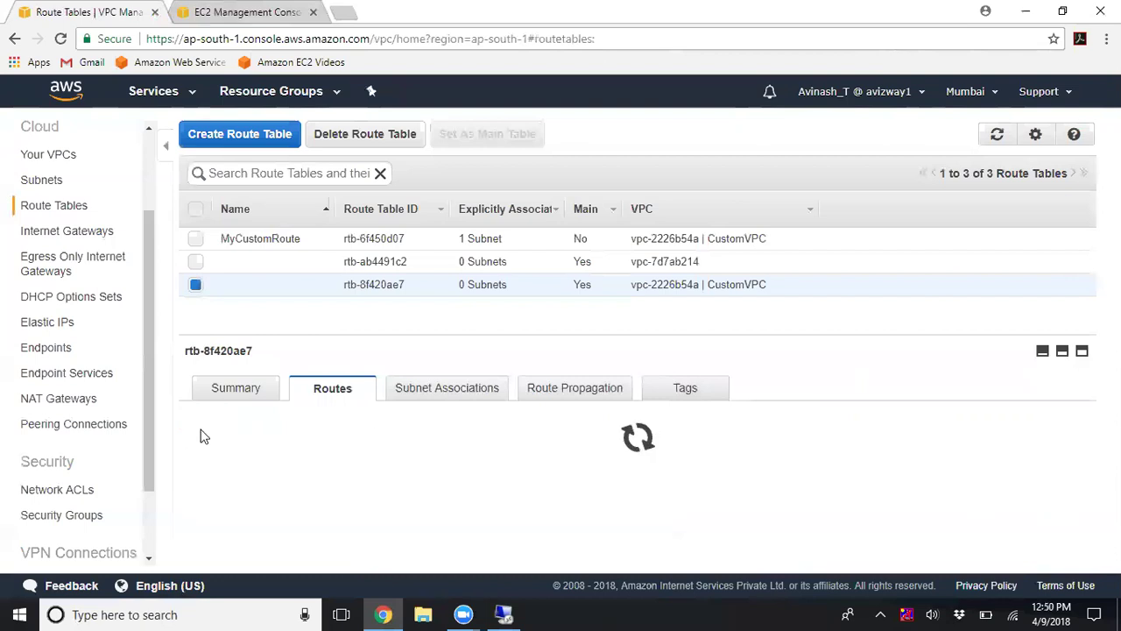
pyautogui.moveTo(501, 340); pyautogui.dragTo(486, 317)
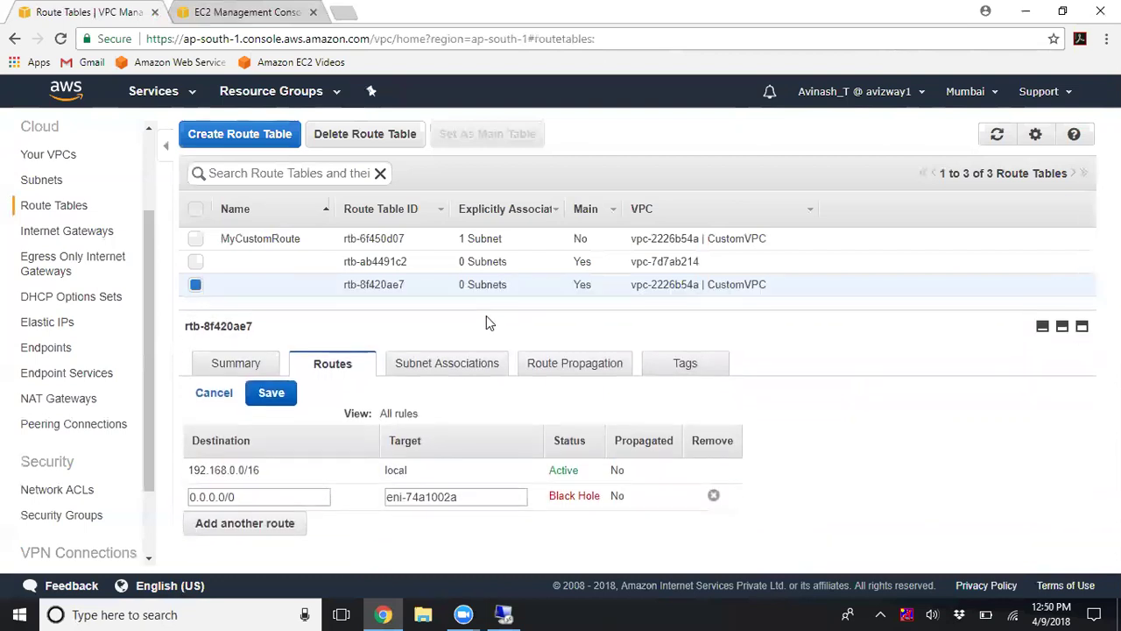
pyautogui.click(713, 496)
# Add a route for destination 0.0.0.0/0 targeting nat-07f9a397c1db2aa32 and save the route table
pyautogui.click(220, 506)
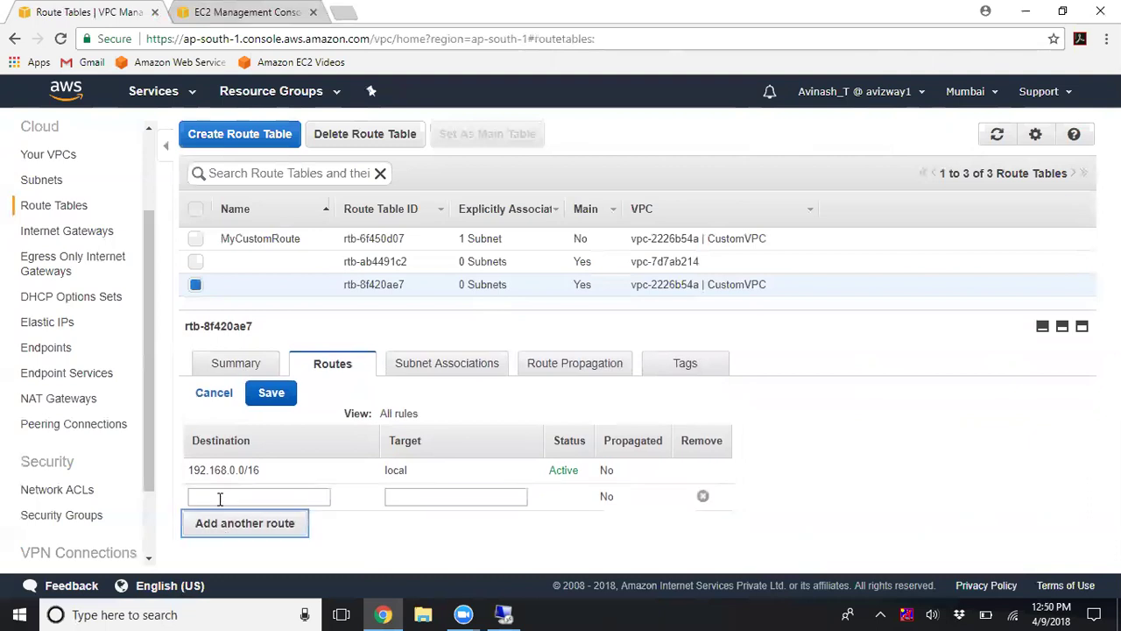
pyautogui.write('0.0.0.0/0')
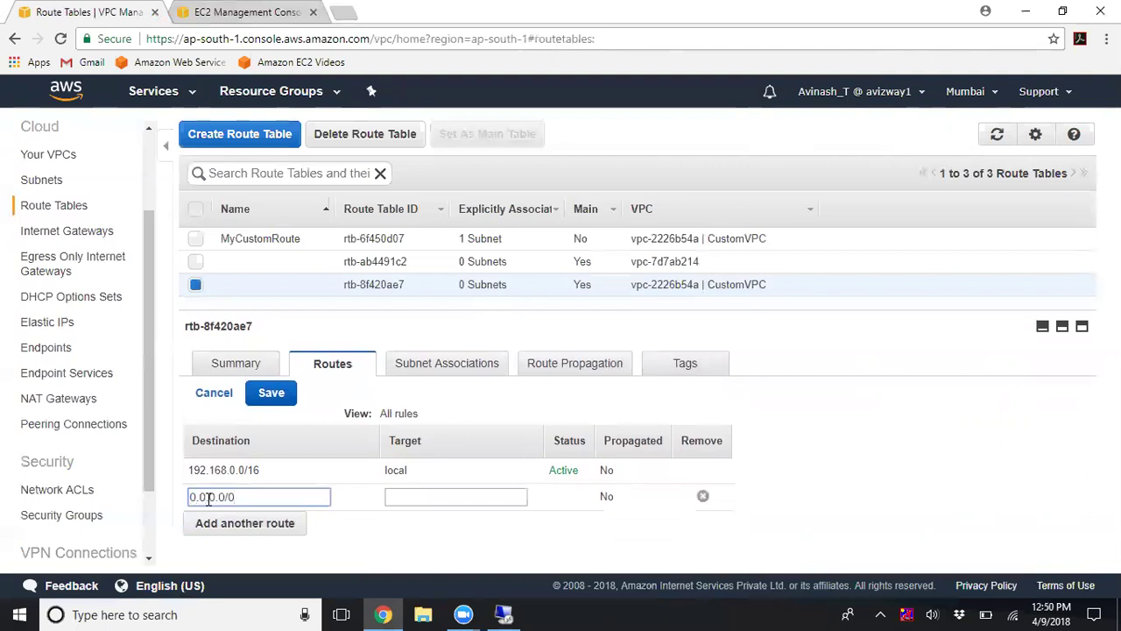
pyautogui.click(428, 496)
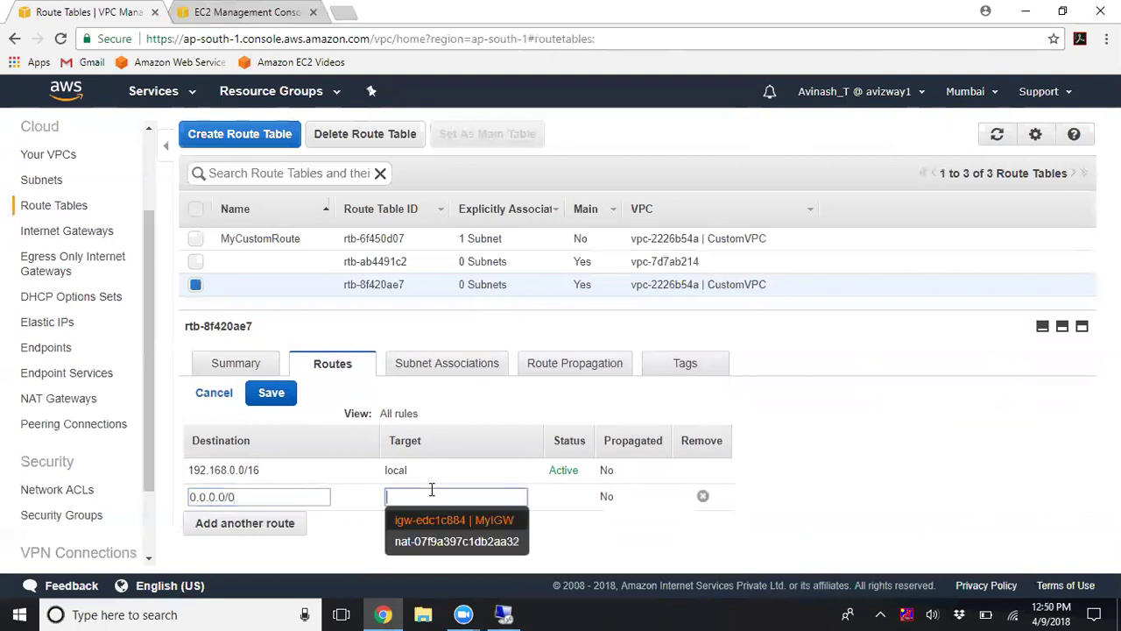
pyautogui.click(436, 535)
pyautogui.click(273, 394)
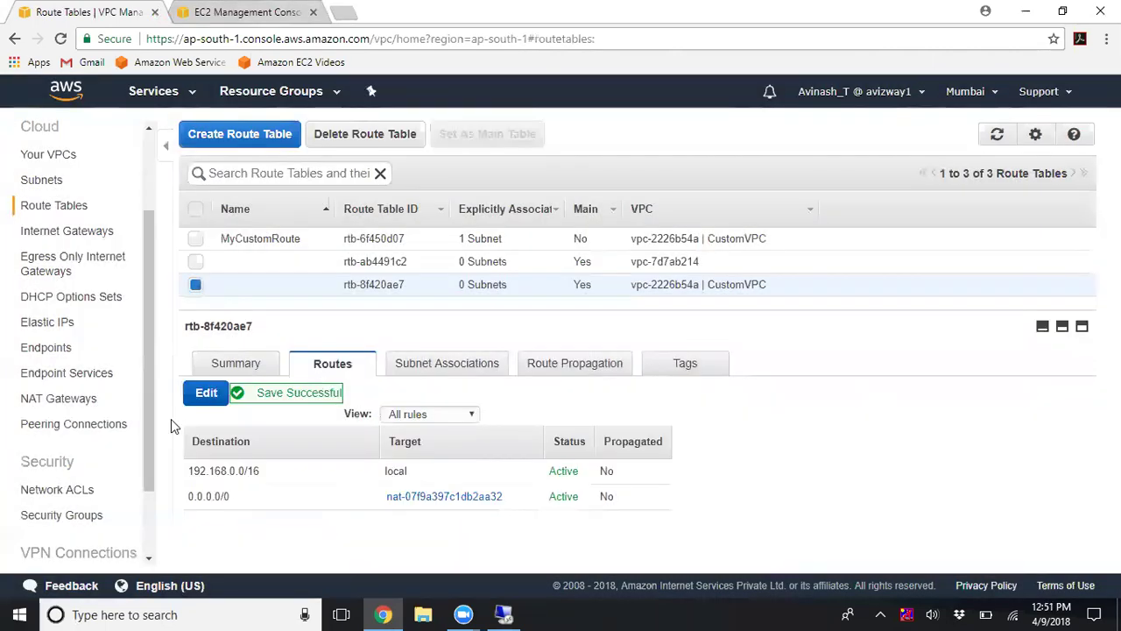
# Open the NAT gateways list, refresh it repeatedly, and examine the new gateway's status and details
pyautogui.click(53, 401)
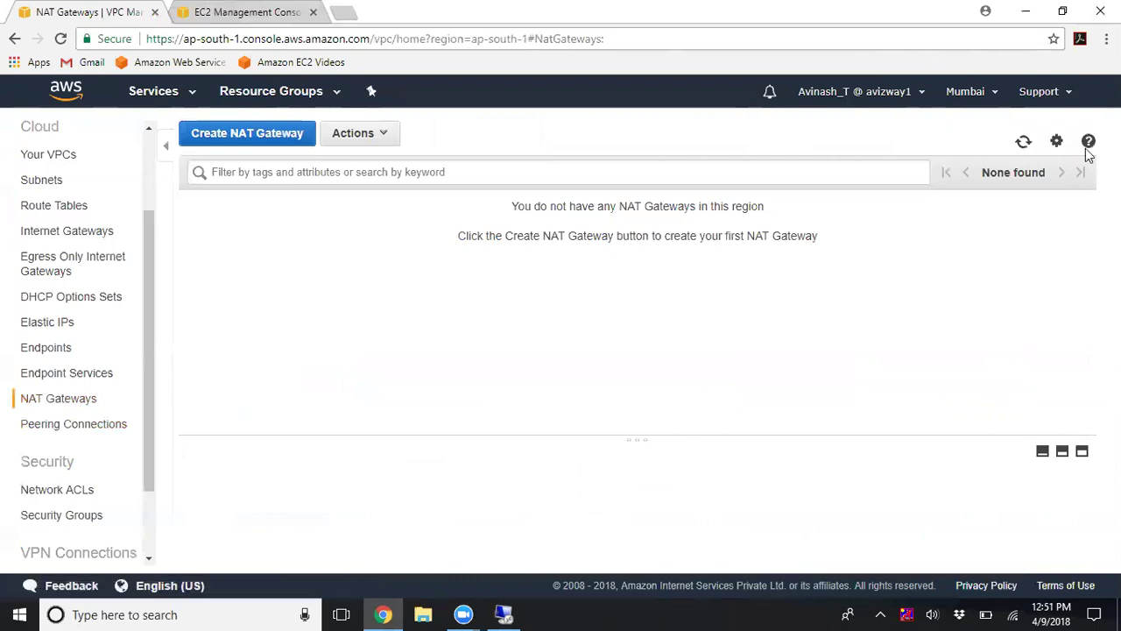
pyautogui.click(1022, 142)
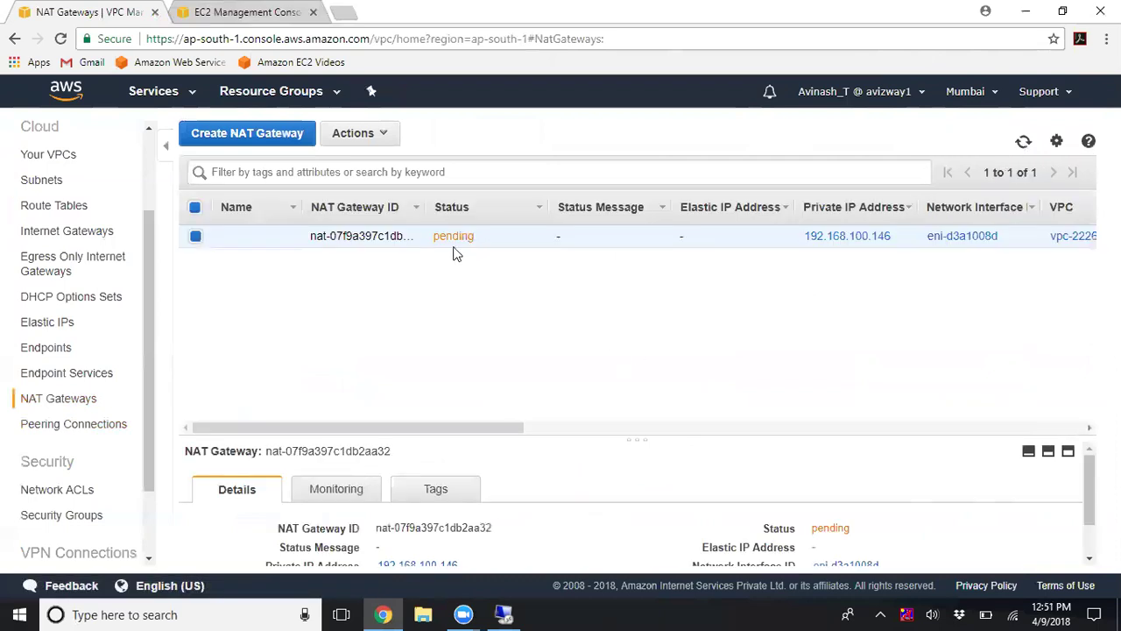
pyautogui.moveTo(430, 237); pyautogui.dragTo(475, 238)
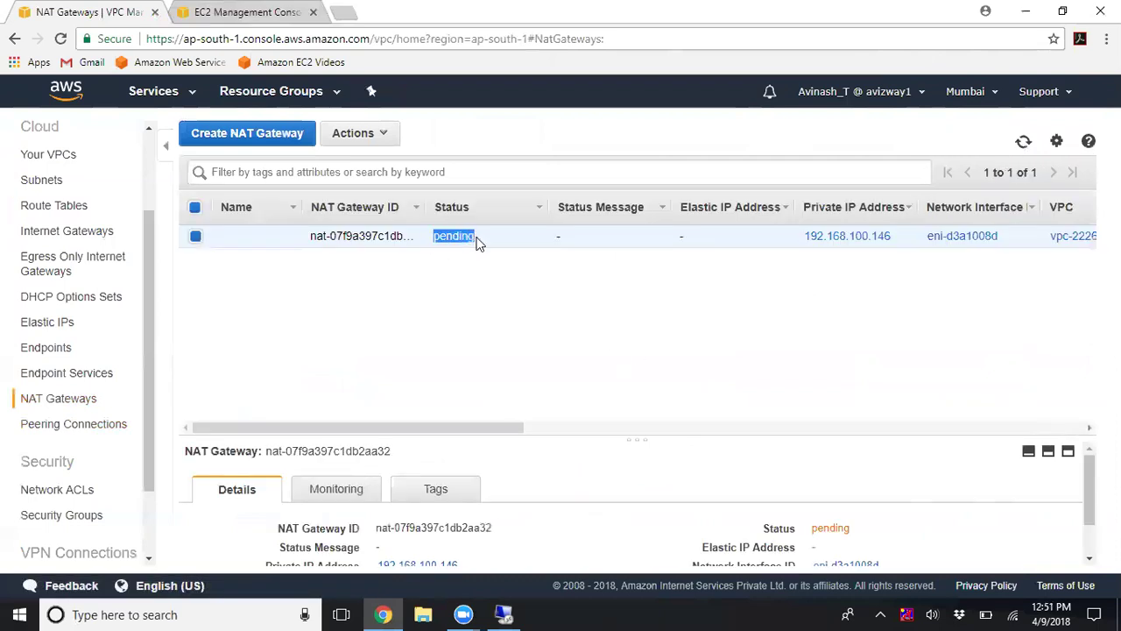
pyautogui.click(505, 296)
pyautogui.click(1023, 143)
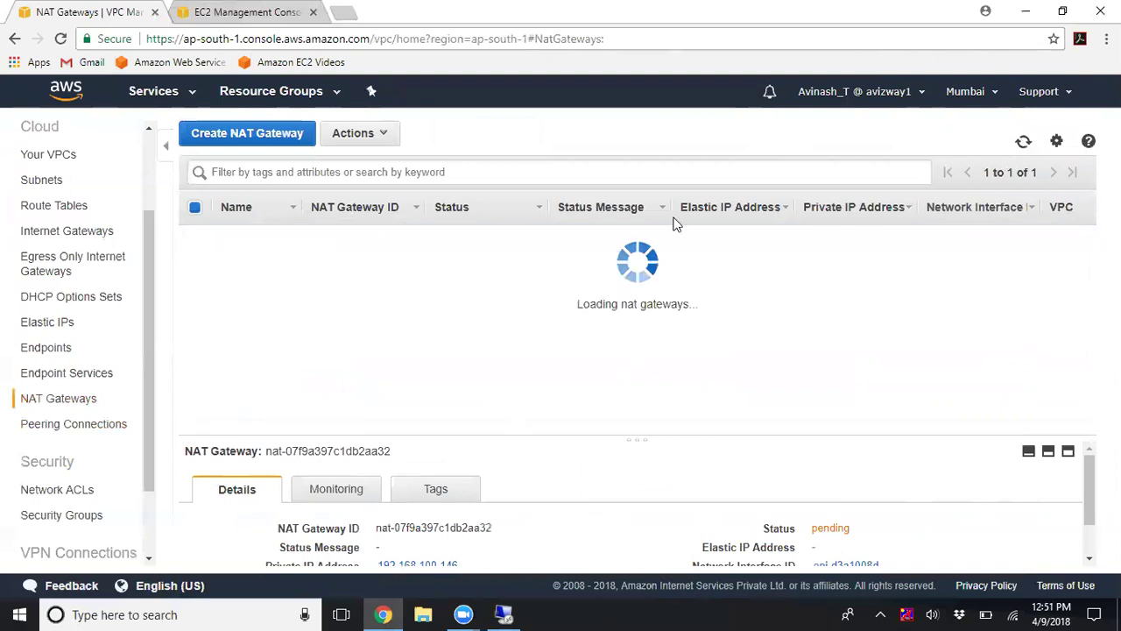
pyautogui.doubleClick(466, 235)
pyautogui.click(480, 296)
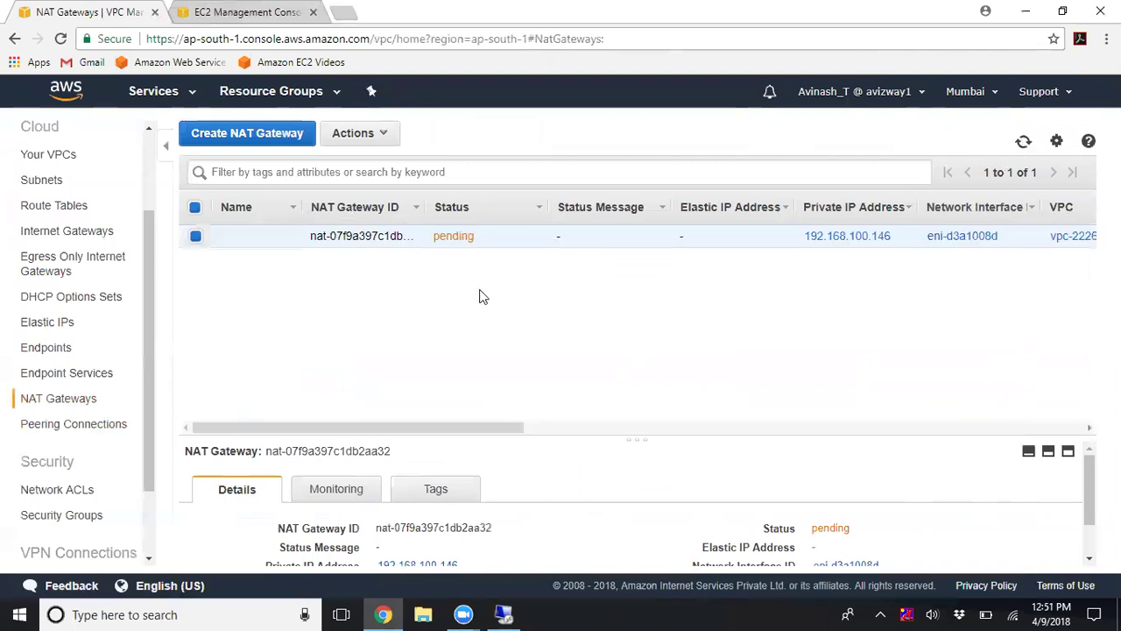
pyautogui.moveTo(644, 441); pyautogui.dragTo(621, 323)
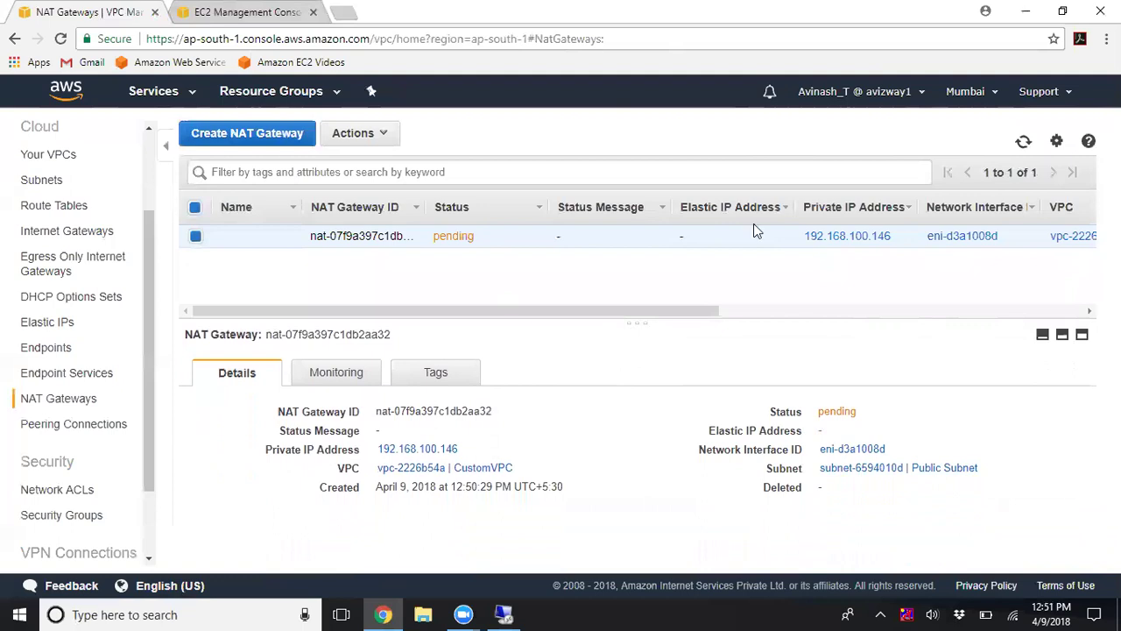
pyautogui.click(1021, 142)
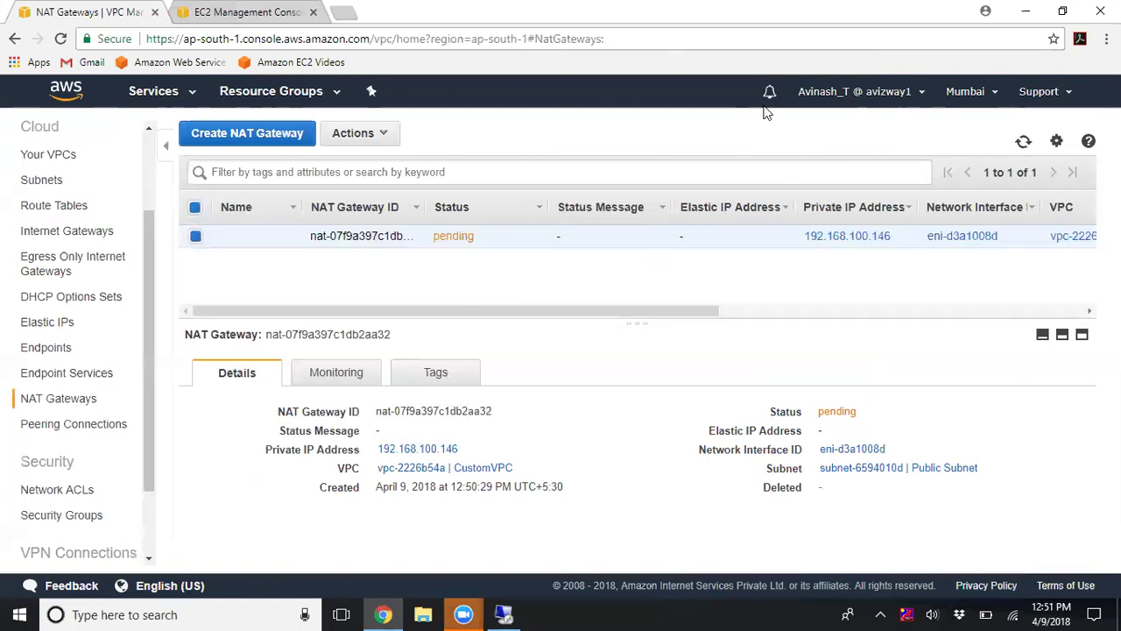
# Refresh the NAT gateways list and check the status of gateway nat-07f9a397c1db2aa32
pyautogui.click(1023, 143)
pyautogui.doubleClick(455, 236)
pyautogui.click(468, 261)
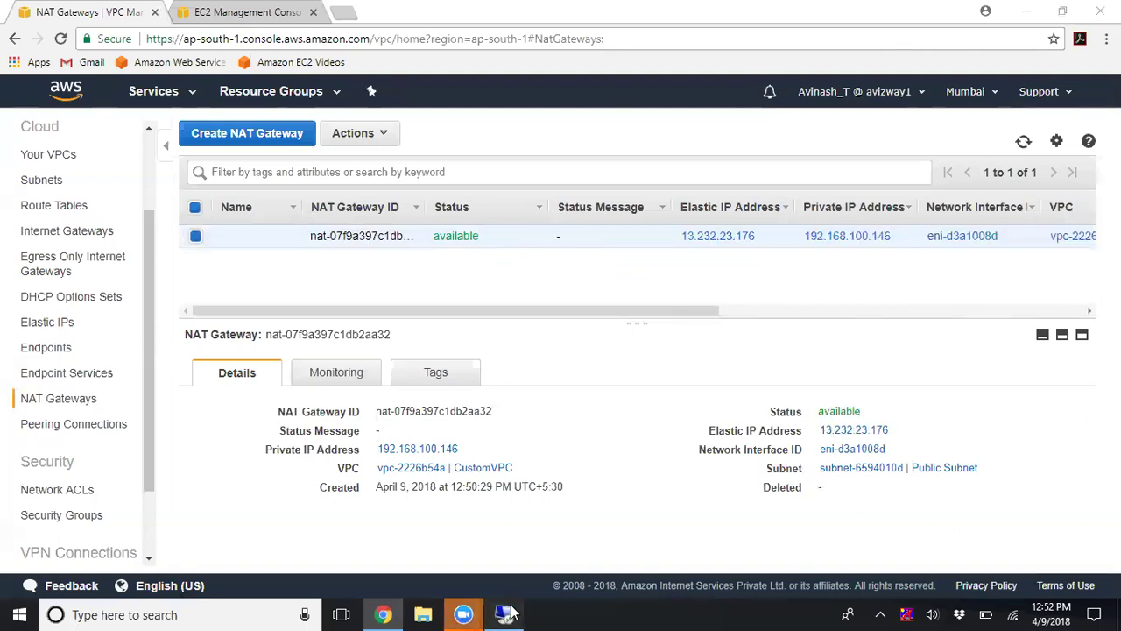
# Switch to the private server's Remote Desktop session and reload the "my ip" Google search to check its public IP address
pyautogui.click(466, 614)
pyautogui.click(363, 140)
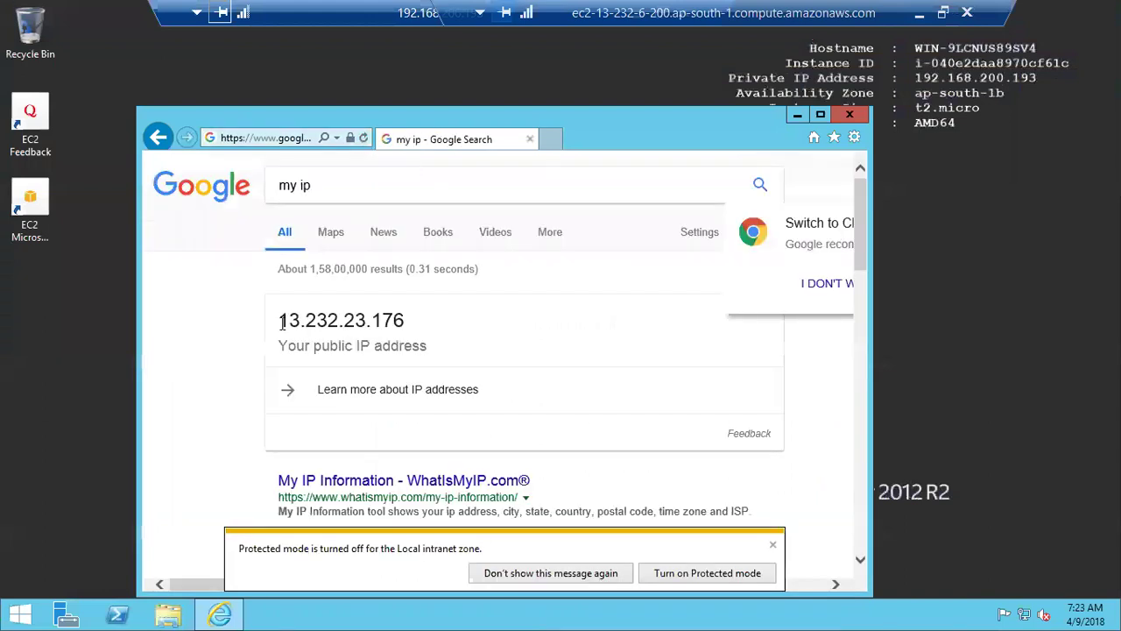
pyautogui.moveTo(282, 321); pyautogui.dragTo(409, 312)
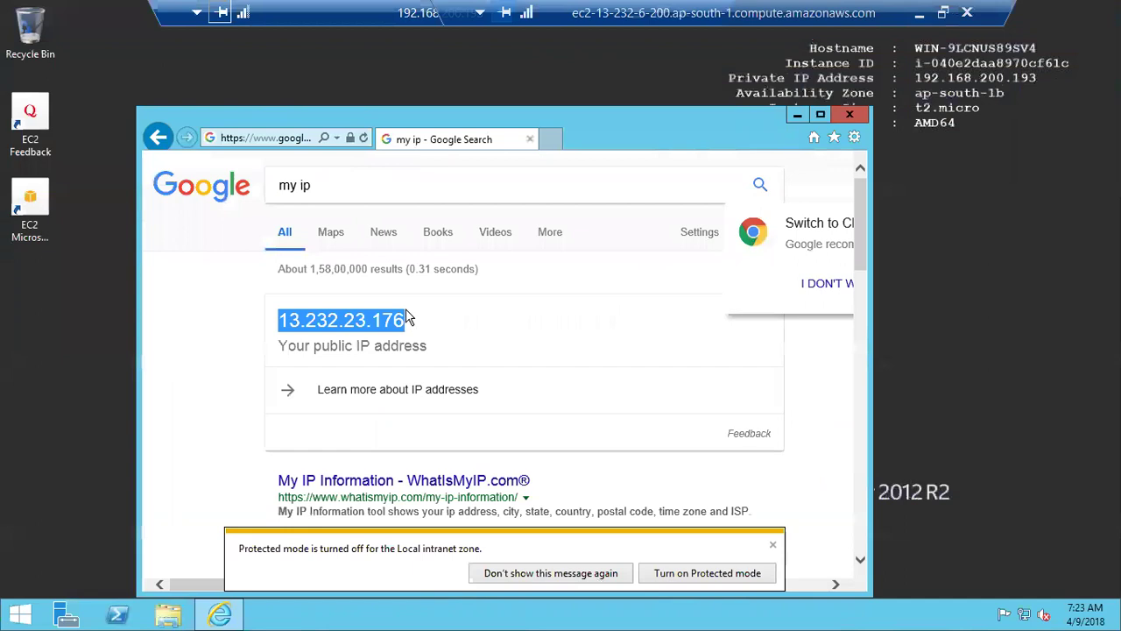
pyautogui.click(80, 338)
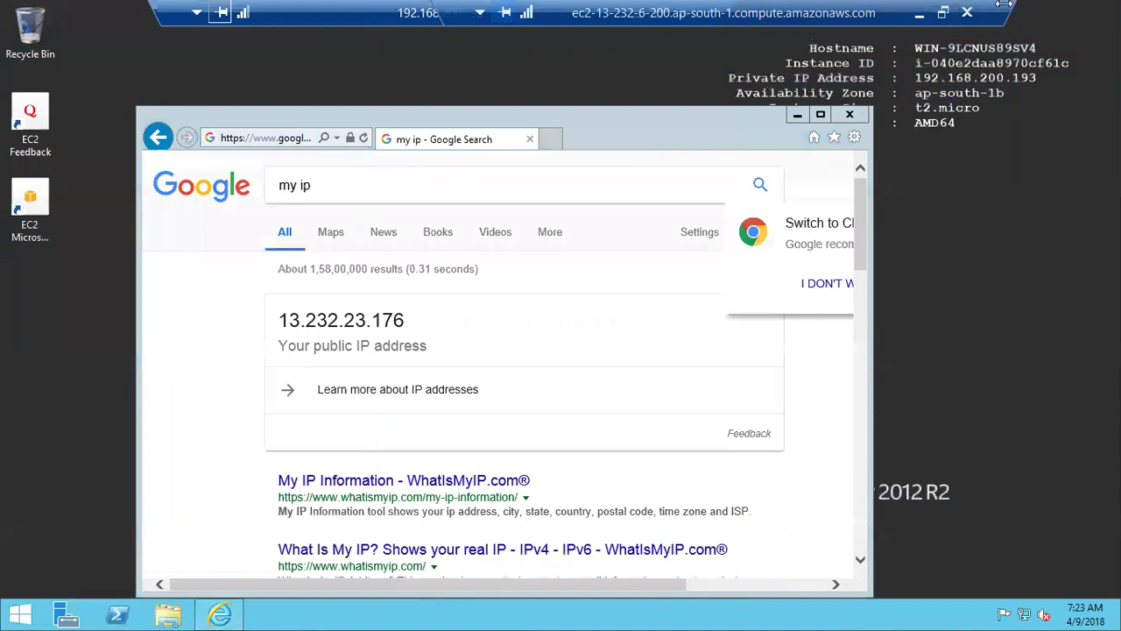
# Minimize the Remote Desktop session and open the list of VPCs in the AWS console
pyautogui.click(918, 13)
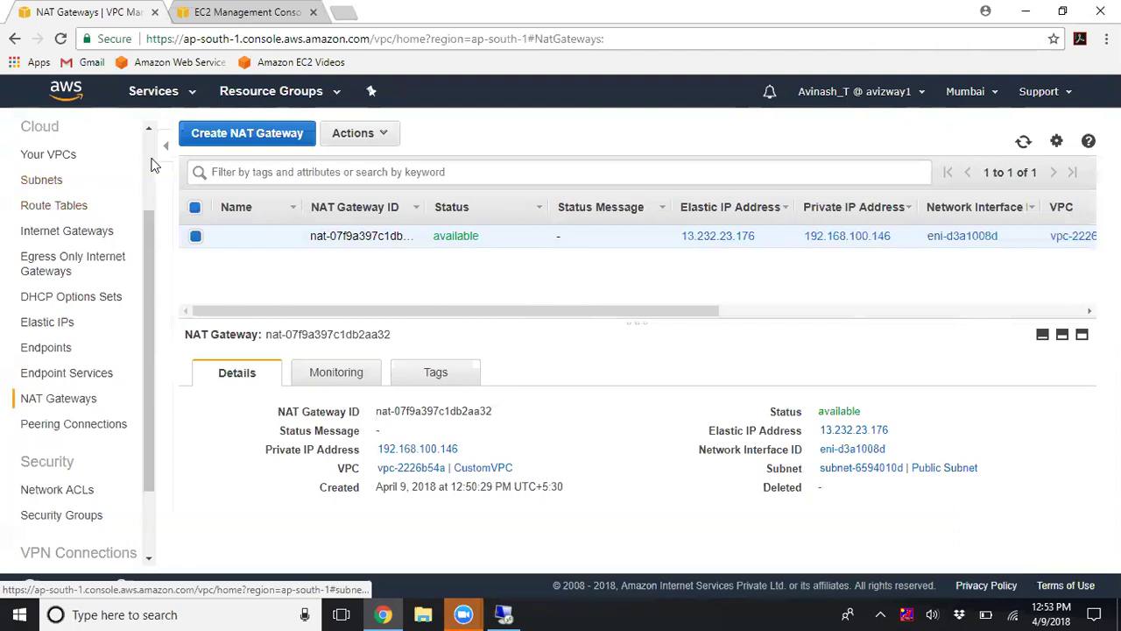
pyautogui.scroll(2, 154, 161)
pyautogui.click(40, 277)
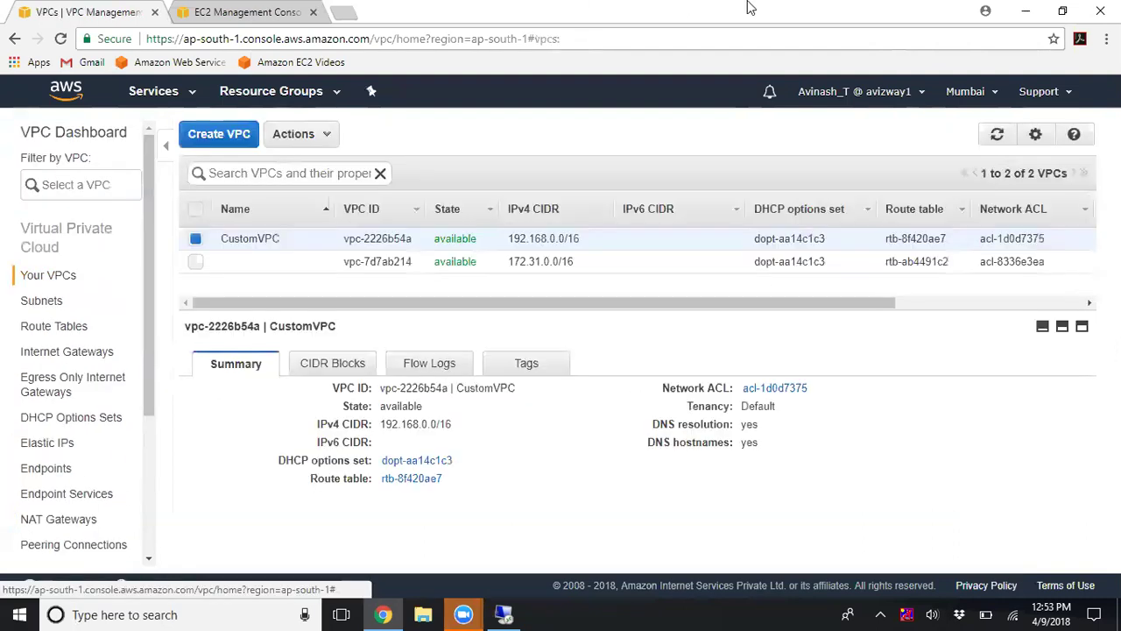